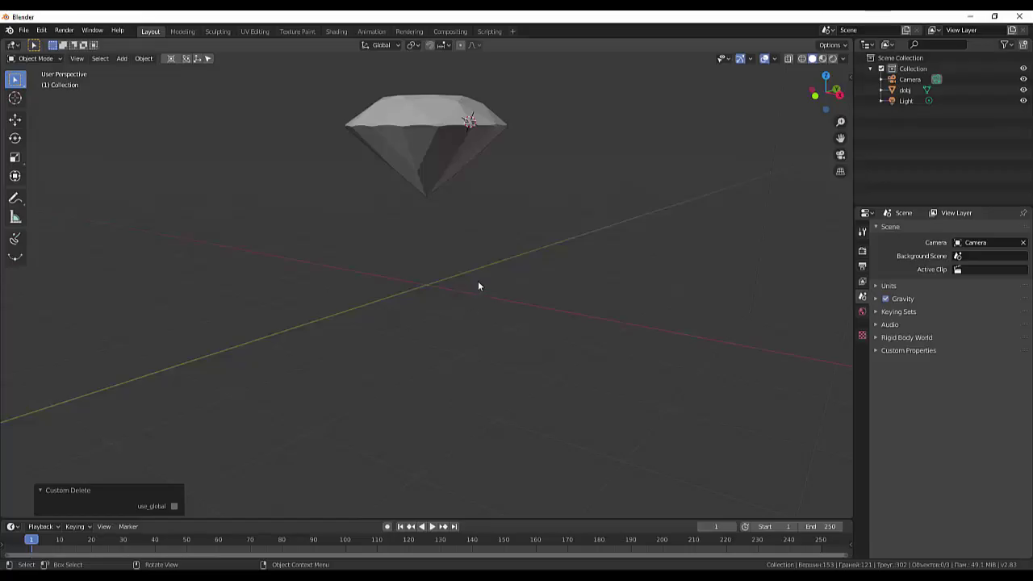
# Orbit and zoom the view in around the diamond
pyautogui.moveTo(491, 324)
pyautogui.mouseDown(button='middle')
pyautogui.moveTo(485, 246)
pyautogui.moveTo(476, 284)
pyautogui.mouseUp(button='middle')
pyautogui.scroll(-3, 487, 297)
pyautogui.scroll(1, 476, 282)
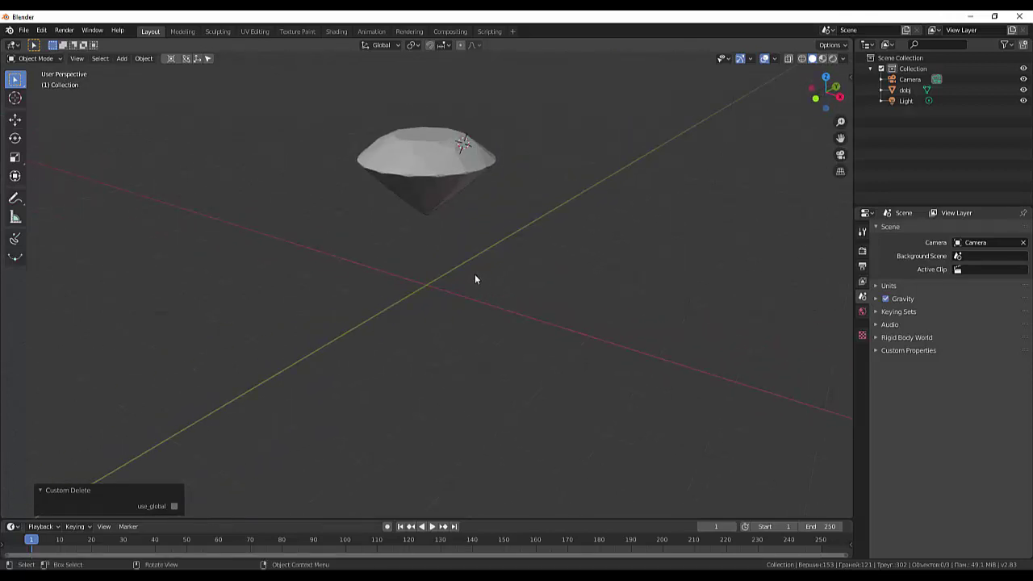
pyautogui.hotkey('shift', 'a')
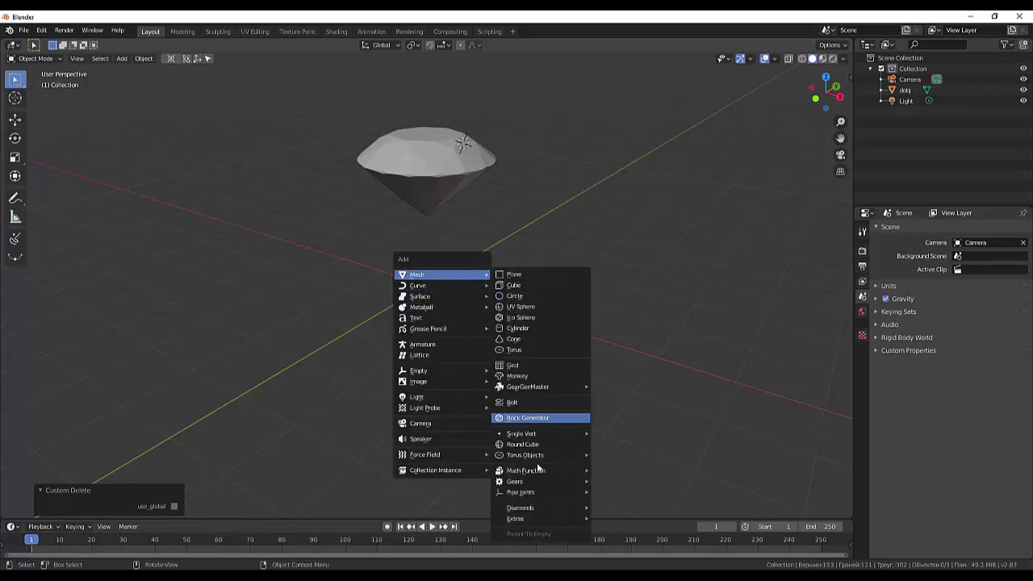
pyautogui.moveTo(440, 274)
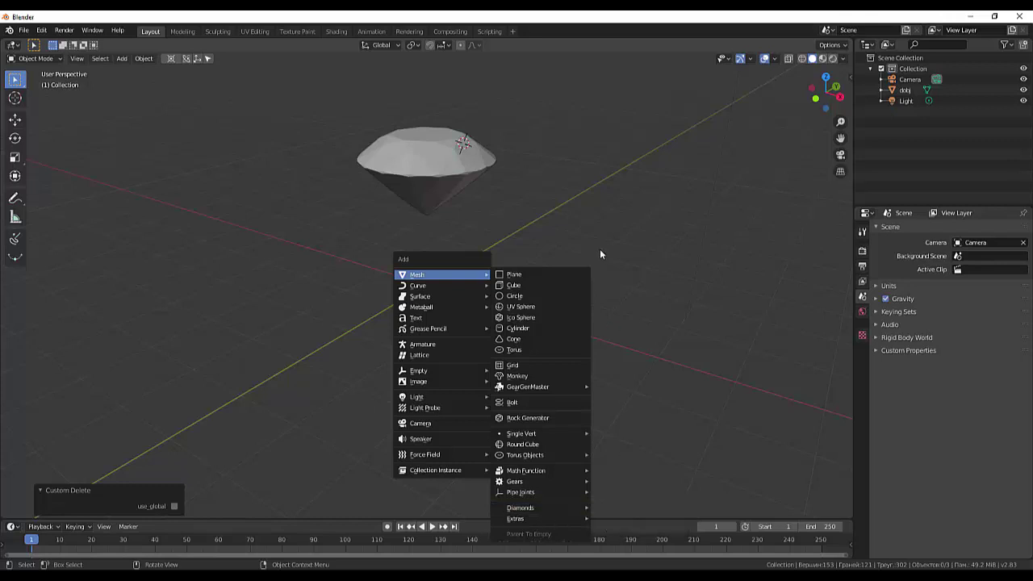
pyautogui.press('Escape')
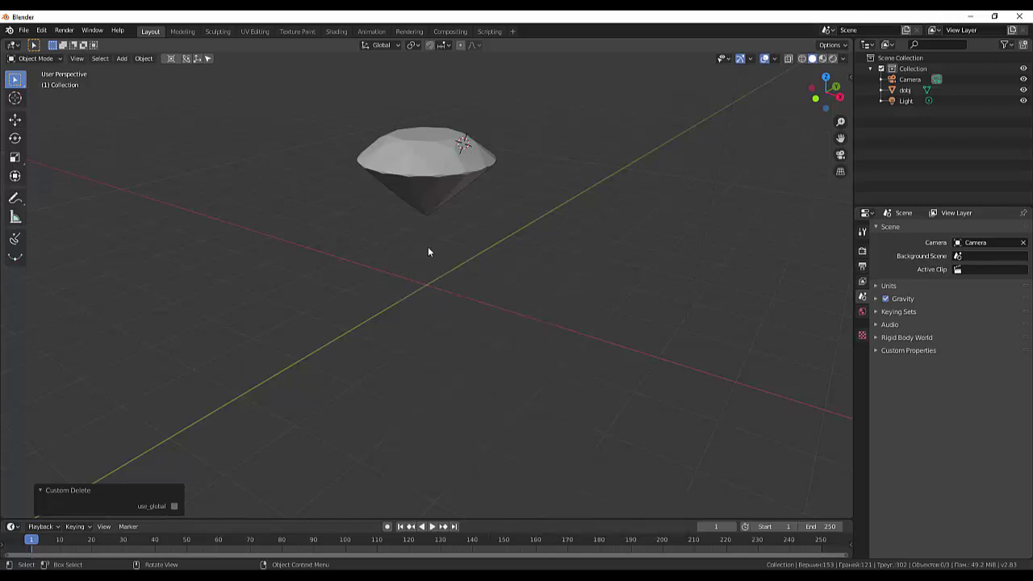
# Add a cylinder, then undo it because it landed in the wrong place
pyautogui.moveTo(428, 252); pyautogui.dragTo(448, 227, button='middle')
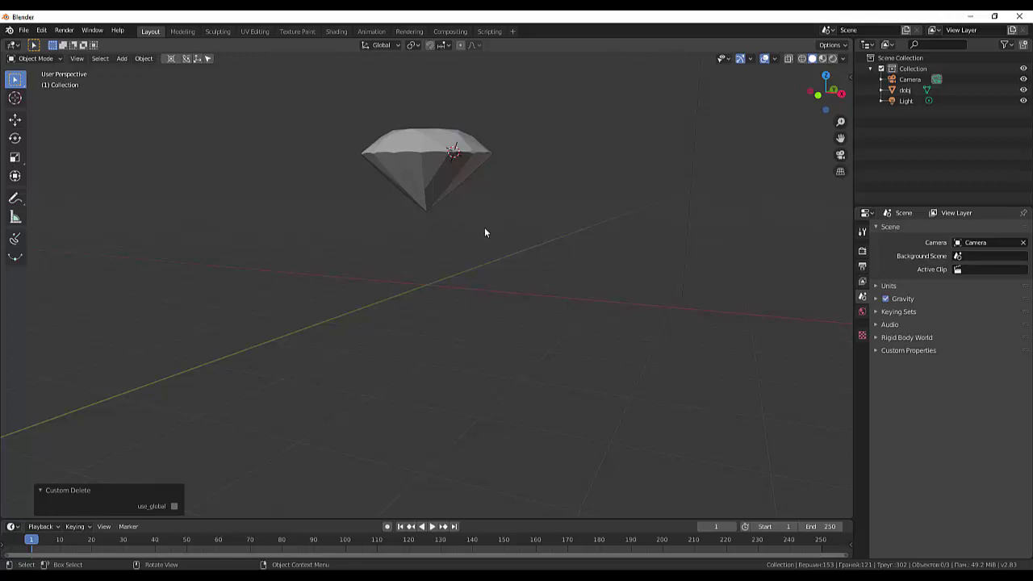
pyautogui.hotkey('shift', 'a')
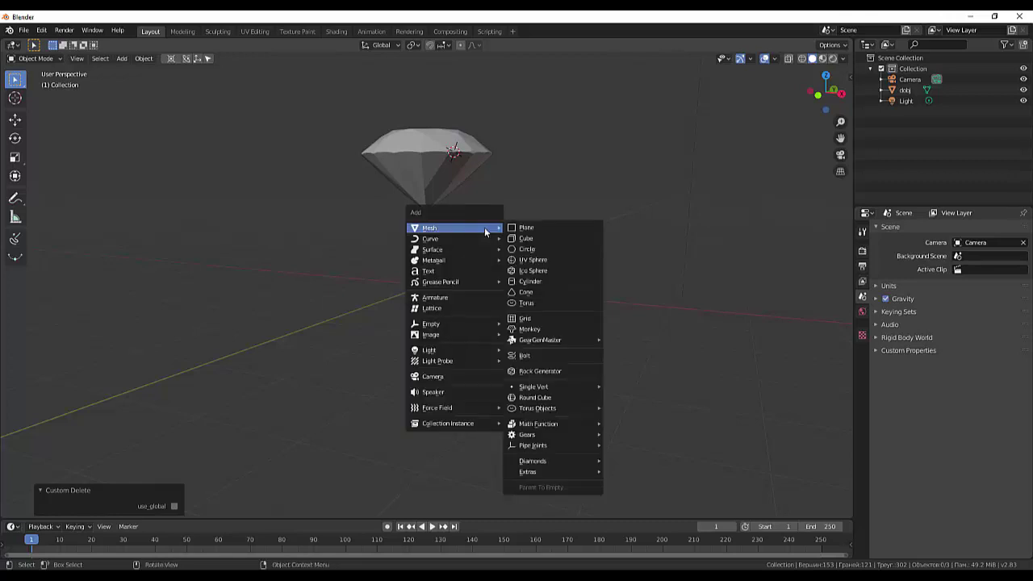
pyautogui.click(531, 282)
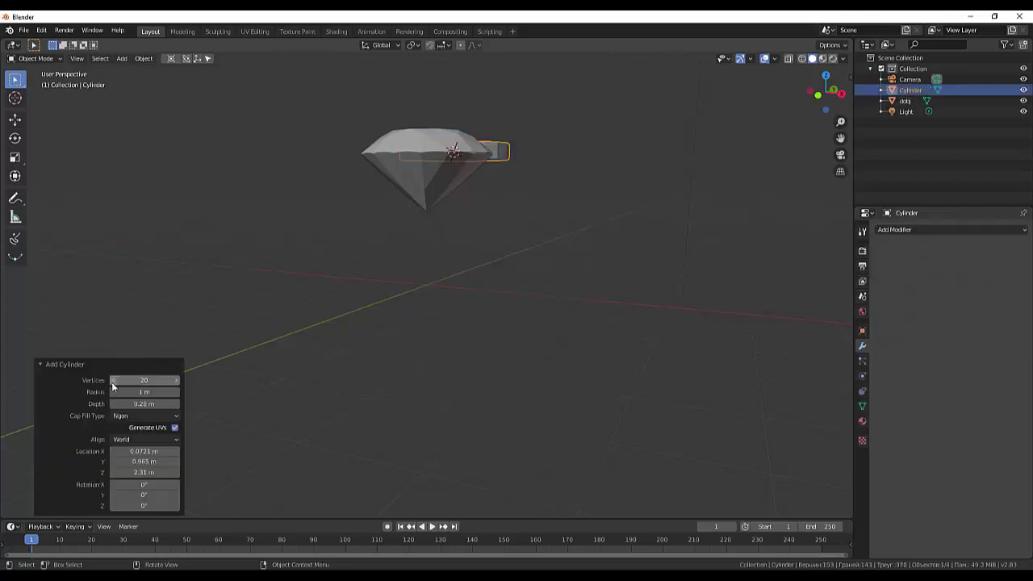
pyautogui.moveTo(149, 393); pyautogui.dragTo(143, 392)
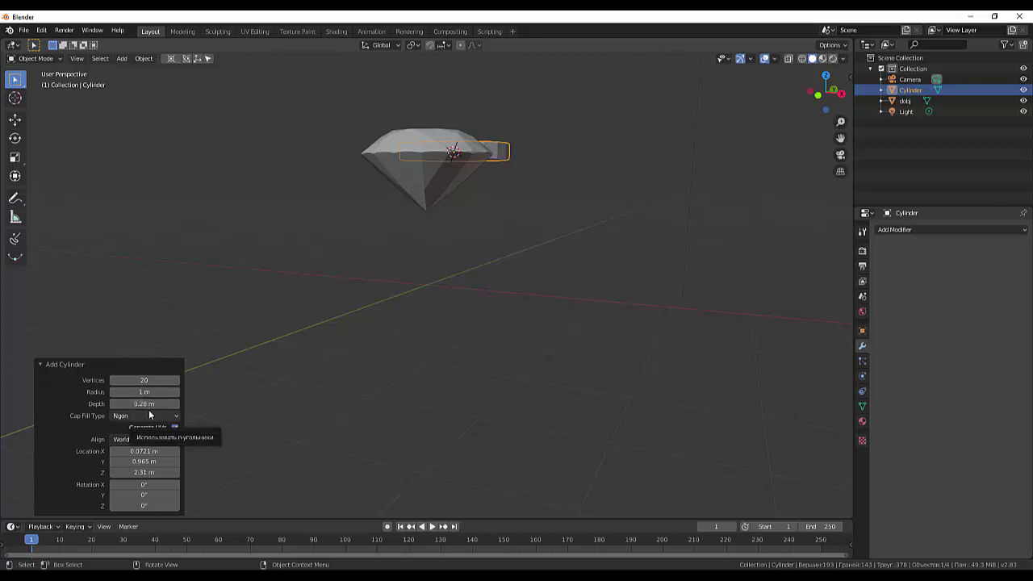
pyautogui.moveTo(457, 274); pyautogui.dragTo(449, 379, button='middle')
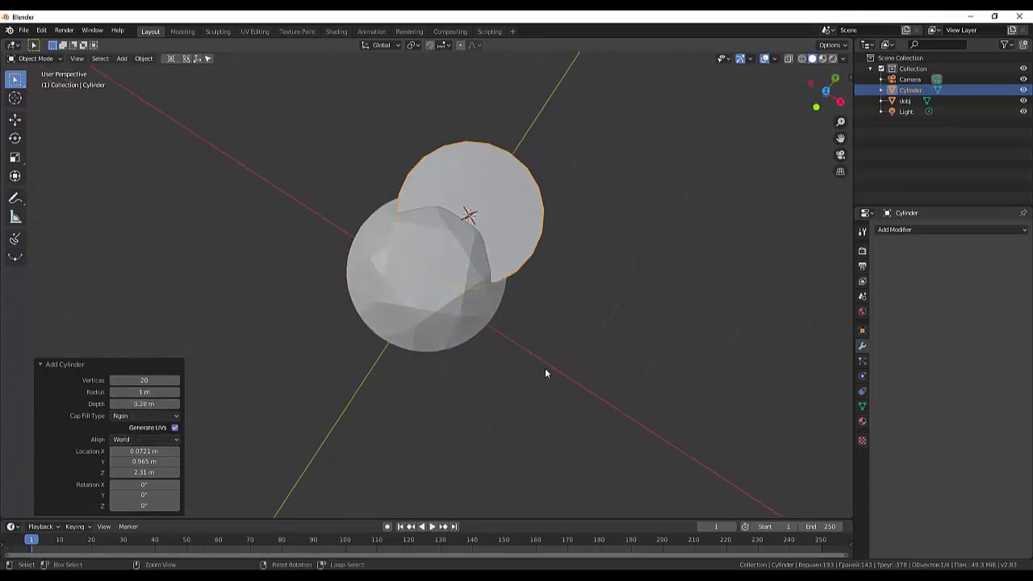
pyautogui.hotkey('ctrl', 'z')
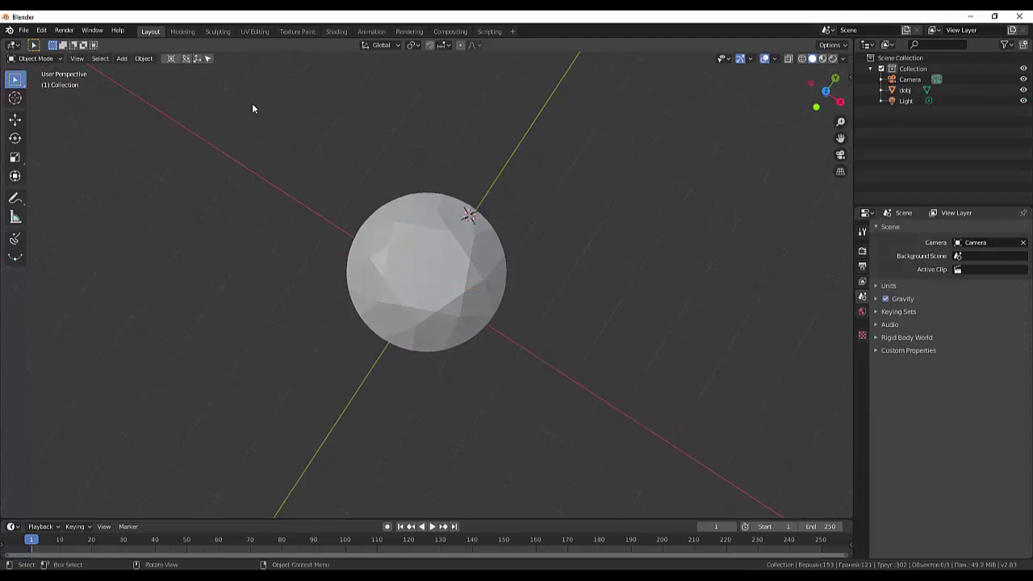
# Put the 3D cursor at the world origin and add a cylinder there
pyautogui.click(198, 60)
pyautogui.moveTo(337, 111)
pyautogui.mouseDown(button='middle')
pyautogui.moveTo(403, 104)
pyautogui.moveTo(406, 88)
pyautogui.mouseUp(button='middle')
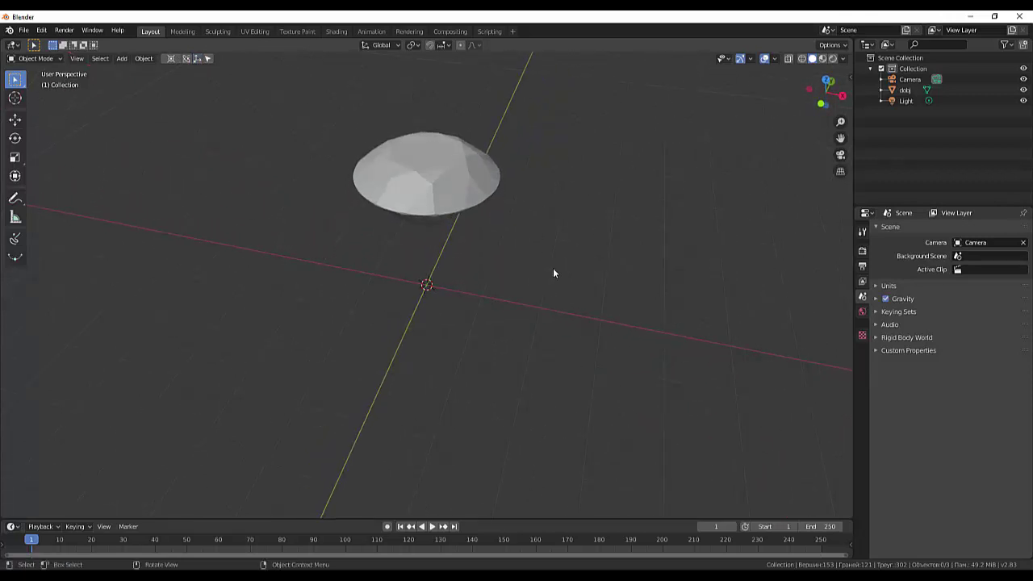
pyautogui.hotkey('shift', 'a')
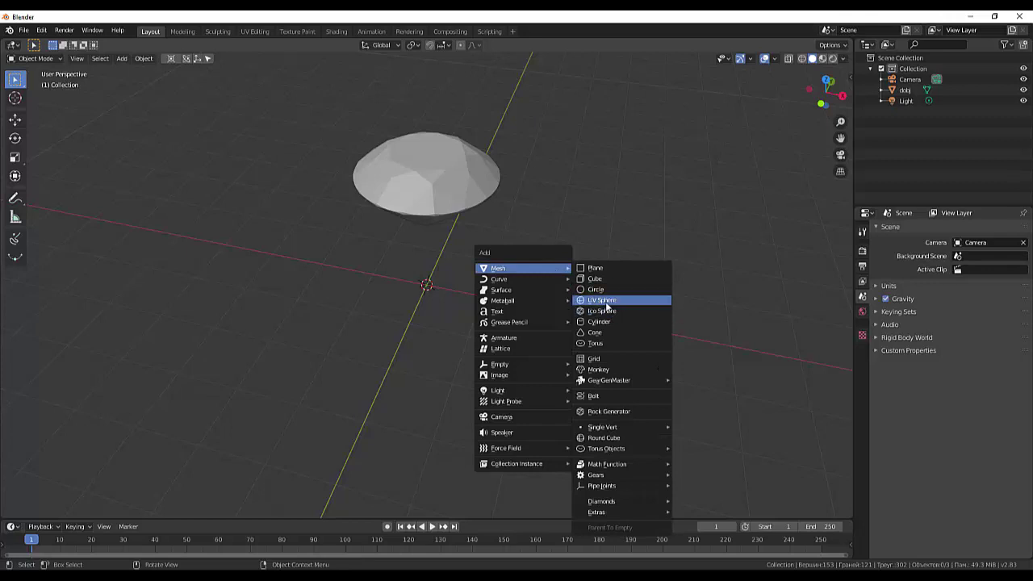
pyautogui.click(601, 321)
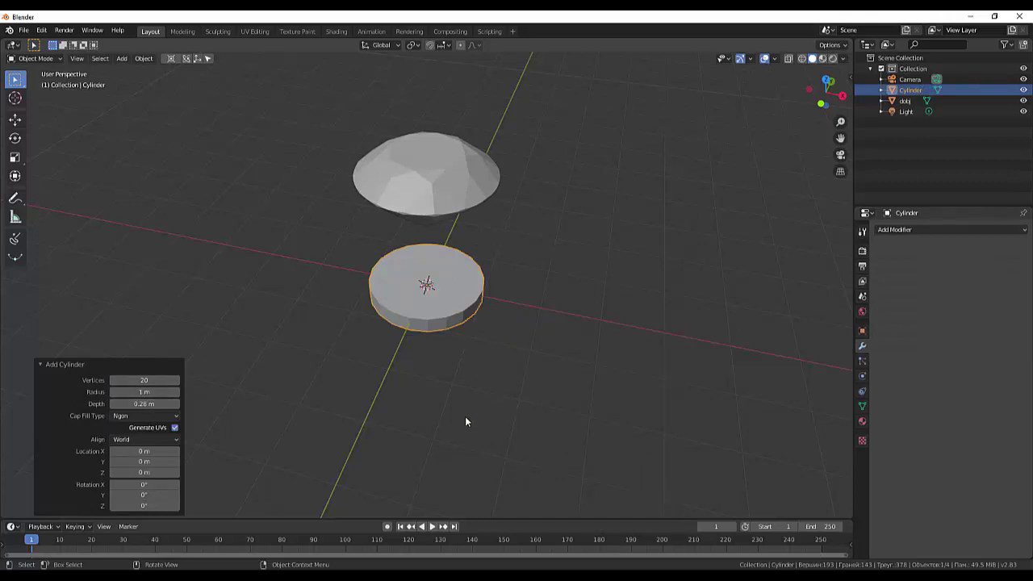
# Stretch the cylinder along Z to a scale of 1.861
pyautogui.click(414, 401)
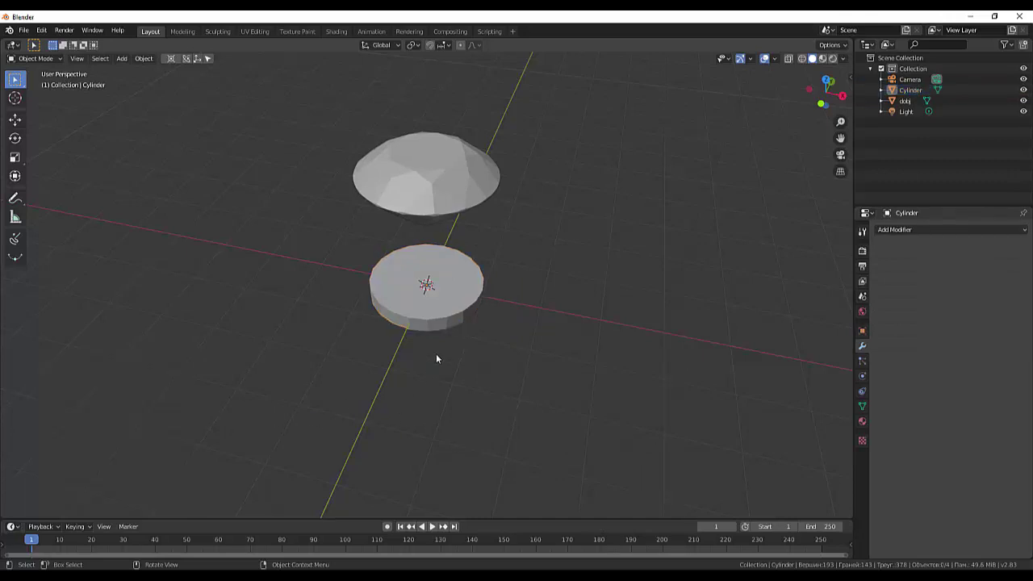
pyautogui.moveTo(447, 295); pyautogui.dragTo(452, 257, button='middle')
pyautogui.click(452, 298)
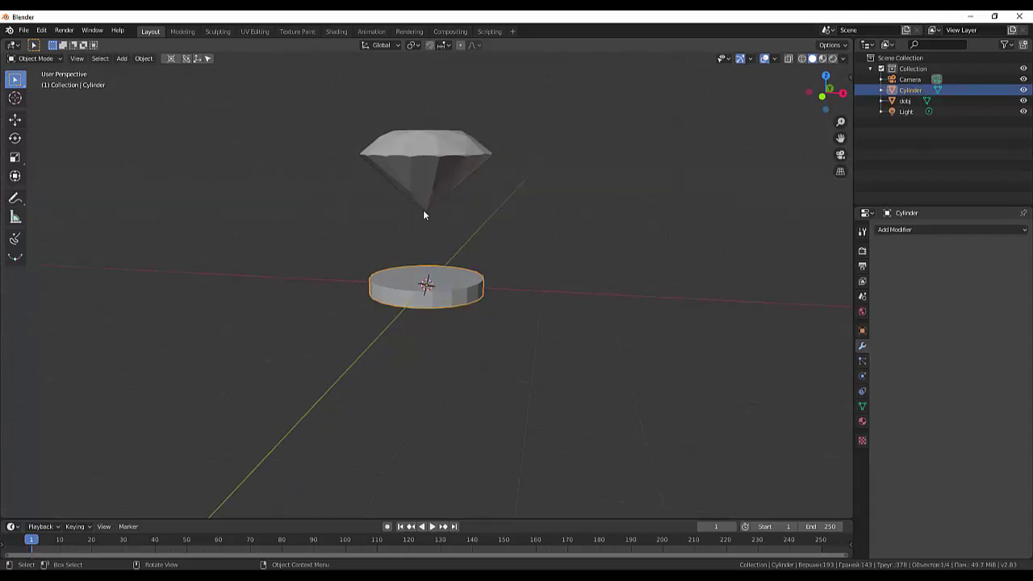
pyautogui.press('s')
pyautogui.press('z')
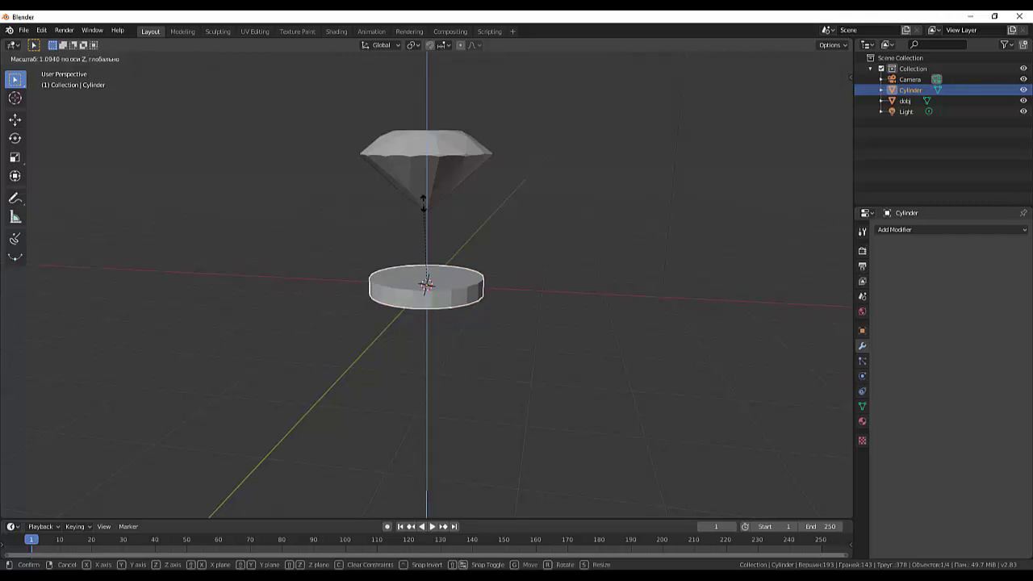
pyautogui.click(433, 174)
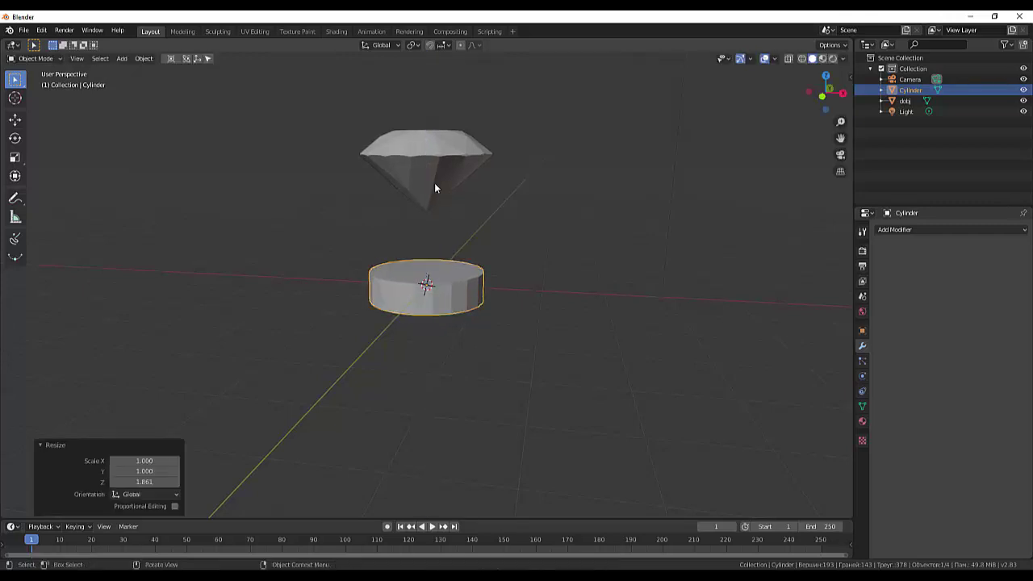
pyautogui.moveTo(434, 183)
pyautogui.mouseDown(button='middle')
pyautogui.moveTo(524, 266)
pyautogui.moveTo(516, 277)
pyautogui.mouseUp(button='middle')
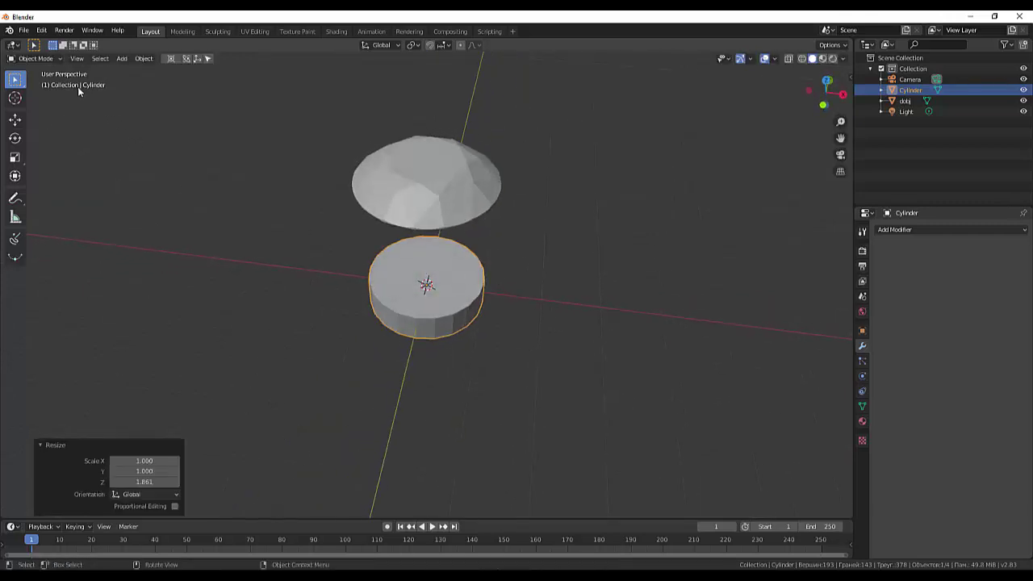
pyautogui.click(30, 59)
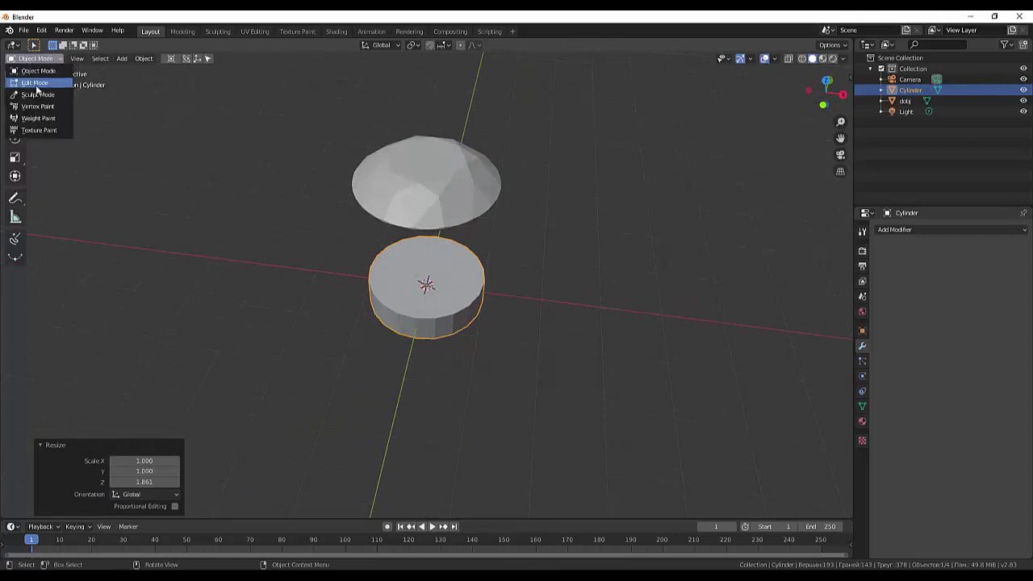
# In Edit Mode face select, poke the cylinder's top face into a triangle fan
pyautogui.click(36, 85)
pyautogui.click(452, 312)
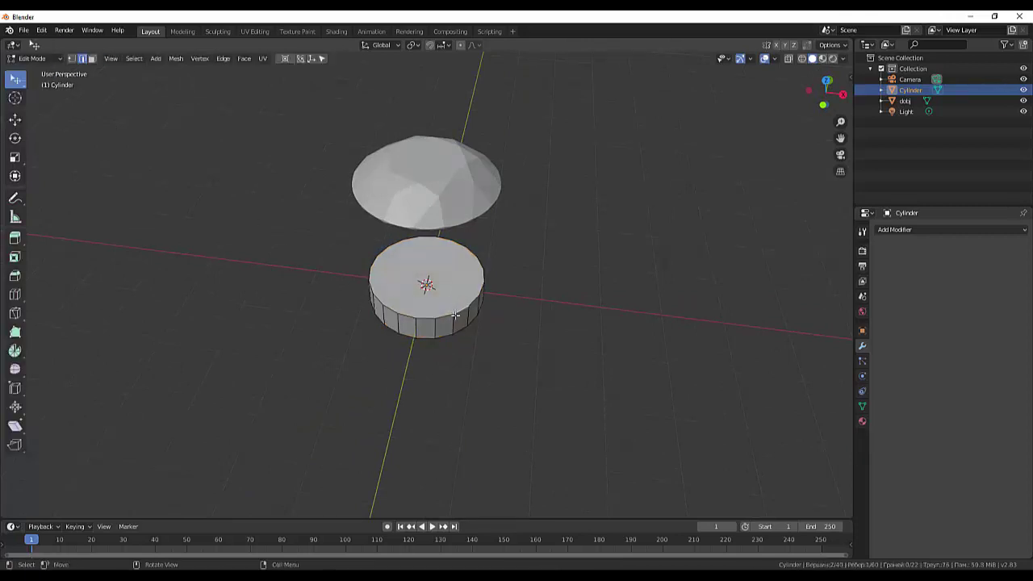
pyautogui.click(92, 58)
pyautogui.click(444, 283)
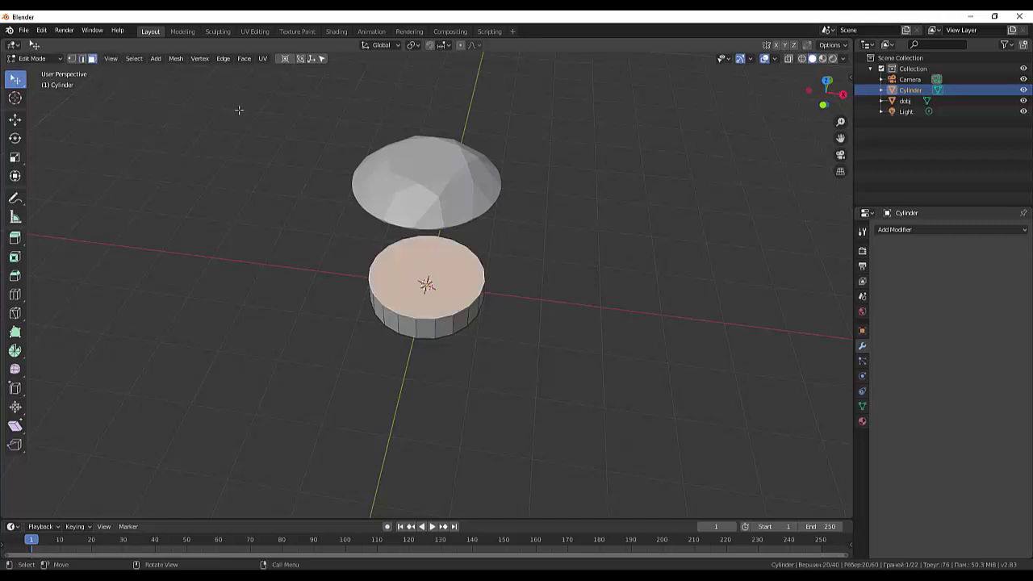
pyautogui.click(244, 59)
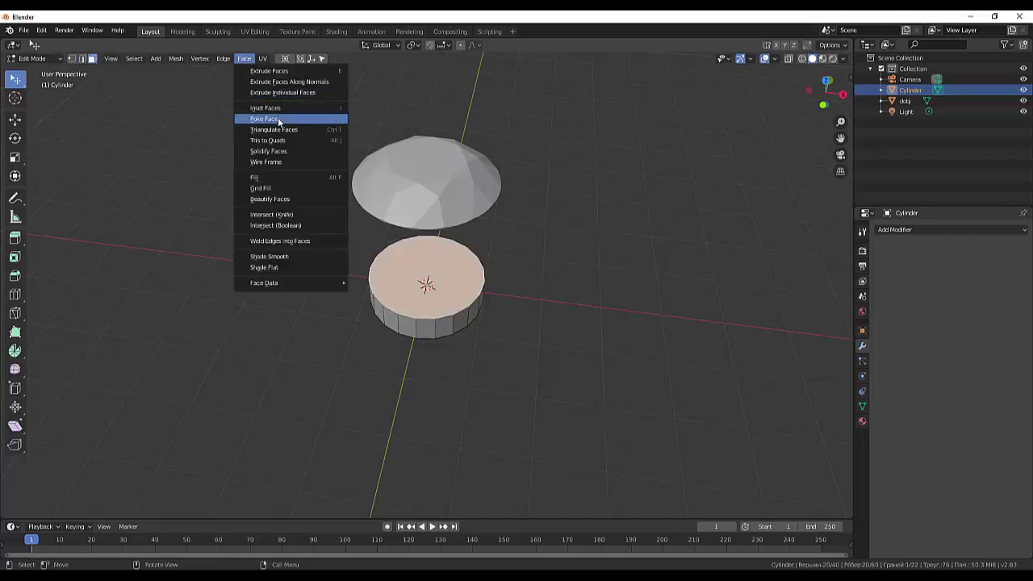
pyautogui.click(278, 118)
# Inset the poked top faces to add an inner ring, then deselect all
pyautogui.scroll(2, 459, 331)
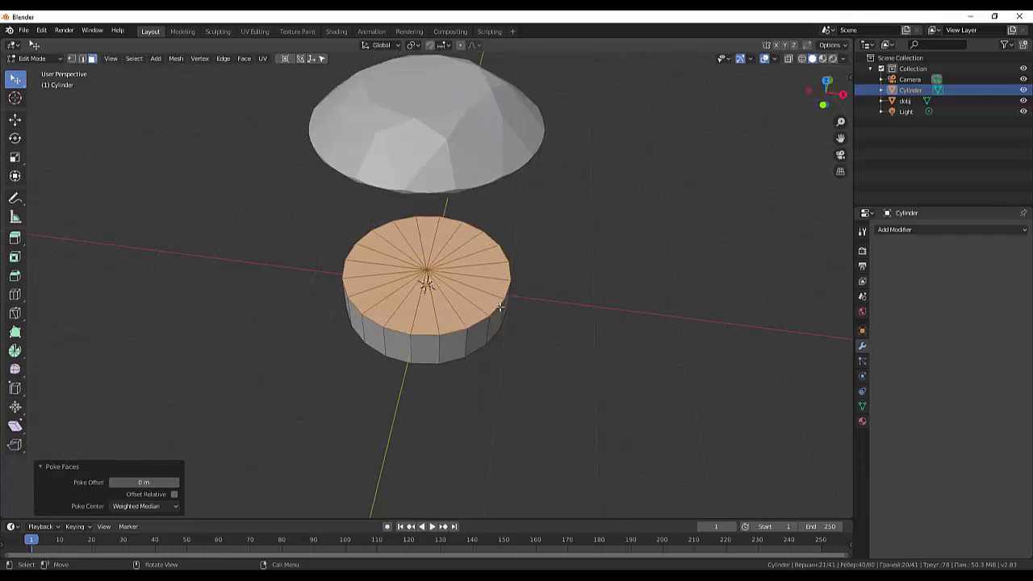
pyautogui.press('i')
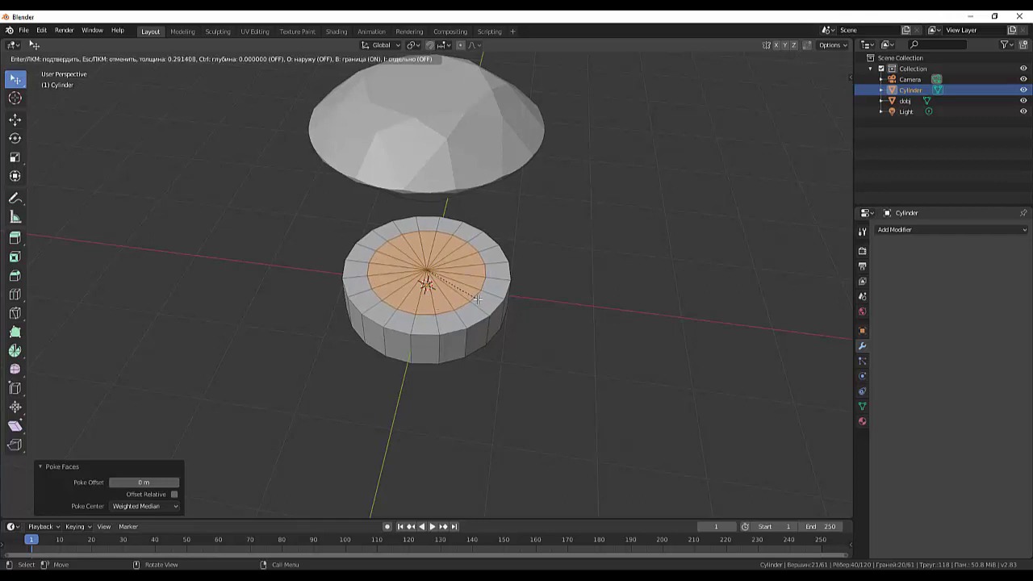
pyautogui.click(478, 299)
pyautogui.hotkey('alt', 'a')
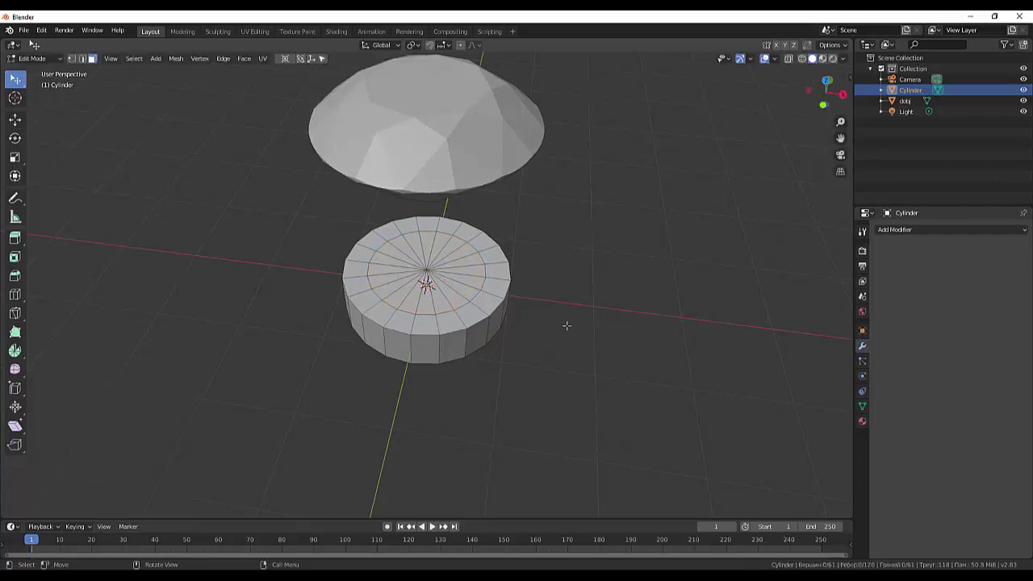
# Select the back and right groups of outer rim faces on the cylinder top
pyautogui.click(431, 226)
pyautogui.keyDown('shift'); pyautogui.click(452, 230); pyautogui.keyUp('shift')
pyautogui.keyDown('shift'); pyautogui.click(467, 233); pyautogui.keyUp('shift')
pyautogui.keyDown('shift'); pyautogui.click(497, 272); pyautogui.keyUp('shift')
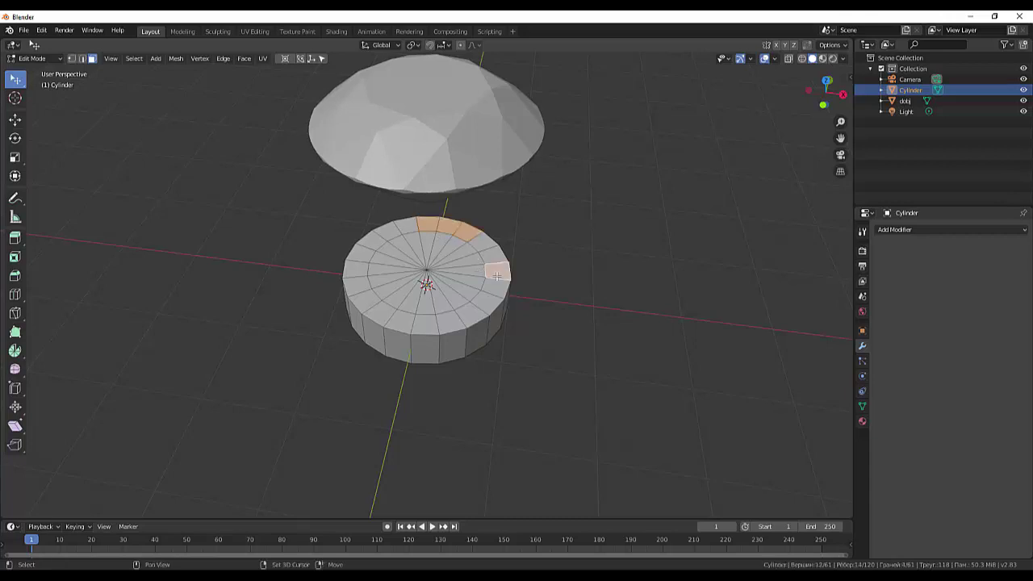
pyautogui.keyDown('shift'); pyautogui.click(492, 289); pyautogui.keyUp('shift')
pyautogui.keyDown('shift'); pyautogui.click(479, 309); pyautogui.keyUp('shift')
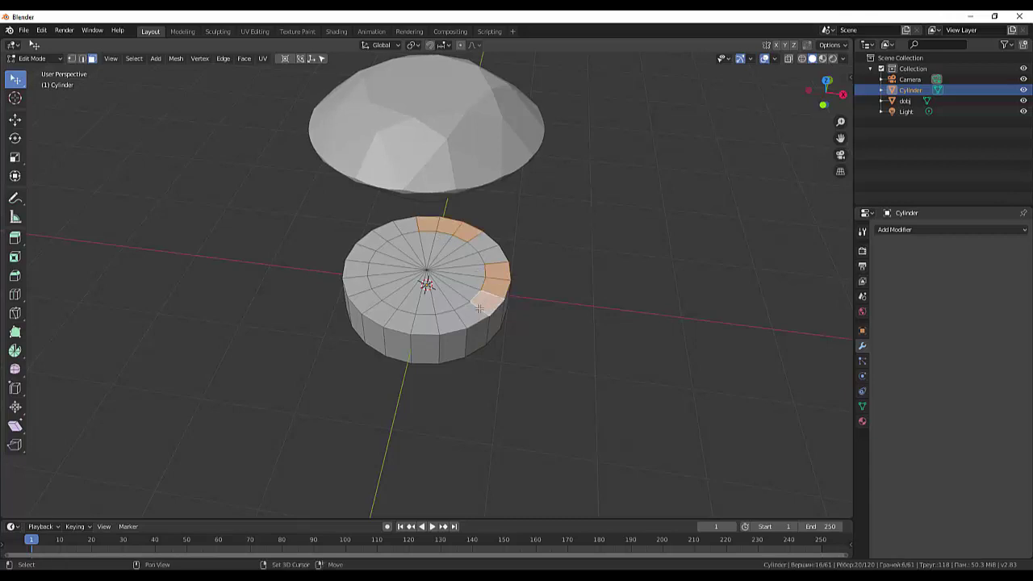
# Add the front and left rim face groups, orbiting to check the selection
pyautogui.keyDown('shift'); pyautogui.click(424, 325); pyautogui.keyUp('shift')
pyautogui.keyDown('shift'); pyautogui.click(395, 318); pyautogui.keyUp('shift')
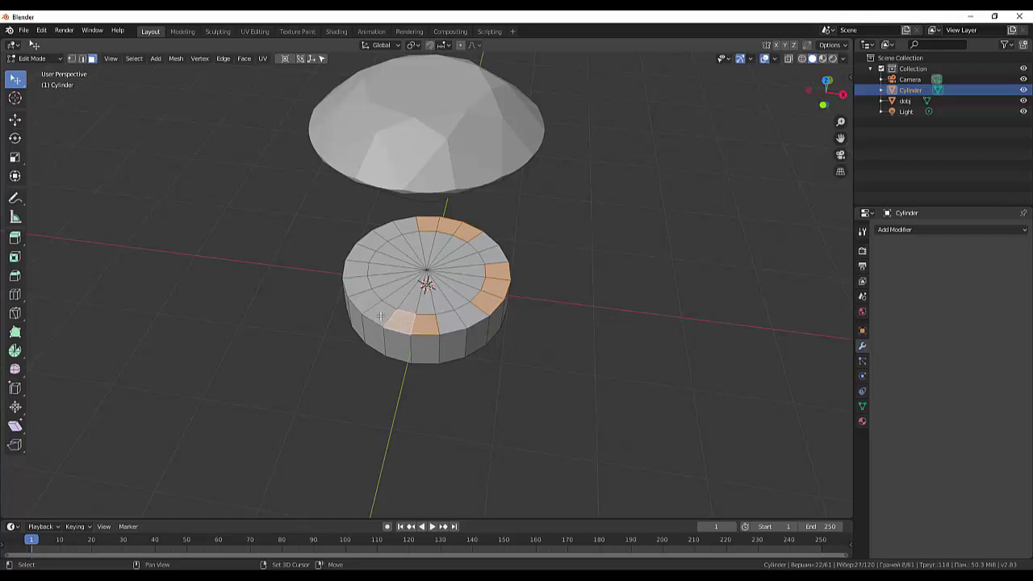
pyautogui.keyDown('shift'); pyautogui.click(376, 314); pyautogui.keyUp('shift')
pyautogui.keyDown('shift'); pyautogui.click(353, 266); pyautogui.keyUp('shift')
pyautogui.keyDown('shift'); pyautogui.click(357, 251); pyautogui.keyUp('shift')
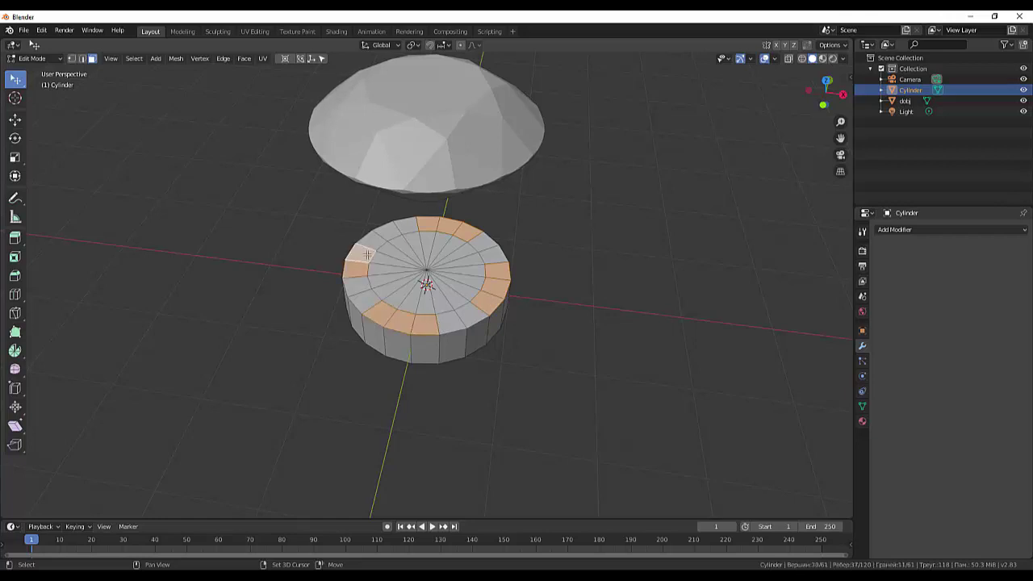
pyautogui.keyDown('shift'); pyautogui.click(381, 240); pyautogui.keyUp('shift')
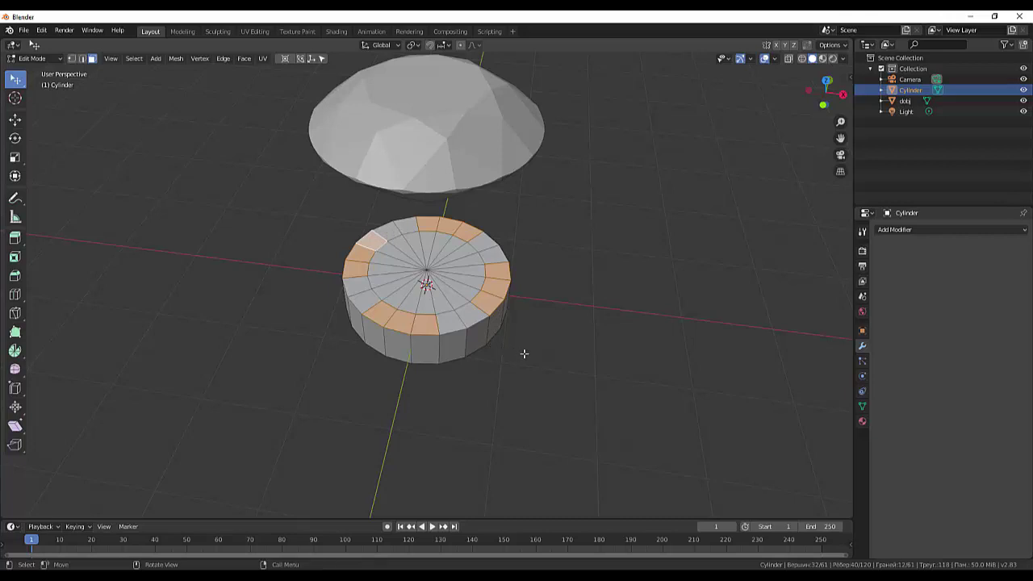
pyautogui.moveTo(533, 349)
pyautogui.mouseDown(button='middle')
pyautogui.moveTo(545, 323)
pyautogui.moveTo(558, 330)
pyautogui.mouseUp(button='middle')
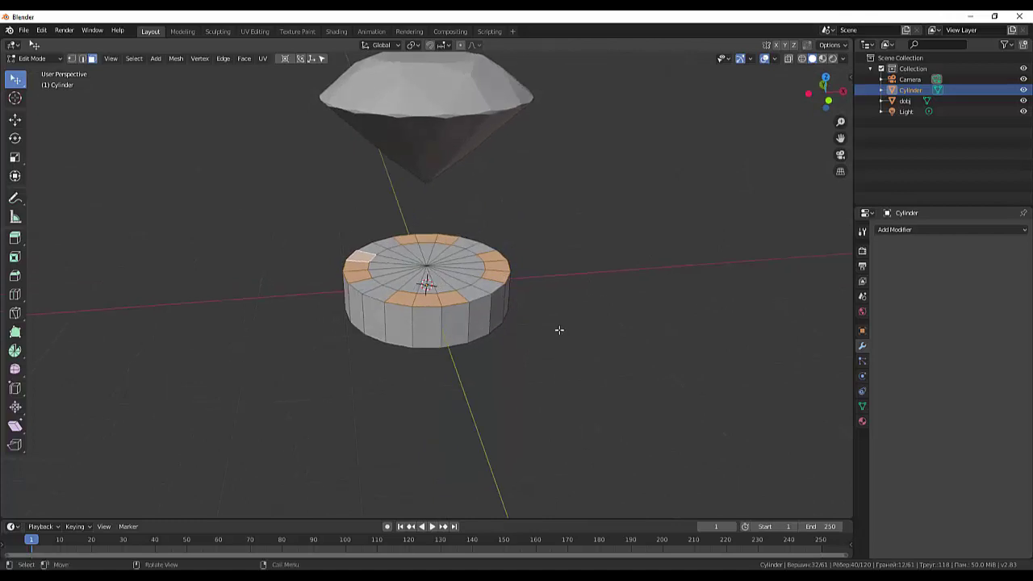
pyautogui.moveTo(536, 255); pyautogui.dragTo(535, 230, button='middle')
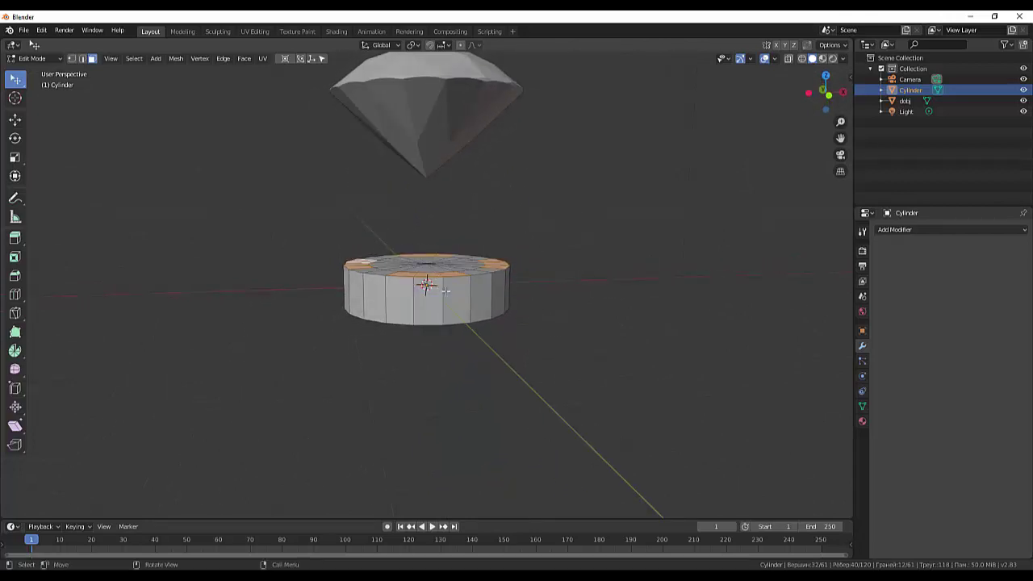
# Extrude the selected rim faces 1.62 m upward into four prongs
pyautogui.press('e')
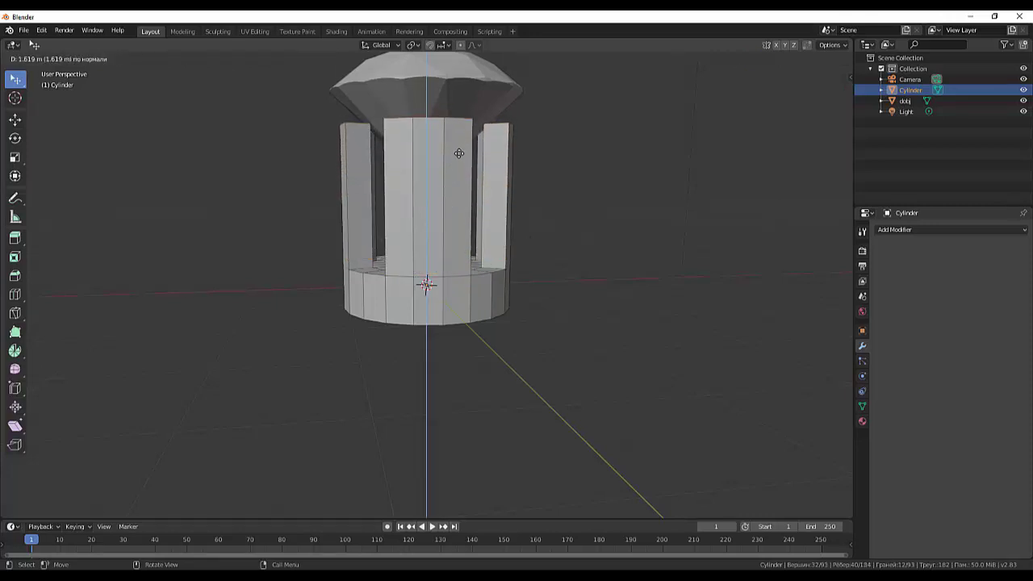
pyautogui.click(460, 154)
pyautogui.moveTo(588, 179); pyautogui.dragTo(582, 213, button='middle')
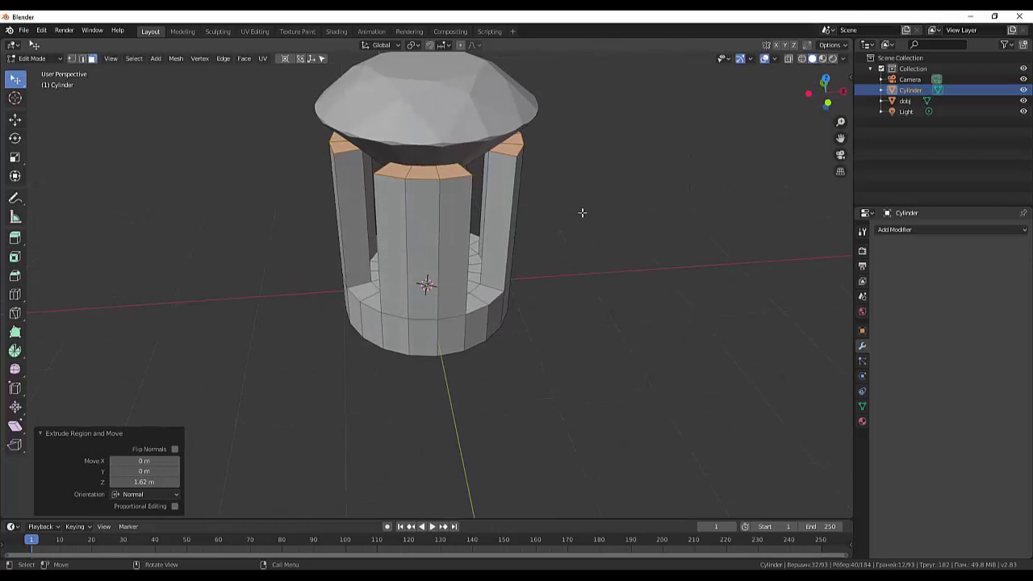
# Flare the prong tops outward with a scale of 1.681
pyautogui.press('s')
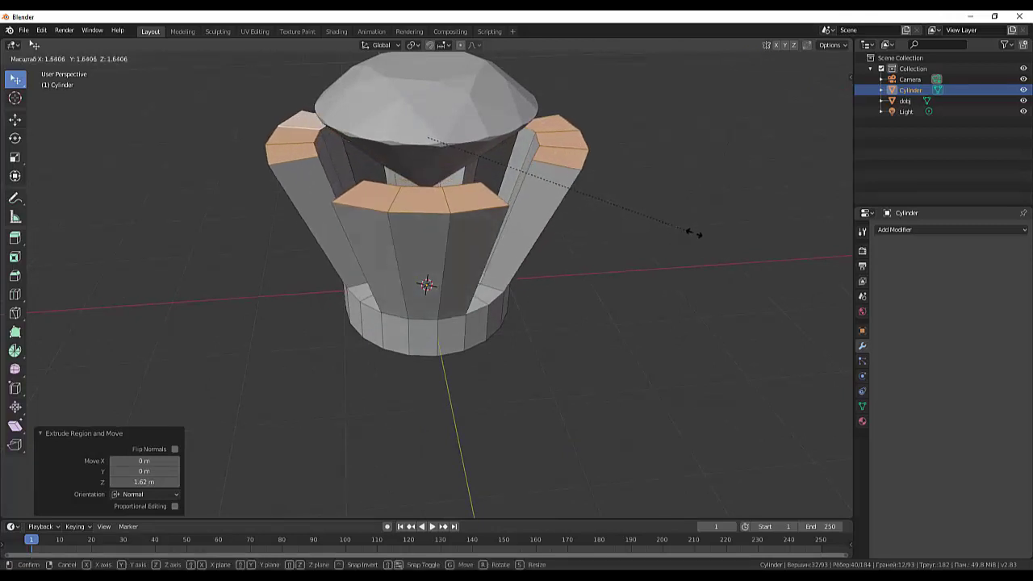
pyautogui.click(696, 232)
pyautogui.moveTo(699, 222)
pyautogui.mouseDown(button='middle')
pyautogui.moveTo(698, 164)
pyautogui.moveTo(652, 258)
pyautogui.moveTo(484, 395)
pyautogui.mouseUp(button='middle')
# Select the top faces of the bottom and left prongs
pyautogui.click(480, 398)
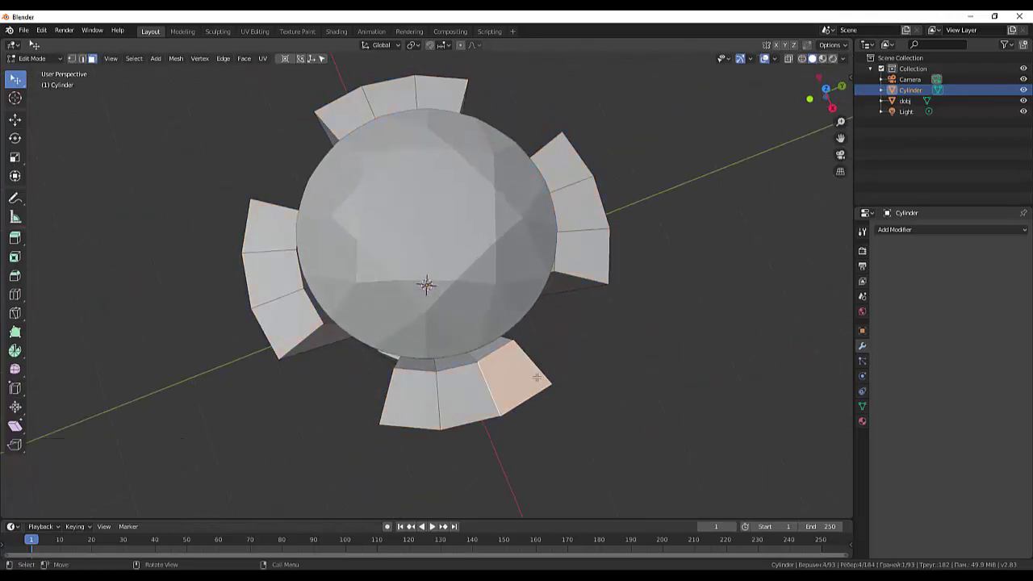
pyautogui.keyDown('shift'); pyautogui.click(474, 400); pyautogui.keyUp('shift')
pyautogui.keyDown('shift'); pyautogui.click(419, 397); pyautogui.keyUp('shift')
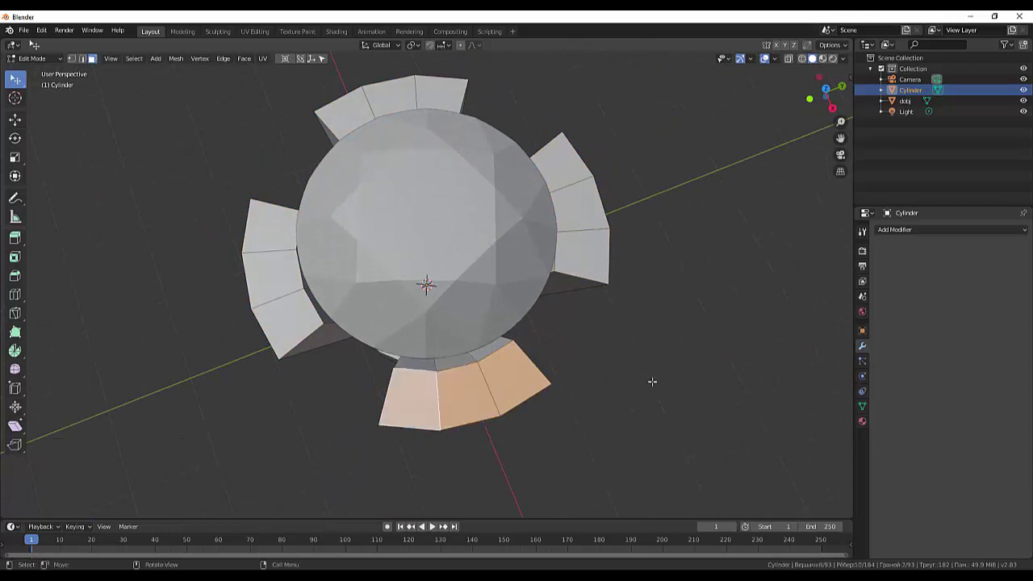
pyautogui.moveTo(652, 378); pyautogui.dragTo(645, 369, button='middle')
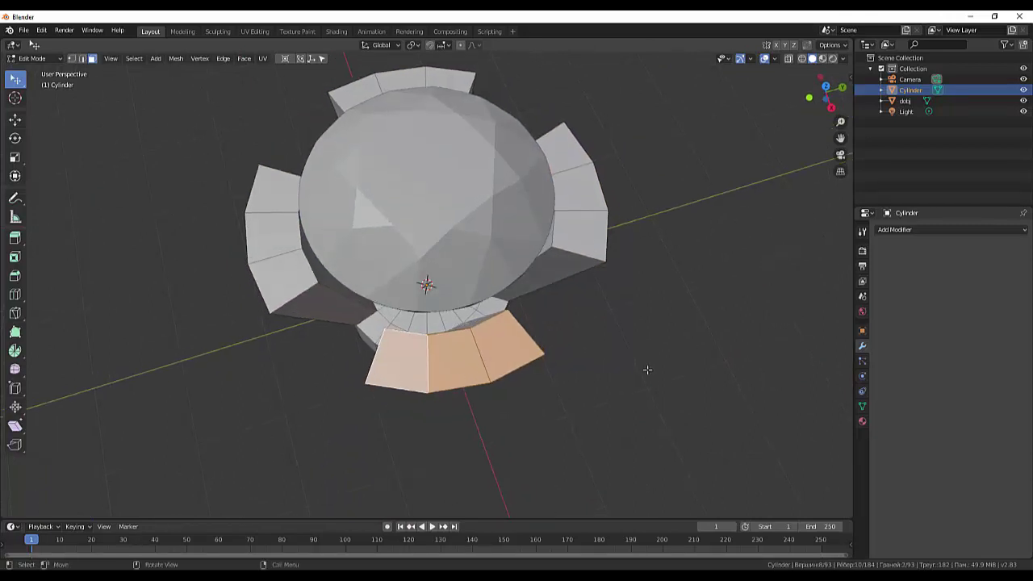
pyautogui.keyDown('shift'); pyautogui.click(284, 197); pyautogui.keyUp('shift')
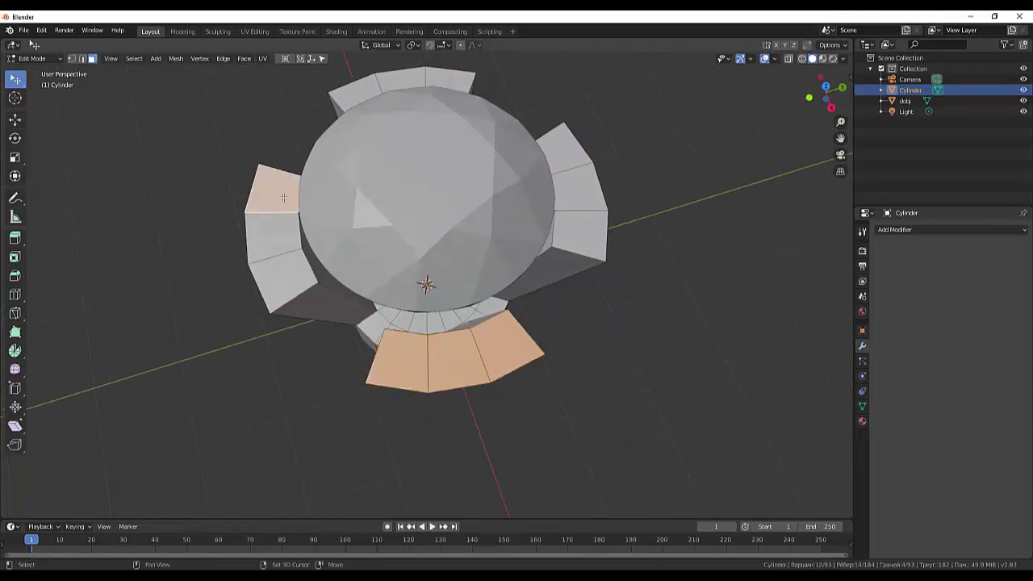
pyautogui.keyDown('shift'); pyautogui.click(278, 234); pyautogui.keyUp('shift')
pyautogui.keyDown('shift'); pyautogui.click(286, 273); pyautogui.keyUp('shift')
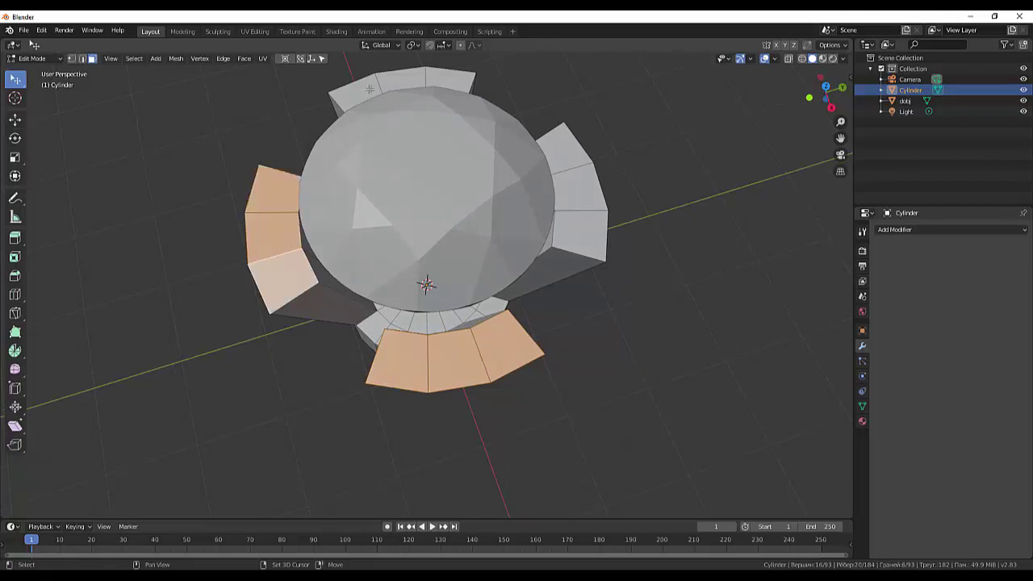
# Add the top faces of the upper and right prongs to the selection
pyautogui.keyDown('shift'); pyautogui.click(369, 88); pyautogui.keyUp('shift')
pyautogui.keyDown('shift'); pyautogui.click(399, 79); pyautogui.keyUp('shift')
pyautogui.keyDown('shift'); pyautogui.click(444, 79); pyautogui.keyUp('shift')
pyautogui.keyDown('shift'); pyautogui.click(565, 160); pyautogui.keyUp('shift')
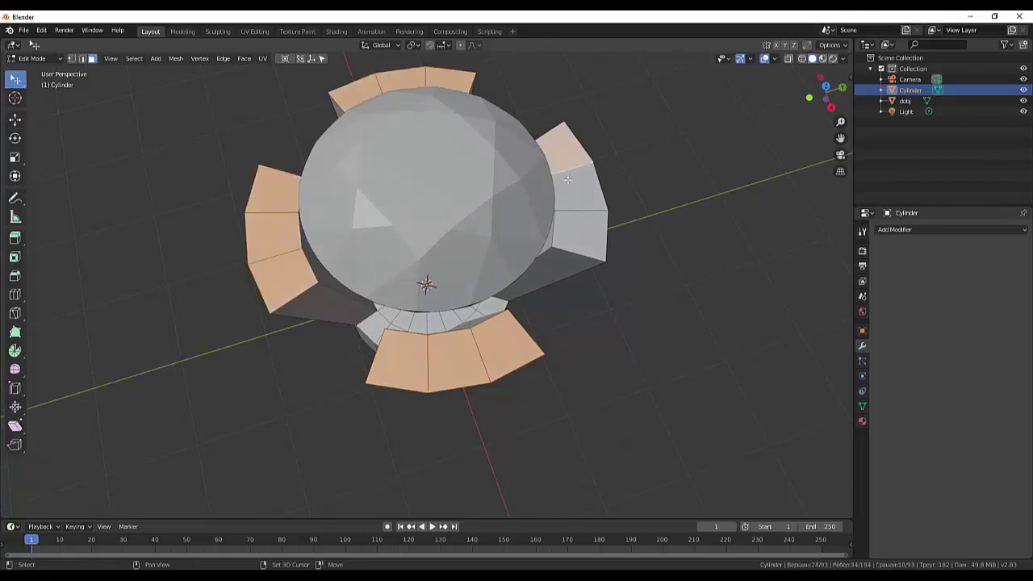
pyautogui.keyDown('shift'); pyautogui.click(568, 180); pyautogui.keyUp('shift')
pyautogui.keyDown('shift'); pyautogui.click(577, 234); pyautogui.keyUp('shift')
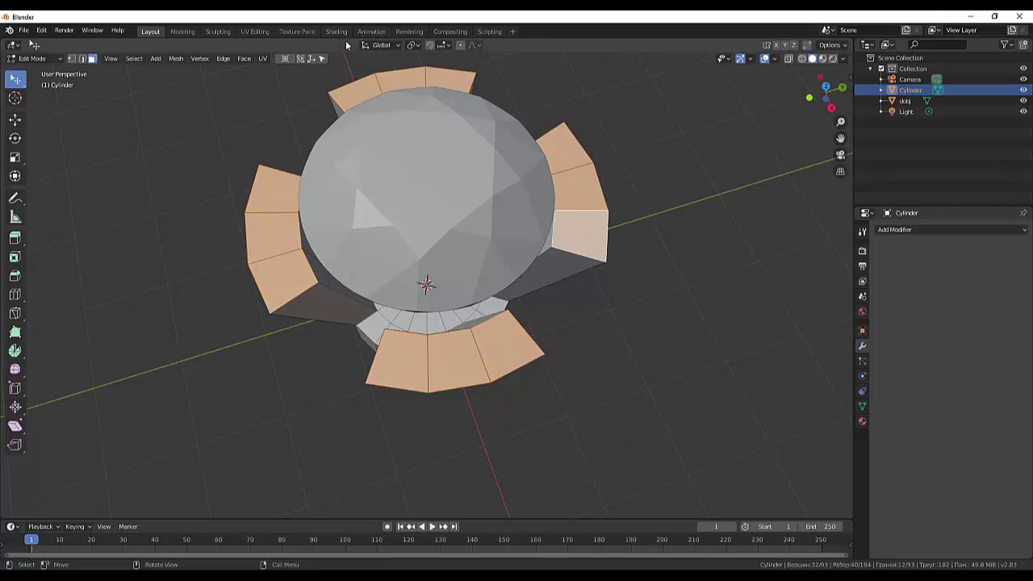
# Scale the prong tops by 1.007 in Normal orientation, then return to Global
pyautogui.click(379, 44)
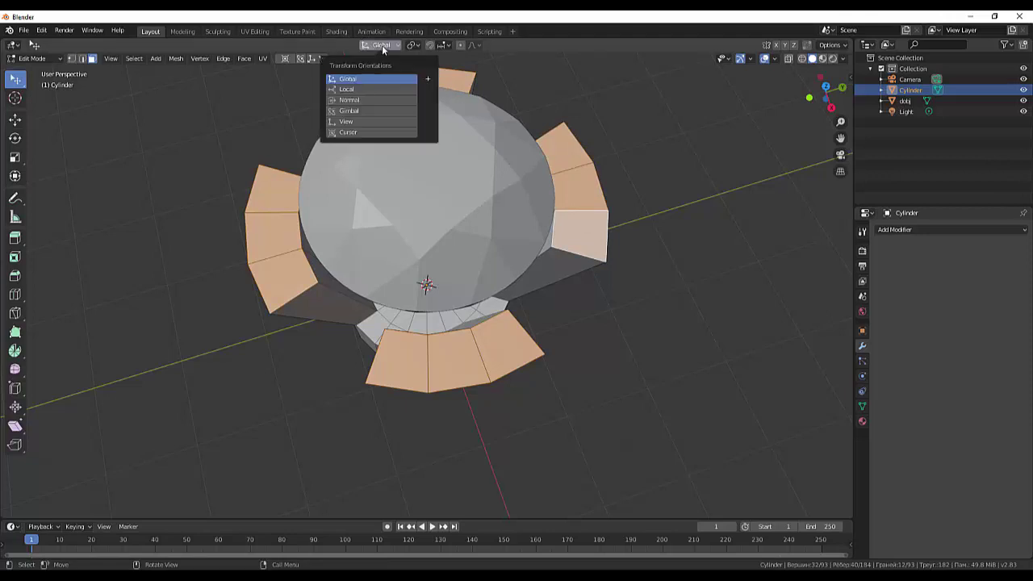
pyautogui.click(368, 100)
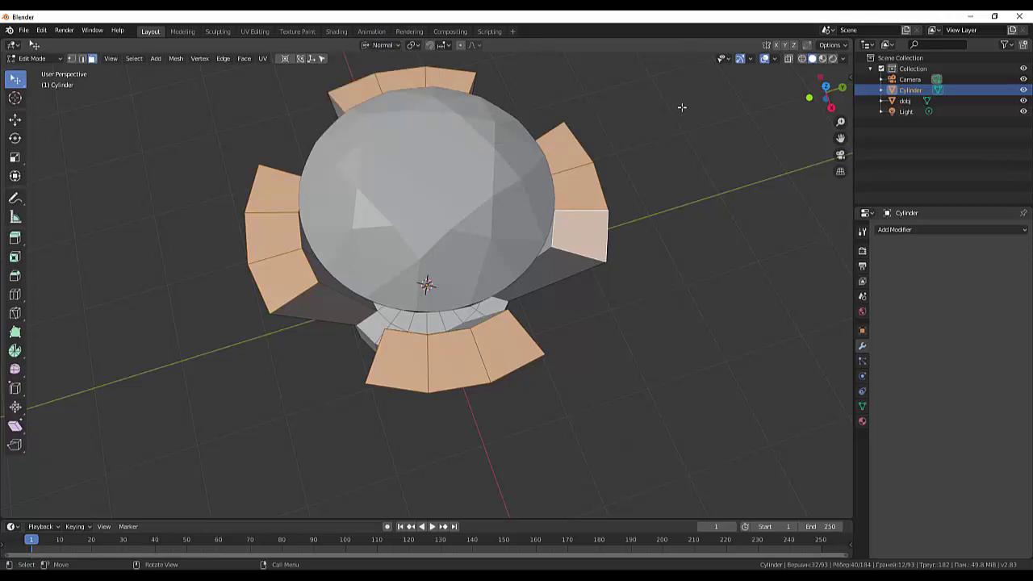
pyautogui.press('s')
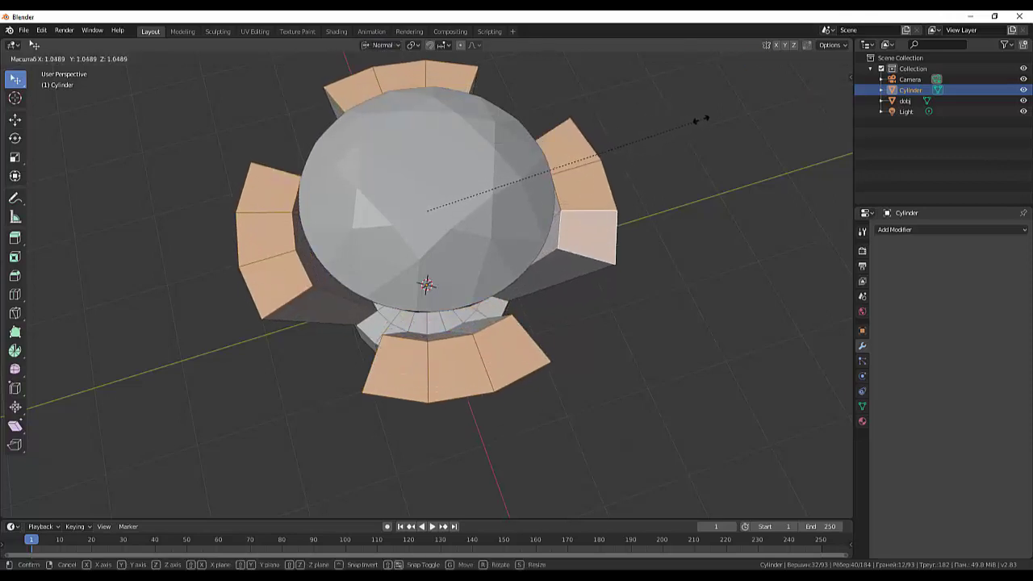
pyautogui.click(688, 119)
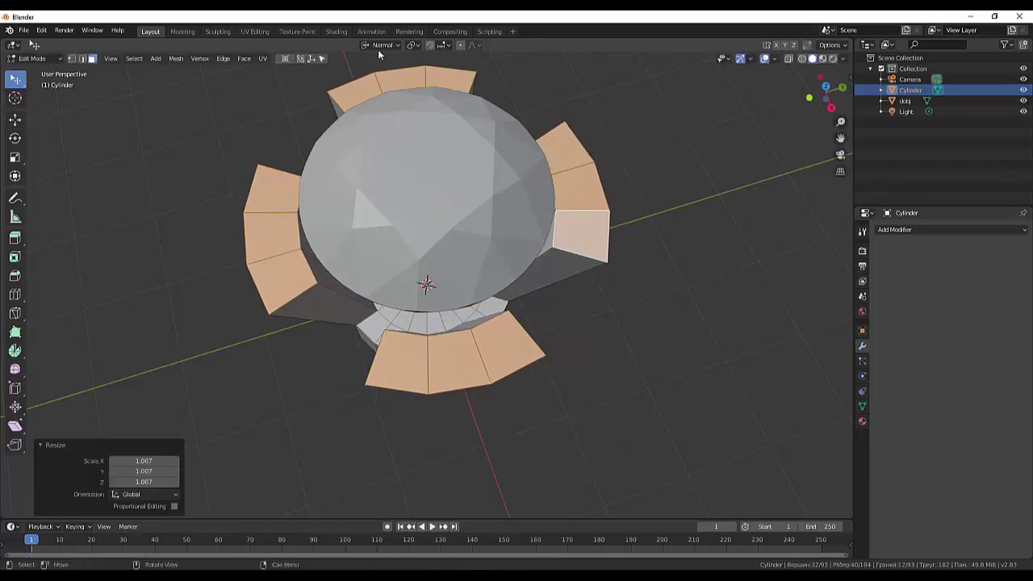
pyautogui.click(381, 44)
pyautogui.click(363, 78)
# Push one bottom prong face inward with Alt+S and clear the selection
pyautogui.moveTo(667, 166); pyautogui.dragTo(539, 177, button='middle')
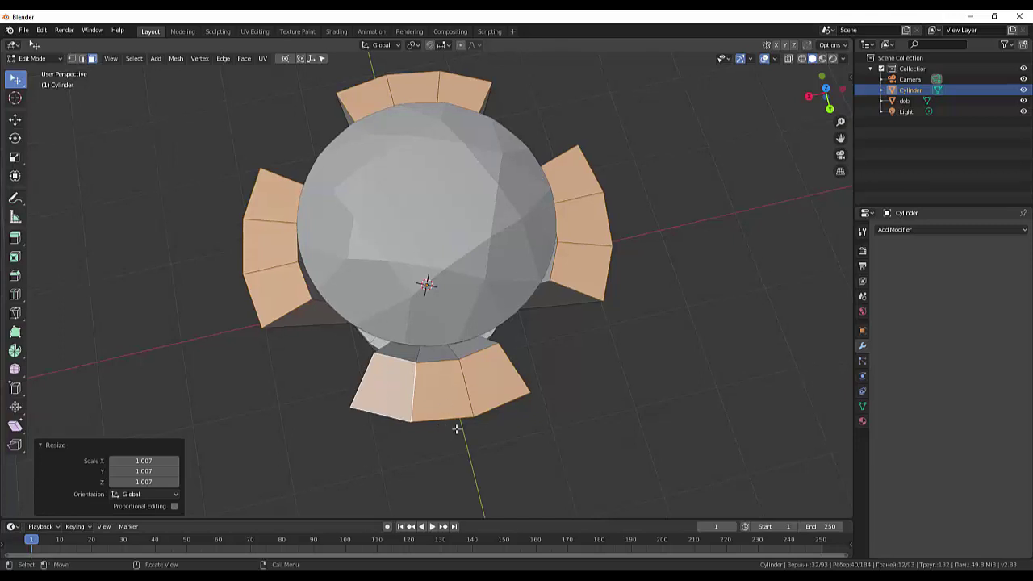
pyautogui.click(489, 397)
pyautogui.hotkey('alt', 's')
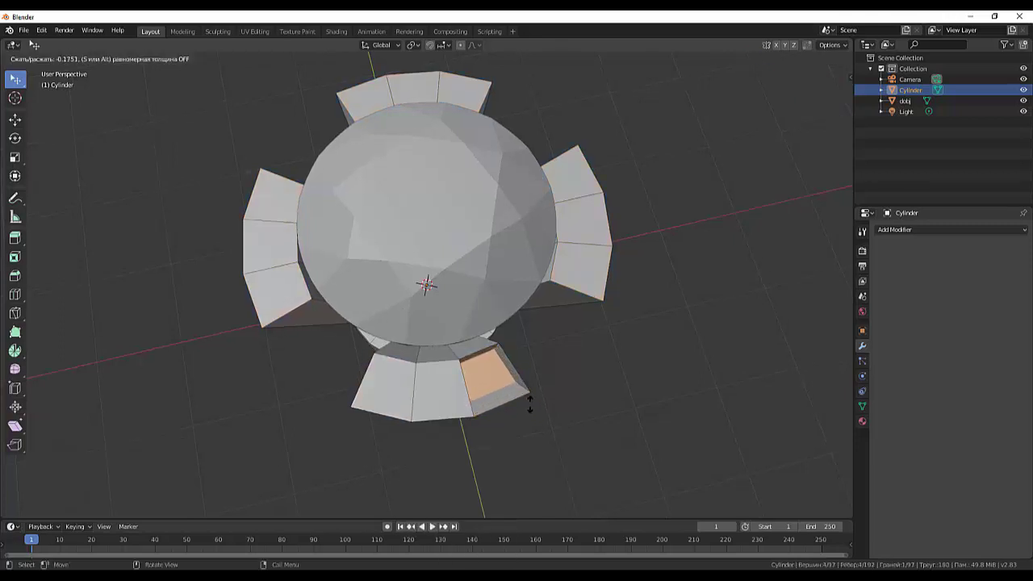
pyautogui.click(530, 406)
pyautogui.click(635, 412)
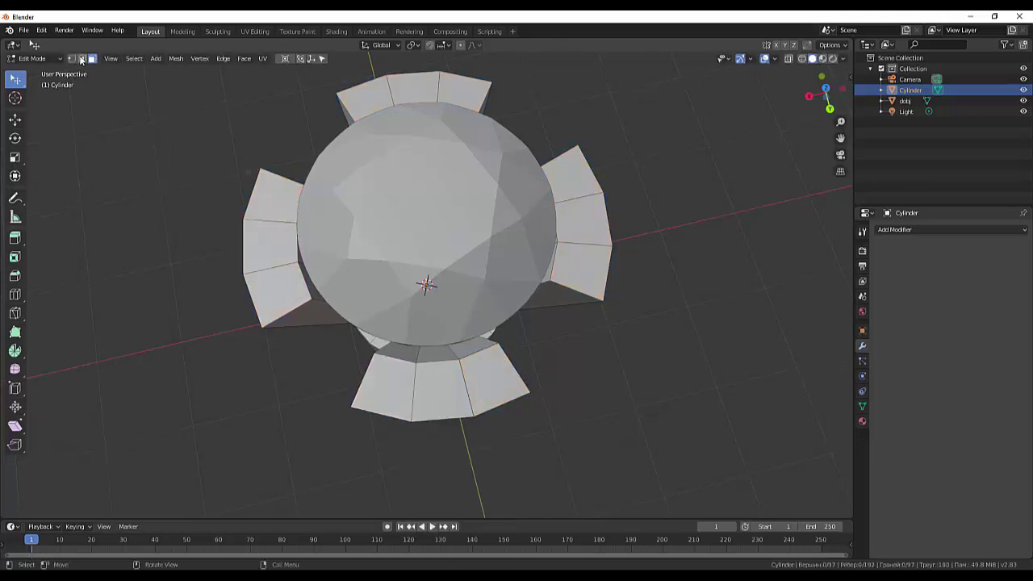
pyautogui.click(378, 393)
pyautogui.keyDown('shift'); pyautogui.click(446, 395); pyautogui.keyUp('shift')
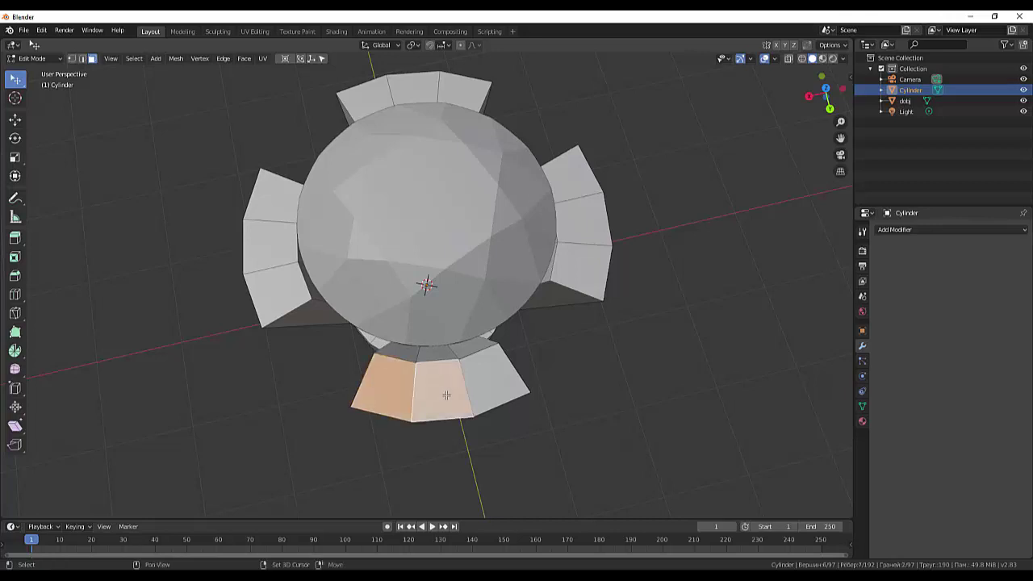
pyautogui.keyDown('shift'); pyautogui.click(493, 380); pyautogui.keyUp('shift')
pyautogui.moveTo(628, 387); pyautogui.dragTo(604, 364, button='middle')
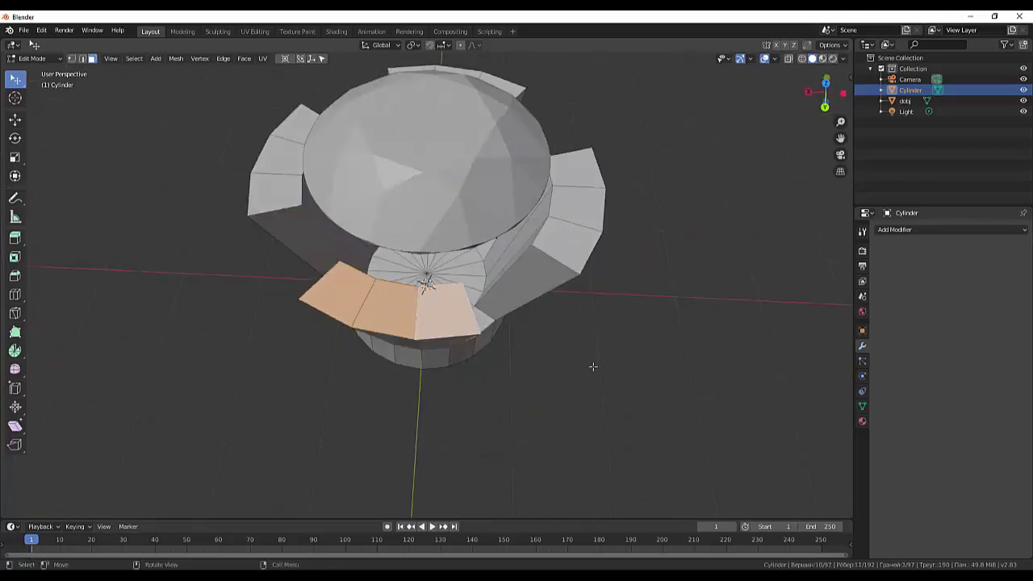
pyautogui.press('s')
pyautogui.click(554, 355)
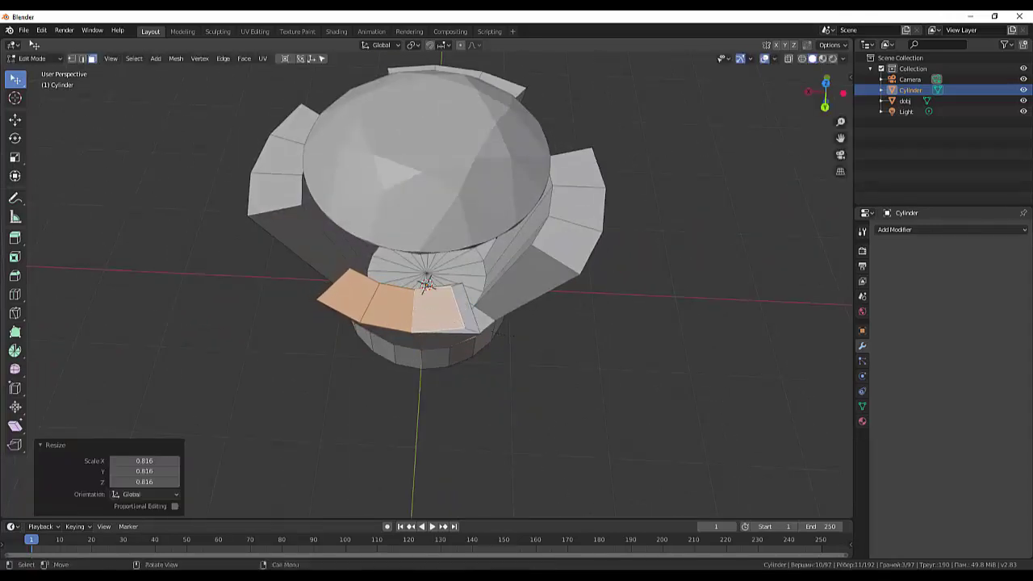
pyautogui.click(157, 460)
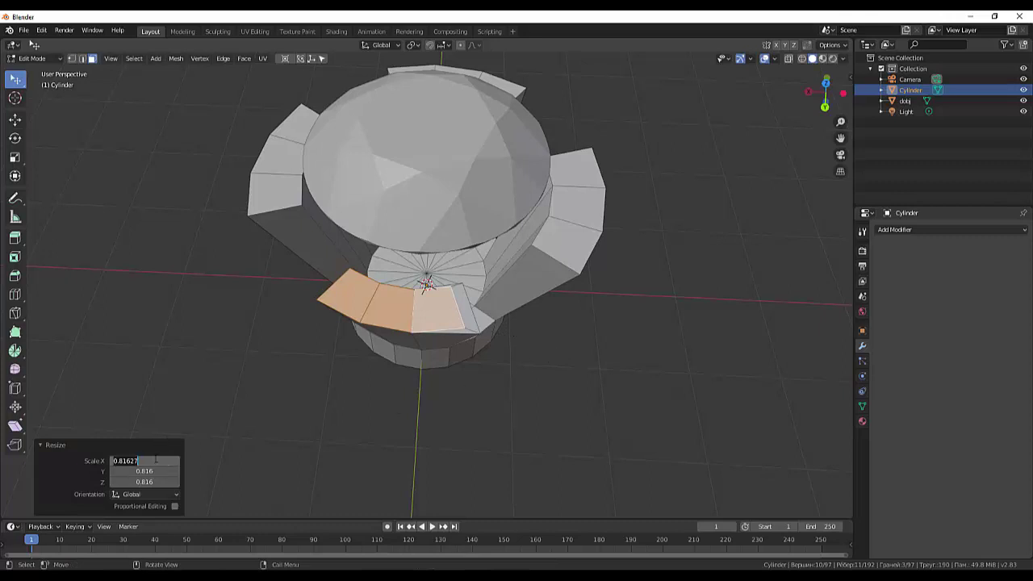
pyautogui.write('0.257')
pyautogui.press('Return')
pyautogui.write('0.257')
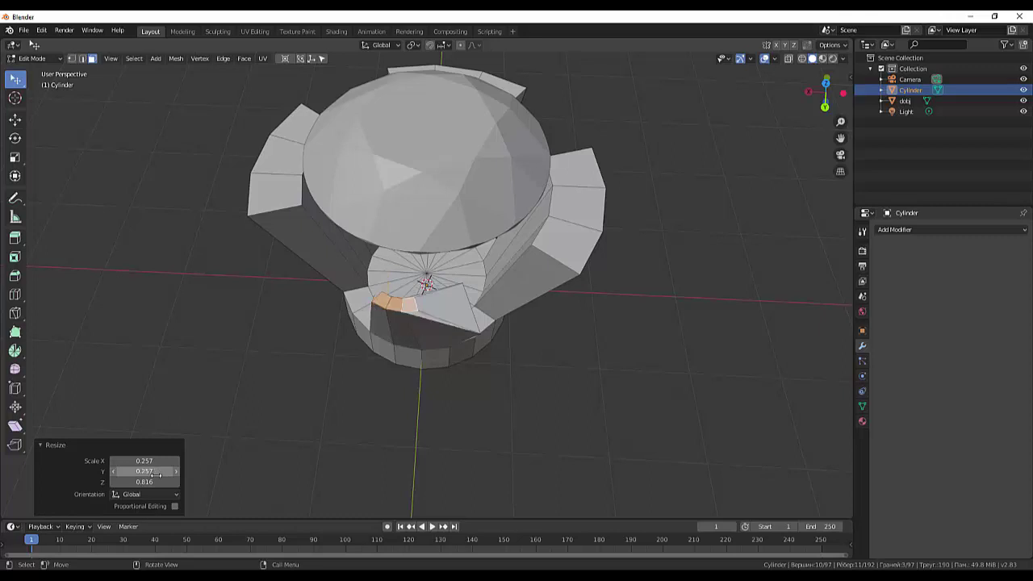
pyautogui.click(153, 482)
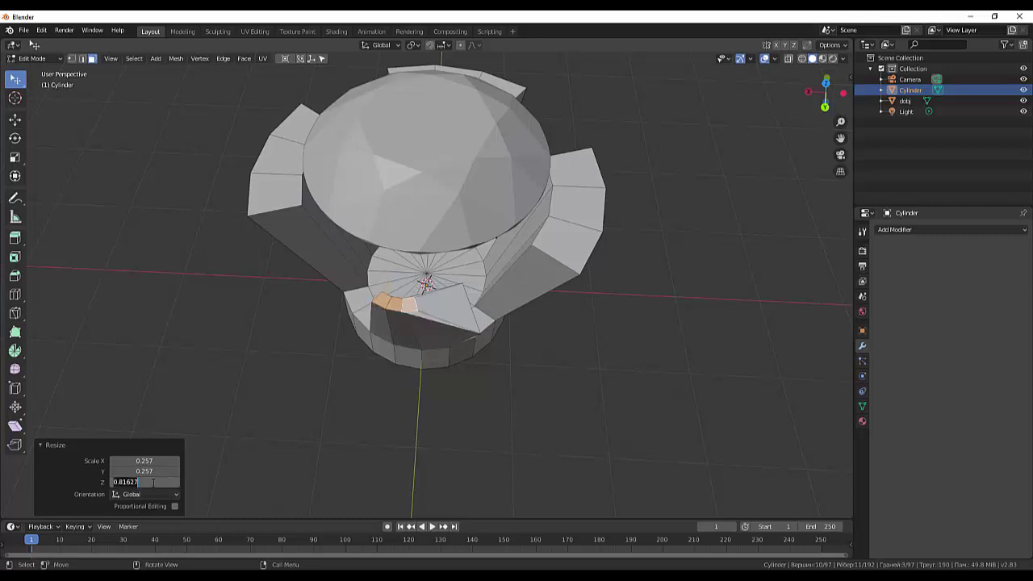
pyautogui.write('0.257')
pyautogui.press('Return')
pyautogui.moveTo(320, 417); pyautogui.dragTo(330, 386, button='middle')
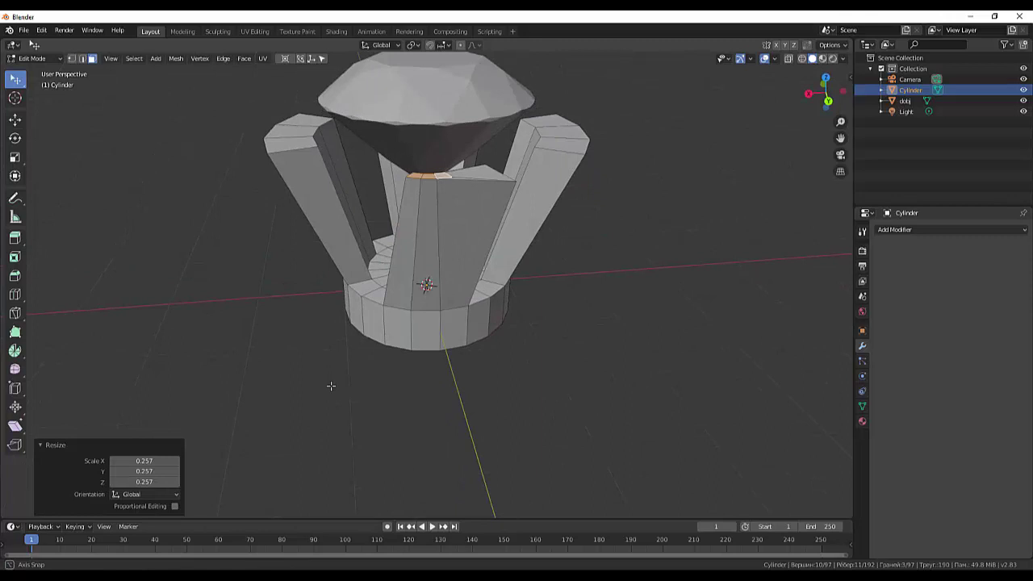
# Undo the tip shrink, then rotate the front prong's three top faces
pyautogui.hotkey('ctrl', 'z')
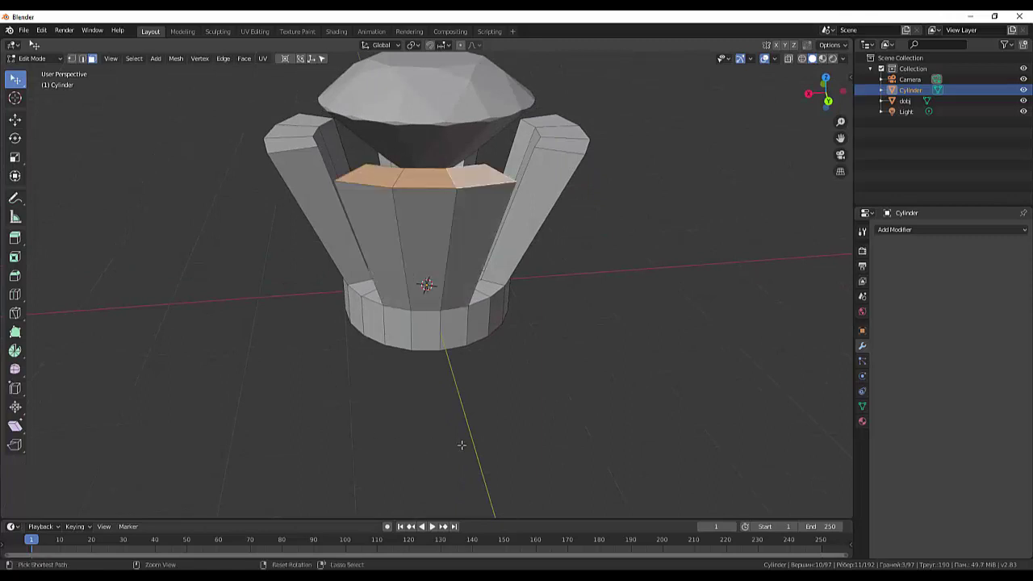
pyautogui.moveTo(497, 427); pyautogui.dragTo(510, 444, button='middle')
pyautogui.click(676, 416)
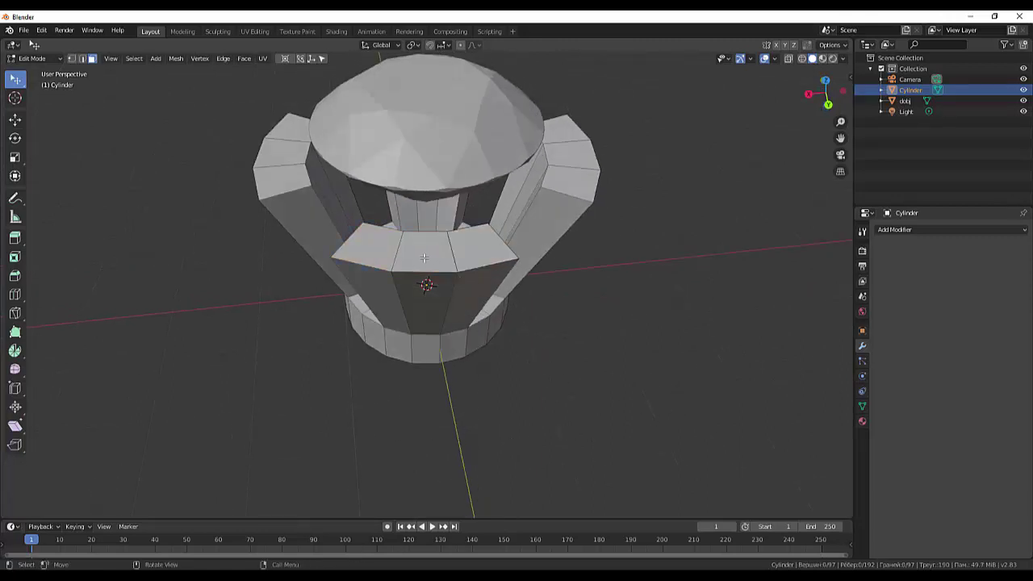
pyautogui.click(424, 255)
pyautogui.keyDown('shift'); pyautogui.click(473, 251); pyautogui.keyUp('shift')
pyautogui.keyDown('shift'); pyautogui.click(375, 253); pyautogui.keyUp('shift')
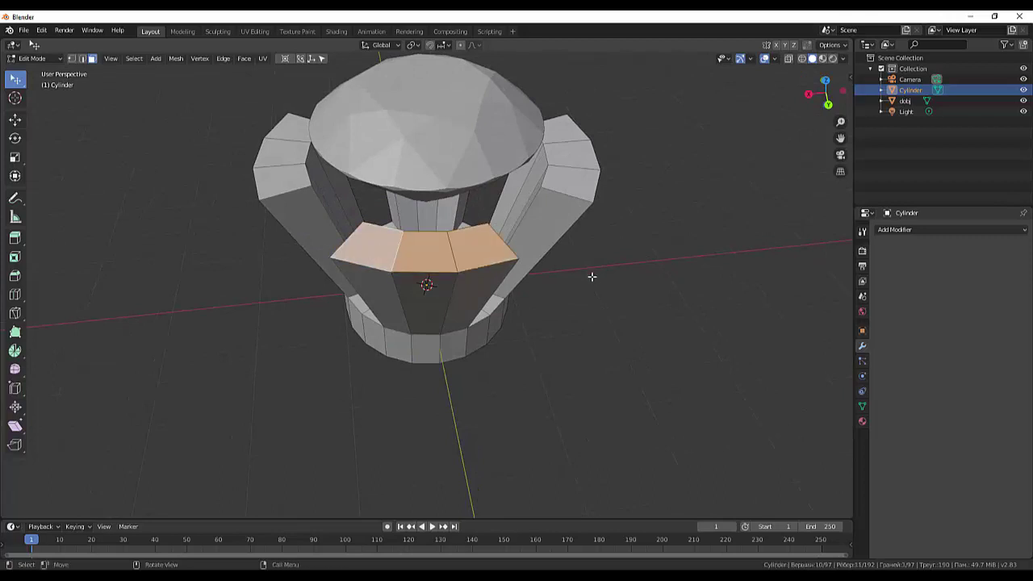
pyautogui.press('r')
pyautogui.click(565, 278)
pyautogui.moveTo(565, 279); pyautogui.dragTo(515, 289, button='middle')
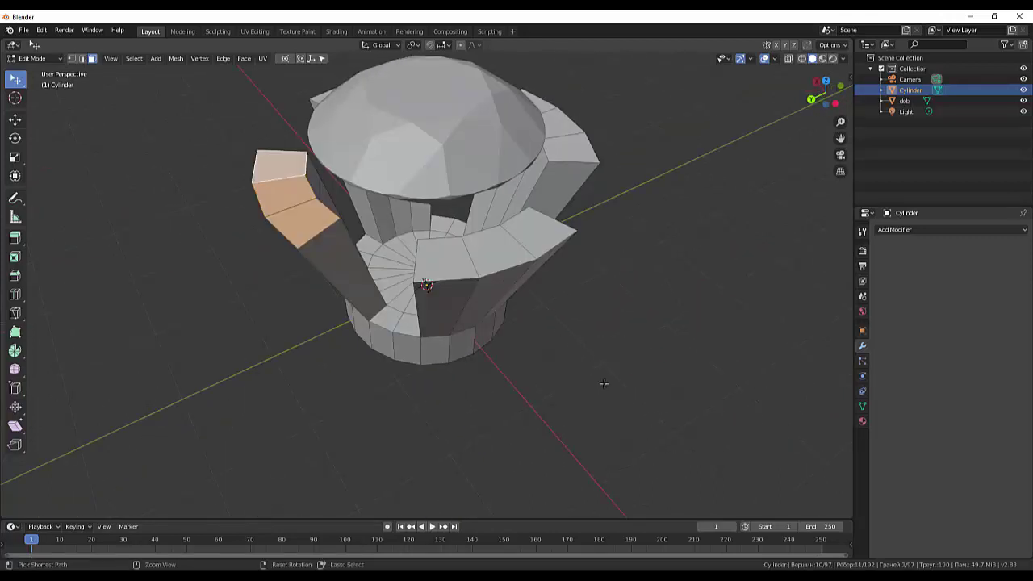
pyautogui.click(609, 408)
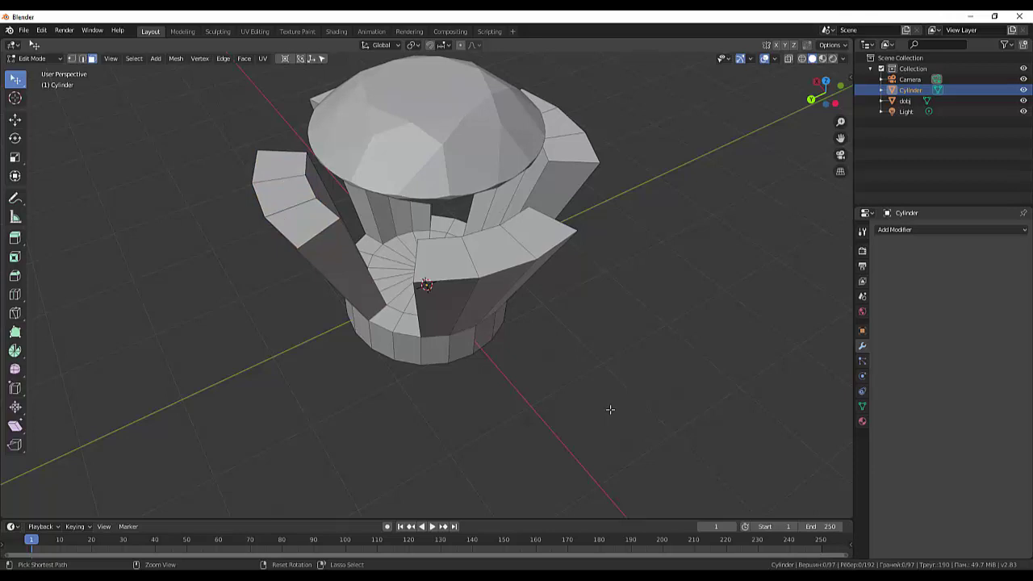
# Select the strip of end faces along the left prong arm
pyautogui.hotkey('ctrl', 'z')
pyautogui.hotkey('ctrl', 'z')
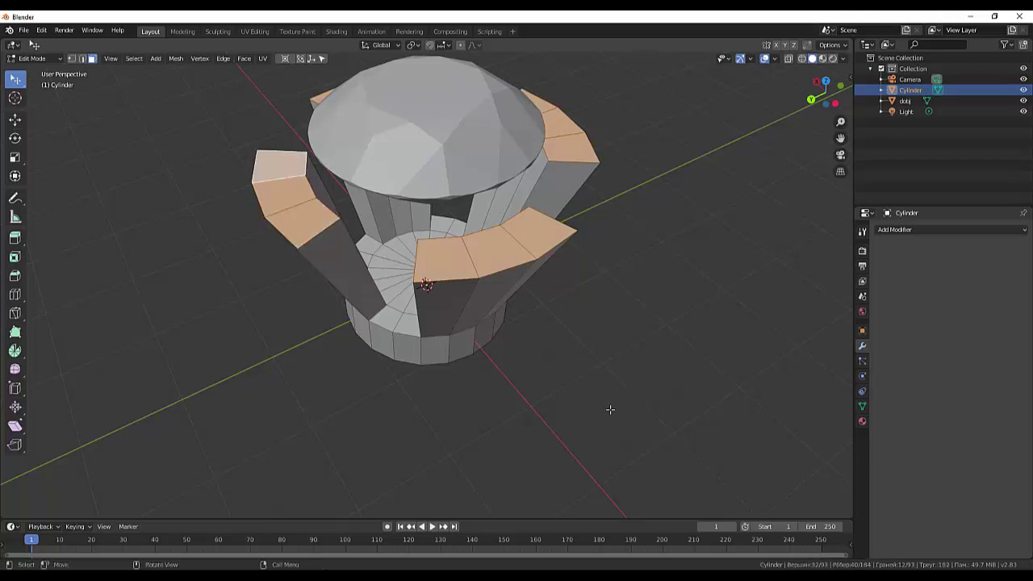
pyautogui.moveTo(609, 409); pyautogui.dragTo(644, 418, button='middle')
pyautogui.click(359, 274)
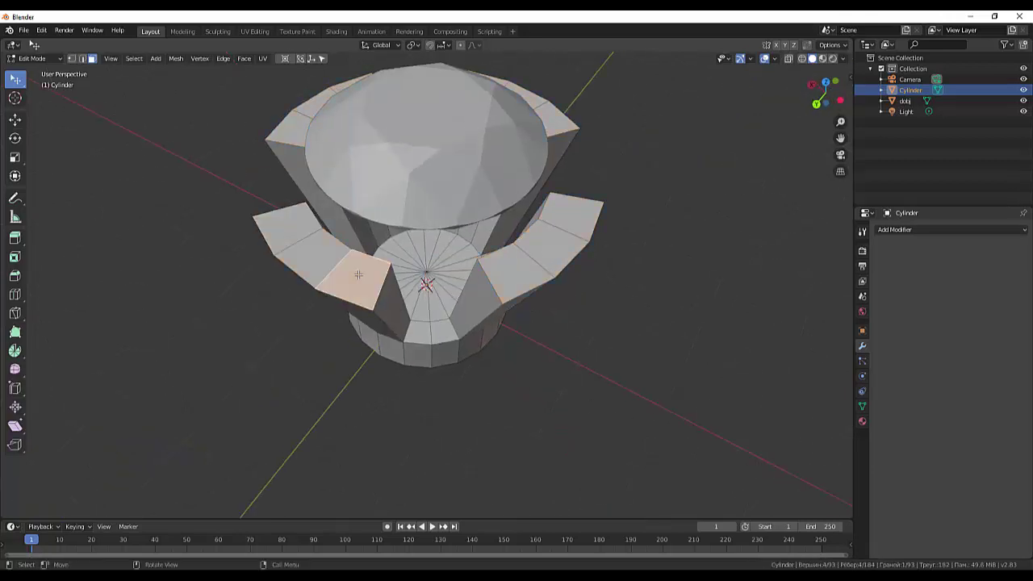
pyautogui.keyDown('ctrl'); pyautogui.click(316, 264); pyautogui.keyUp('ctrl')
pyautogui.keyDown('ctrl'); pyautogui.click(298, 226); pyautogui.keyUp('ctrl')
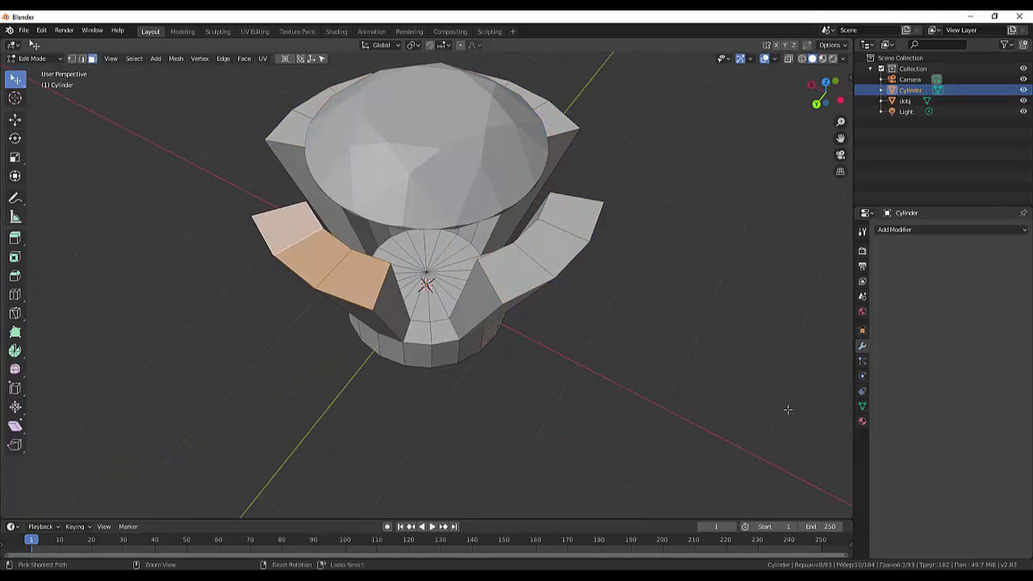
pyautogui.hotkey('ctrl', 's')
pyautogui.press('Escape')
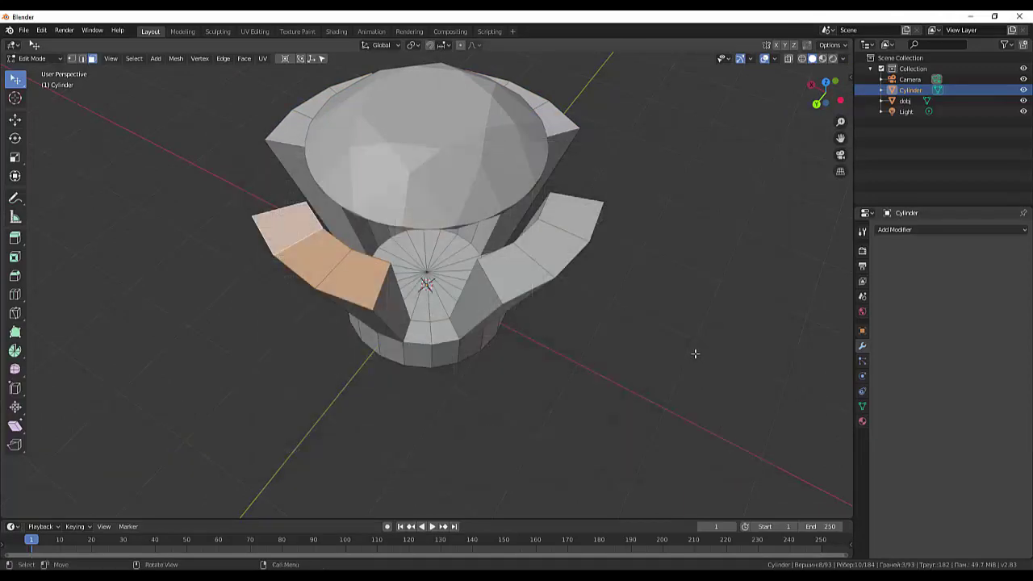
# Scale the left arm's end faces to 0.3 on X, Y and Z
pyautogui.press('s')
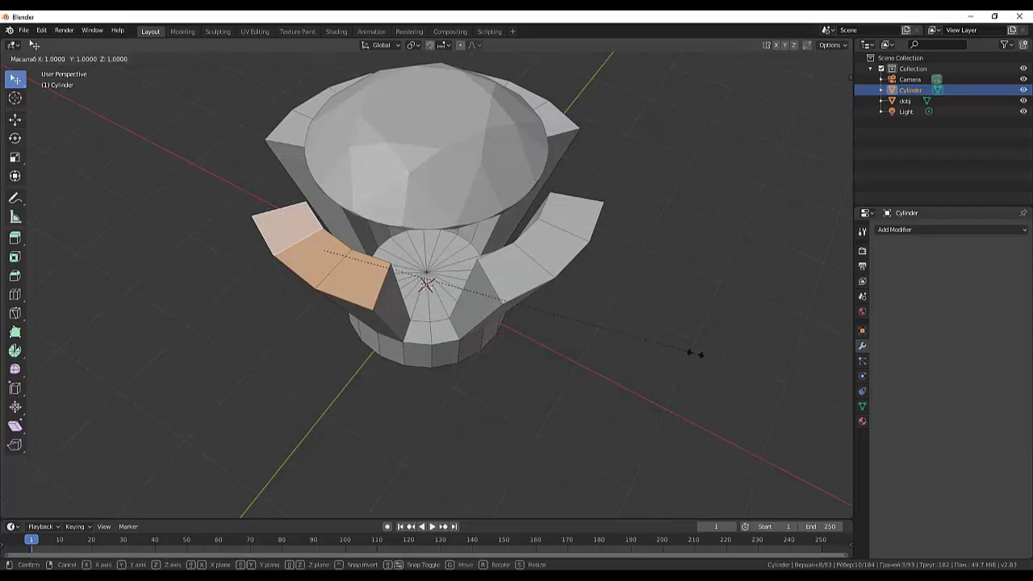
pyautogui.click(423, 305)
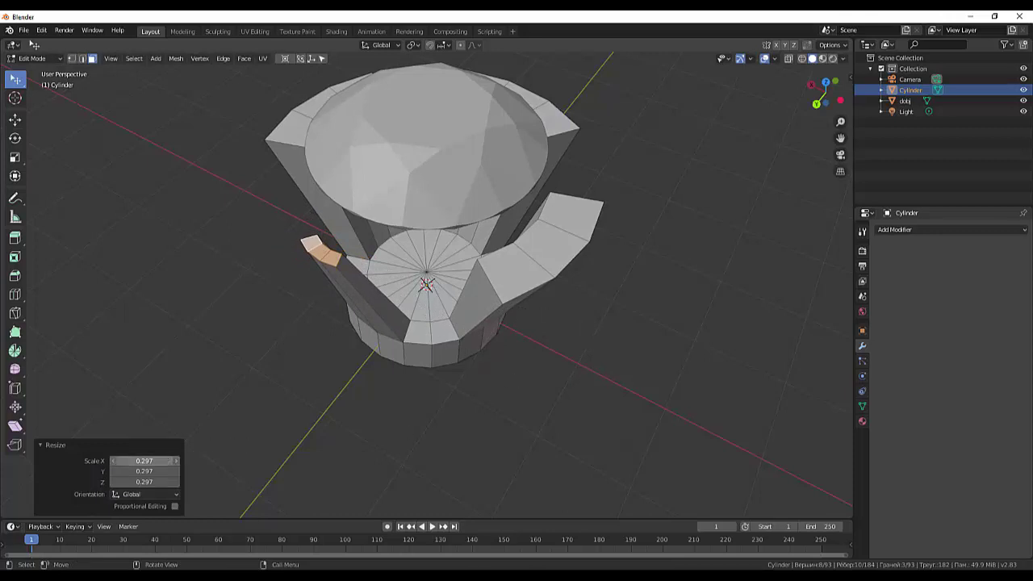
pyautogui.click(142, 461)
pyautogui.press('BackSpace')
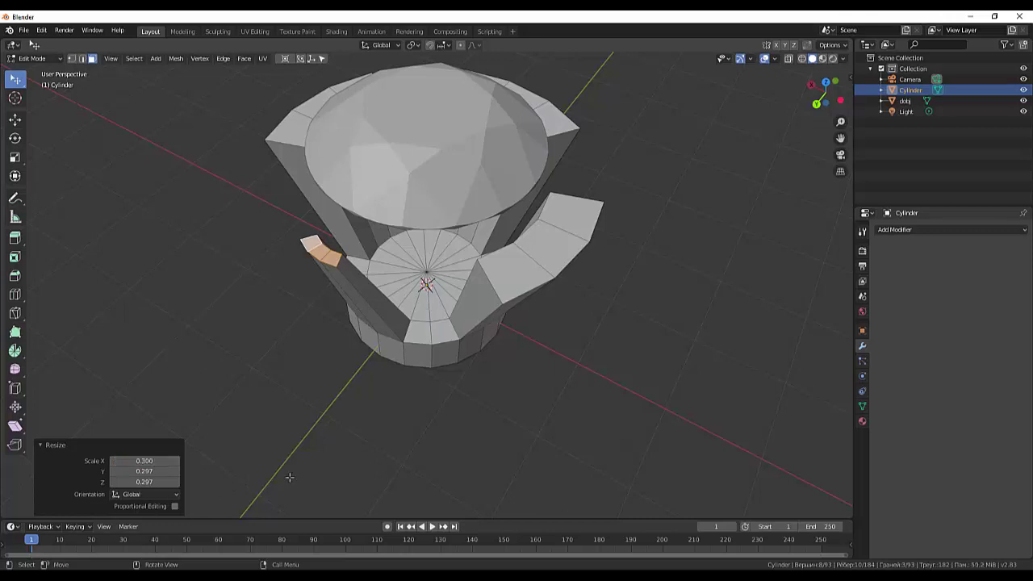
pyautogui.write('0.3')
pyautogui.press('Return')
pyautogui.click(154, 471)
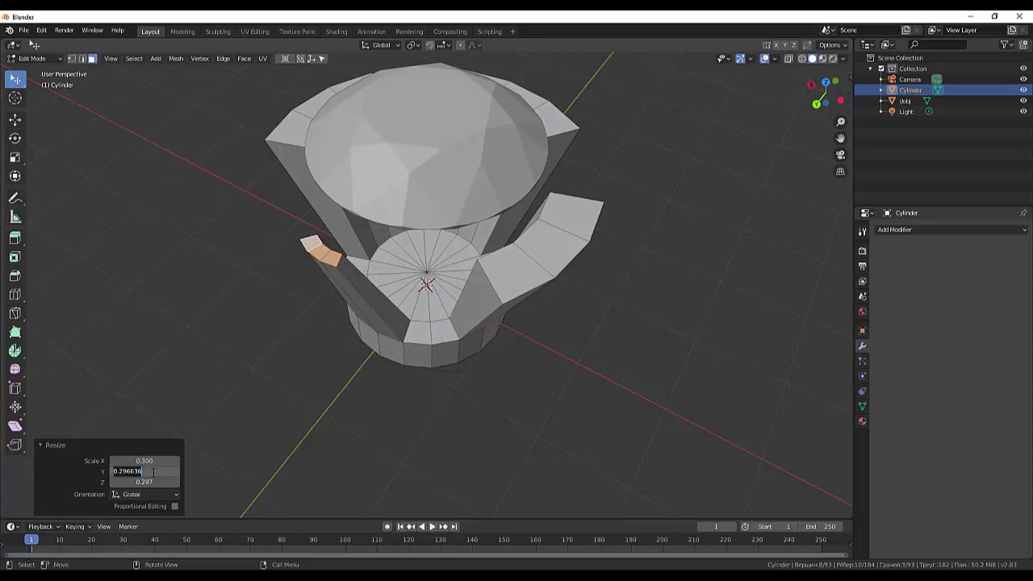
pyautogui.write('0.3')
pyautogui.press('Return')
pyautogui.click(146, 482)
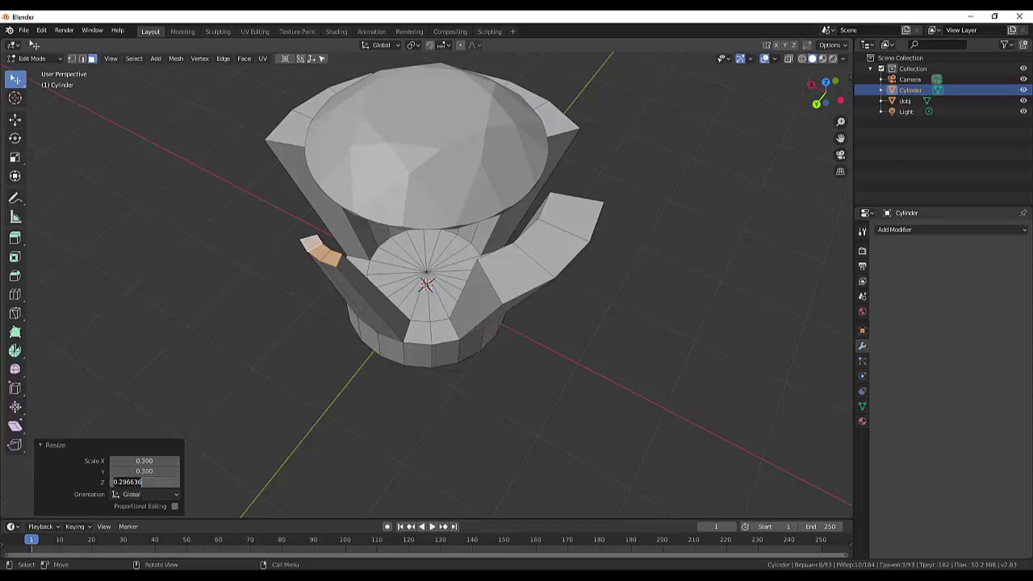
pyautogui.write('0.3')
pyautogui.press('Return')
pyautogui.moveTo(325, 465)
pyautogui.mouseDown(button='middle')
pyautogui.moveTo(357, 431)
pyautogui.moveTo(511, 439)
pyautogui.mouseUp(button='middle')
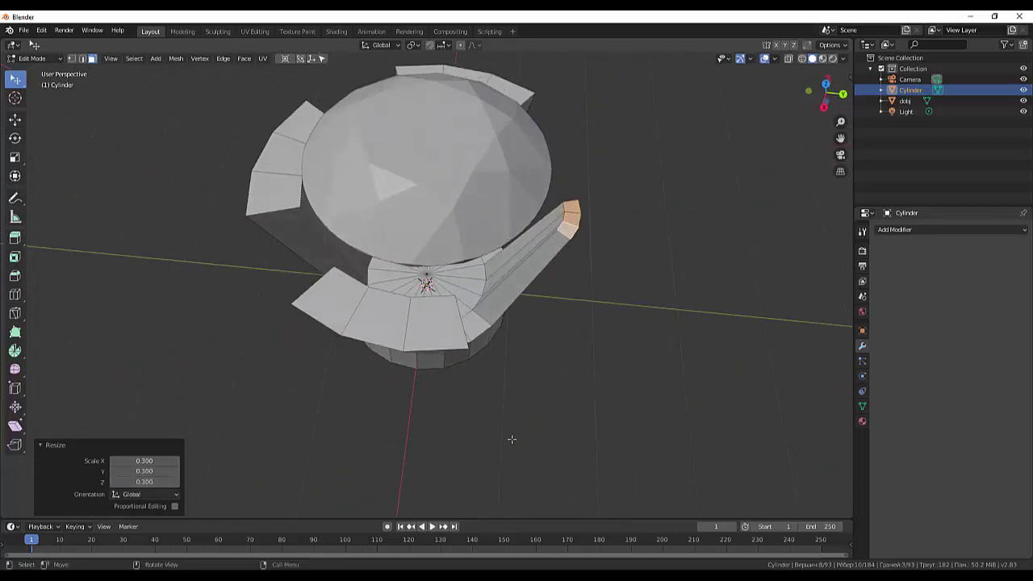
# Select three front arm faces and scale them to 0.3 on every axis
pyautogui.click(435, 331)
pyautogui.keyDown('shift'); pyautogui.click(385, 328); pyautogui.keyUp('shift')
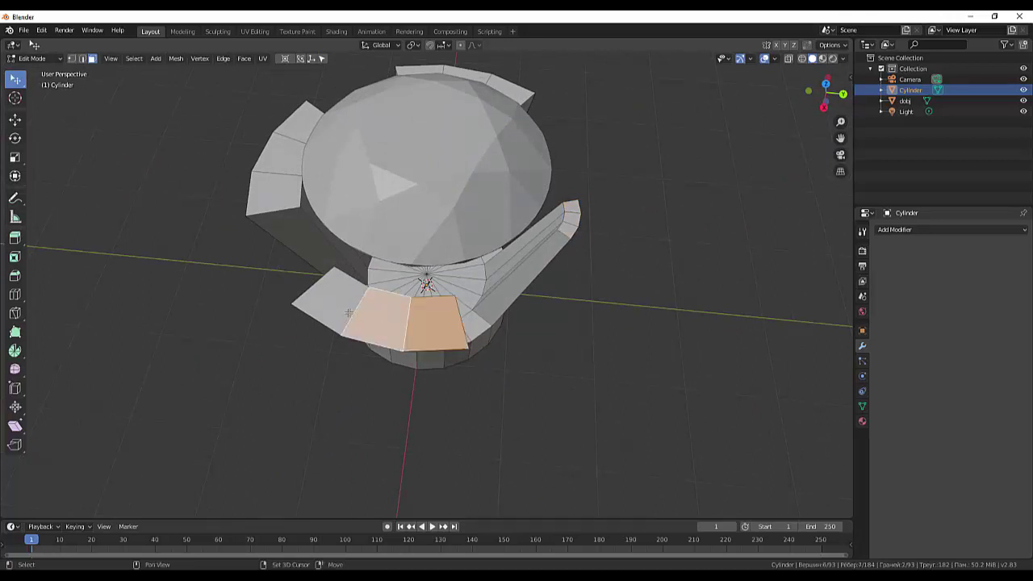
pyautogui.keyDown('shift'); pyautogui.click(345, 308); pyautogui.keyUp('shift')
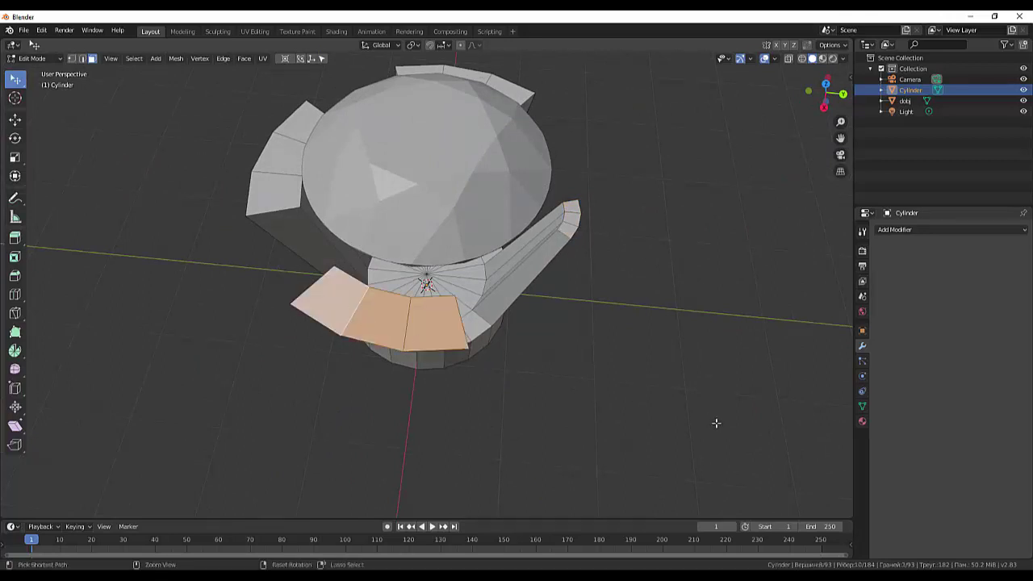
pyautogui.press('s')
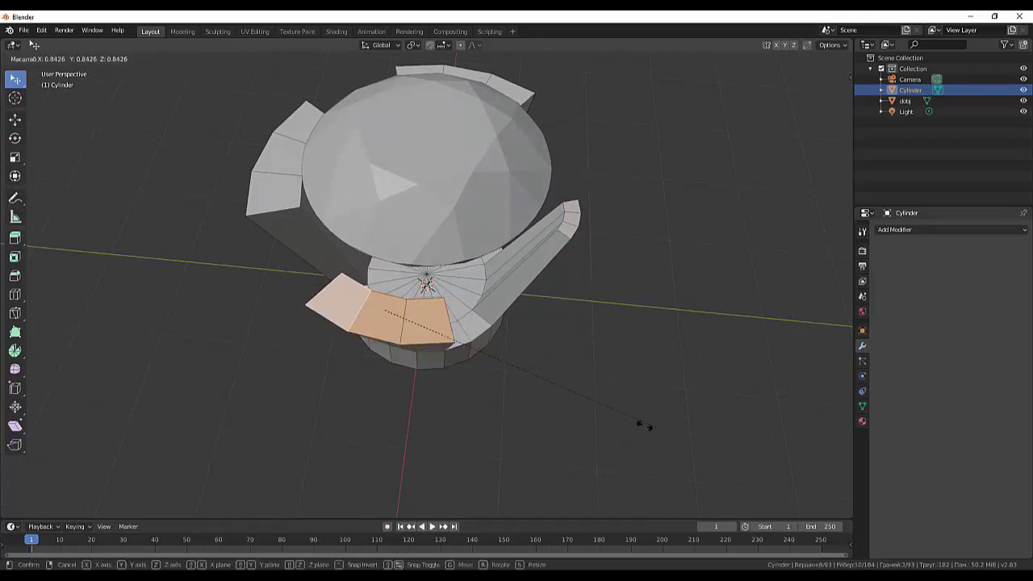
pyautogui.click(557, 403)
pyautogui.click(144, 461)
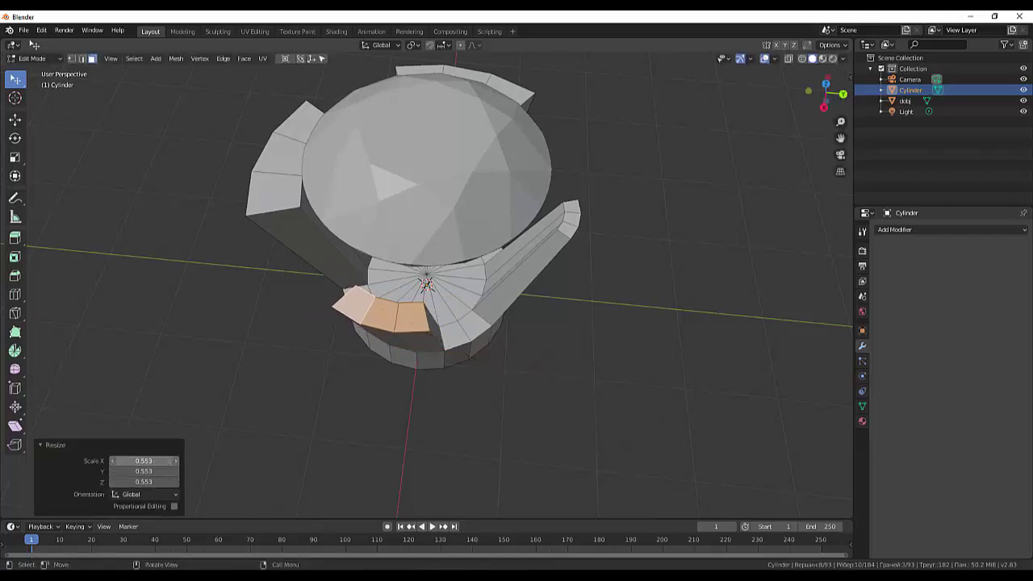
pyautogui.write('0.3')
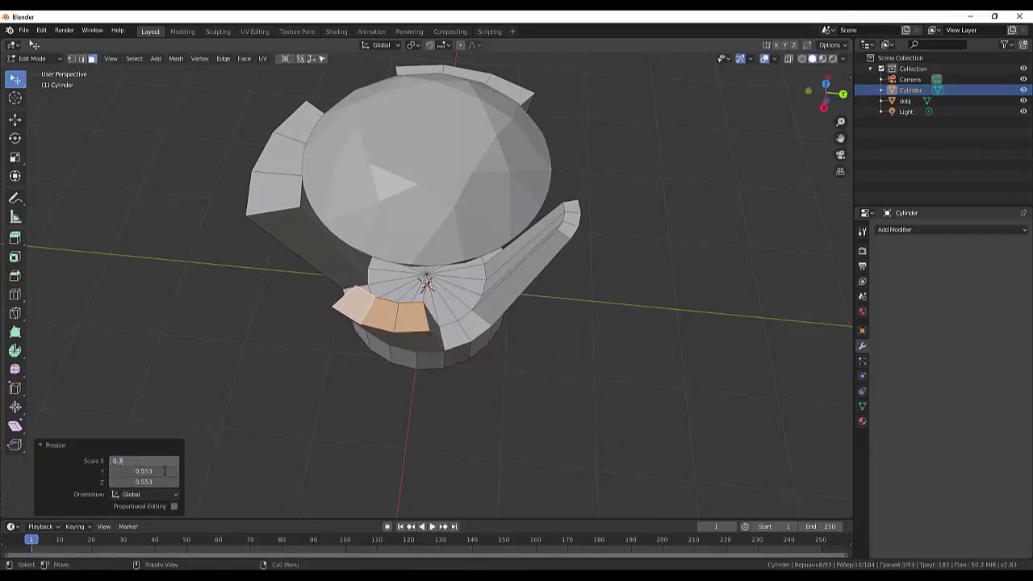
pyautogui.press('Return')
pyautogui.hotkey('ctrl', 'v')
pyautogui.click(159, 482)
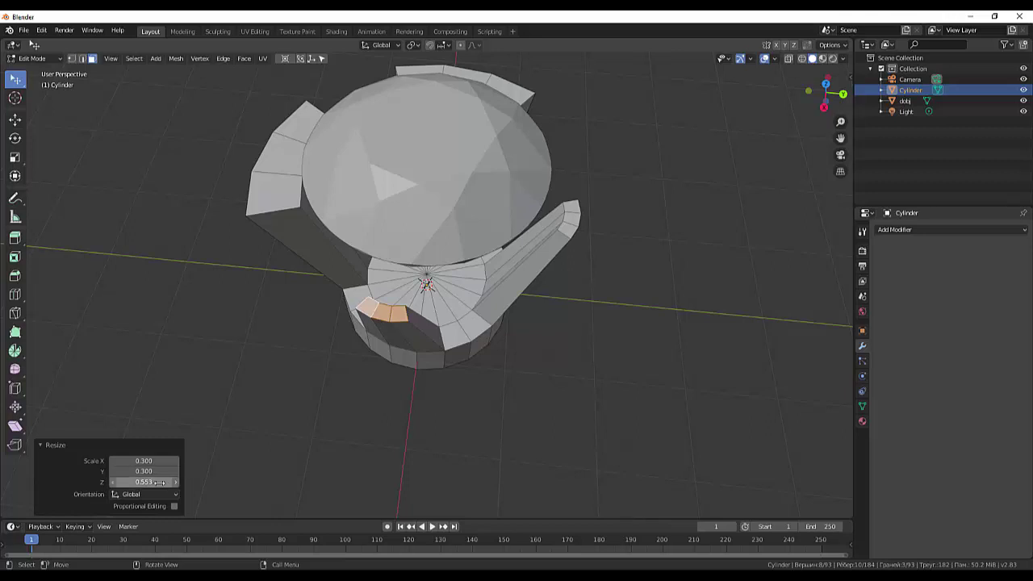
pyautogui.write('0.3')
pyautogui.press('Return')
pyautogui.moveTo(477, 444); pyautogui.dragTo(505, 363, button='middle')
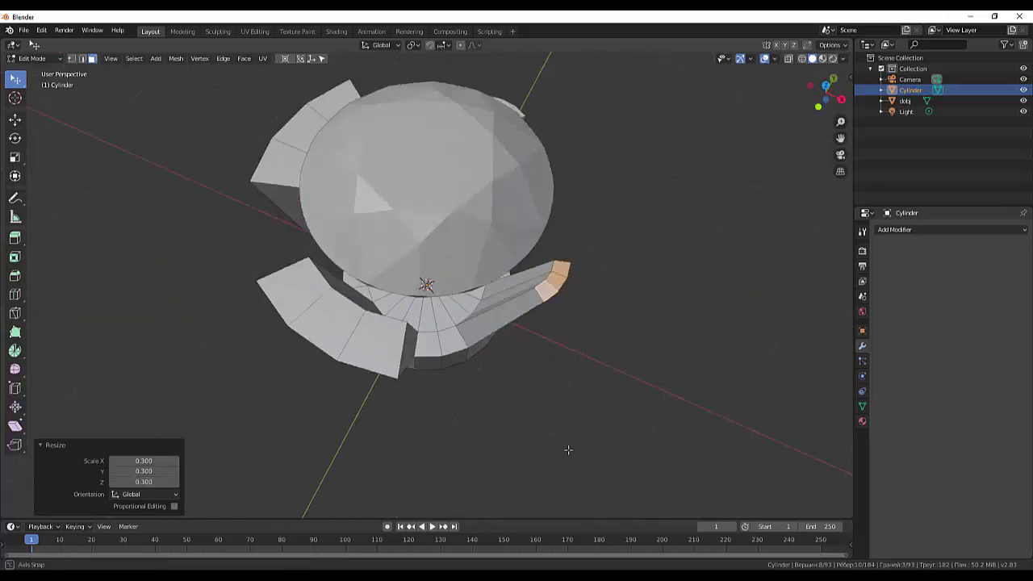
# Select three right arm faces and scale them to 0.3 on X, Y and Z
pyautogui.click(487, 330)
pyautogui.keyDown('shift'); pyautogui.click(402, 324); pyautogui.keyUp('shift')
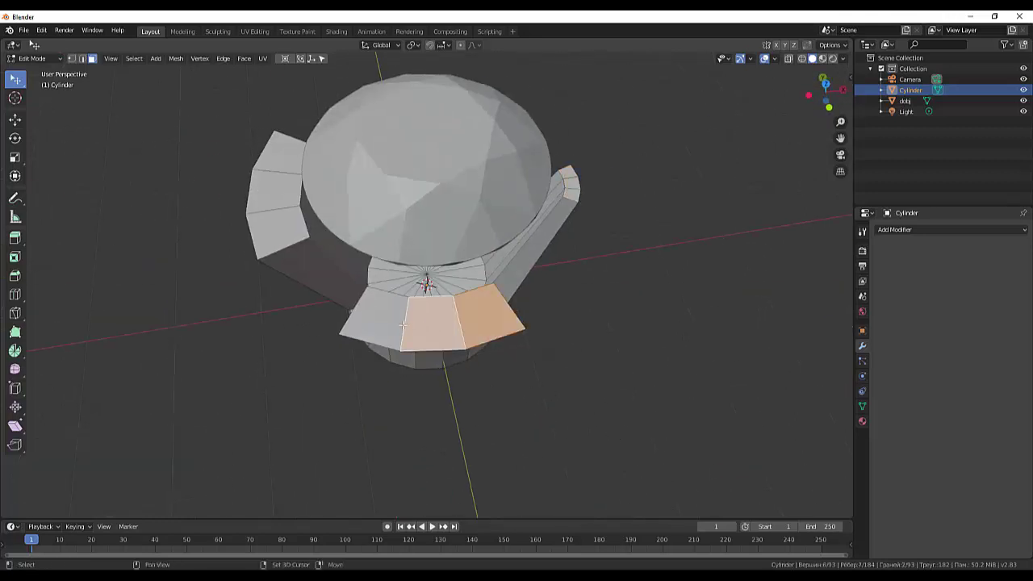
pyautogui.keyDown('shift'); pyautogui.click(393, 323); pyautogui.keyUp('shift')
pyautogui.moveTo(485, 325); pyautogui.dragTo(616, 325, button='middle')
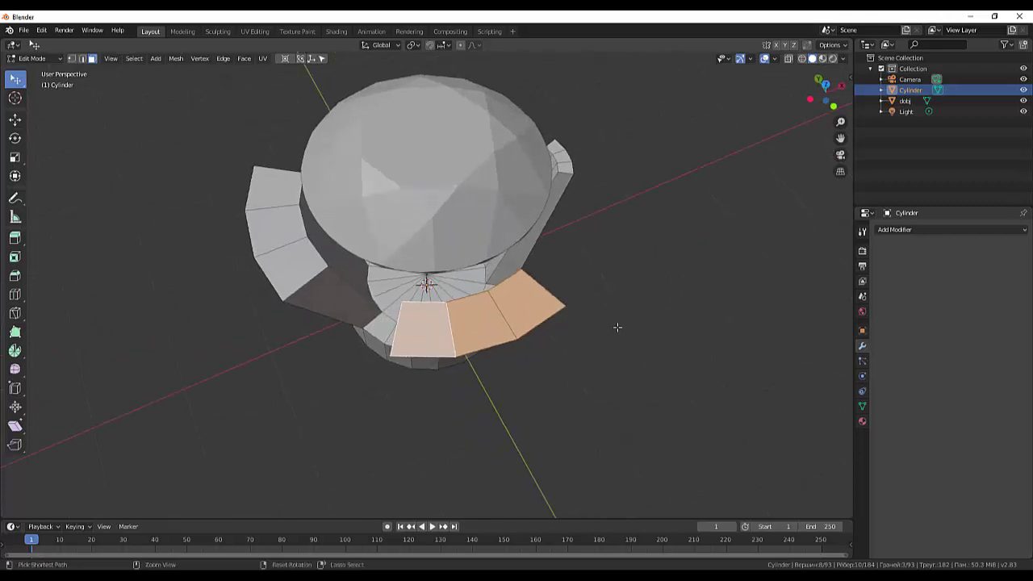
pyautogui.press('s')
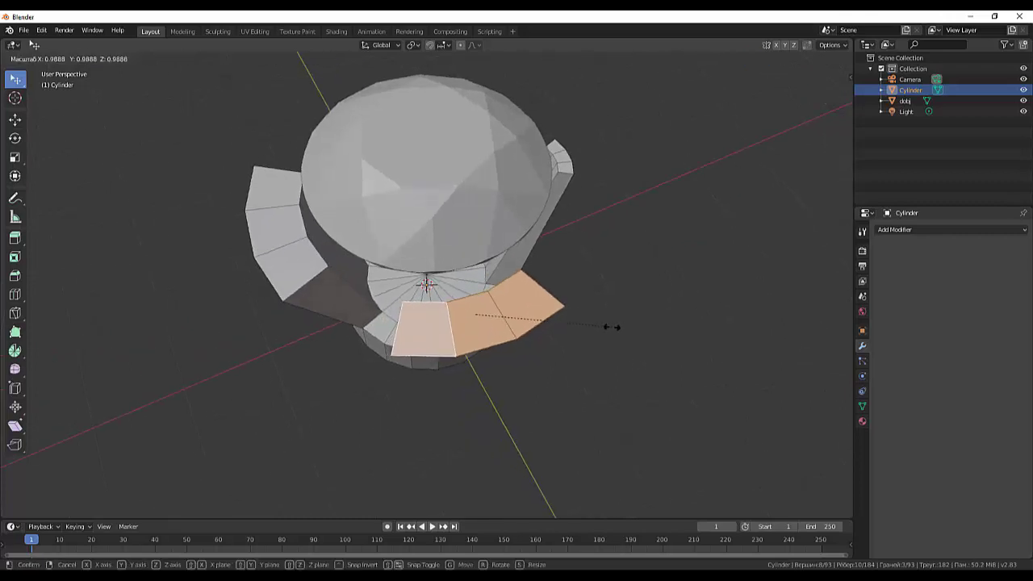
pyautogui.click(590, 328)
pyautogui.click(145, 461)
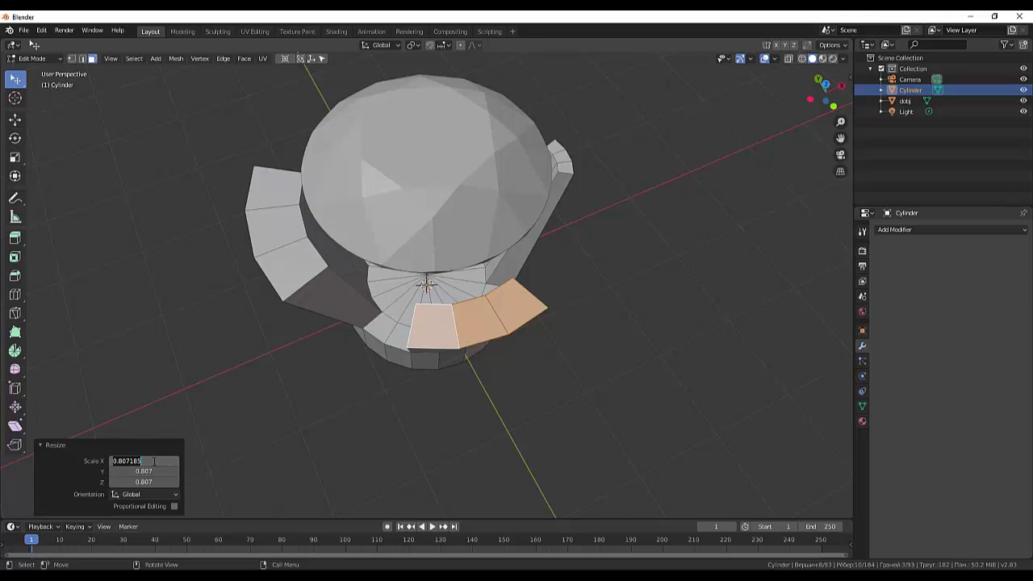
pyautogui.write('0.3')
pyautogui.press('Tab')
pyautogui.write('0.3')
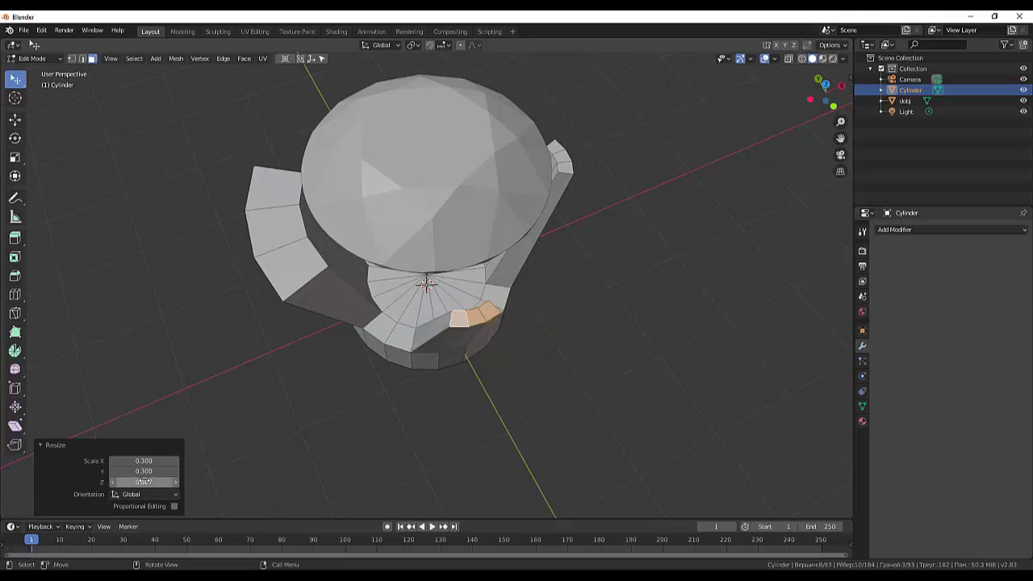
pyautogui.press('Tab')
pyautogui.write('0.3')
pyautogui.press('Return')
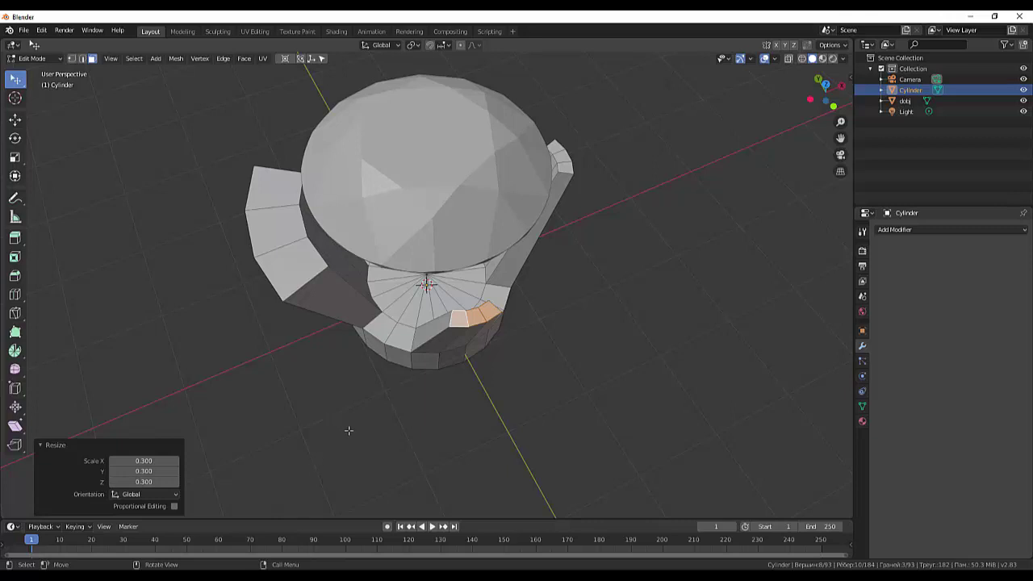
pyautogui.moveTo(349, 430); pyautogui.dragTo(409, 422, button='middle')
# Select the tip faces of the third prong arm
pyautogui.click(404, 338)
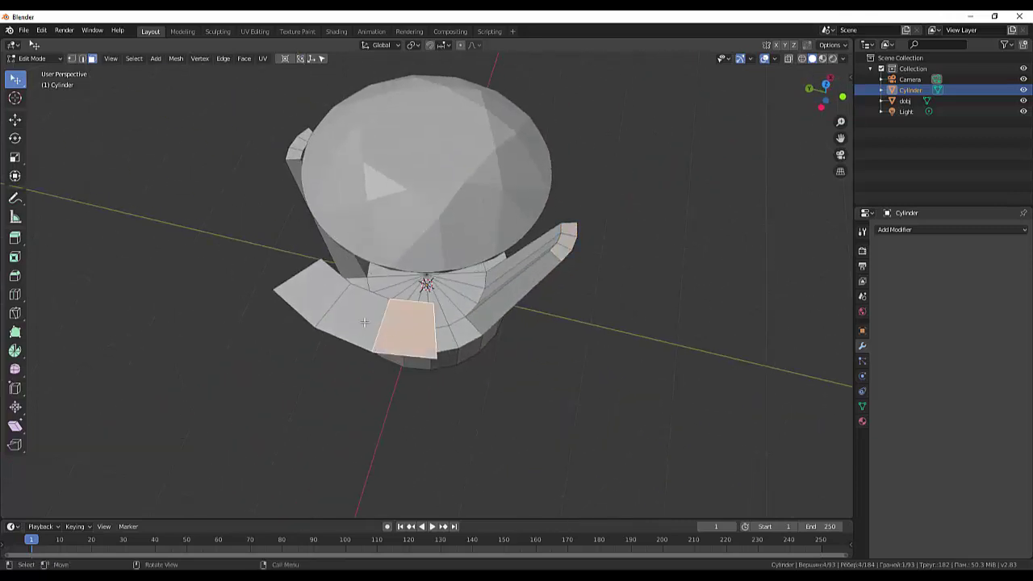
pyautogui.keyDown('shift'); pyautogui.click(352, 317); pyautogui.keyUp('shift')
pyautogui.keyDown('shift'); pyautogui.click(324, 293); pyautogui.keyUp('shift')
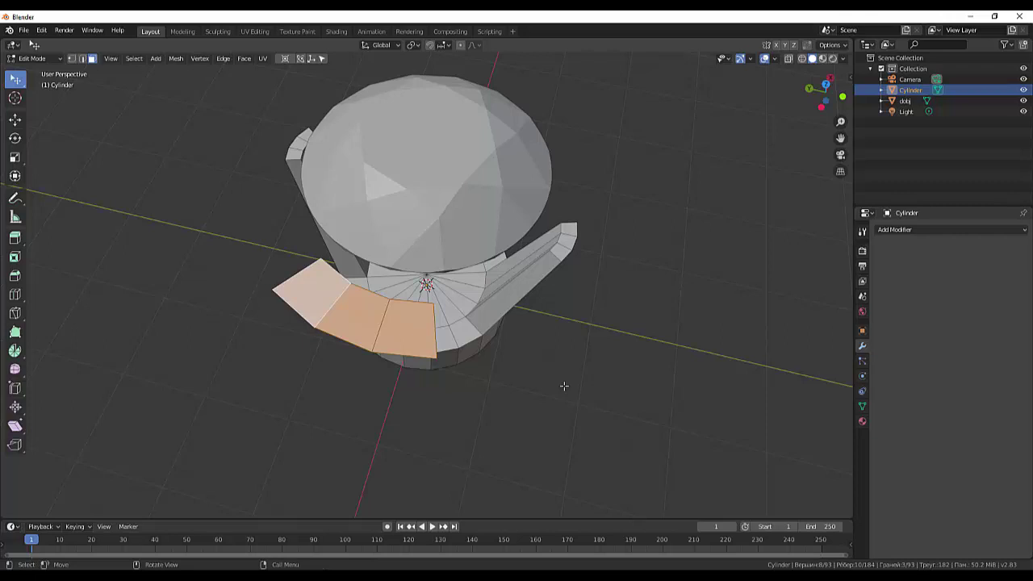
# Scale the selected tip faces to 0.3 on X, Y and Z so the prong tapers
pyautogui.press('s')
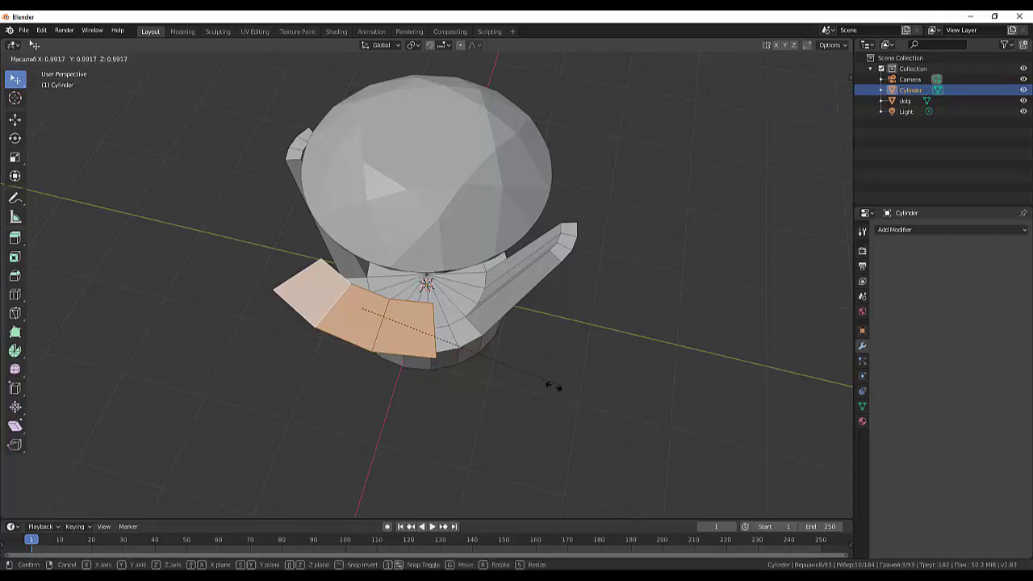
pyautogui.click(532, 387)
pyautogui.click(130, 461)
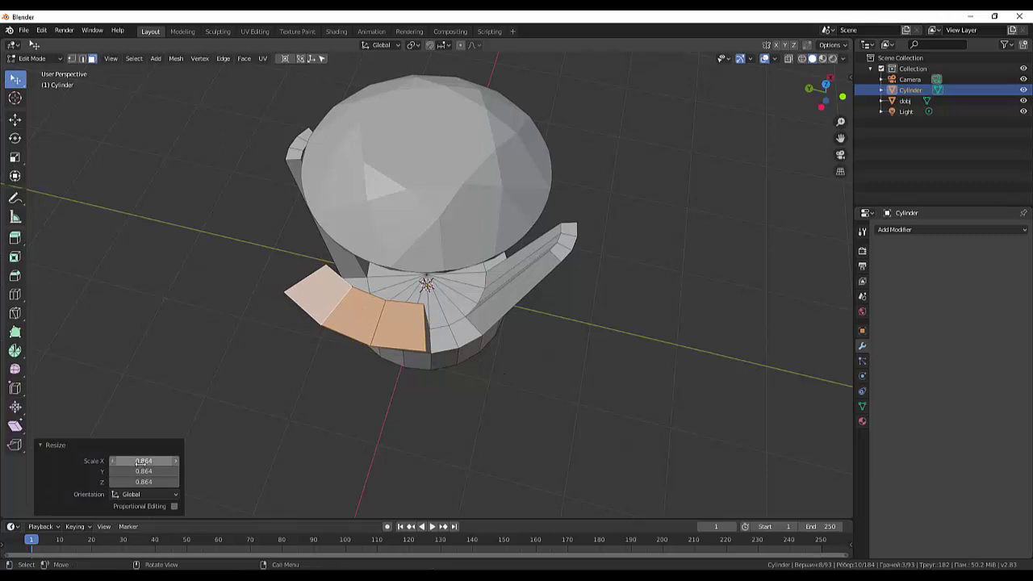
pyautogui.write('0.3')
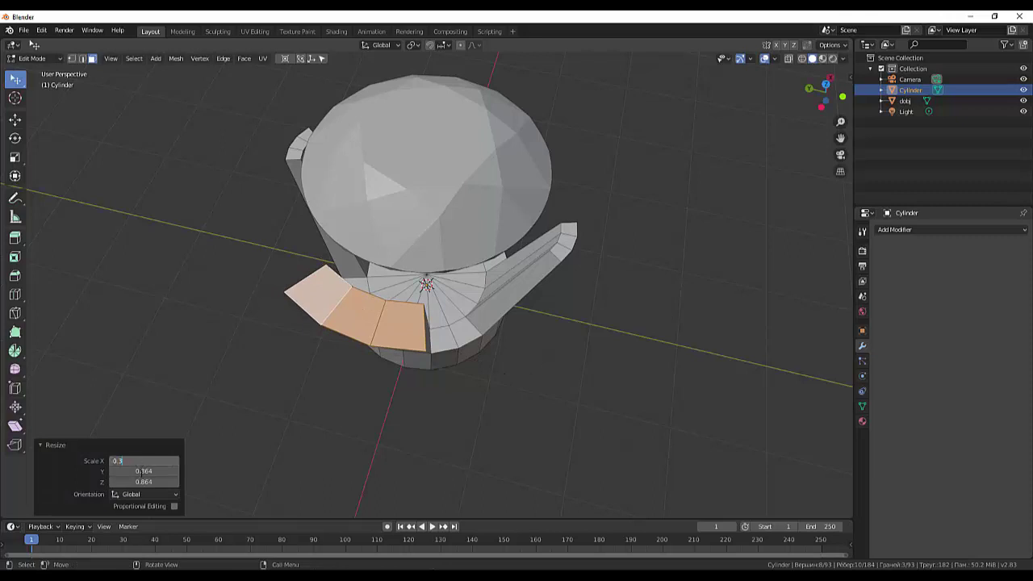
pyautogui.click(145, 471)
pyautogui.write('0.3')
pyautogui.press('Return')
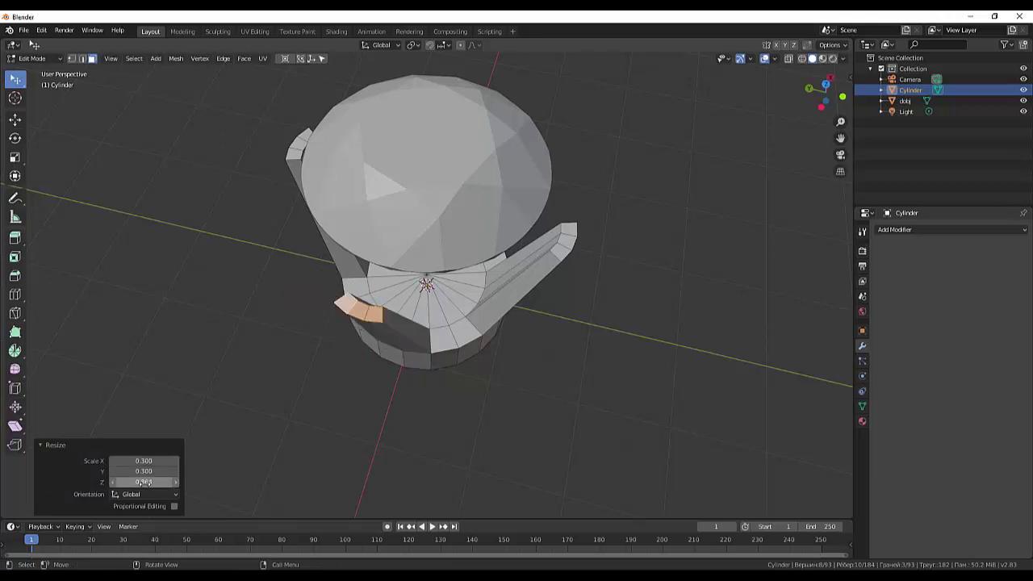
pyautogui.click(146, 482)
pyautogui.write('0.3')
pyautogui.press('Return')
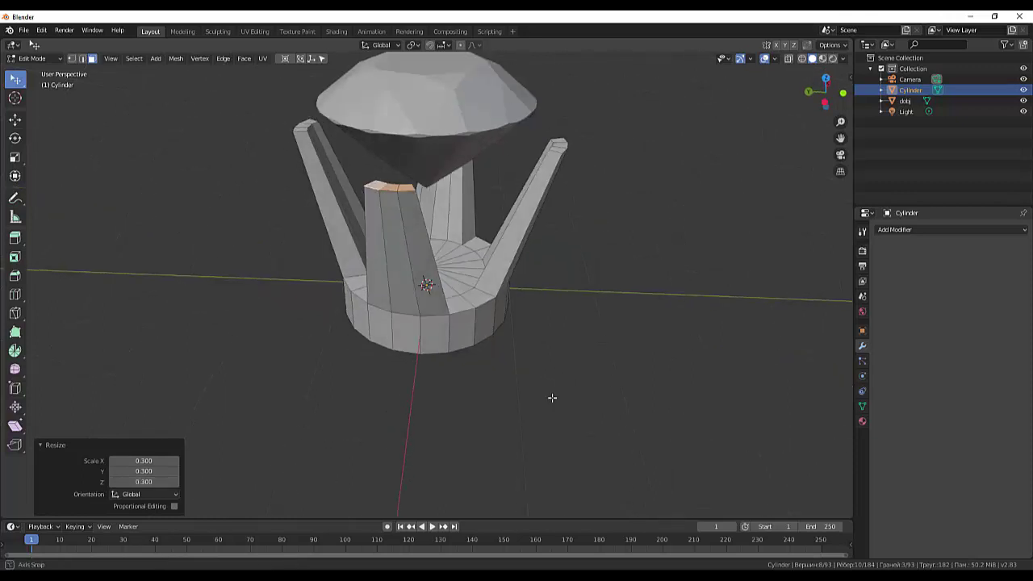
pyautogui.moveTo(538, 437)
pyautogui.mouseDown(button='middle')
pyautogui.moveTo(565, 363)
pyautogui.moveTo(574, 378)
pyautogui.moveTo(556, 419)
pyautogui.moveTo(554, 367)
pyautogui.mouseUp(button='middle')
# Select the tip faces of the right and front prongs
pyautogui.moveTo(595, 171)
pyautogui.mouseDown(button='middle')
pyautogui.moveTo(584, 221)
pyautogui.moveTo(608, 308)
pyautogui.moveTo(632, 298)
pyautogui.mouseUp(button='middle')
pyautogui.keyDown('shift'); pyautogui.click(571, 203); pyautogui.keyUp('shift')
pyautogui.keyDown('shift'); pyautogui.click(571, 210); pyautogui.keyUp('shift')
pyautogui.keyDown('shift'); pyautogui.click(570, 220); pyautogui.keyUp('shift')
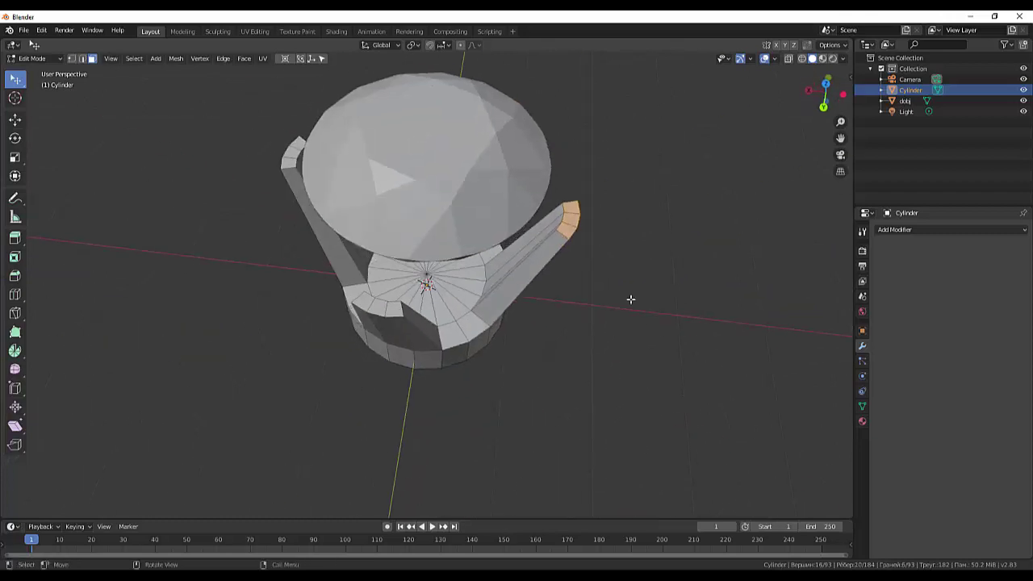
pyautogui.keyDown('shift'); pyautogui.click(391, 310); pyautogui.keyUp('shift')
pyautogui.keyDown('shift'); pyautogui.click(375, 305); pyautogui.keyUp('shift')
pyautogui.keyDown('shift'); pyautogui.click(363, 304); pyautogui.keyUp('shift')
# Add the left prong's tip faces to the selection
pyautogui.moveTo(363, 304); pyautogui.dragTo(424, 295, button='middle')
pyautogui.keyDown('shift'); pyautogui.click(359, 309); pyautogui.keyUp('shift')
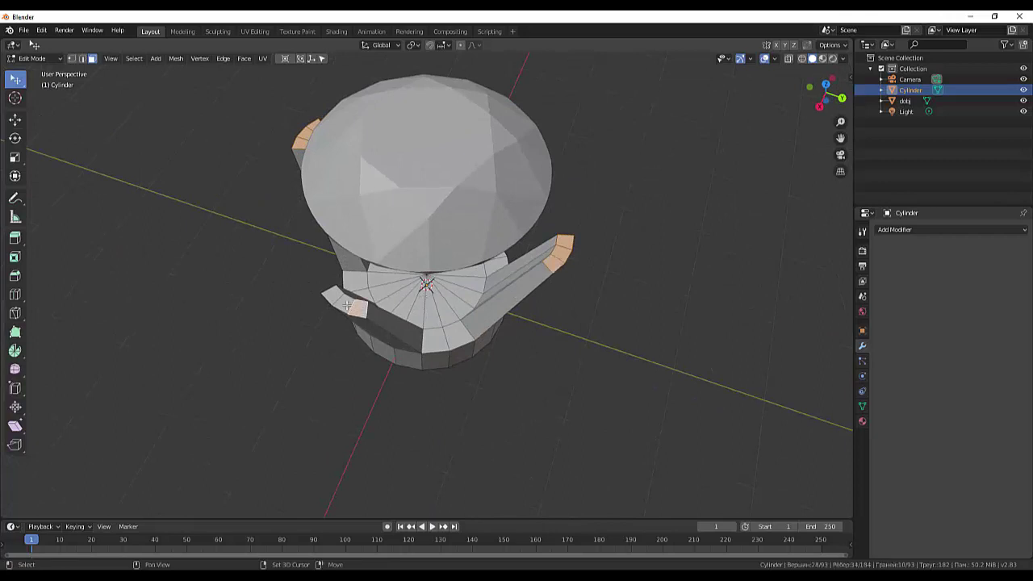
pyautogui.keyDown('shift'); pyautogui.click(342, 301); pyautogui.keyUp('shift')
pyautogui.keyDown('shift'); pyautogui.click(328, 295); pyautogui.keyUp('shift')
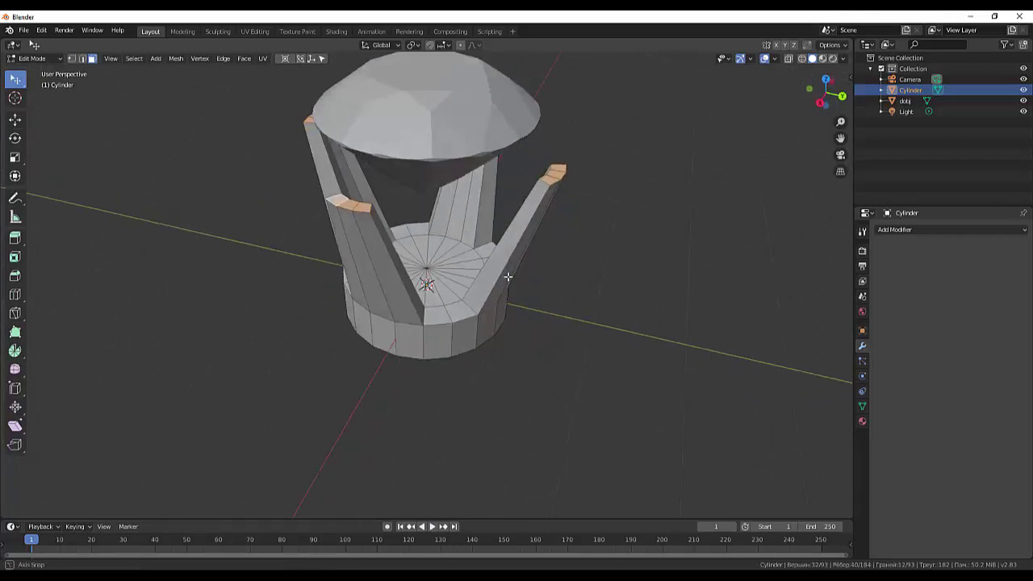
pyautogui.moveTo(328, 295); pyautogui.dragTo(504, 279, button='middle')
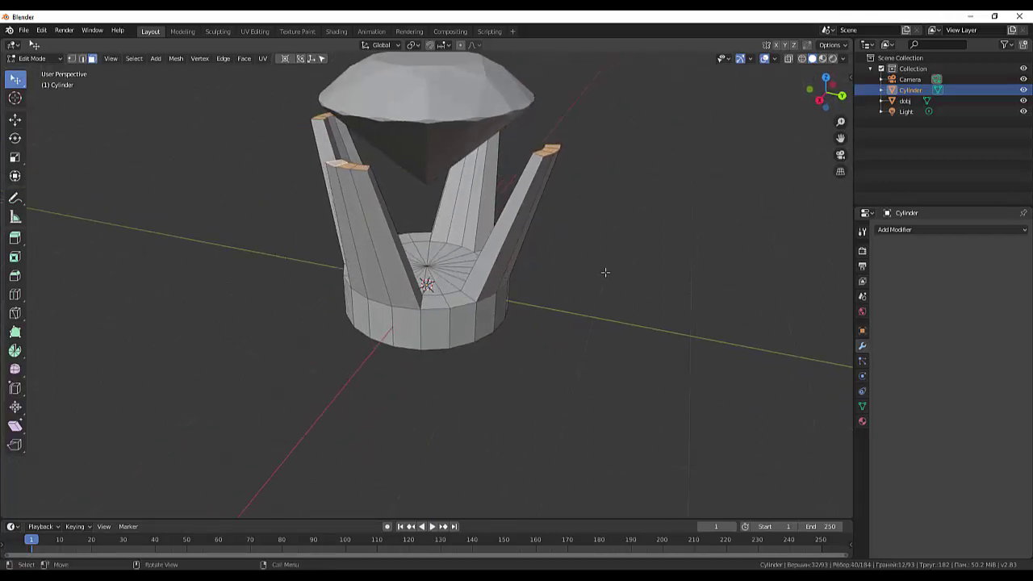
# Extrude the four prong tips up 0.153 m, scale them to 0.949, then deselect all
pyautogui.press('e')
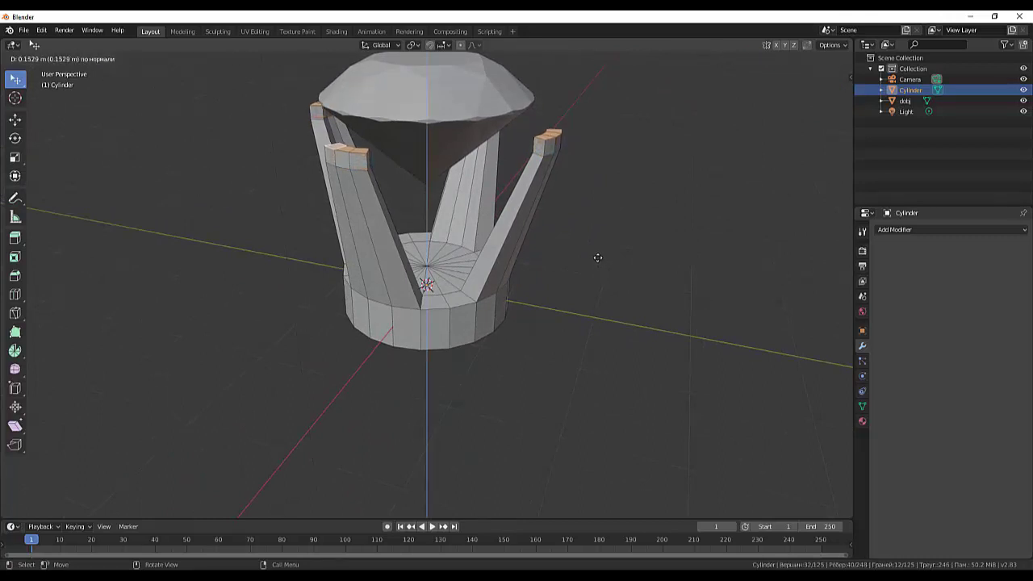
pyautogui.click(598, 258)
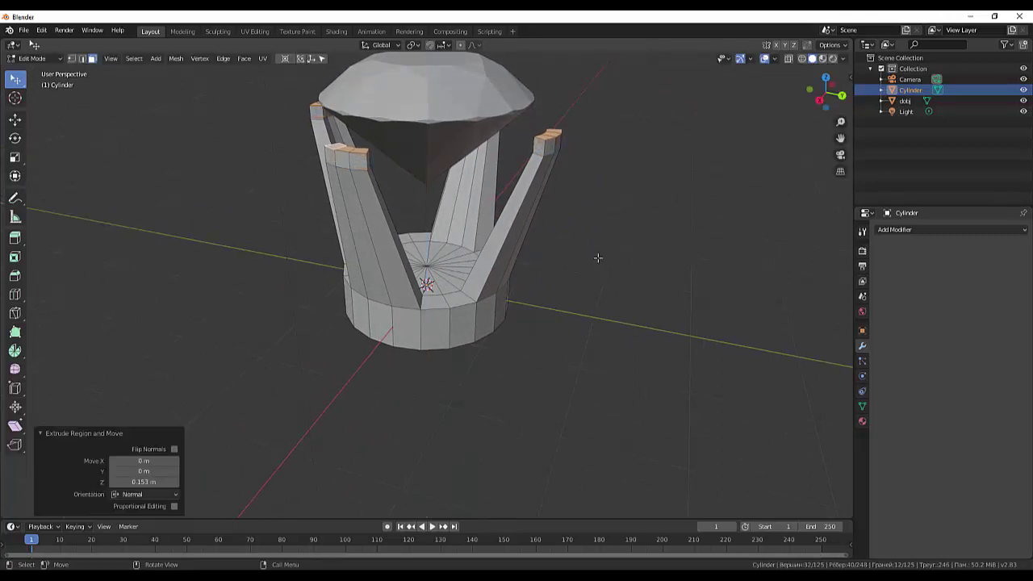
pyautogui.press('s')
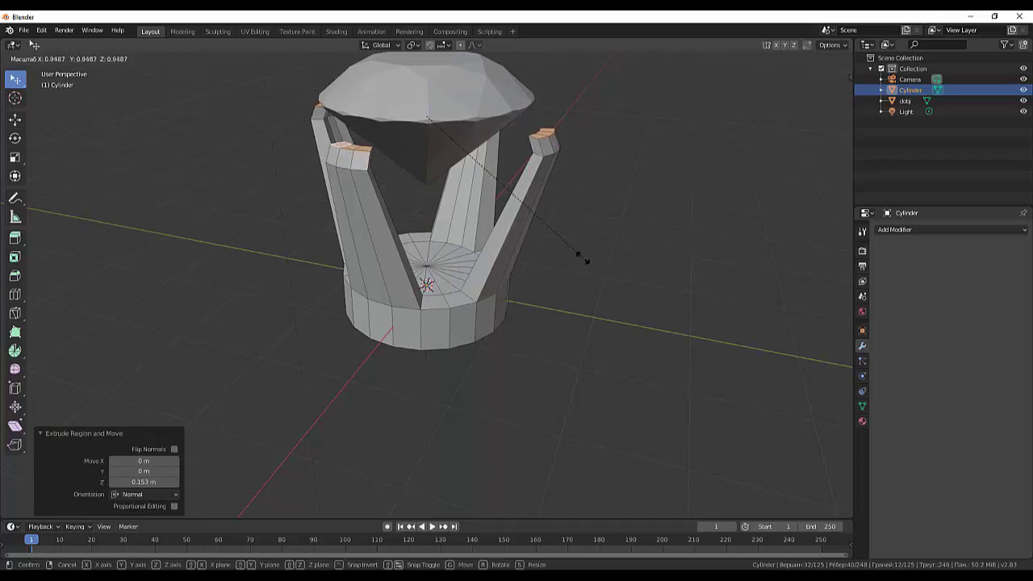
pyautogui.click(579, 255)
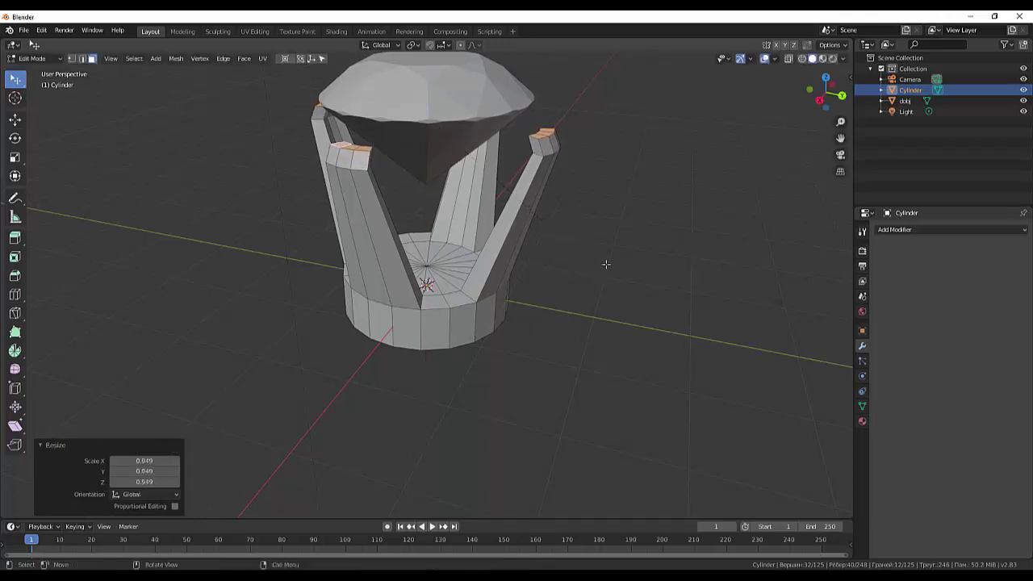
pyautogui.hotkey('alt', 'a')
pyautogui.moveTo(645, 251)
pyautogui.mouseDown(button='middle')
pyautogui.moveTo(670, 226)
pyautogui.moveTo(734, 219)
pyautogui.moveTo(687, 242)
pyautogui.moveTo(670, 244)
pyautogui.moveTo(671, 233)
pyautogui.moveTo(667, 263)
pyautogui.moveTo(652, 273)
pyautogui.moveTo(648, 78)
pyautogui.mouseUp(button='middle')
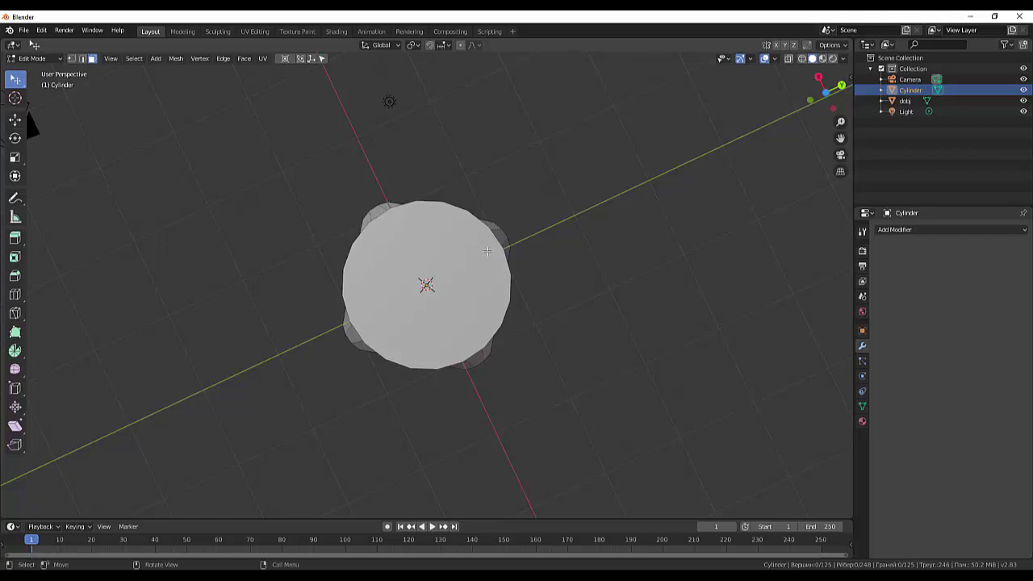
# Inset the base's round end face by 0.3056 m, then circle-select the inner faces
pyautogui.click(487, 251)
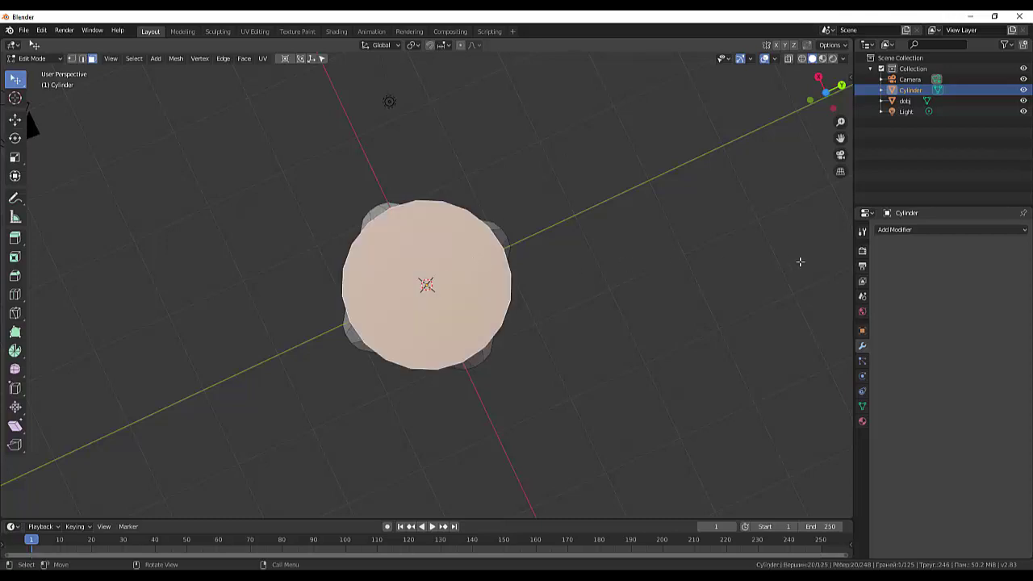
pyautogui.press('i')
pyautogui.click(761, 256)
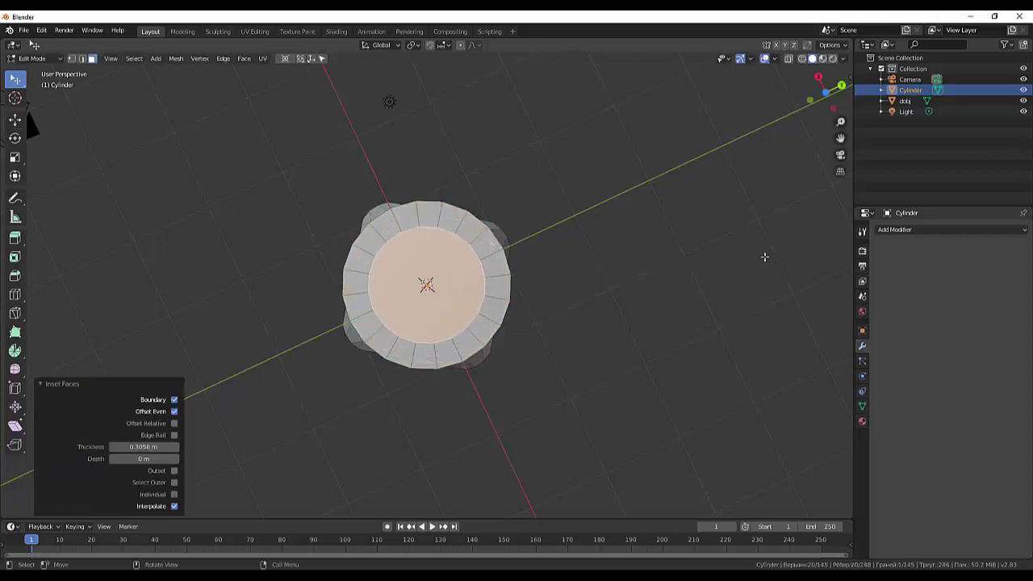
pyautogui.moveTo(740, 219)
pyautogui.mouseDown(button='middle')
pyautogui.moveTo(701, 385)
pyautogui.moveTo(664, 417)
pyautogui.moveTo(671, 408)
pyautogui.moveTo(523, 343)
pyautogui.mouseUp(button='middle')
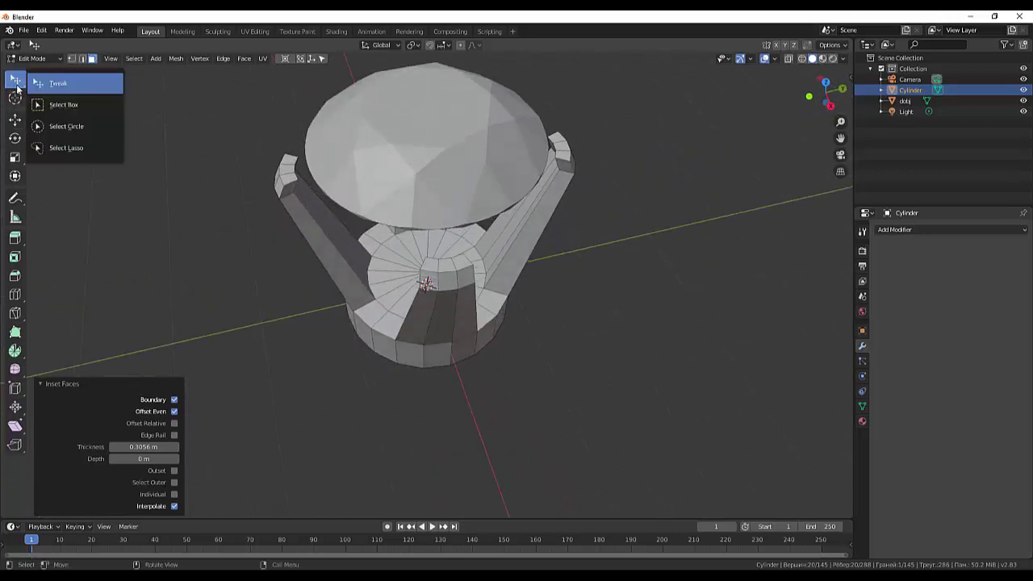
pyautogui.moveTo(14, 81); pyautogui.dragTo(48, 124)
pyautogui.moveTo(380, 260)
pyautogui.mouseDown()
pyautogui.moveTo(400, 271)
pyautogui.moveTo(448, 255)
pyautogui.mouseUp()
pyautogui.rightClick(454, 273)
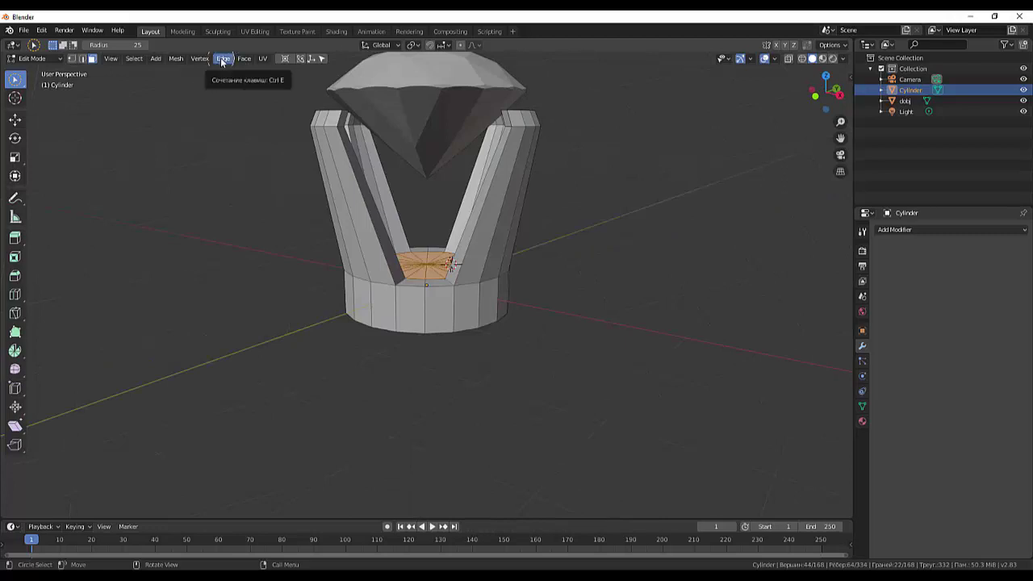
pyautogui.click(222, 59)
pyautogui.click(238, 92)
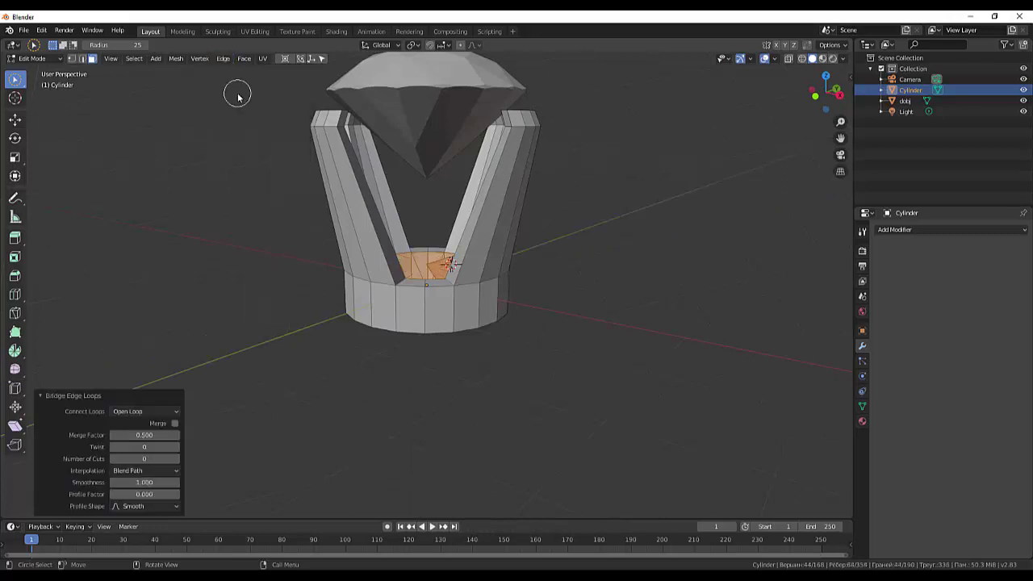
pyautogui.moveTo(586, 256)
pyautogui.mouseDown(button='middle')
pyautogui.moveTo(606, 310)
pyautogui.moveTo(664, 298)
pyautogui.moveTo(709, 313)
pyautogui.moveTo(721, 299)
pyautogui.moveTo(544, 309)
pyautogui.mouseUp(button='middle')
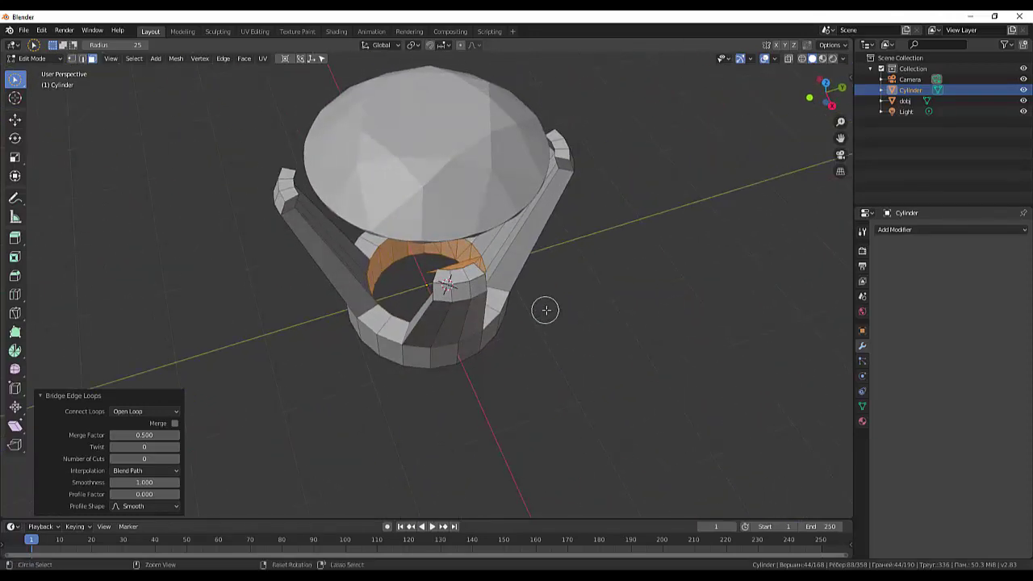
pyautogui.hotkey('ctrl', 'z')
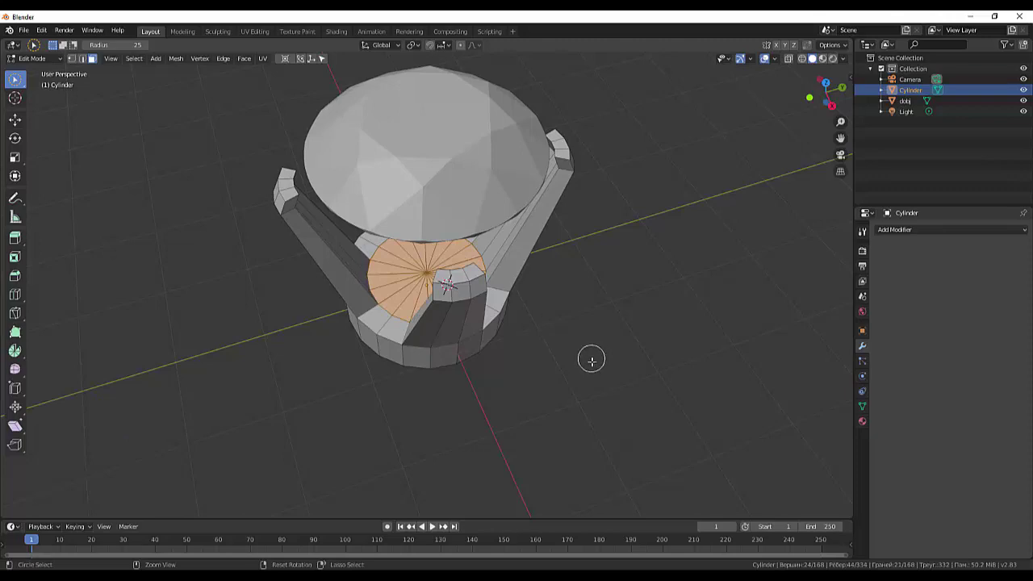
pyautogui.moveTo(590, 355); pyautogui.dragTo(581, 205, button='middle')
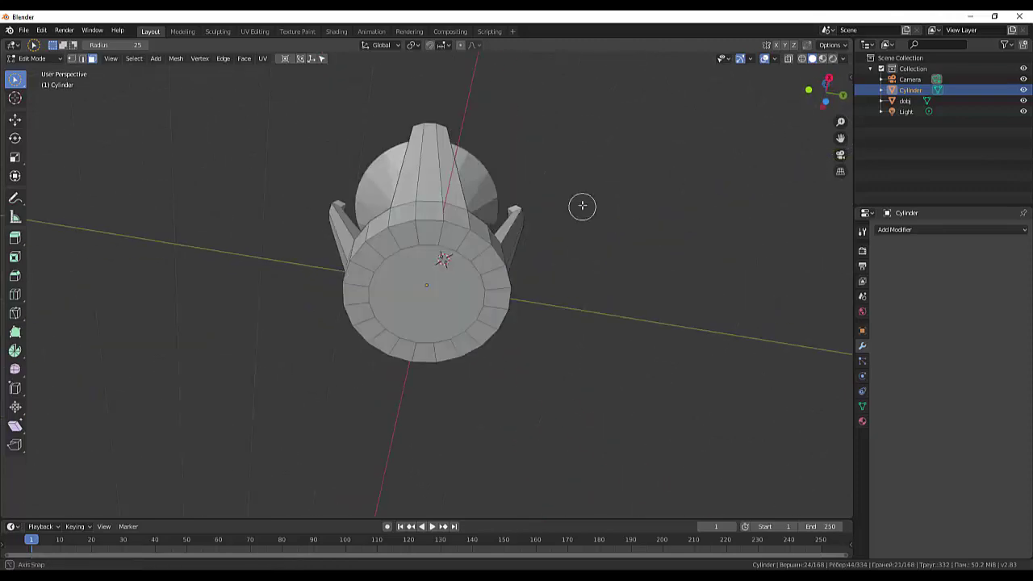
pyautogui.click(454, 307)
pyautogui.moveTo(530, 274)
pyautogui.mouseDown(button='middle')
pyautogui.moveTo(471, 384)
pyautogui.moveTo(466, 417)
pyautogui.mouseUp(button='middle')
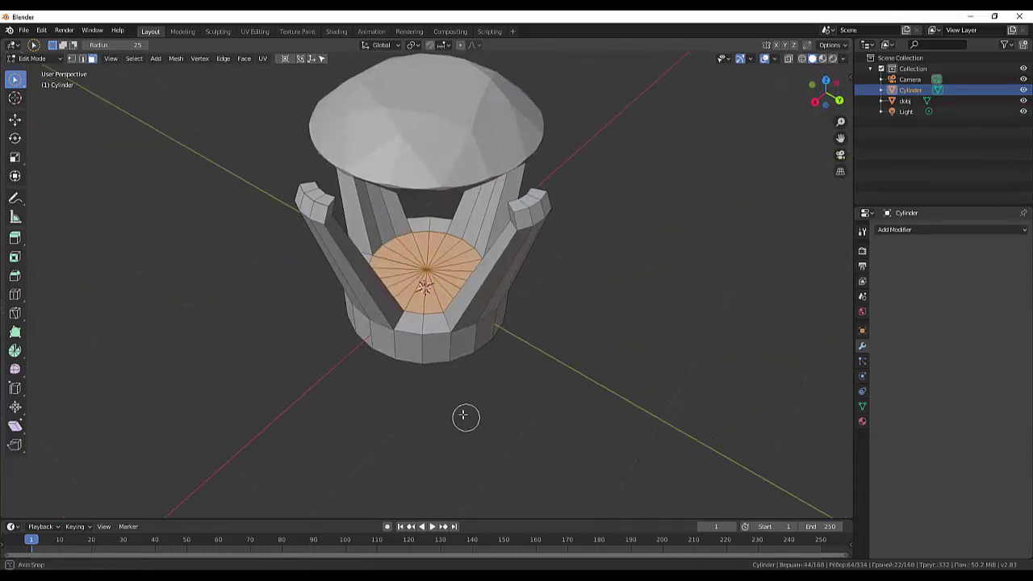
pyautogui.click(221, 59)
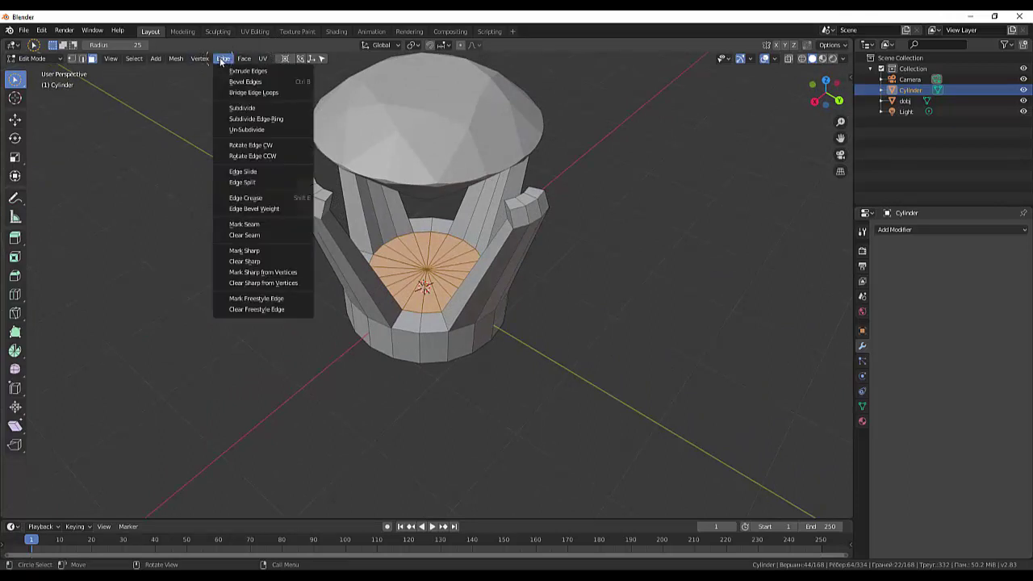
pyautogui.click(654, 289)
pyautogui.moveTo(645, 302)
pyautogui.mouseDown(button='middle')
pyautogui.moveTo(669, 265)
pyautogui.moveTo(714, 260)
pyautogui.mouseUp(button='middle')
pyautogui.scroll(-4, 661, 277)
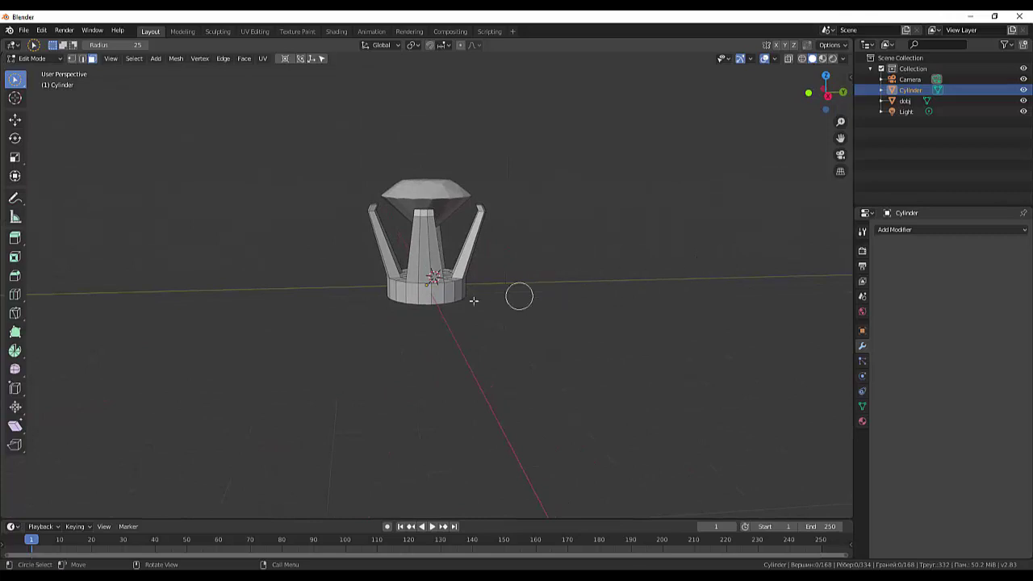
# Select the whole linked mesh and Merge by Distance, removing 23 duplicate vertices
pyautogui.click(440, 258)
pyautogui.keyDown('shift'); pyautogui.click(456, 292); pyautogui.keyUp('shift')
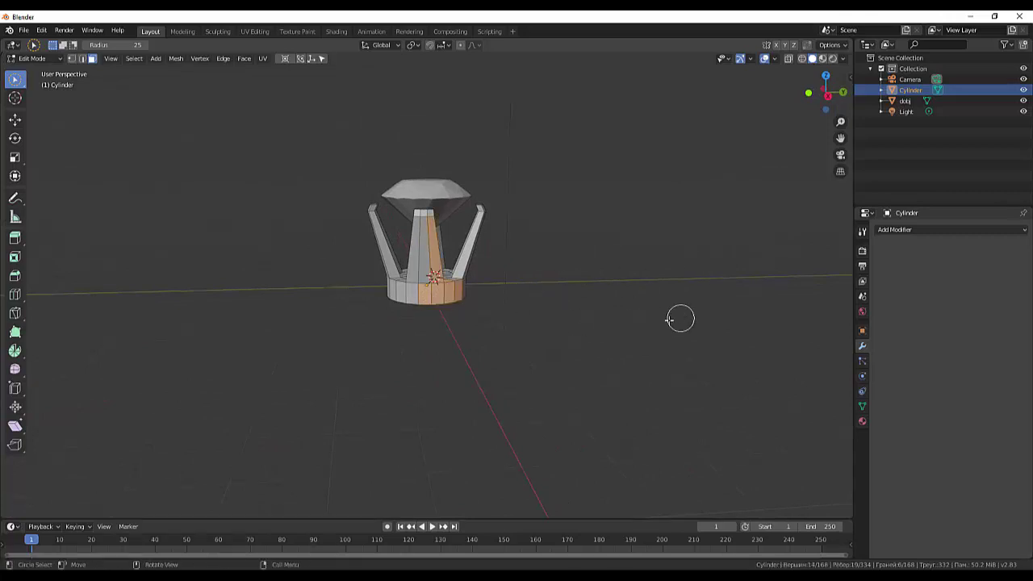
pyautogui.hotkey('ctrl', 'l')
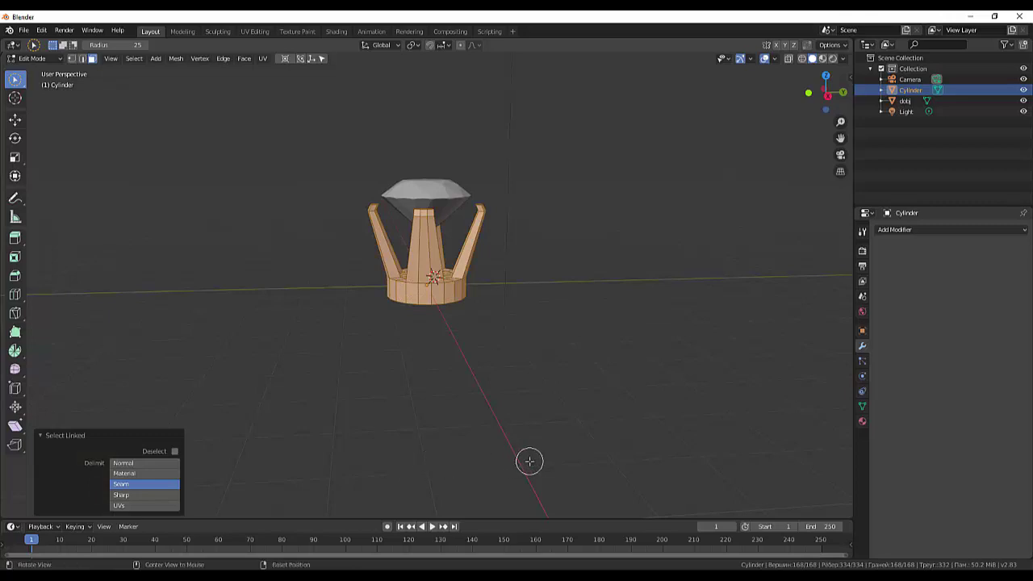
pyautogui.press('m')
pyautogui.click(494, 500)
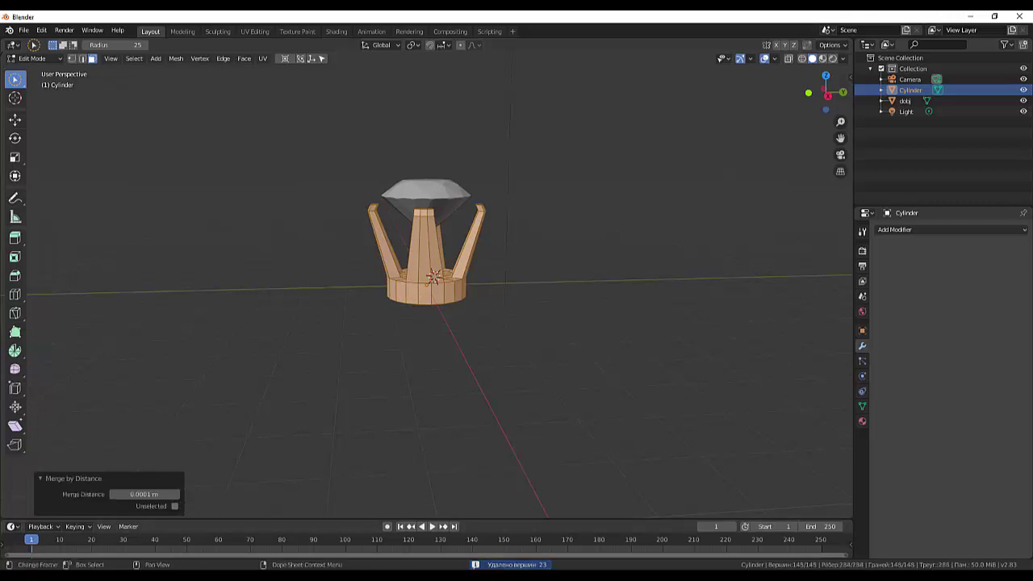
pyautogui.click(365, 468)
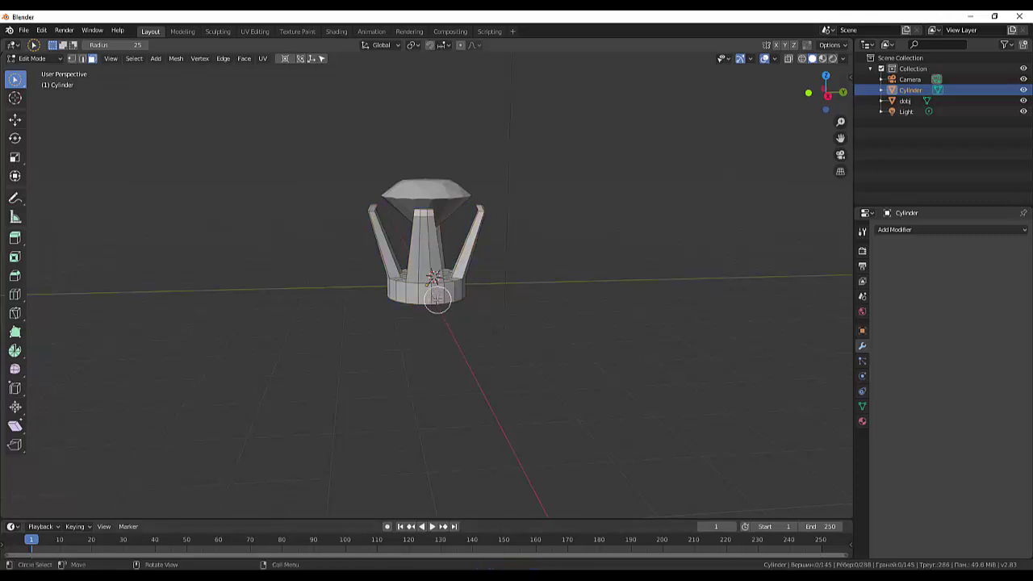
pyautogui.moveTo(490, 305)
pyautogui.mouseDown(button='middle')
pyautogui.moveTo(503, 362)
pyautogui.moveTo(534, 355)
pyautogui.mouseUp(button='middle')
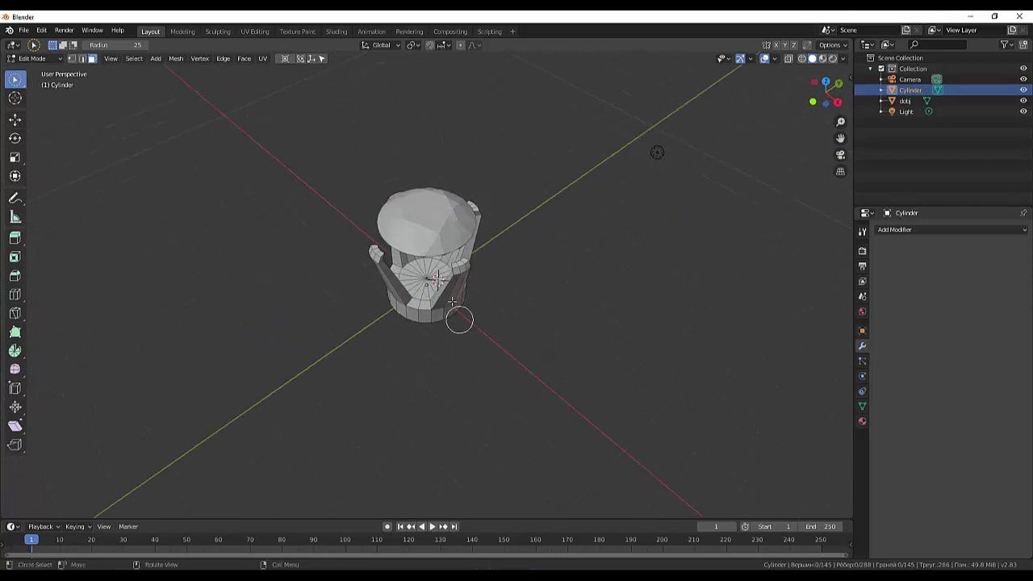
# Select the base's end faces and try Bridge Edge Loops, then undo it
pyautogui.click(439, 284)
pyautogui.press('Escape')
pyautogui.moveTo(484, 329)
pyautogui.mouseDown(button='middle')
pyautogui.moveTo(506, 283)
pyautogui.moveTo(433, 290)
pyautogui.moveTo(535, 323)
pyautogui.moveTo(295, 152)
pyautogui.mouseUp(button='middle')
pyautogui.click(433, 290)
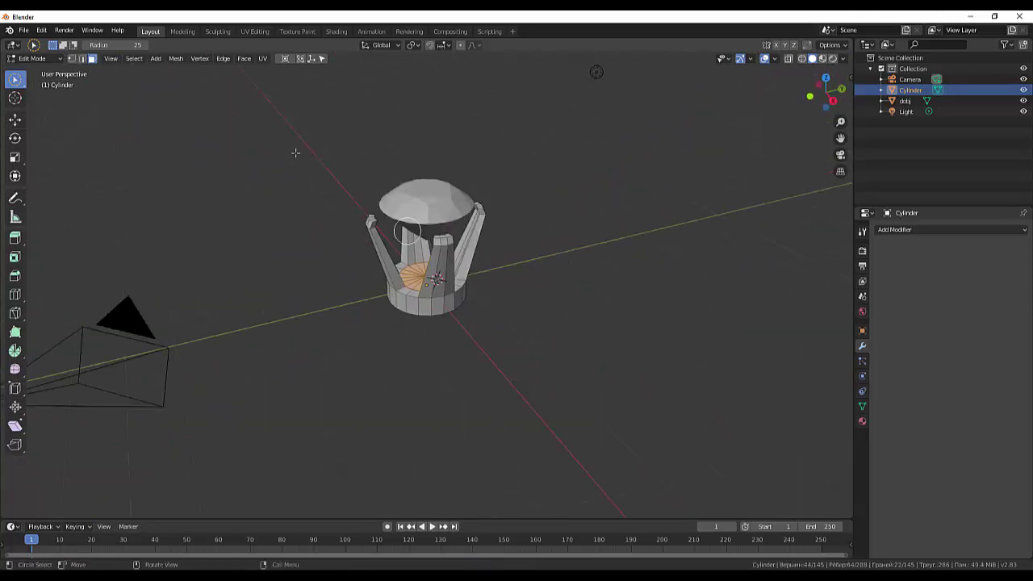
pyautogui.click(244, 59)
pyautogui.moveTo(223, 59)
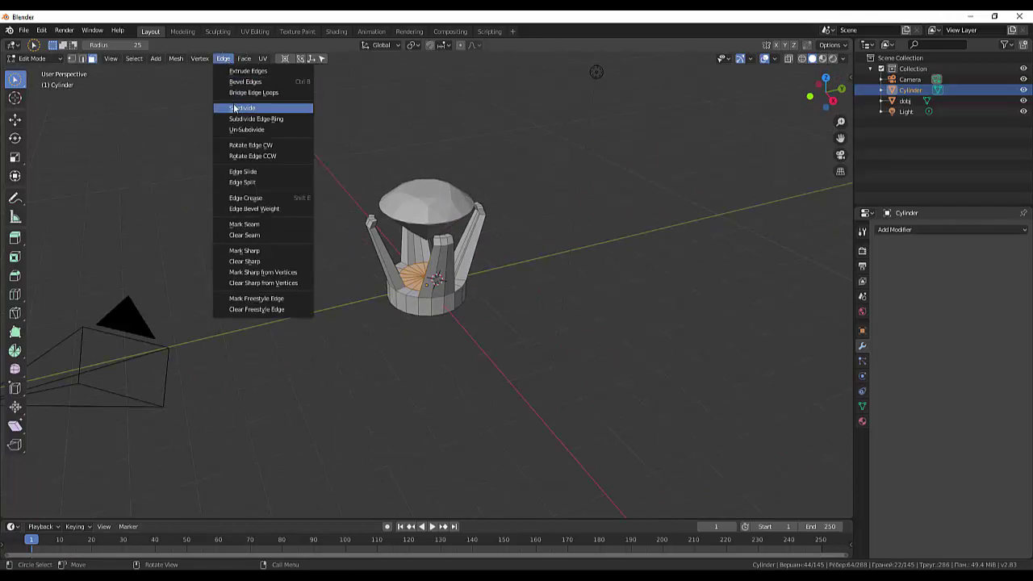
pyautogui.click(238, 94)
pyautogui.moveTo(487, 269)
pyautogui.mouseDown(button='middle')
pyautogui.moveTo(507, 315)
pyautogui.moveTo(611, 295)
pyautogui.moveTo(578, 316)
pyautogui.mouseUp(button='middle')
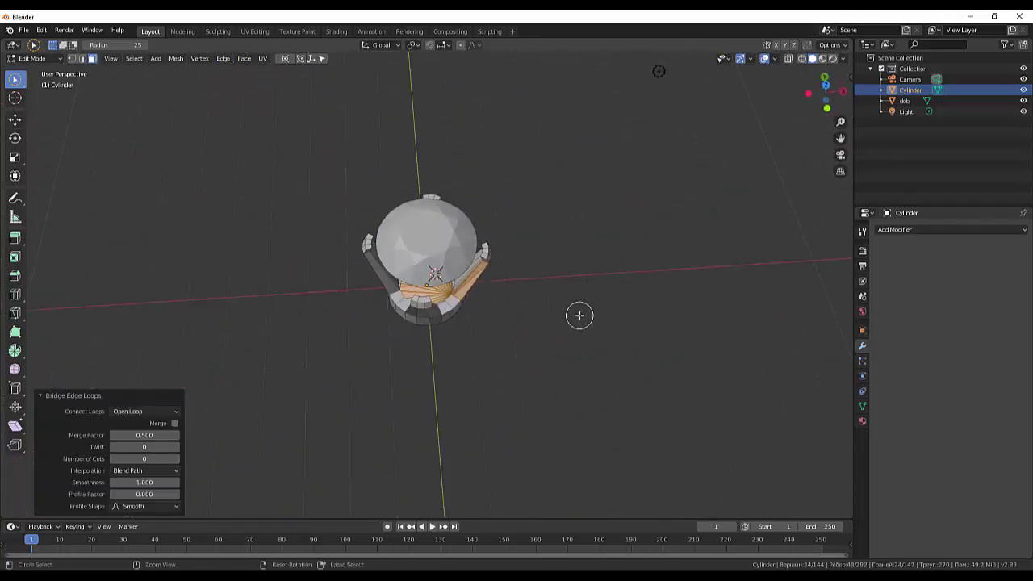
pyautogui.hotkey('ctrl', 'z')
# Drop the right prong faces, bridge the edge loops through the cylinder base, and bring up the modifier list
pyautogui.keyDown('ctrl'); pyautogui.moveTo(526, 323); pyautogui.dragTo(482, 284); pyautogui.keyUp('ctrl')
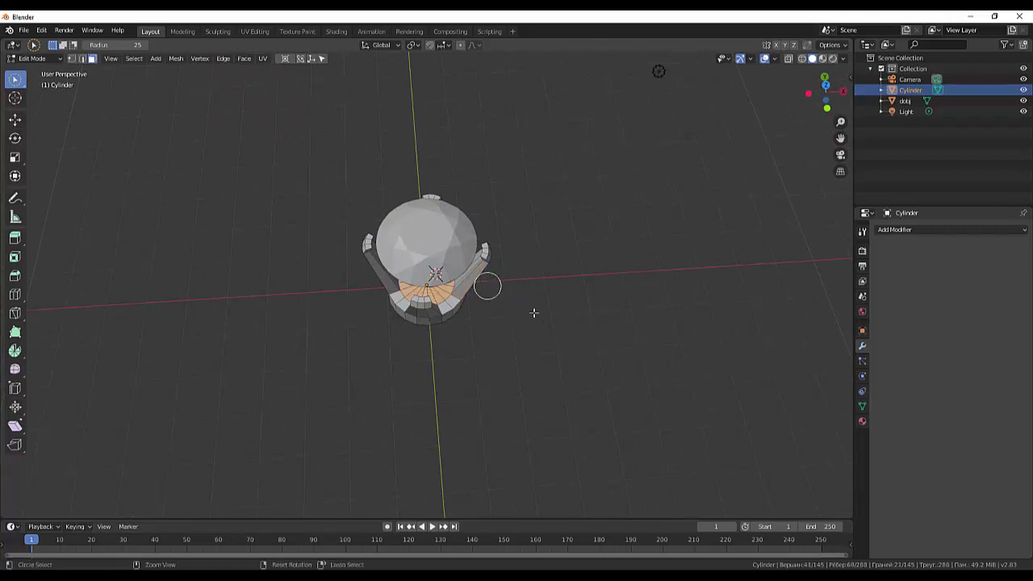
pyautogui.moveTo(591, 334)
pyautogui.mouseDown(button='middle')
pyautogui.moveTo(568, 207)
pyautogui.moveTo(560, 213)
pyautogui.mouseUp(button='middle')
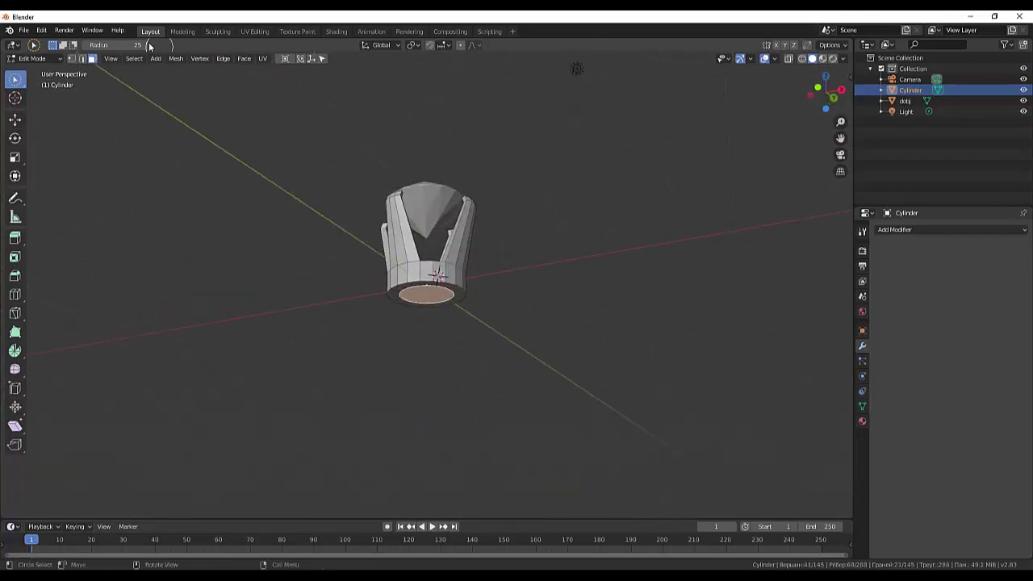
pyautogui.click(223, 61)
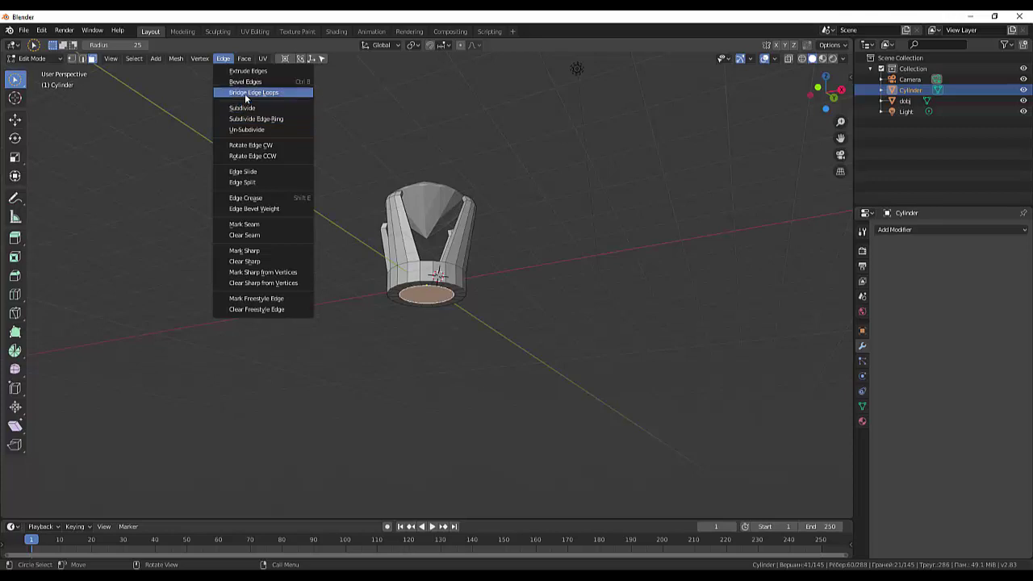
pyautogui.click(245, 93)
pyautogui.moveTo(530, 277)
pyautogui.mouseDown(button='middle')
pyautogui.moveTo(526, 373)
pyautogui.moveTo(525, 347)
pyautogui.moveTo(546, 307)
pyautogui.mouseUp(button='middle')
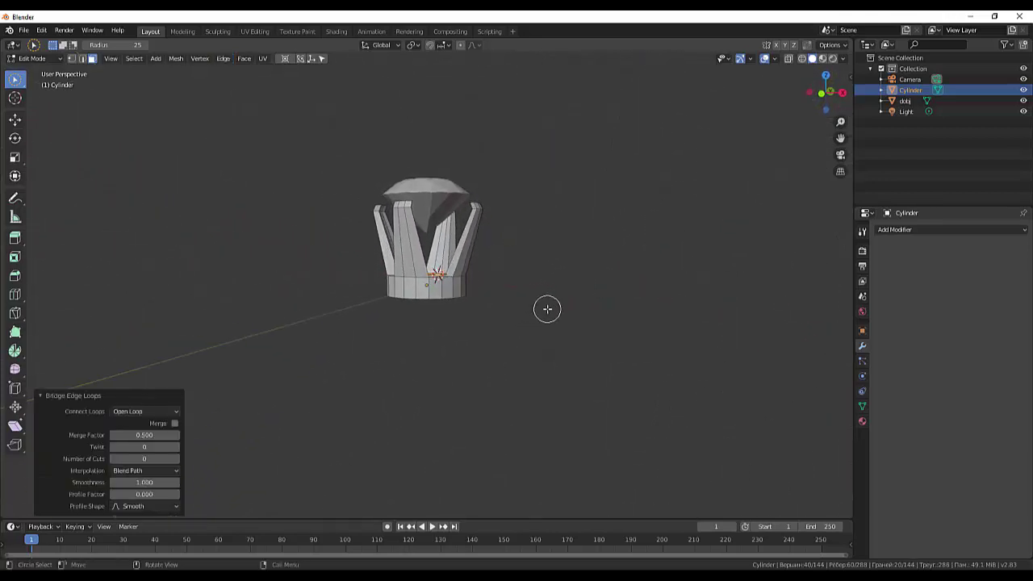
pyautogui.click(939, 231)
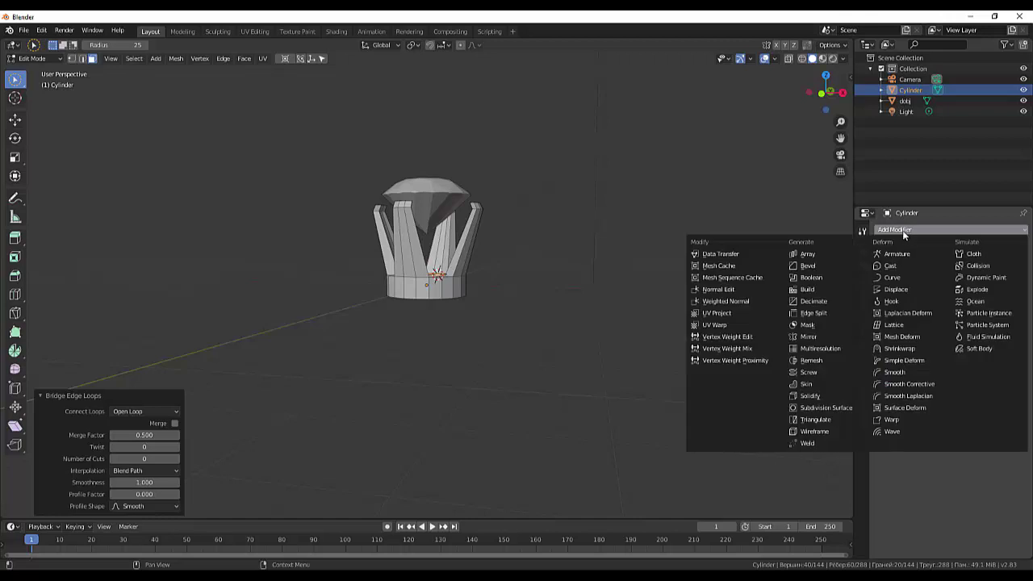
# Add a Subdivision Surface modifier with render and viewport levels both set to 3
pyautogui.click(825, 410)
pyautogui.moveTo(663, 383)
pyautogui.mouseDown(button='middle')
pyautogui.moveTo(683, 421)
pyautogui.moveTo(737, 447)
pyautogui.moveTo(756, 363)
pyautogui.moveTo(796, 350)
pyautogui.mouseUp(button='middle')
pyautogui.click(943, 300)
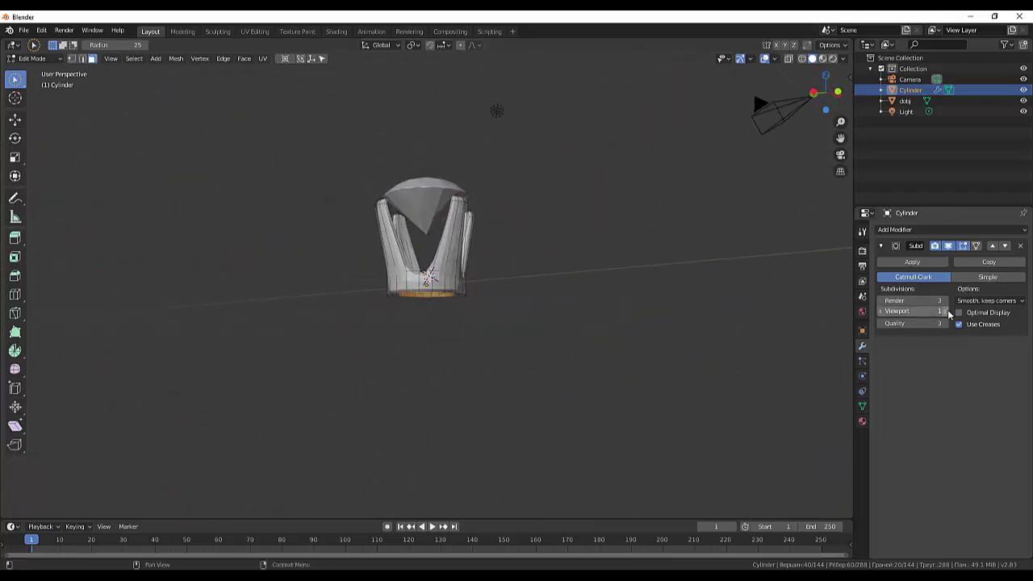
pyautogui.click(944, 311)
pyautogui.click(943, 312)
# Clear the selection and circle-select a face on the lower band
pyautogui.press('c')
pyautogui.moveTo(624, 369)
pyautogui.mouseDown(button='middle')
pyautogui.moveTo(579, 336)
pyautogui.moveTo(484, 374)
pyautogui.moveTo(457, 366)
pyautogui.moveTo(518, 344)
pyautogui.mouseUp(button='middle')
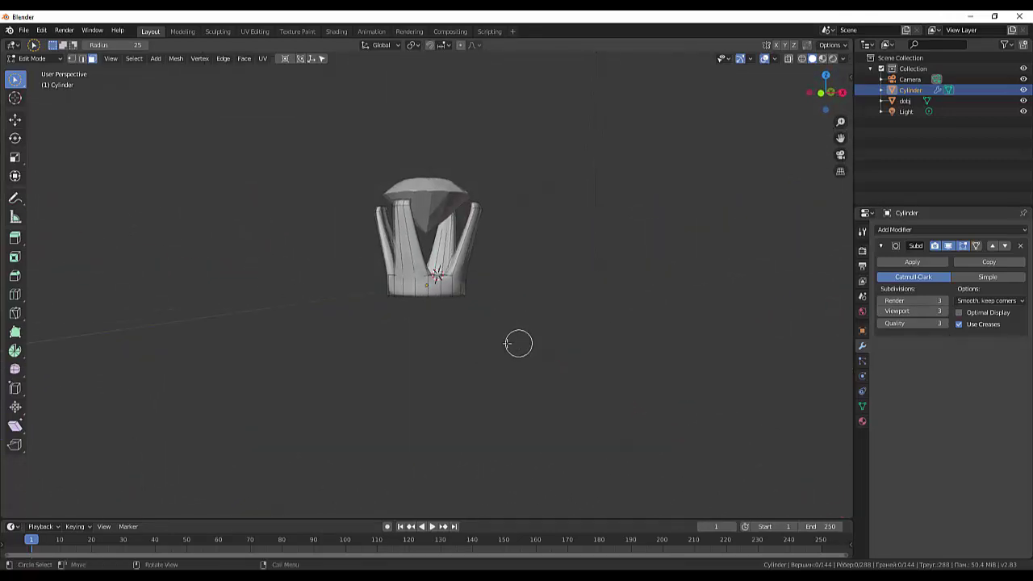
pyautogui.scroll(1, 382, 307)
pyautogui.scroll(3, 382, 307)
pyautogui.moveTo(416, 308); pyautogui.dragTo(429, 297)
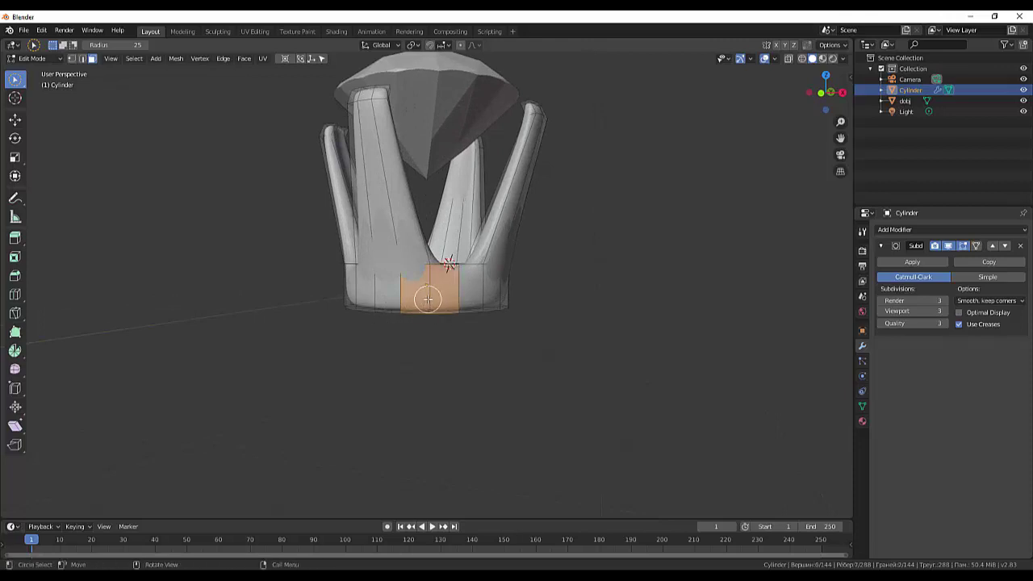
# Loop cut the band twice, sliding one loop near the bottom edge and one near the top
pyautogui.hotkey('ctrl', 'r')
pyautogui.click(428, 297)
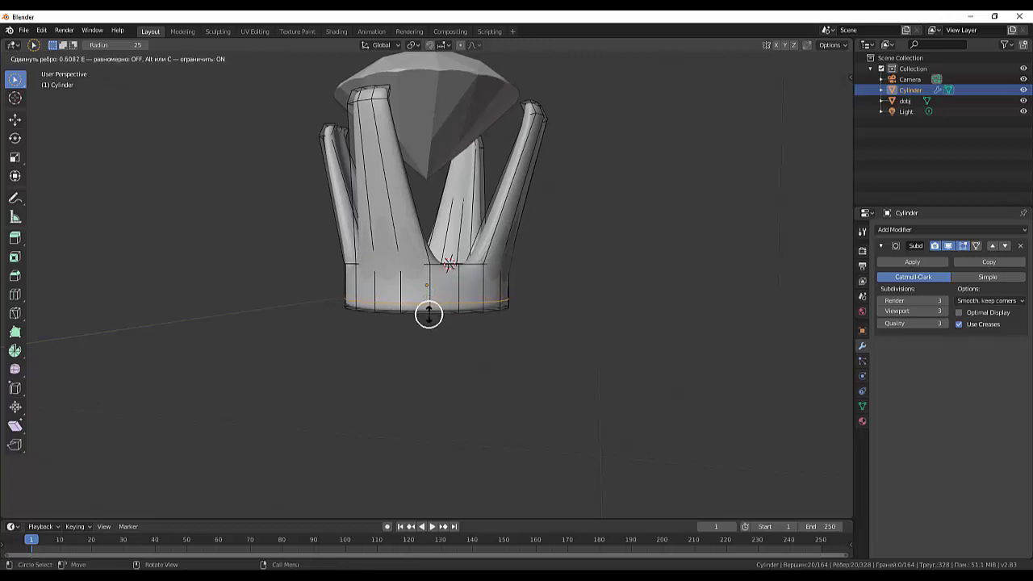
pyautogui.click(428, 314)
pyautogui.click(428, 288)
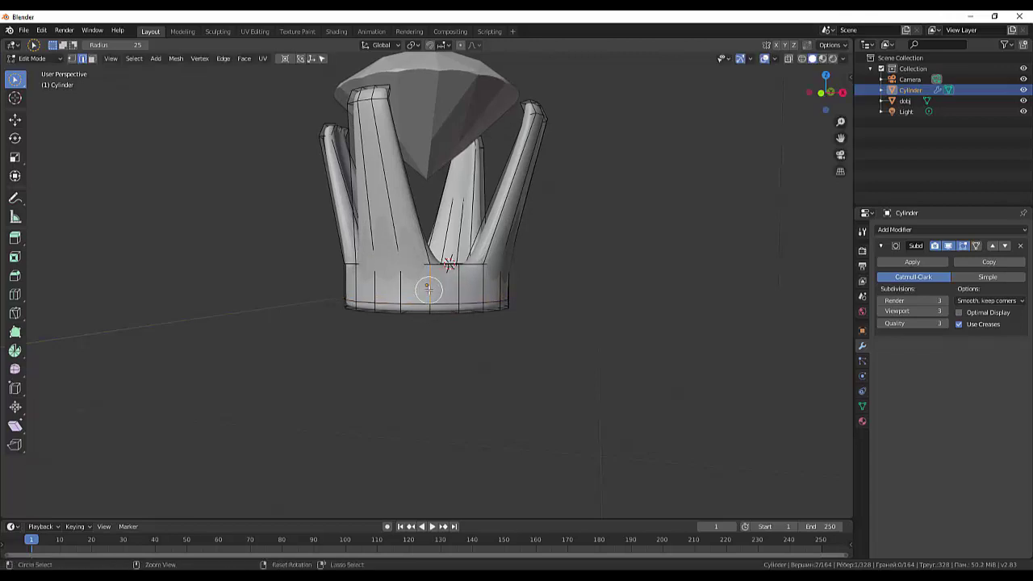
pyautogui.hotkey('ctrl', 'r')
pyautogui.click(428, 289)
pyautogui.press('g')
pyautogui.press('g')
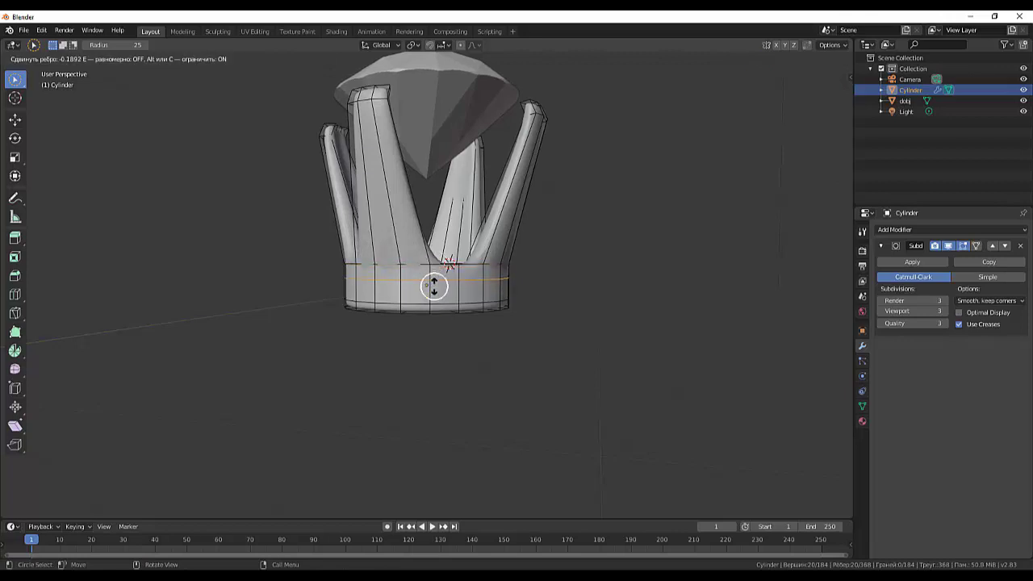
pyautogui.click(435, 278)
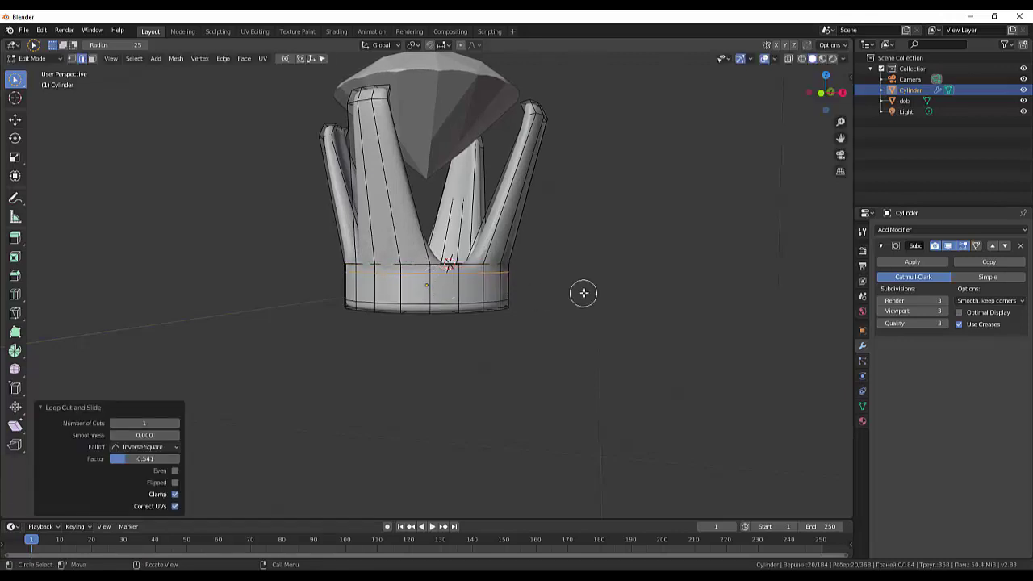
# Orbit to a top-down view of the gem and return to edge select mode
pyautogui.moveTo(583, 293)
pyautogui.mouseDown(button='middle')
pyautogui.moveTo(577, 323)
pyautogui.moveTo(549, 285)
pyautogui.moveTo(537, 365)
pyautogui.moveTo(602, 422)
pyautogui.moveTo(613, 325)
pyautogui.moveTo(595, 379)
pyautogui.moveTo(595, 429)
pyautogui.moveTo(604, 299)
pyautogui.moveTo(567, 346)
pyautogui.moveTo(521, 355)
pyautogui.moveTo(512, 380)
pyautogui.mouseUp(button='middle')
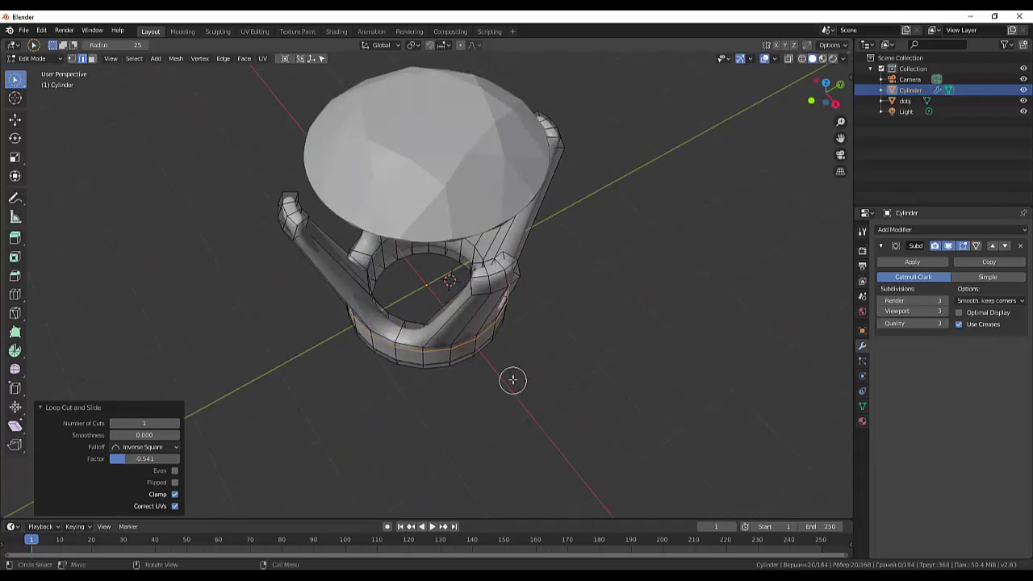
pyautogui.moveTo(535, 415); pyautogui.dragTo(537, 364, button='middle')
pyautogui.scroll(2, 537, 364)
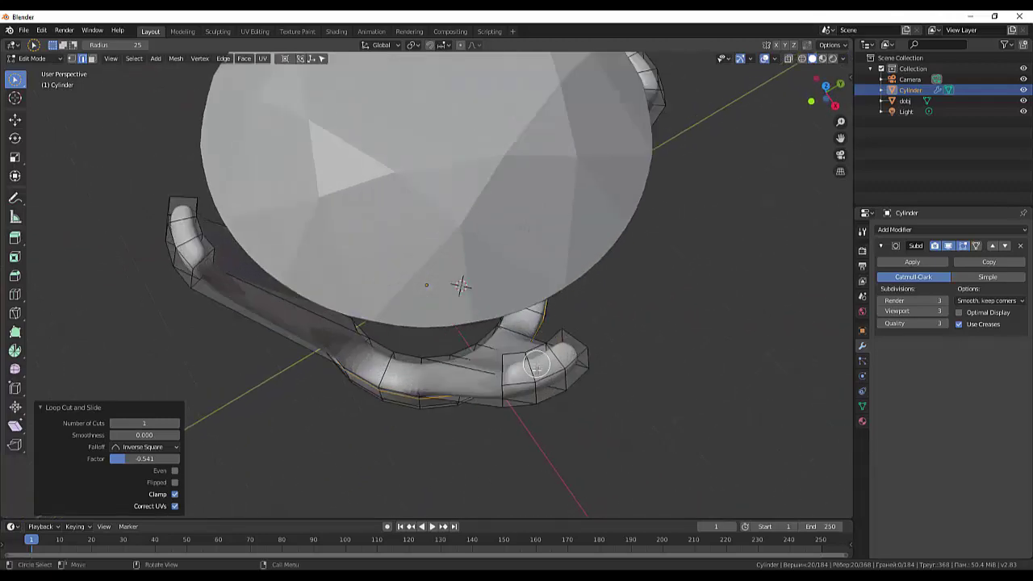
pyautogui.scroll(2, 690, 327)
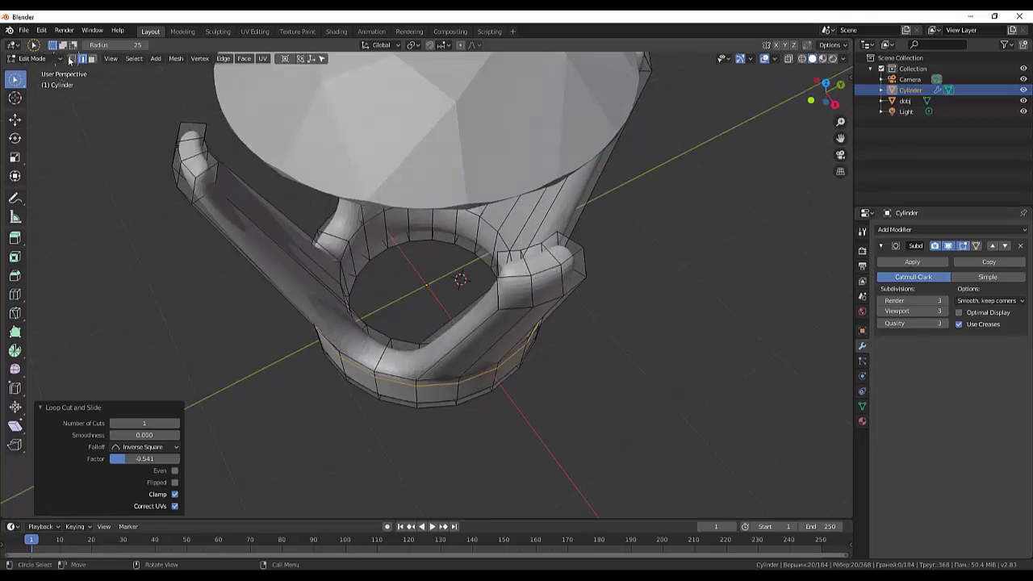
pyautogui.click(73, 59)
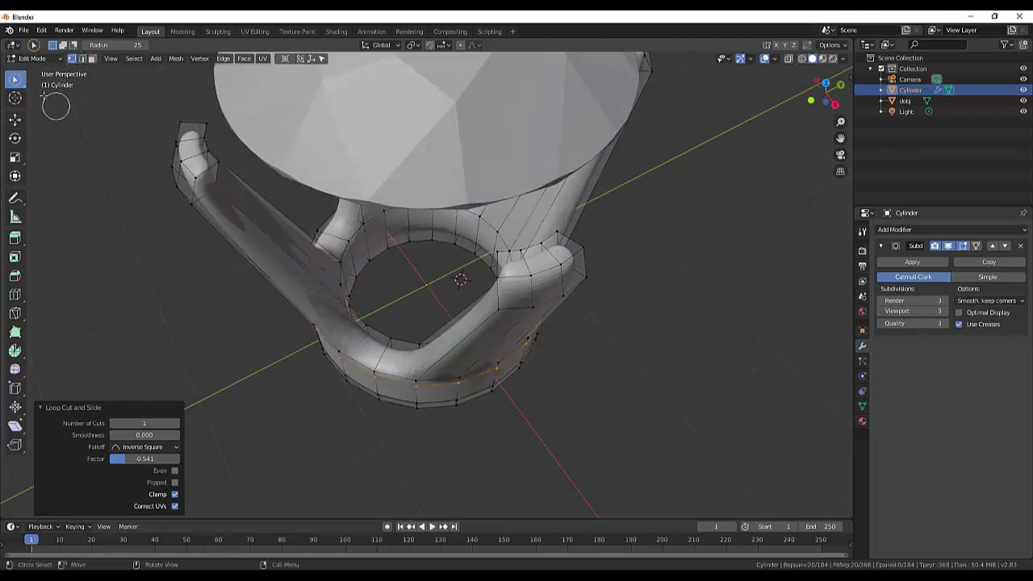
pyautogui.click(82, 60)
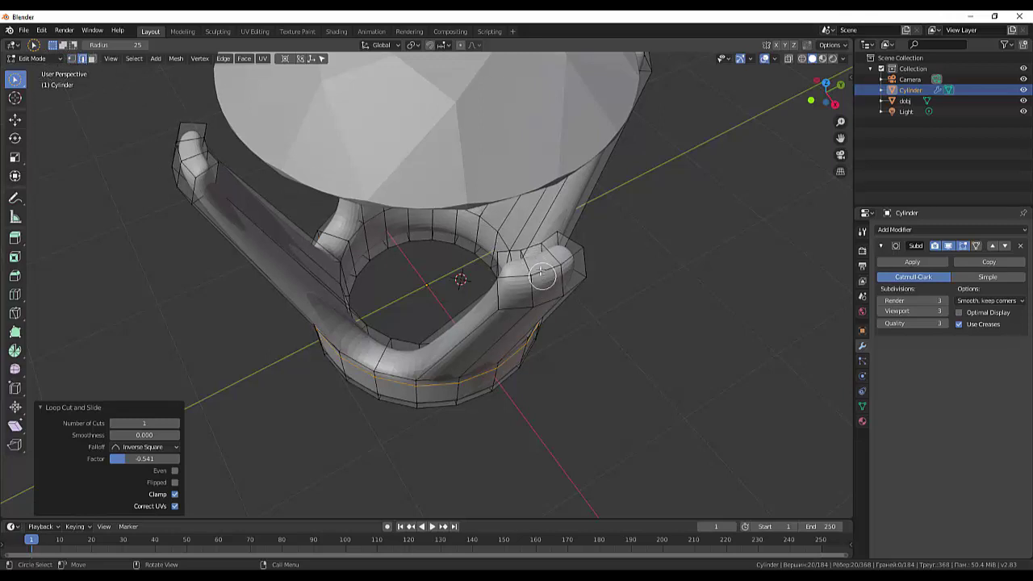
# With the click-select tool, pick edges on the prong knob, then deselect them
pyautogui.click(18, 82)
pyautogui.click(48, 84)
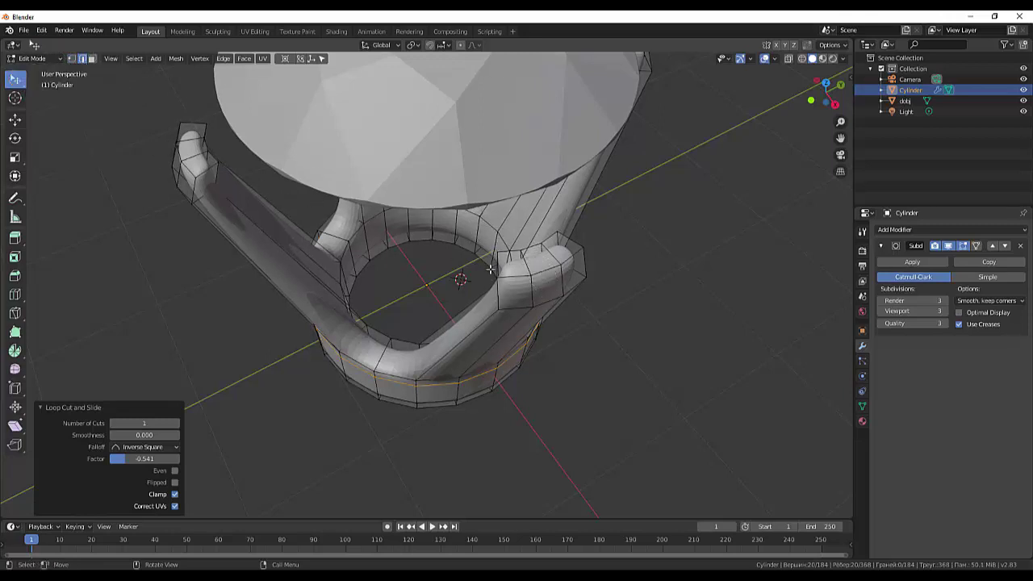
pyautogui.keyDown('shift'); pyautogui.click(549, 268); pyautogui.keyUp('shift')
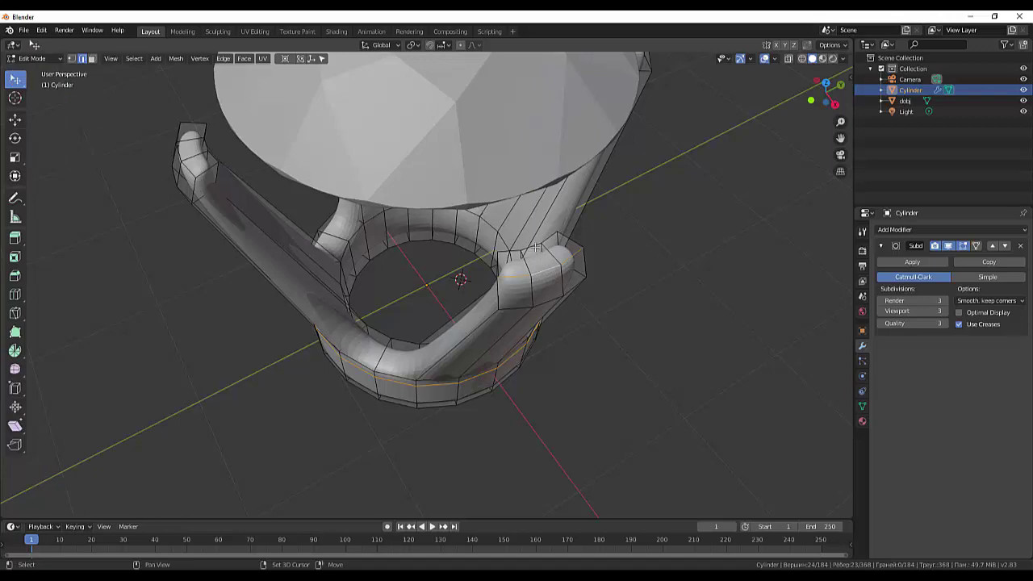
pyautogui.keyDown('alt'); pyautogui.keyDown('shift'); pyautogui.click(538, 247); pyautogui.keyUp('shift'); pyautogui.keyUp('alt')
pyautogui.moveTo(611, 251); pyautogui.dragTo(586, 294, button='middle')
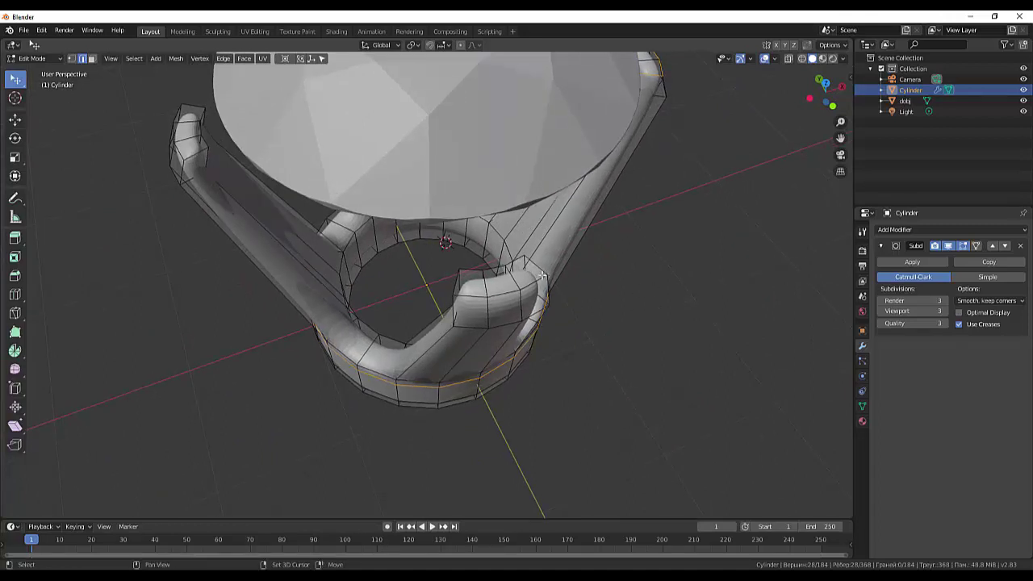
pyautogui.click(685, 323)
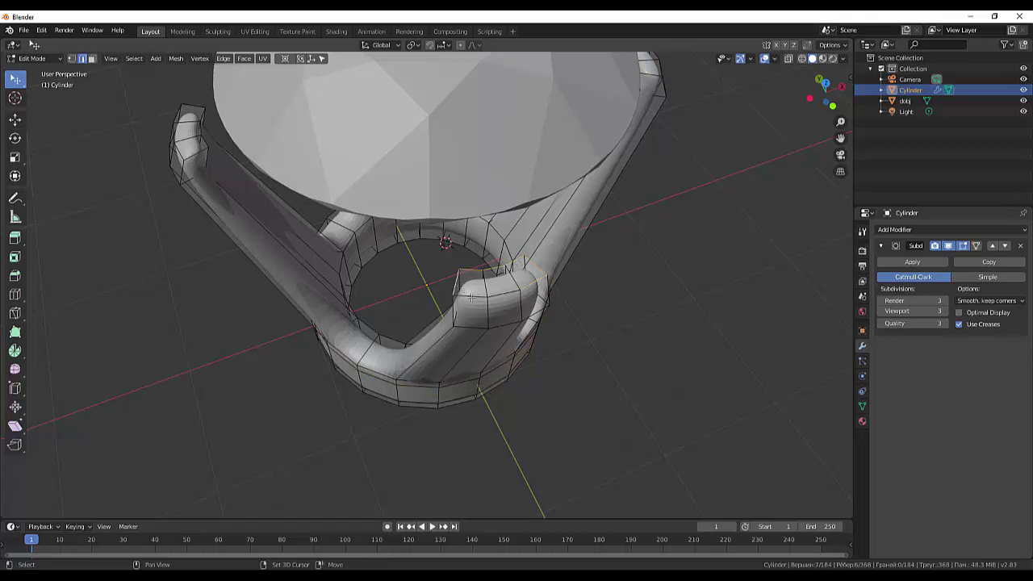
pyautogui.moveTo(496, 296); pyautogui.dragTo(708, 295, button='middle')
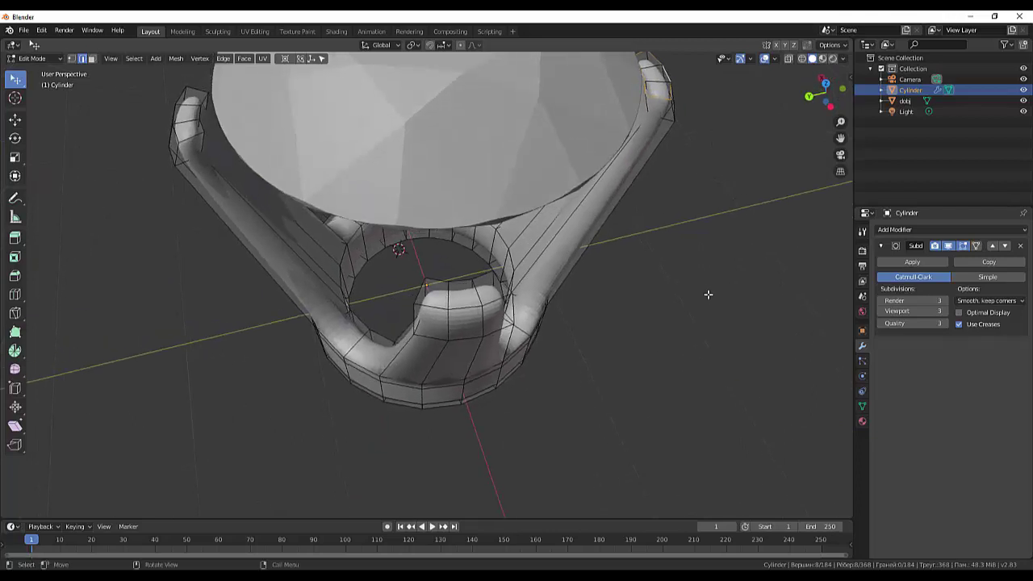
# Select edge loops across the lower and top parts of the bump, undoing stray picks
pyautogui.keyDown('alt'); pyautogui.keyDown('shift'); pyautogui.click(464, 310); pyautogui.keyUp('shift'); pyautogui.keyUp('alt')
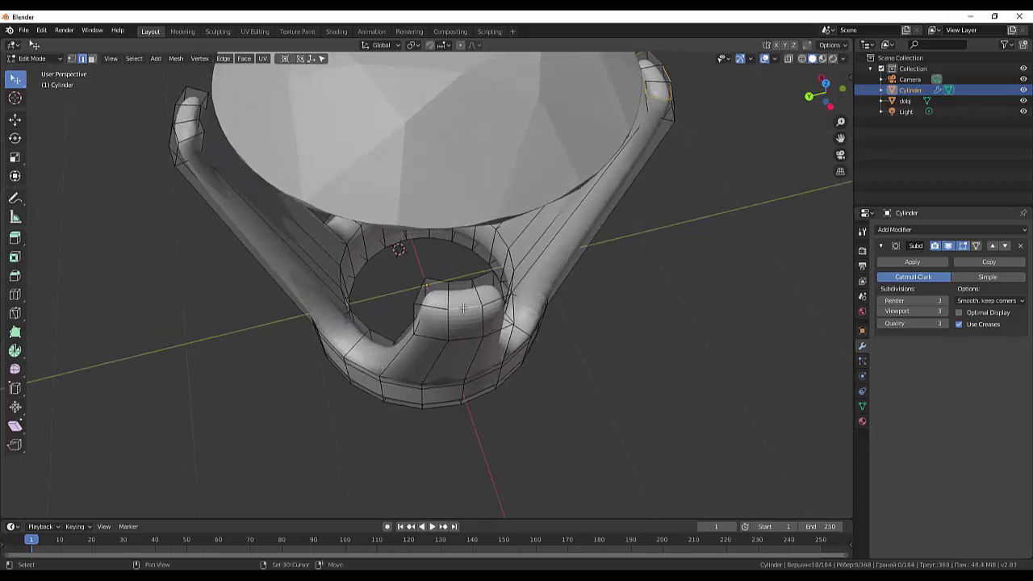
pyautogui.keyDown('alt'); pyautogui.click(462, 307); pyautogui.keyUp('alt')
pyautogui.keyDown('shift'); pyautogui.rightClick(462, 308); pyautogui.keyUp('shift')
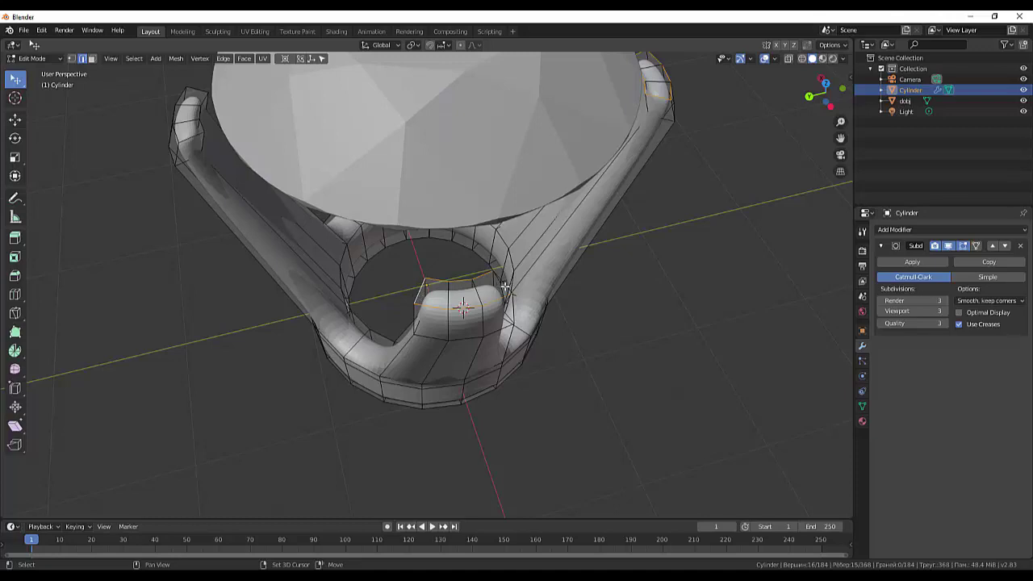
pyautogui.moveTo(573, 306); pyautogui.dragTo(691, 309, button='middle')
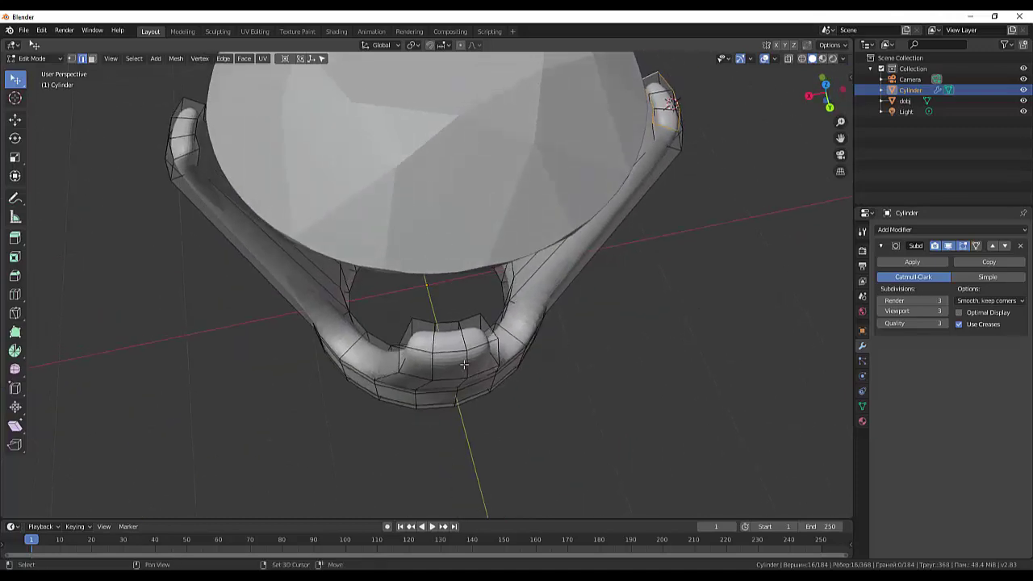
pyautogui.keyDown('alt'); pyautogui.keyDown('shift'); pyautogui.click(448, 376); pyautogui.keyUp('shift'); pyautogui.keyUp('alt')
pyautogui.moveTo(715, 369); pyautogui.dragTo(623, 348, button='middle')
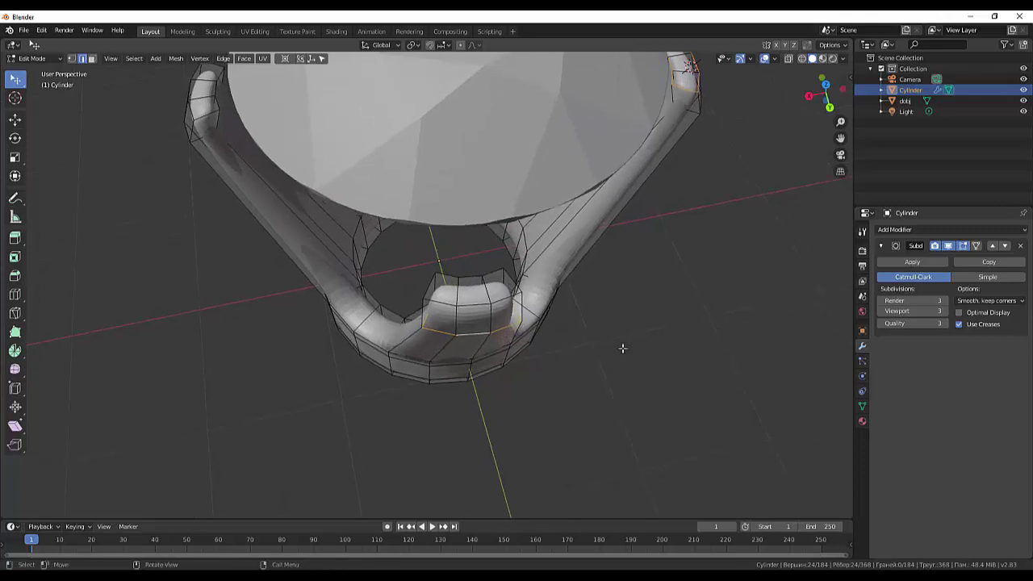
pyautogui.hotkey('ctrl', 'z')
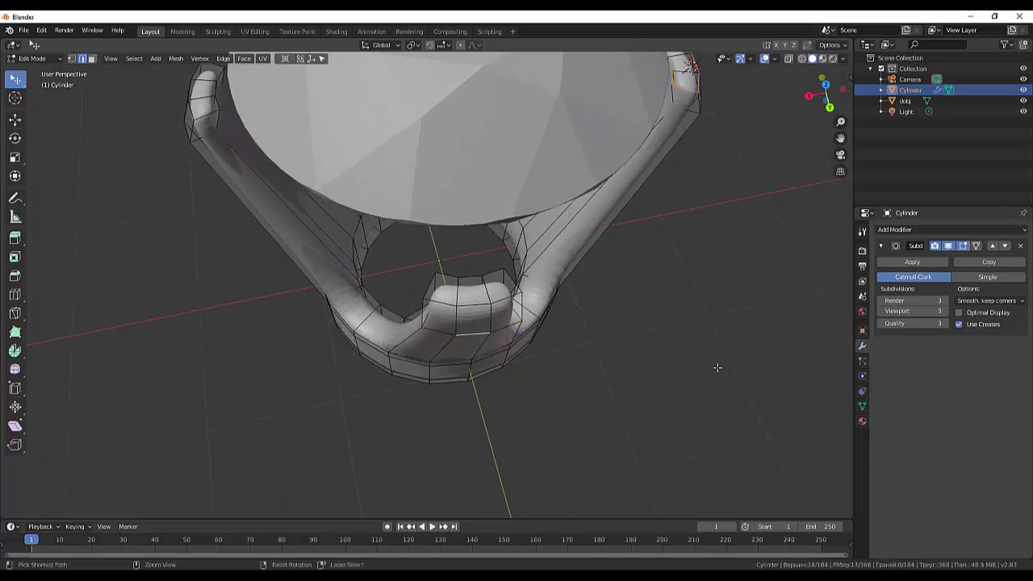
pyautogui.keyDown('shift'); pyautogui.click(475, 304); pyautogui.keyUp('shift')
pyautogui.keyDown('alt'); pyautogui.keyDown('shift'); pyautogui.click(475, 305); pyautogui.keyUp('shift'); pyautogui.keyUp('alt')
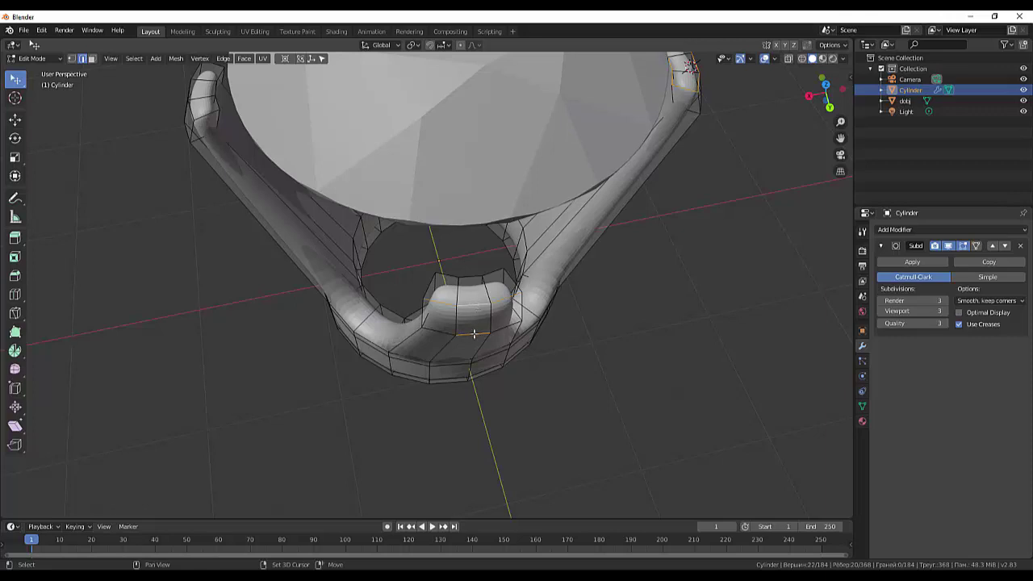
pyautogui.keyDown('ctrl'); pyautogui.click(474, 334); pyautogui.keyUp('ctrl')
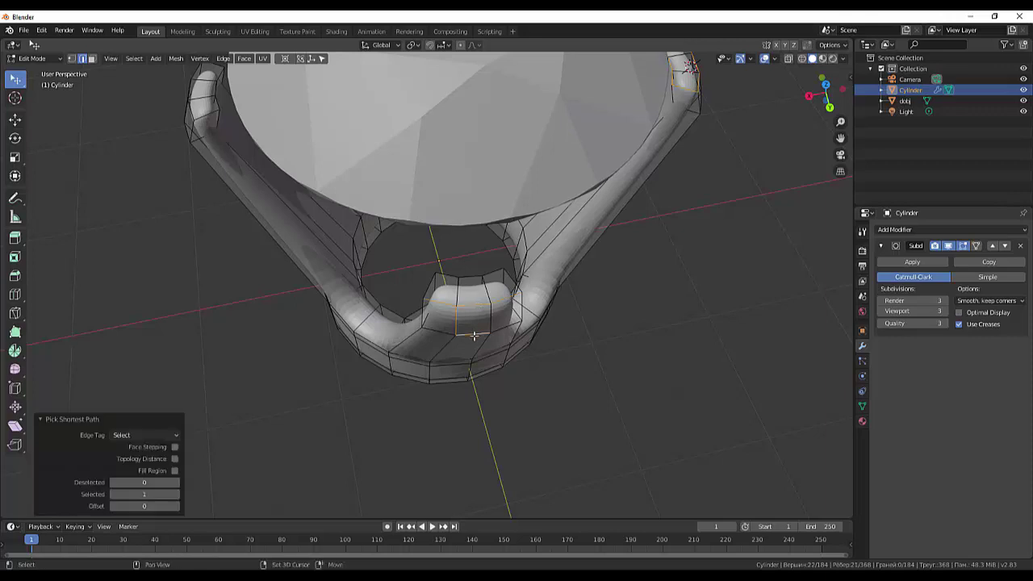
pyautogui.hotkey('ctrl', 'z')
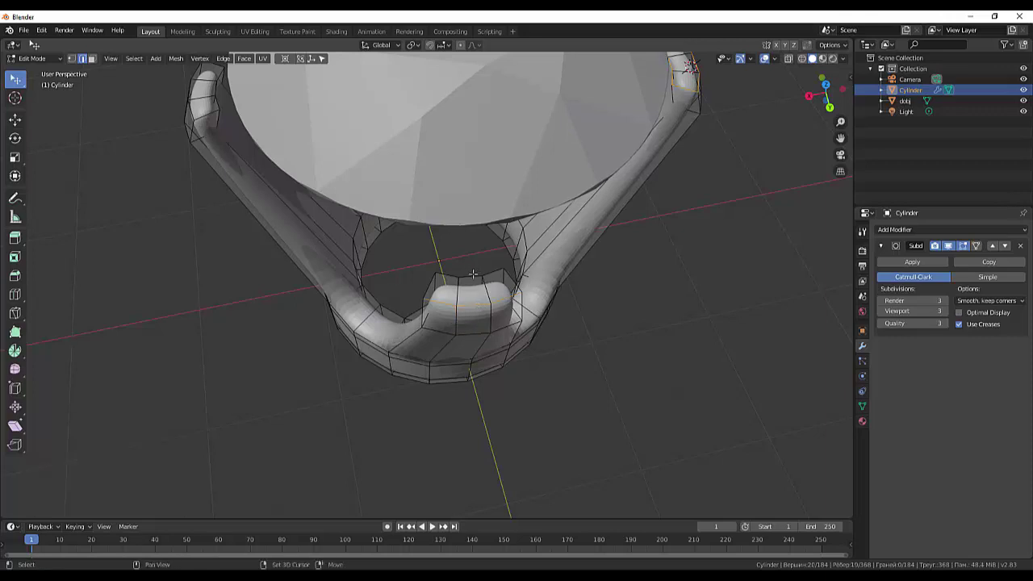
pyautogui.keyDown('alt'); pyautogui.keyDown('shift'); pyautogui.click(469, 276); pyautogui.keyUp('shift'); pyautogui.keyUp('alt')
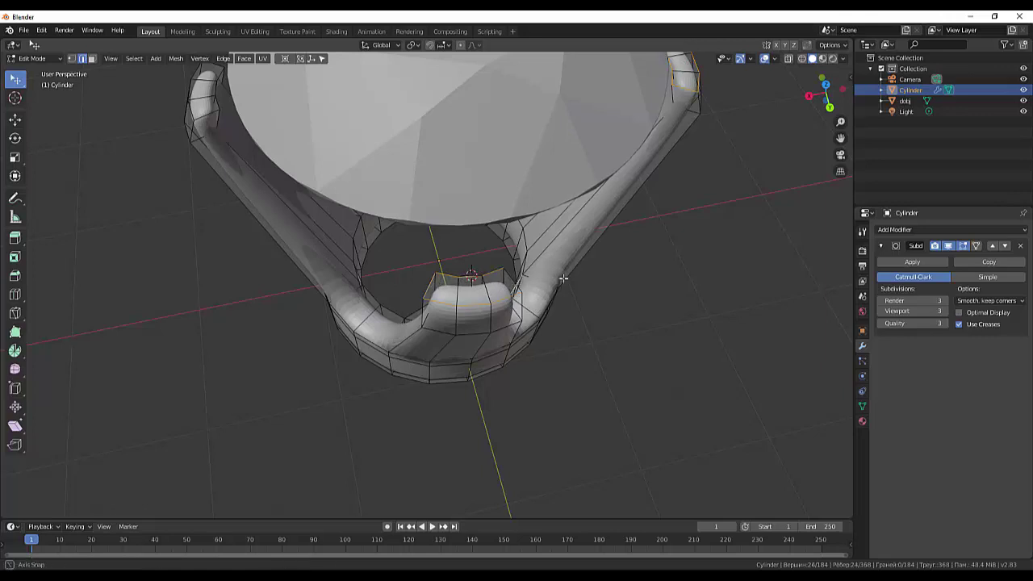
# Select the top and middle edge loops of the front bump
pyautogui.moveTo(563, 278); pyautogui.dragTo(676, 284, button='middle')
pyautogui.scroll(2, 460, 396)
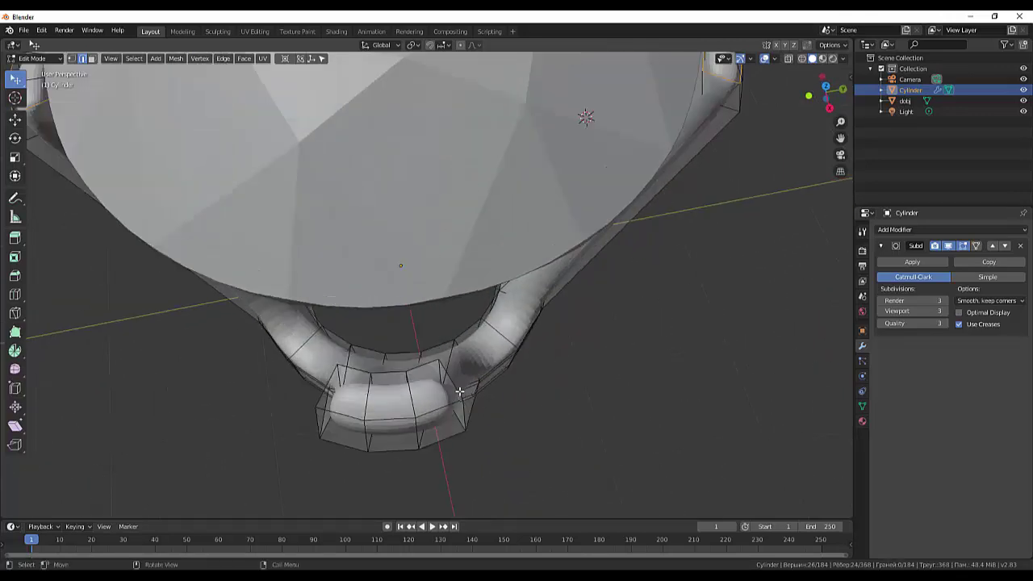
pyautogui.keyDown('alt'); pyautogui.keyDown('shift'); pyautogui.click(421, 367); pyautogui.keyUp('shift'); pyautogui.keyUp('alt')
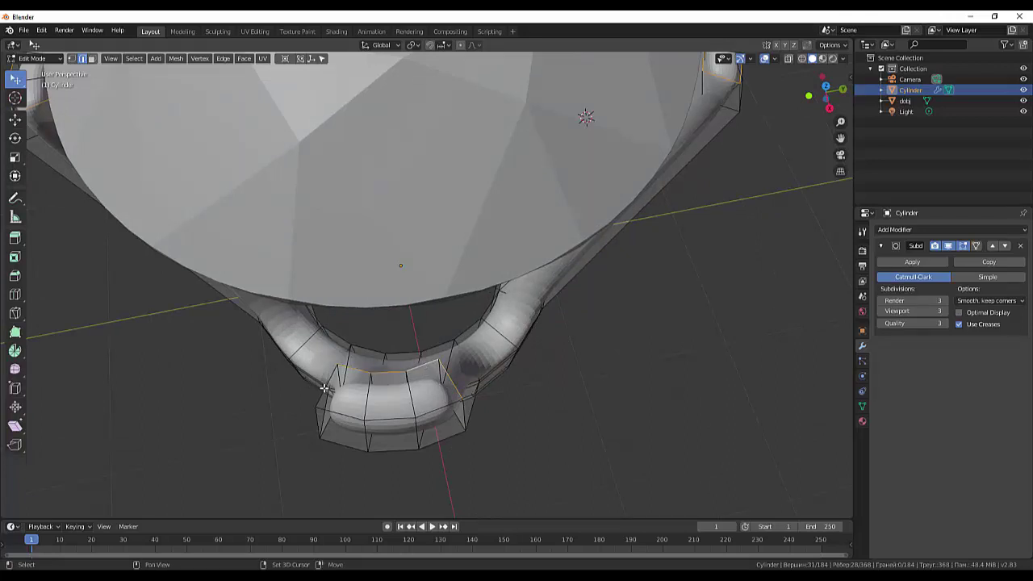
pyautogui.keyDown('alt'); pyautogui.keyDown('shift'); pyautogui.click(340, 415); pyautogui.keyUp('shift'); pyautogui.keyUp('alt')
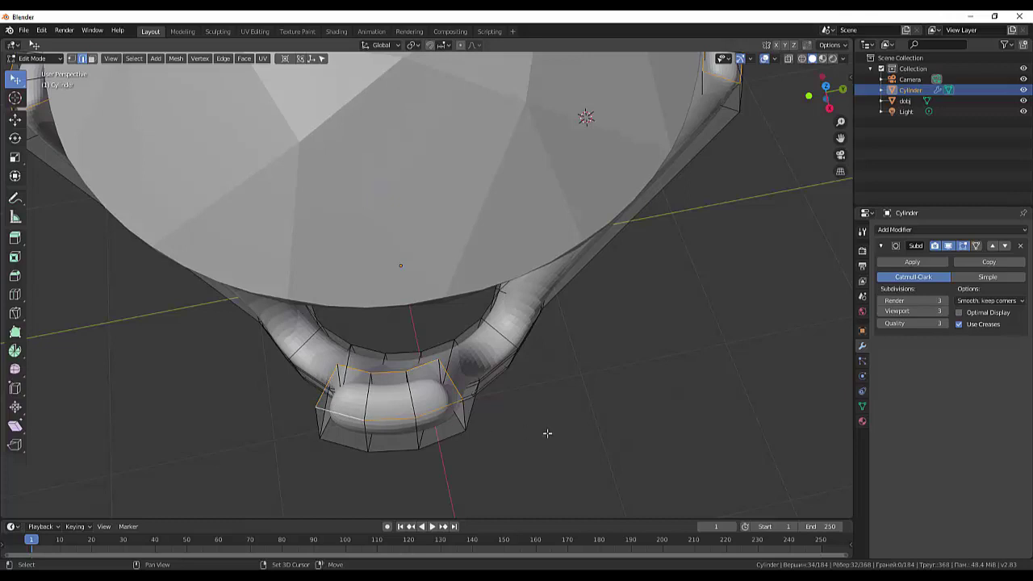
pyautogui.scroll(-3, 547, 433)
pyautogui.scroll(-2, 550, 420)
pyautogui.scroll(3, 554, 412)
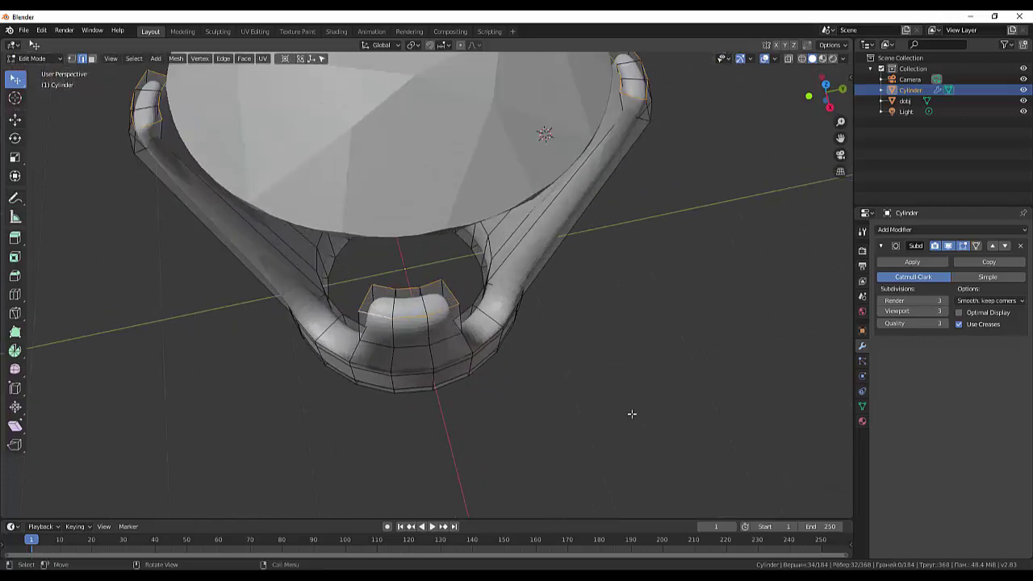
# Bevel the selected edge loops with 2 segments at about 0.03 m offset, then deselect
pyautogui.hotkey('ctrl', 'b')
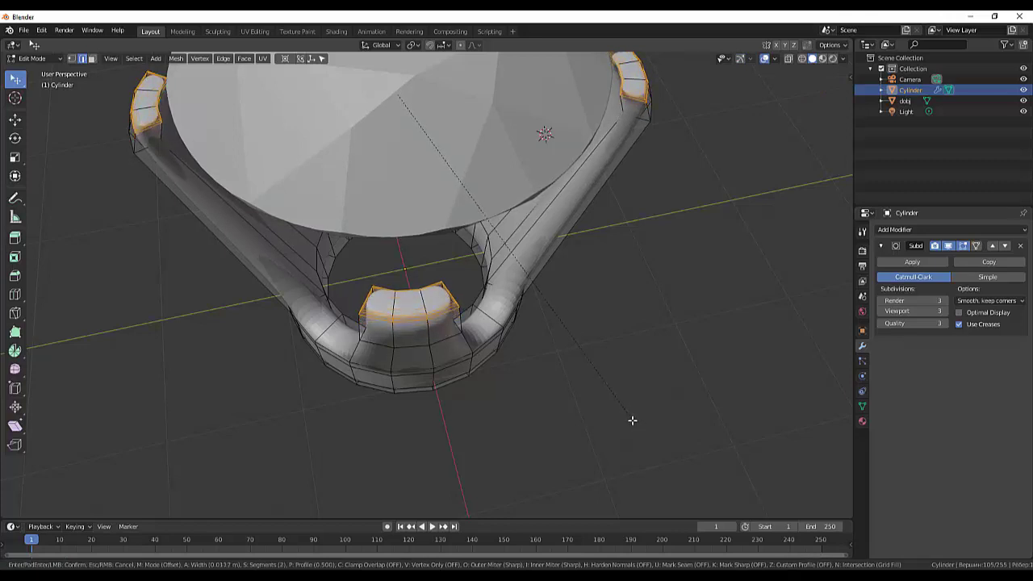
pyautogui.click(633, 425)
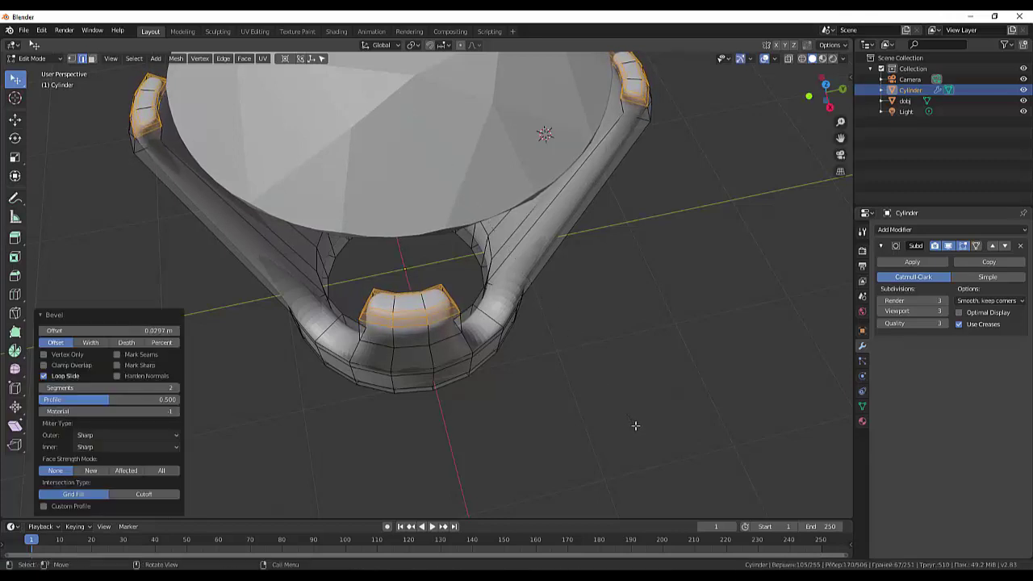
pyautogui.click(678, 411)
pyautogui.moveTo(678, 407)
pyautogui.mouseDown(button='middle')
pyautogui.moveTo(710, 372)
pyautogui.moveTo(739, 417)
pyautogui.moveTo(738, 387)
pyautogui.moveTo(700, 391)
pyautogui.moveTo(650, 362)
pyautogui.moveTo(648, 383)
pyautogui.moveTo(616, 363)
pyautogui.mouseUp(button='middle')
# Loop-cut the central prong column, sliding the new loop up near its top
pyautogui.keyDown('alt'); pyautogui.click(412, 120); pyautogui.keyUp('alt')
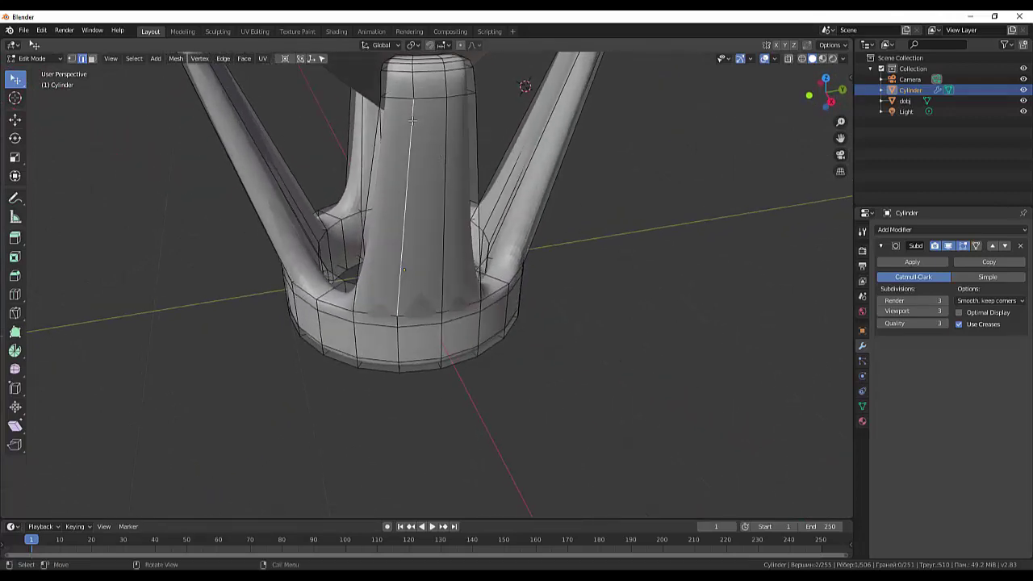
pyautogui.hotkey('ctrl', 'r')
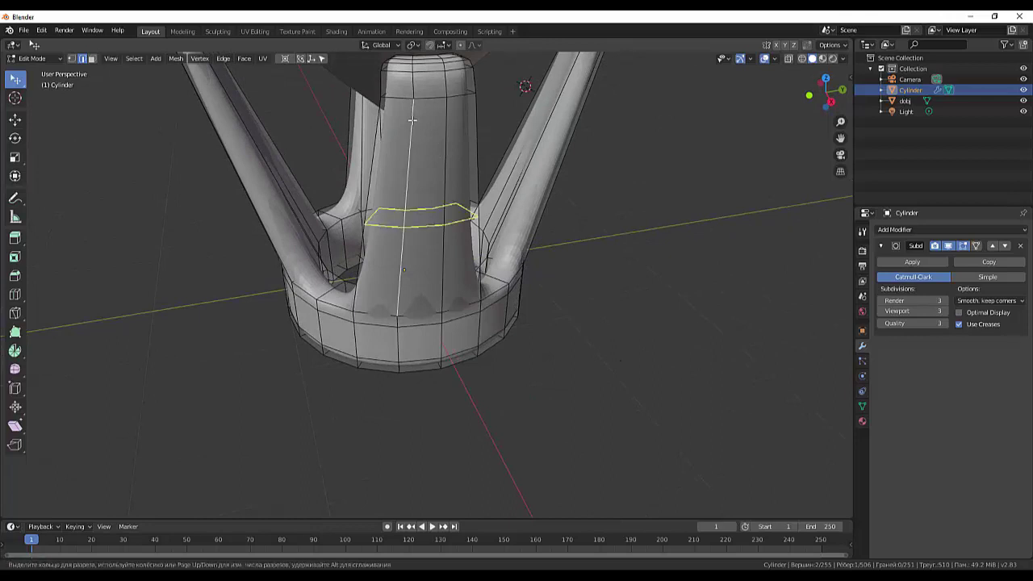
pyautogui.click(416, 216)
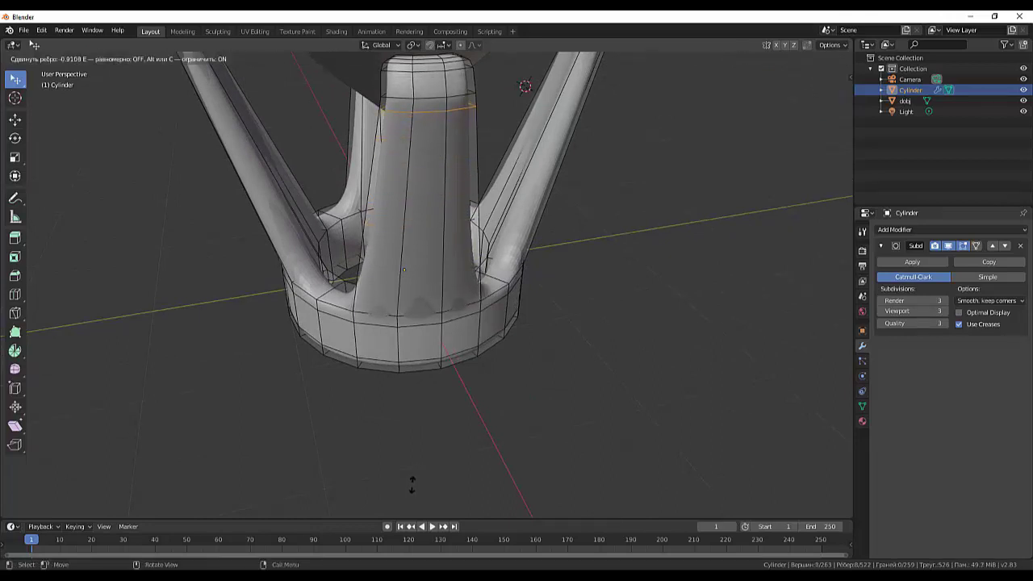
pyautogui.click(411, 483)
pyautogui.moveTo(412, 483)
pyautogui.mouseDown(button='middle')
pyautogui.moveTo(709, 476)
pyautogui.moveTo(788, 461)
pyautogui.moveTo(773, 494)
pyautogui.mouseUp(button='middle')
pyautogui.moveTo(637, 418); pyautogui.dragTo(521, 344, button='middle')
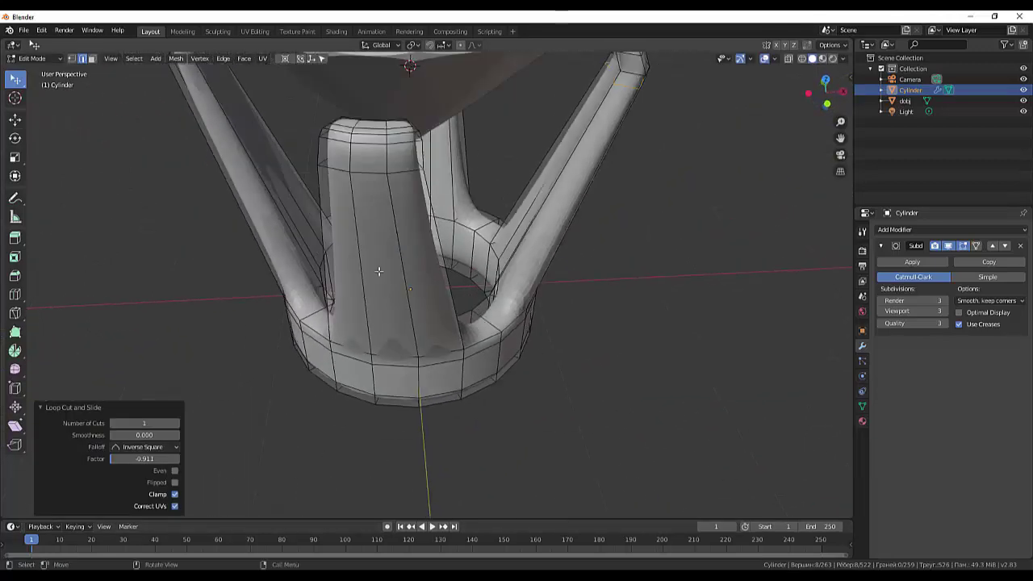
# Add a second loop cut on the column, confirmed close to the column top
pyautogui.click(397, 229)
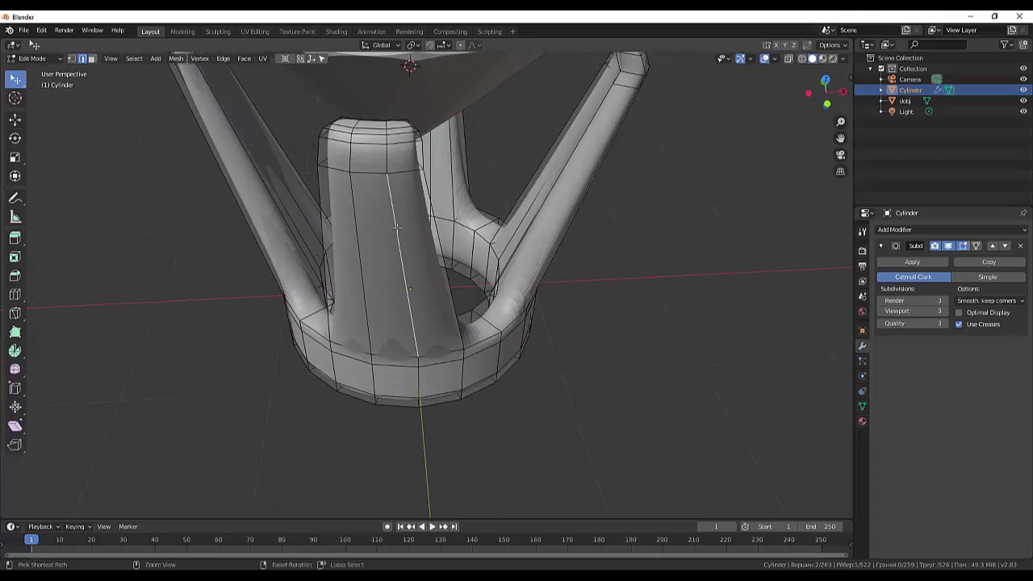
pyautogui.hotkey('ctrl', 'r')
pyautogui.click(397, 223)
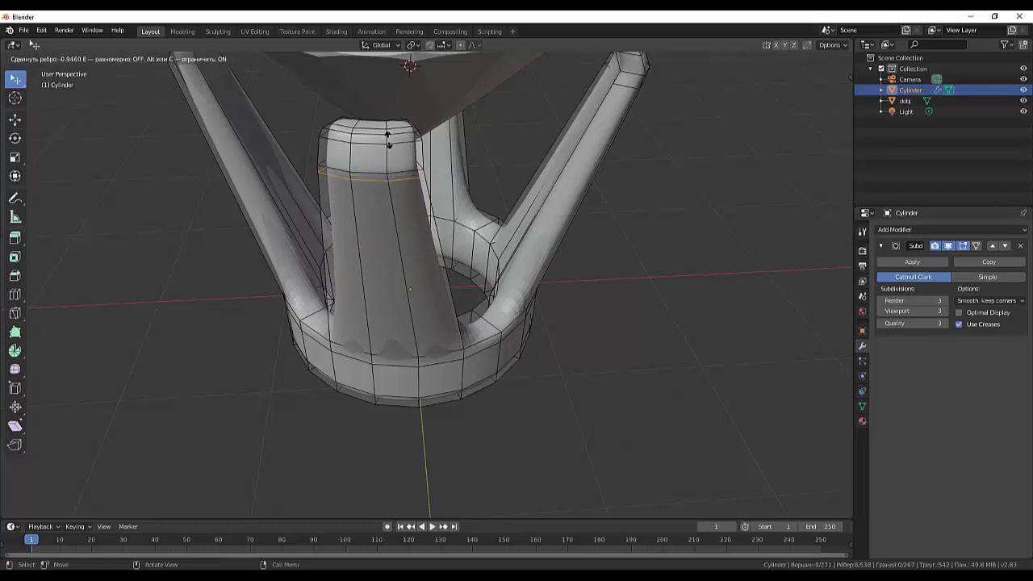
pyautogui.click(388, 139)
pyautogui.rightClick(390, 141)
pyautogui.press('Escape')
pyautogui.moveTo(476, 227); pyautogui.dragTo(456, 267, button='middle')
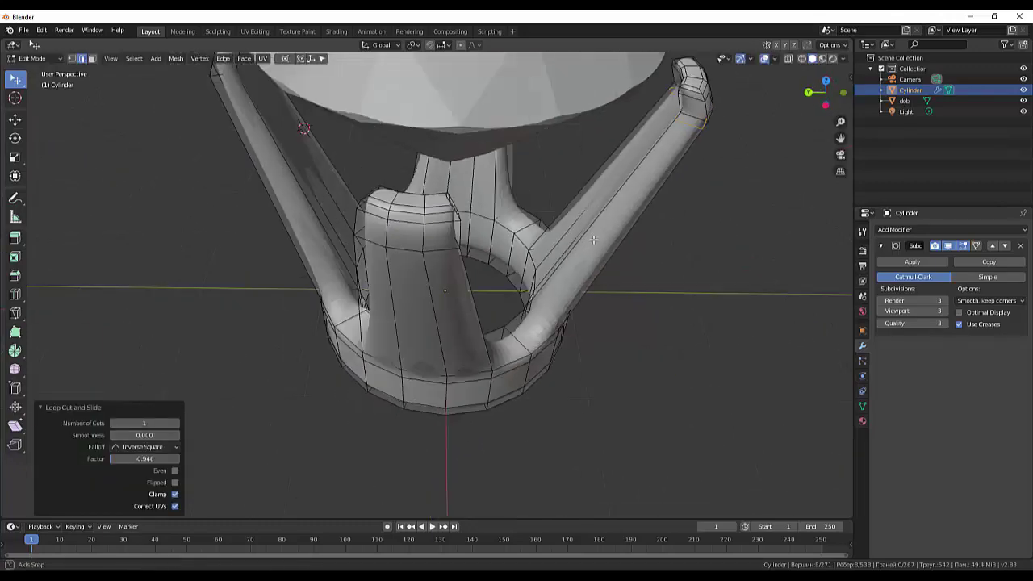
# Add another loop cut near the top of the next prong column
pyautogui.click(455, 227)
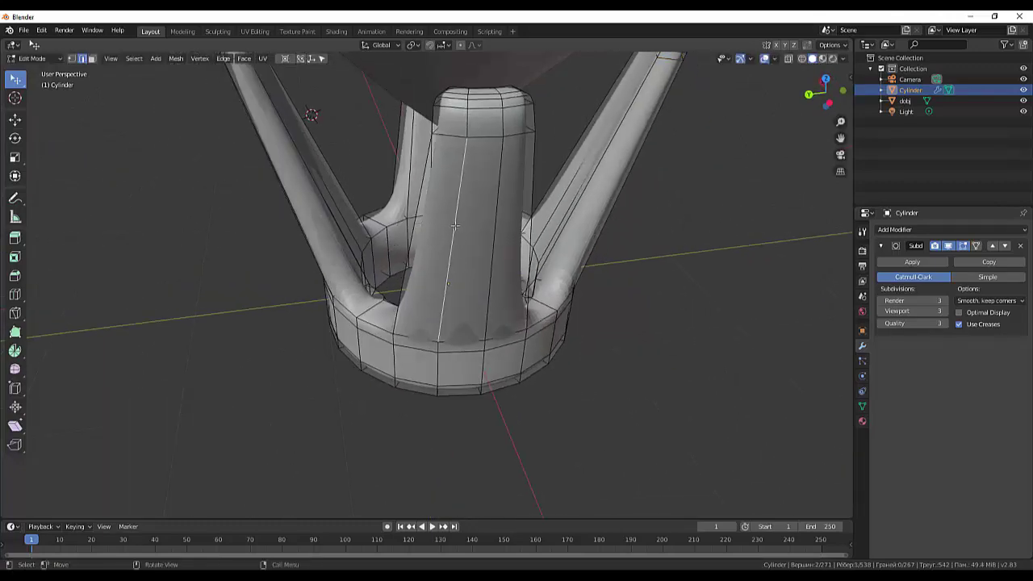
pyautogui.hotkey('ctrl', 't')
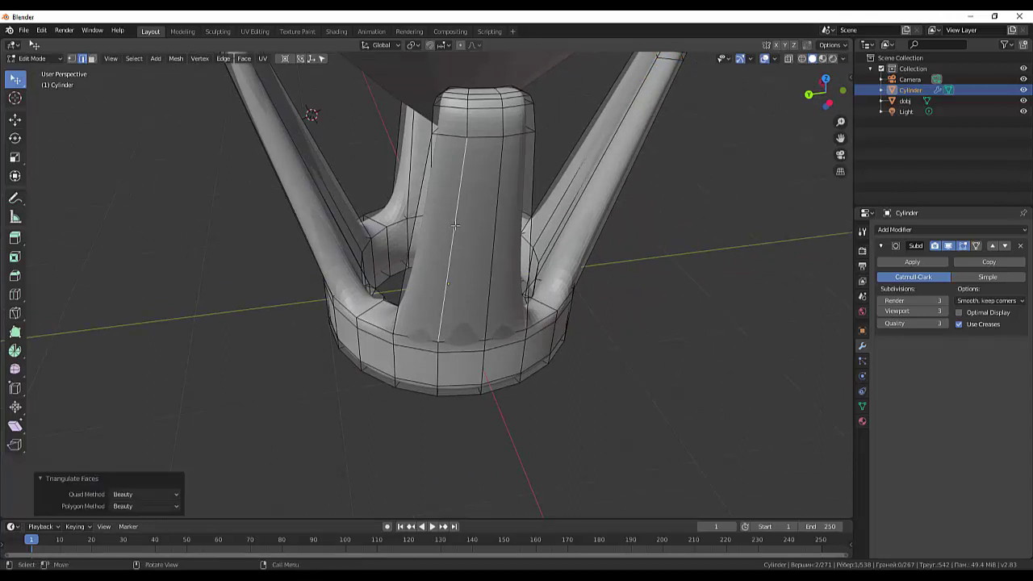
pyautogui.hotkey('ctrl', 'r')
pyautogui.click(456, 227)
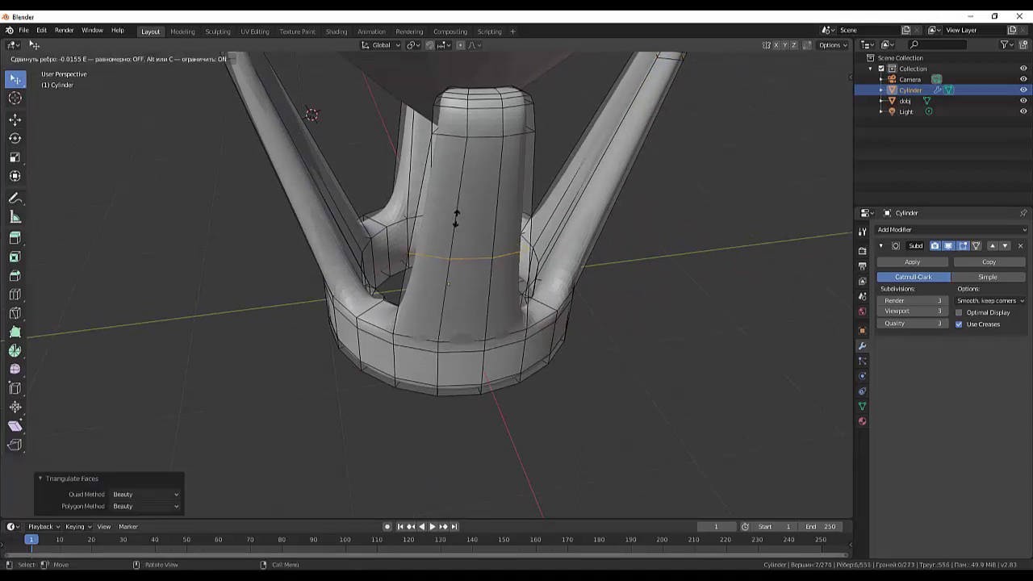
pyautogui.click(467, 136)
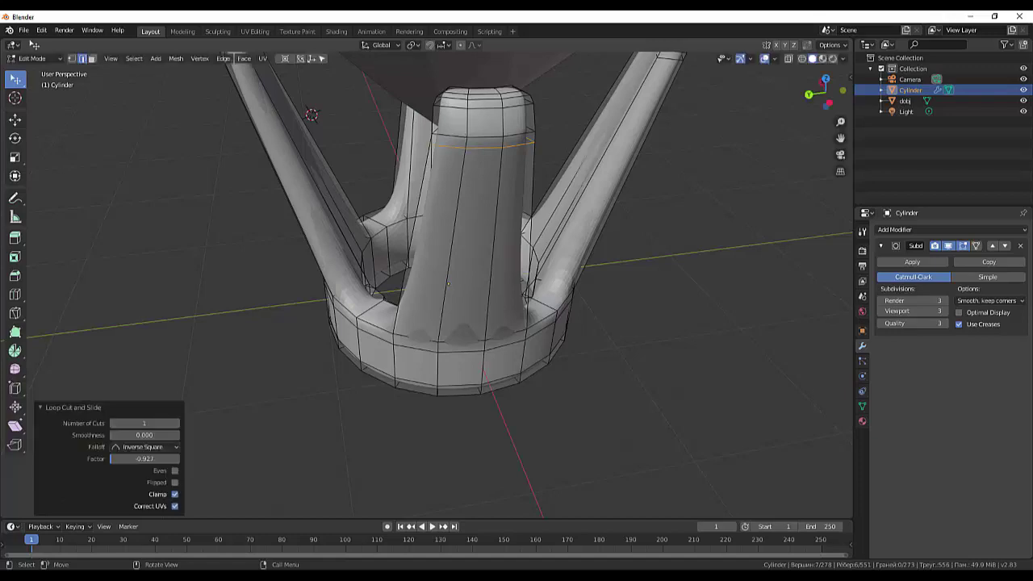
pyautogui.moveTo(488, 195)
pyautogui.mouseDown(button='middle')
pyautogui.moveTo(509, 200)
pyautogui.moveTo(343, 213)
pyautogui.mouseUp(button='middle')
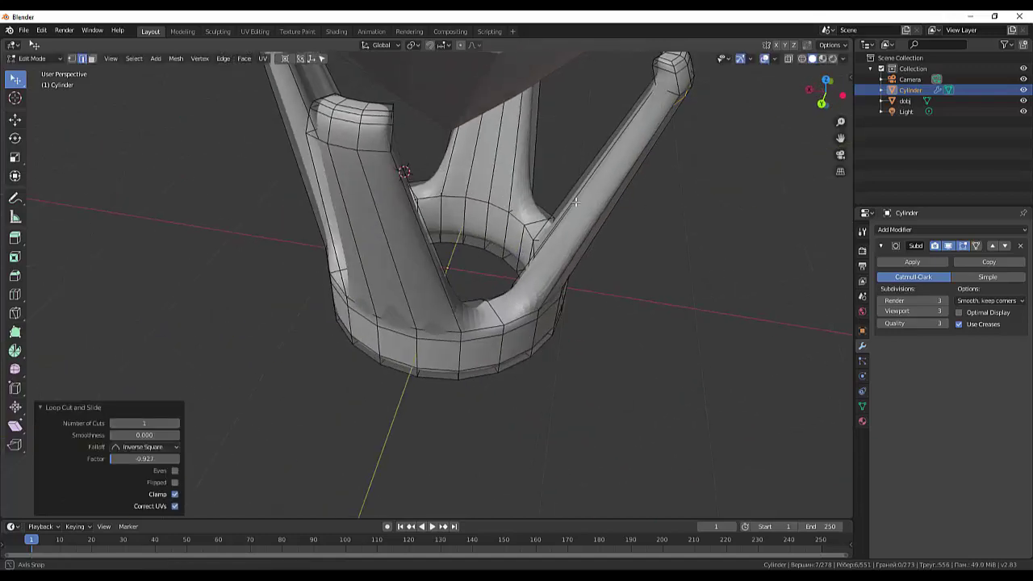
# Loop-cut the left prong column, placing the new loop near its top
pyautogui.click(380, 217)
pyautogui.hotkey('ctrl', 'r')
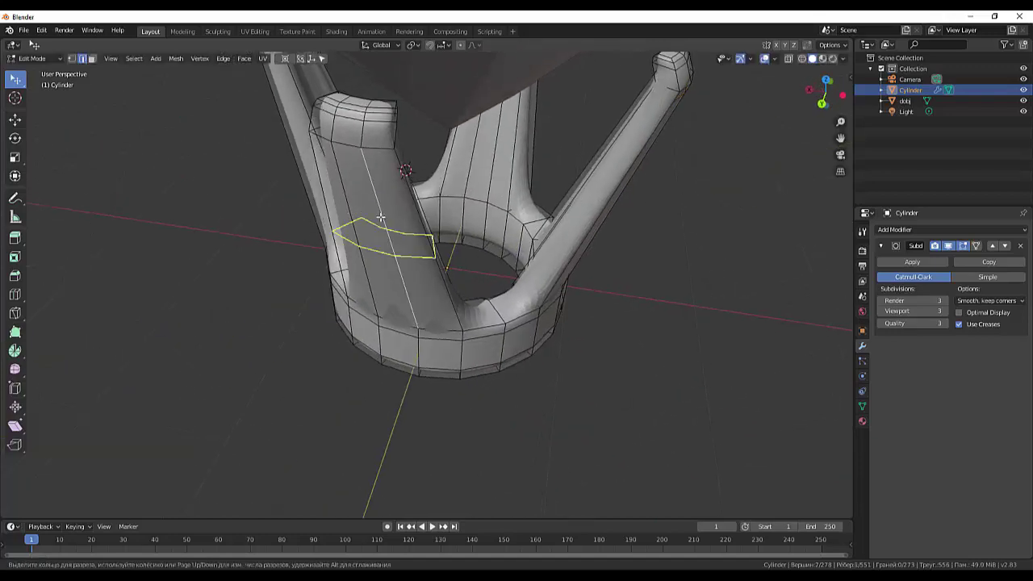
pyautogui.click(380, 222)
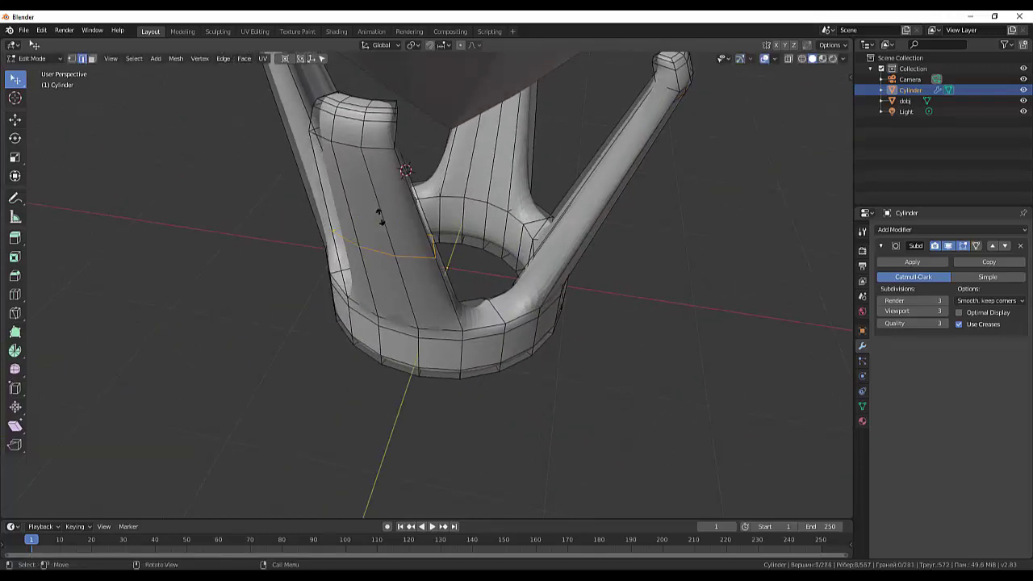
pyautogui.click(372, 127)
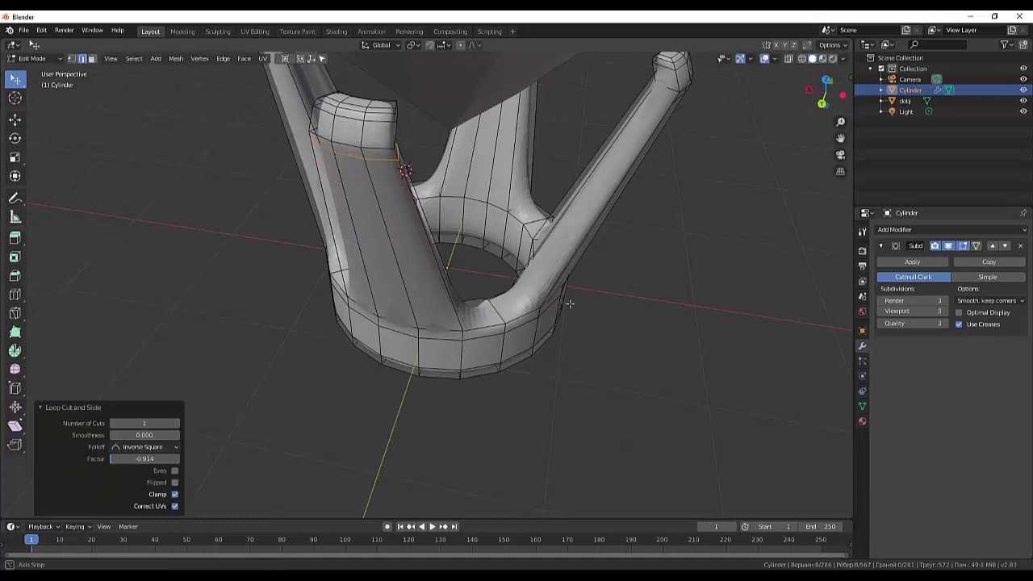
pyautogui.moveTo(570, 305); pyautogui.dragTo(562, 269, button='middle')
# Slide the existing edge loop on the right prong to a new position
pyautogui.keyDown('alt'); pyautogui.click(506, 242); pyautogui.keyUp('alt')
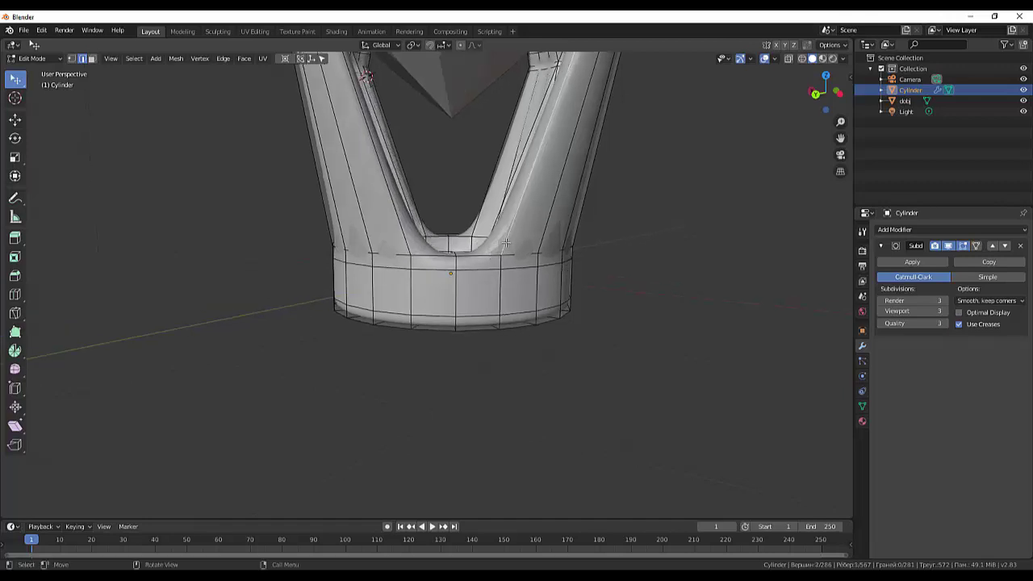
pyautogui.press('ctrl')
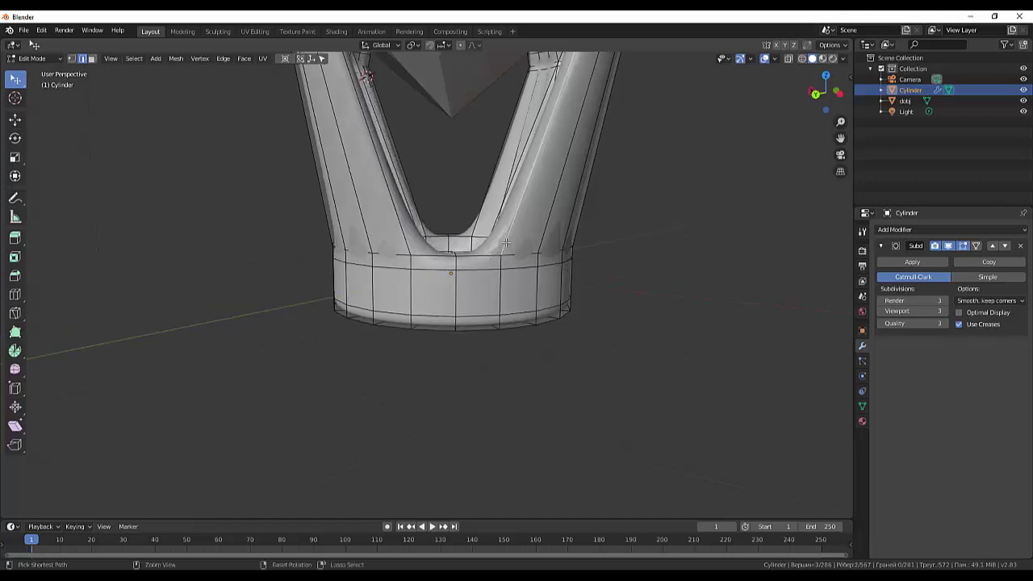
pyautogui.press('g')
pyautogui.press('g')
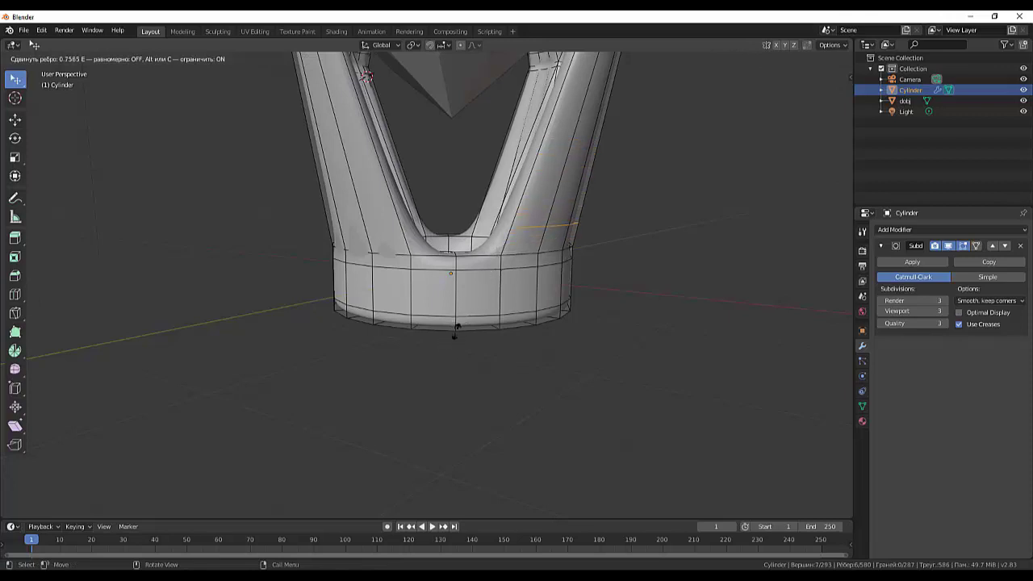
pyautogui.click(452, 342)
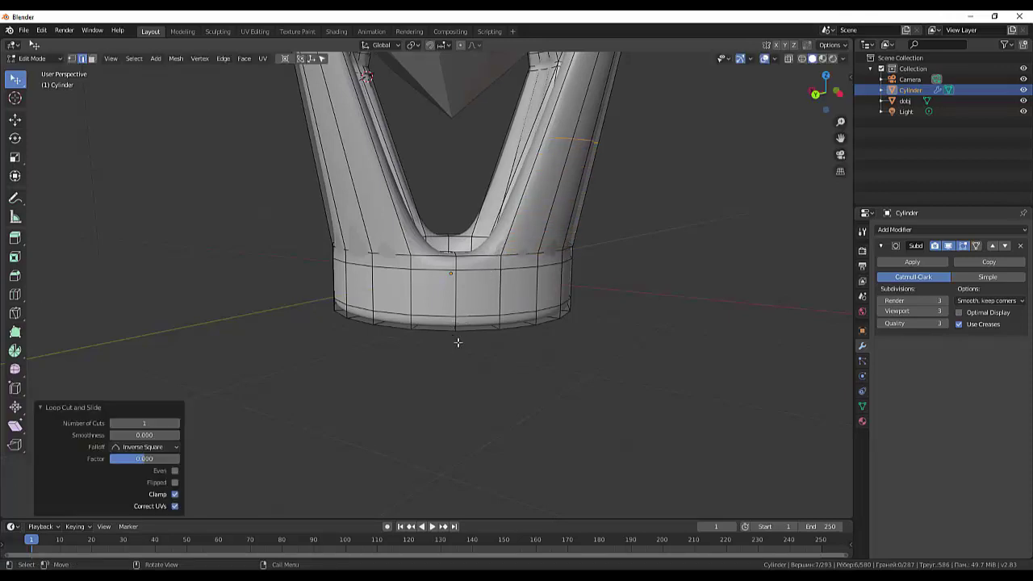
pyautogui.moveTo(576, 372)
pyautogui.mouseDown(button='middle')
pyautogui.moveTo(641, 397)
pyautogui.moveTo(615, 291)
pyautogui.mouseUp(button='middle')
# Try a loop cut across the right arm, then undo it
pyautogui.keyDown('alt'); pyautogui.click(566, 195); pyautogui.keyUp('alt')
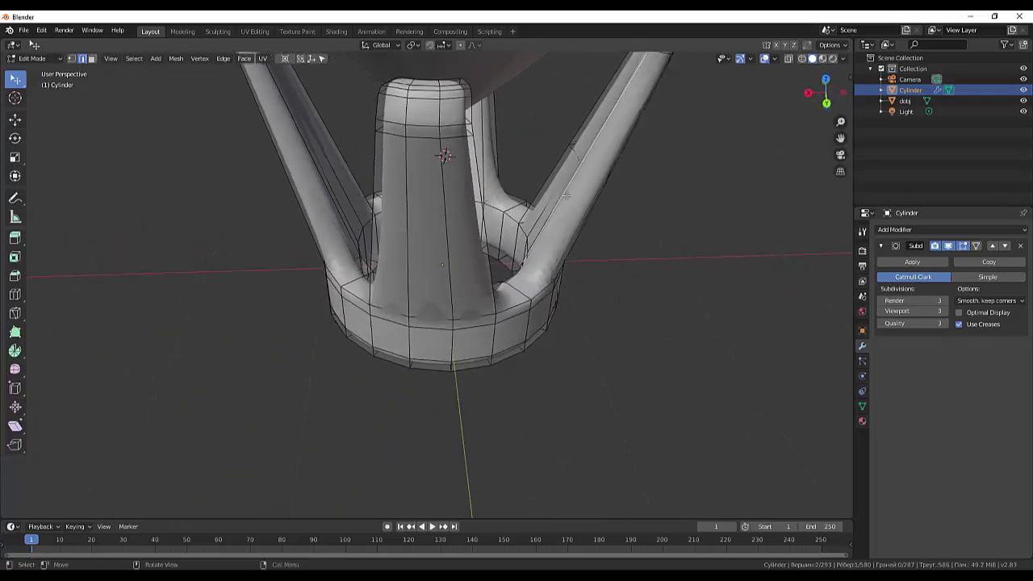
pyautogui.hotkey('ctrl', 'r')
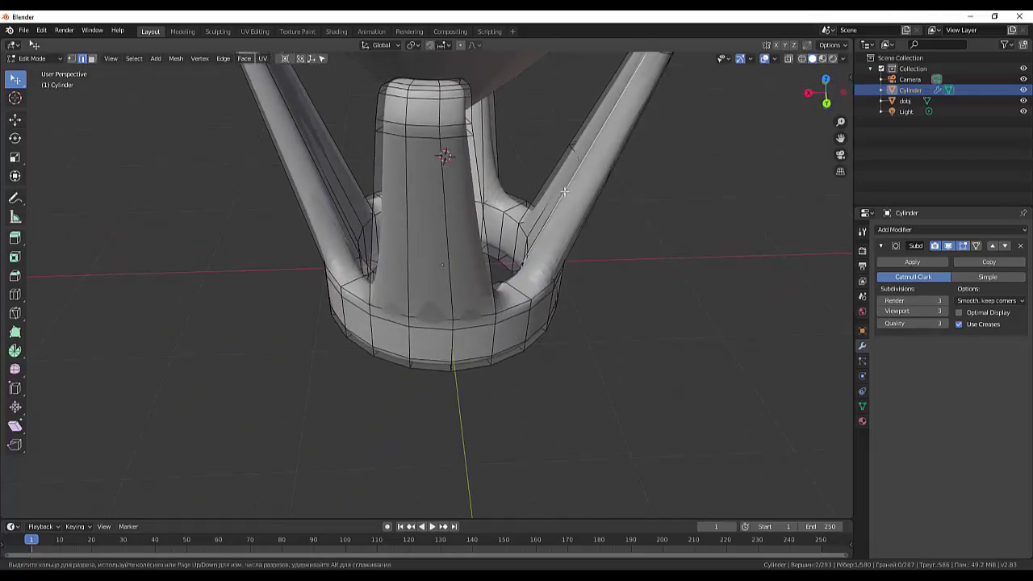
pyautogui.click(563, 191)
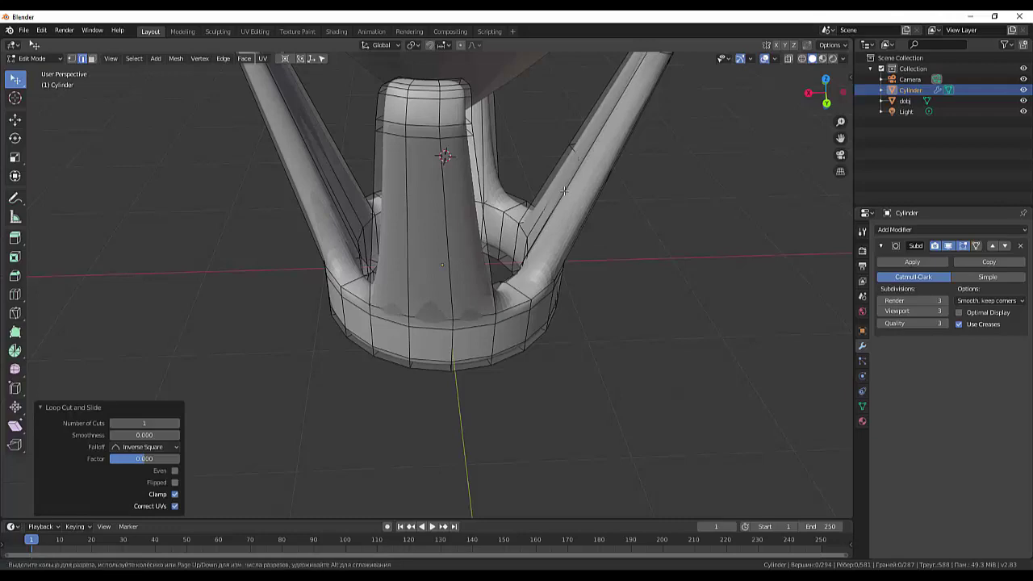
pyautogui.moveTo(667, 284); pyautogui.dragTo(578, 299, button='middle')
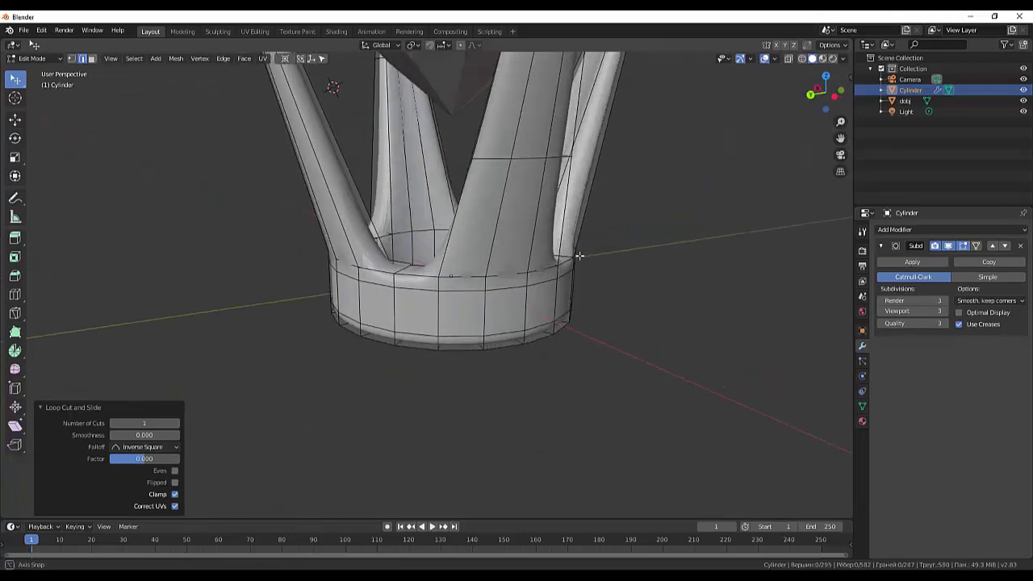
pyautogui.hotkey('ctrl', 'z')
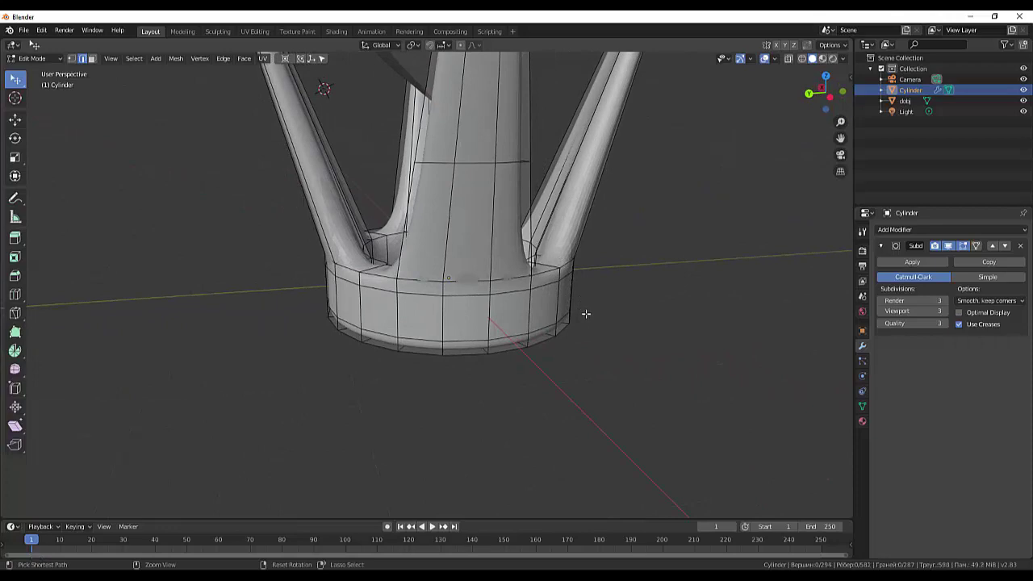
# Orbit below and around the prong setting, then zoom out to a side view
pyautogui.moveTo(586, 316)
pyautogui.mouseDown(button='middle')
pyautogui.moveTo(627, 373)
pyautogui.moveTo(572, 369)
pyautogui.mouseUp(button='middle')
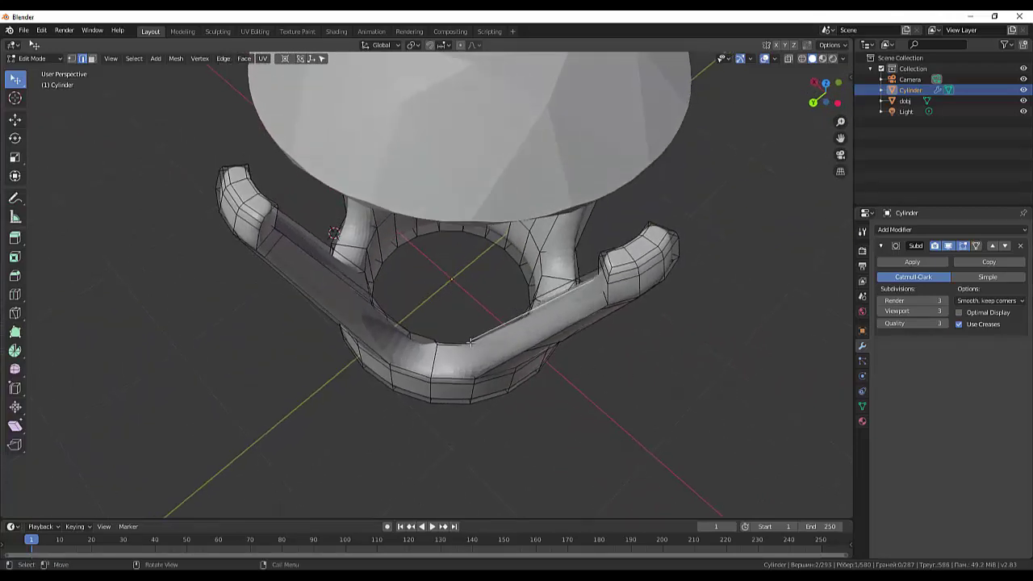
pyautogui.press('shift')
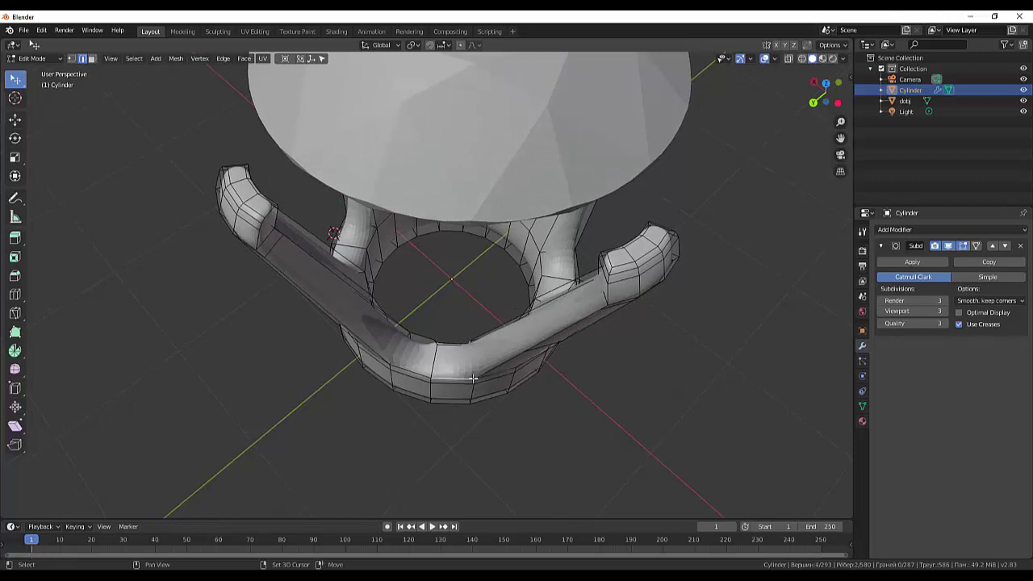
pyautogui.moveTo(476, 384); pyautogui.dragTo(563, 375, button='middle')
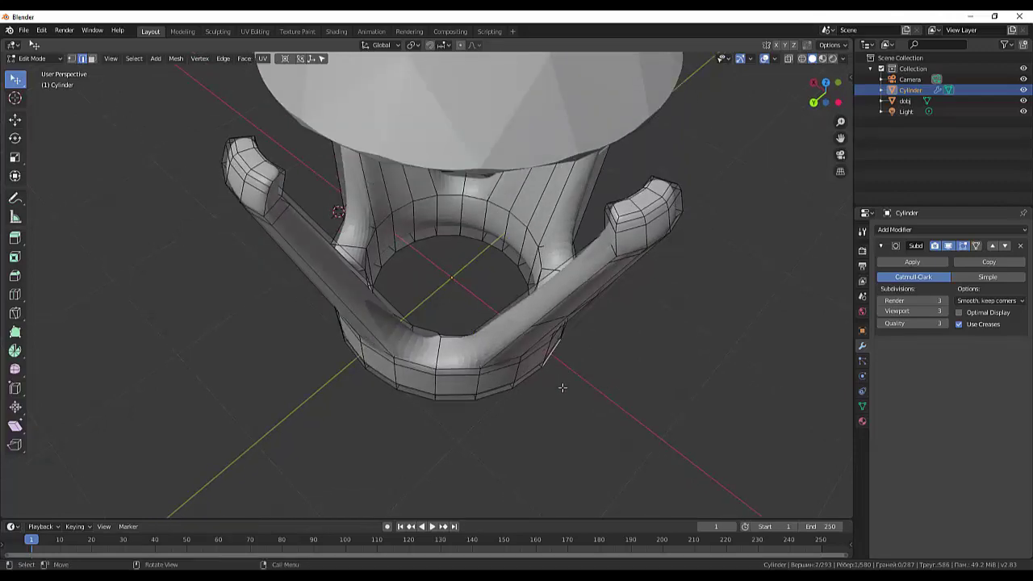
pyautogui.moveTo(563, 381)
pyautogui.mouseDown(button='middle')
pyautogui.moveTo(611, 332)
pyautogui.moveTo(602, 360)
pyautogui.mouseUp(button='middle')
pyautogui.scroll(-4, 601, 362)
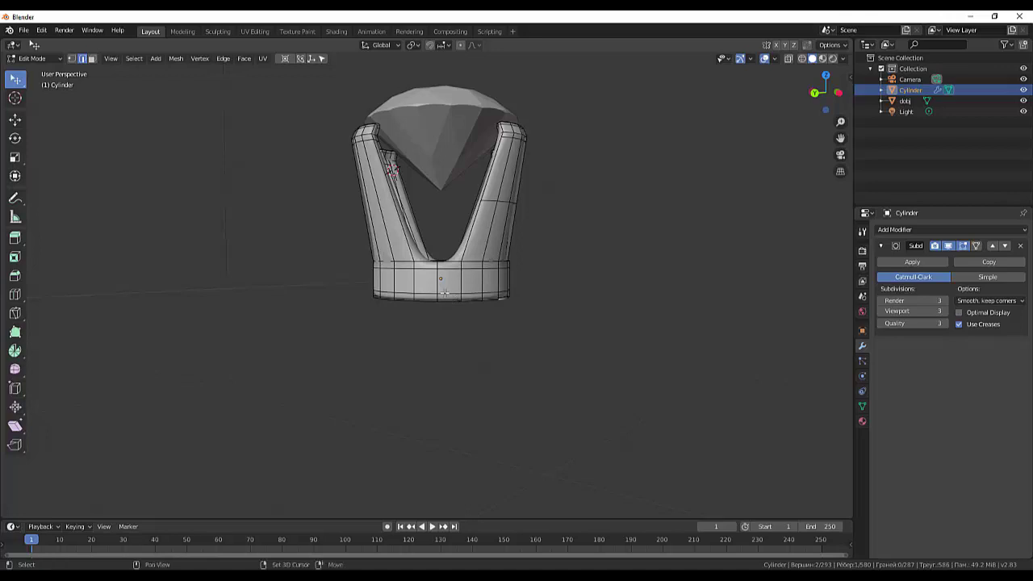
# Shrink the two bottom base loops to about 0.93 and the loop above to about 0.97
pyautogui.keyDown('alt'); pyautogui.keyDown('shift'); pyautogui.click(444, 293); pyautogui.keyUp('shift'); pyautogui.keyUp('alt')
pyautogui.keyDown('alt'); pyautogui.keyDown('shift'); pyautogui.click(450, 299); pyautogui.keyUp('shift'); pyautogui.keyUp('alt')
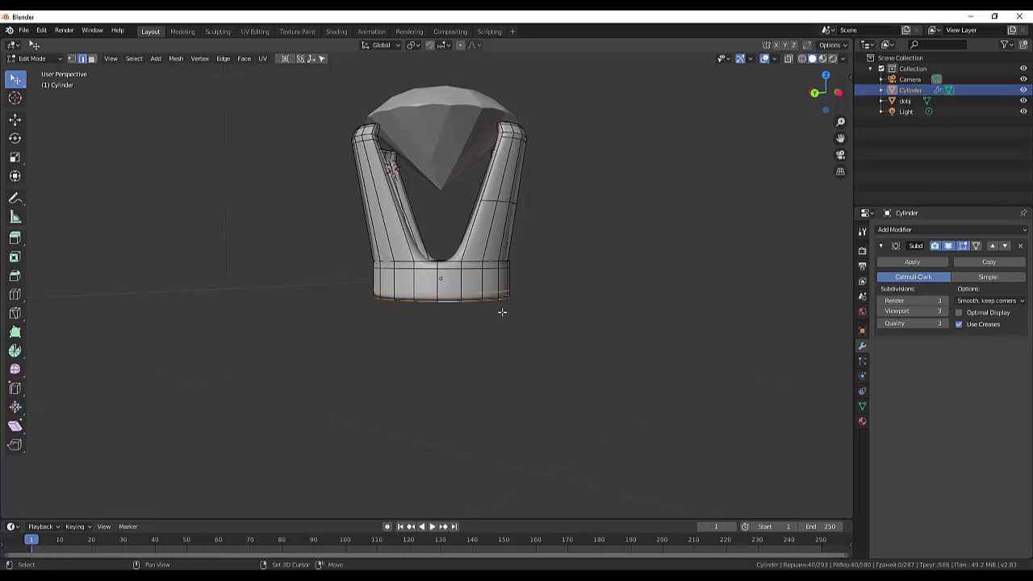
pyautogui.press('s')
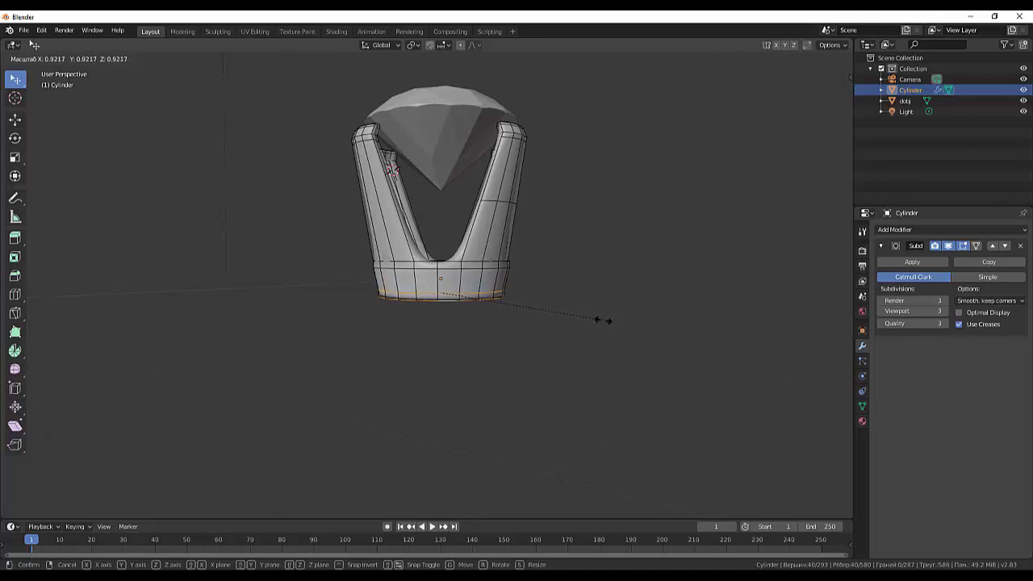
pyautogui.click(601, 322)
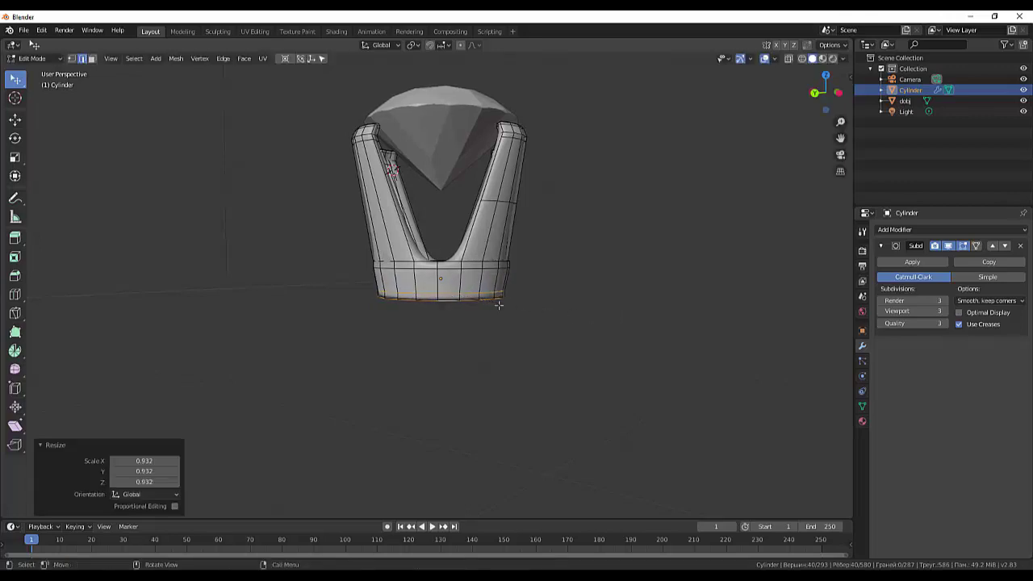
pyautogui.keyDown('alt'); pyautogui.click(475, 270); pyautogui.keyUp('alt')
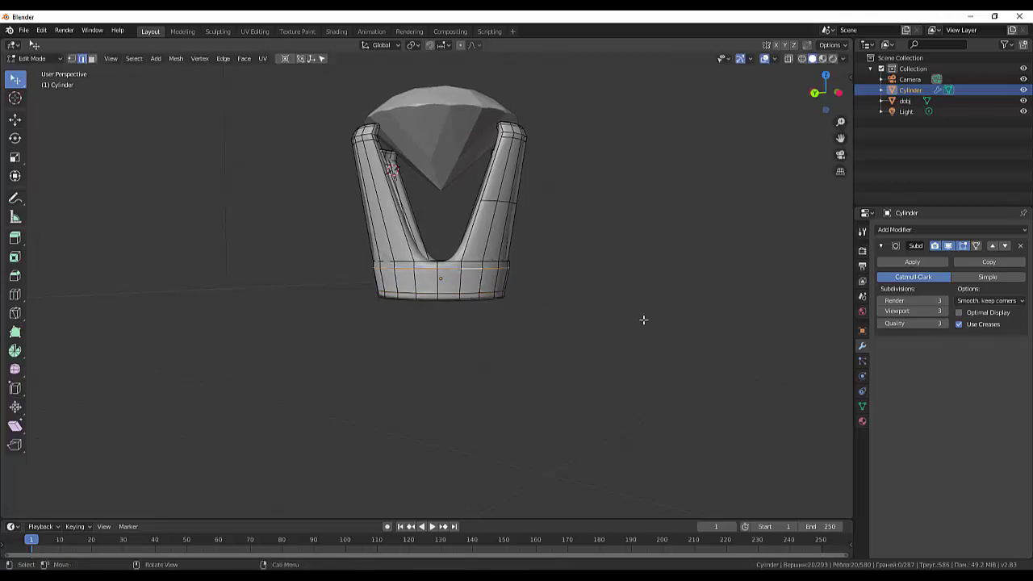
pyautogui.press('s')
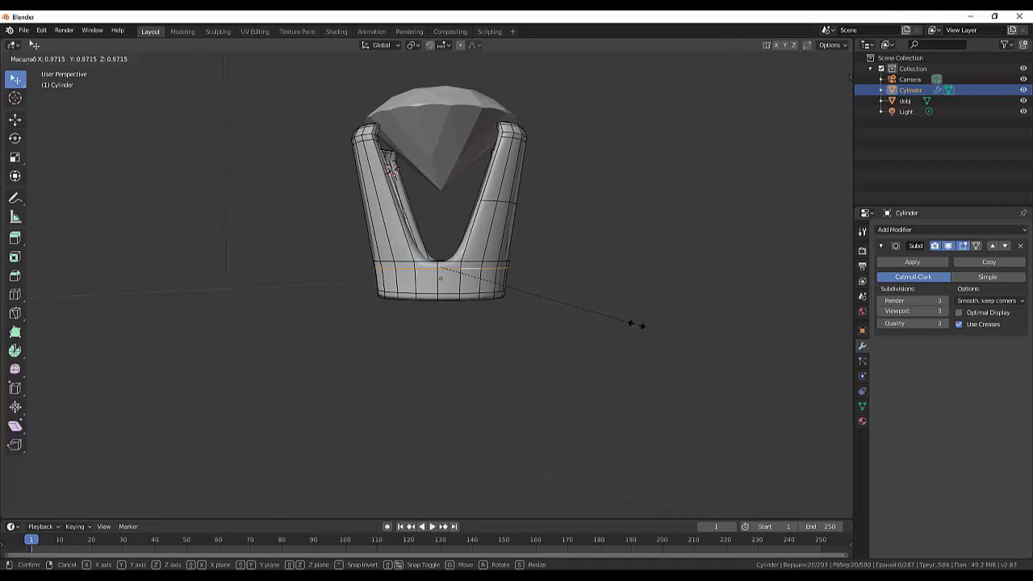
pyautogui.click(636, 324)
pyautogui.click(611, 369)
pyautogui.moveTo(619, 330)
pyautogui.mouseDown(button='middle')
pyautogui.moveTo(708, 417)
pyautogui.moveTo(691, 346)
pyautogui.moveTo(651, 334)
pyautogui.moveTo(569, 350)
pyautogui.moveTo(606, 358)
pyautogui.moveTo(644, 347)
pyautogui.moveTo(602, 289)
pyautogui.mouseUp(button='middle')
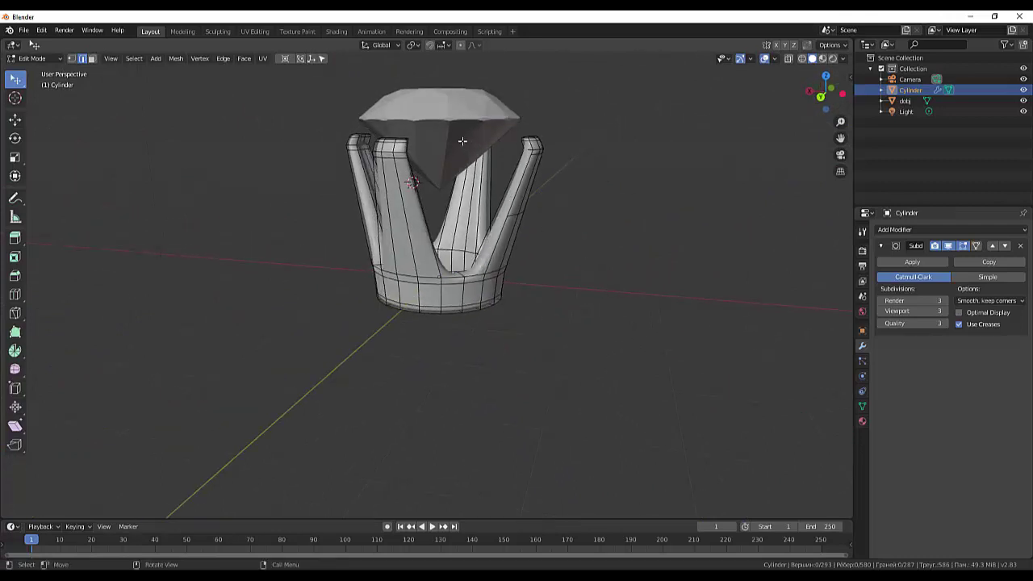
# Return to Object Mode and apply Shade Smooth to the setting
pyautogui.click(32, 58)
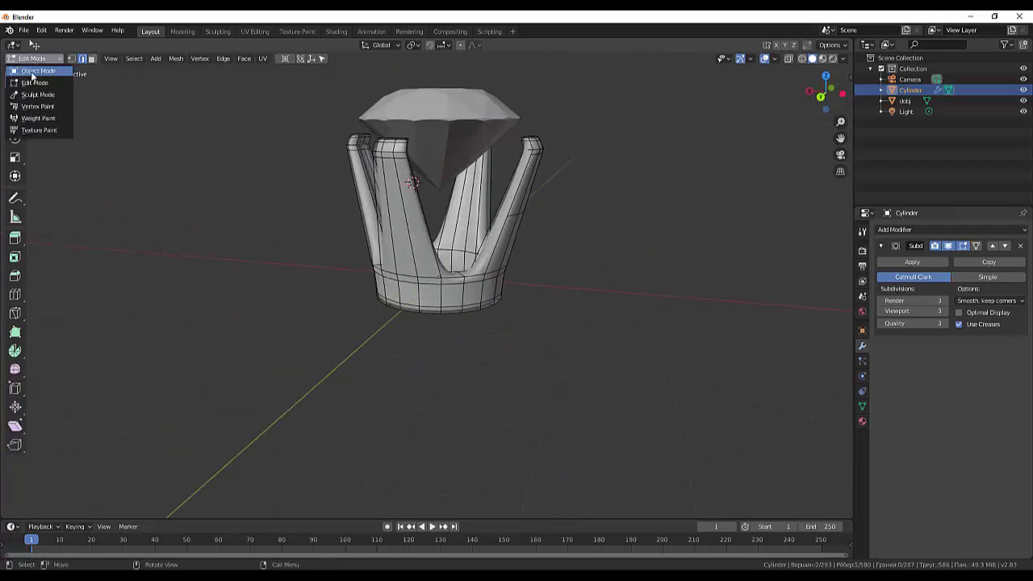
pyautogui.click(34, 71)
pyautogui.rightClick(420, 263)
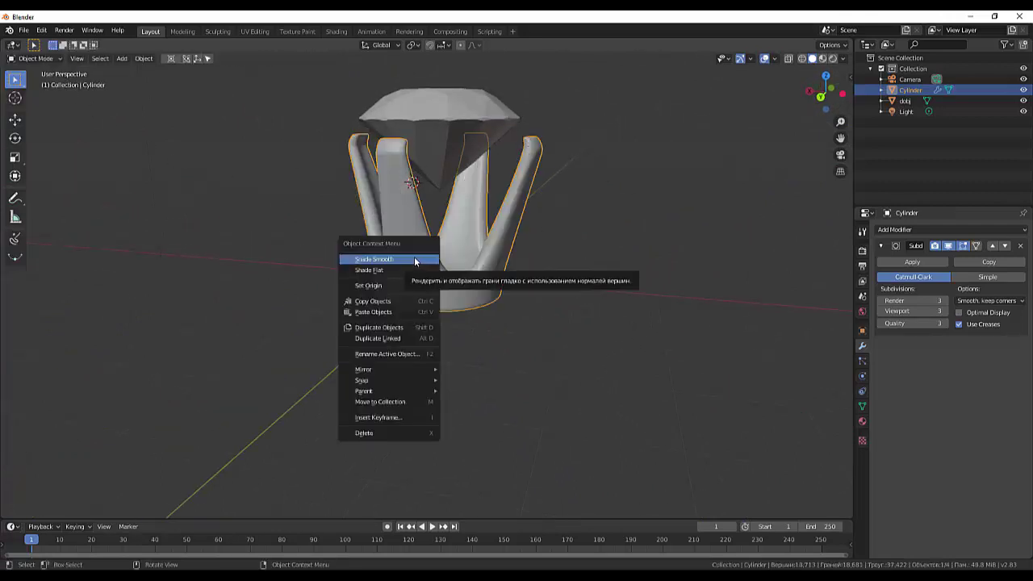
pyautogui.click(416, 259)
pyautogui.moveTo(494, 309); pyautogui.dragTo(531, 314, button='middle')
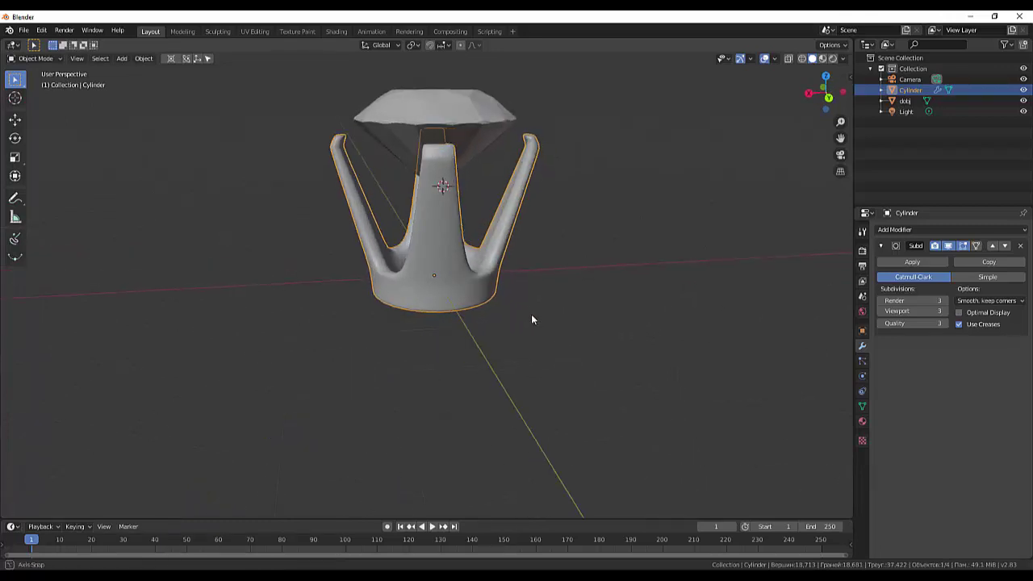
pyautogui.click(484, 132)
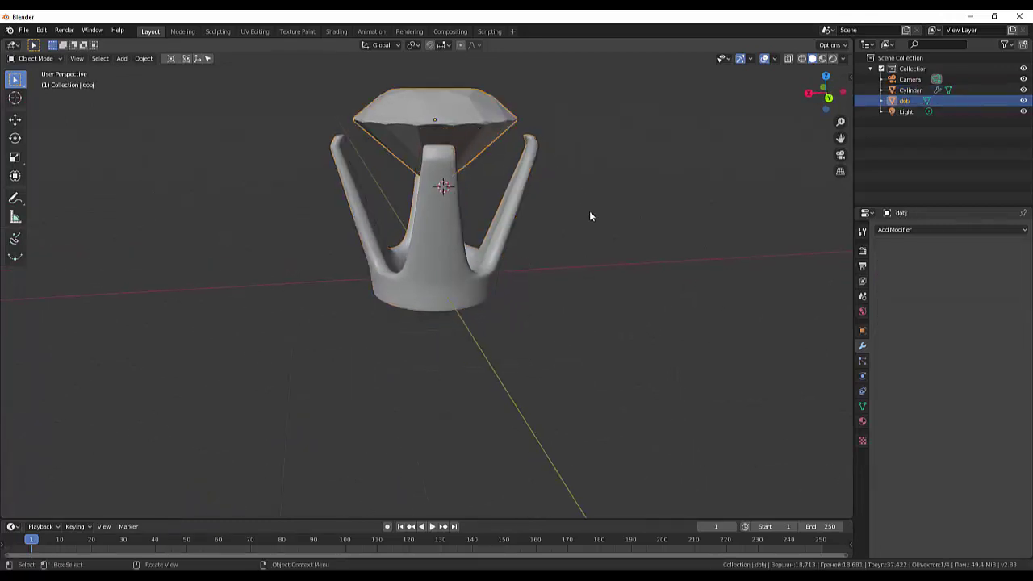
# In right view, lower the diamond 0.417 m and scale it 1.165 times
pyautogui.press('KP_3')
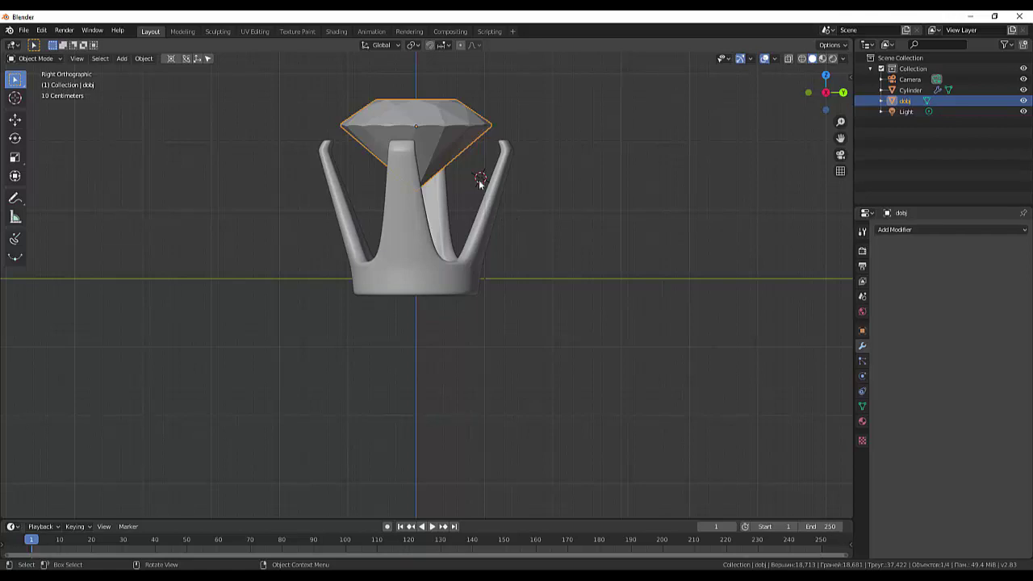
pyautogui.press('g')
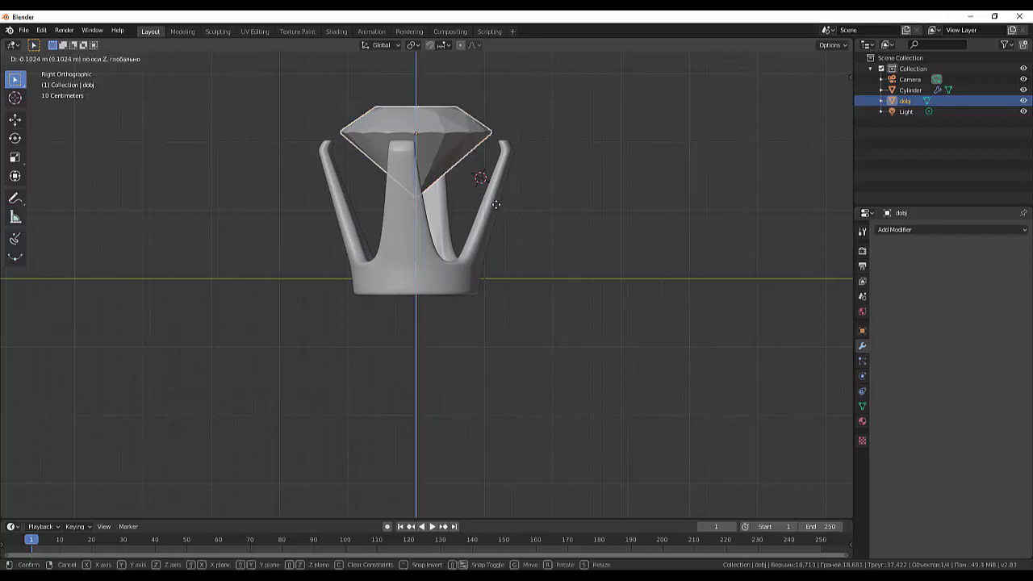
pyautogui.click(495, 219)
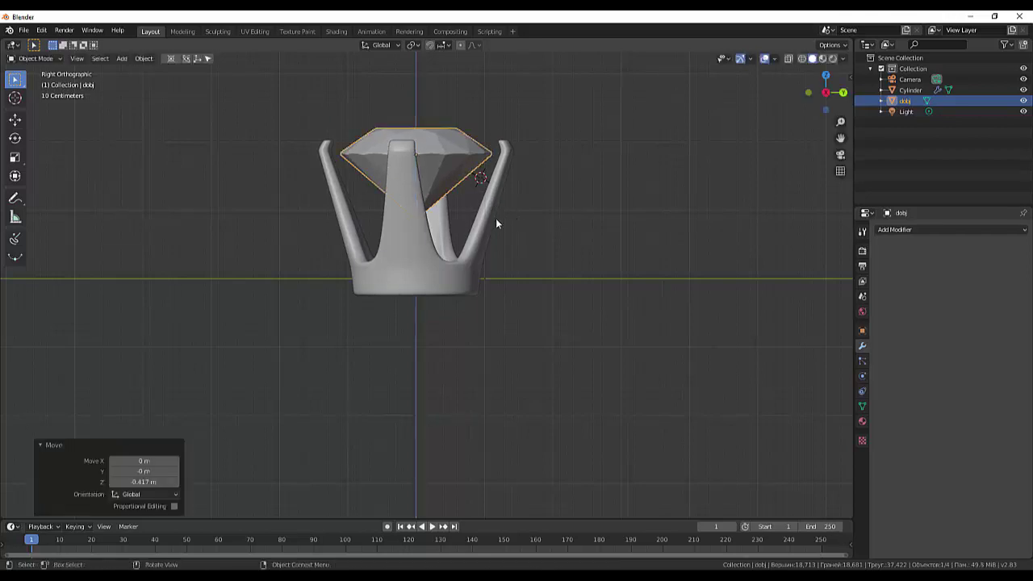
pyautogui.press('s')
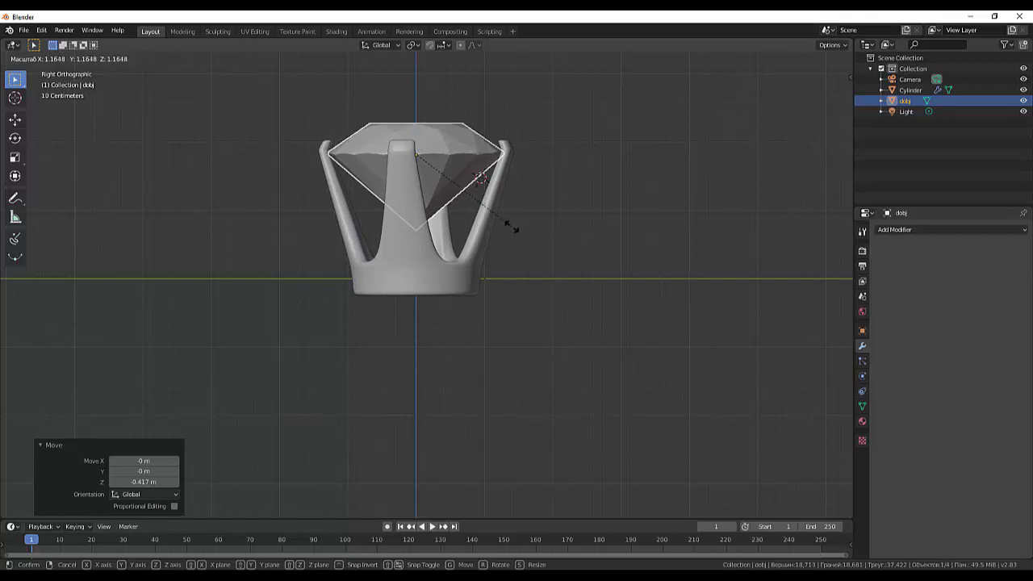
pyautogui.click(511, 228)
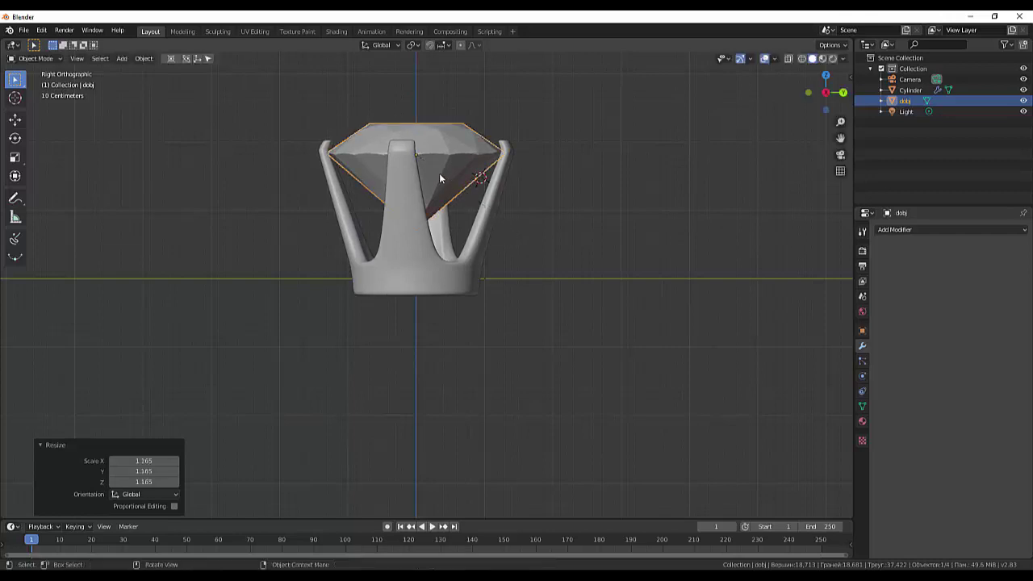
# Raise the diamond 0.063 m along Z, then orbit and zoom out to review the ring
pyautogui.press('g')
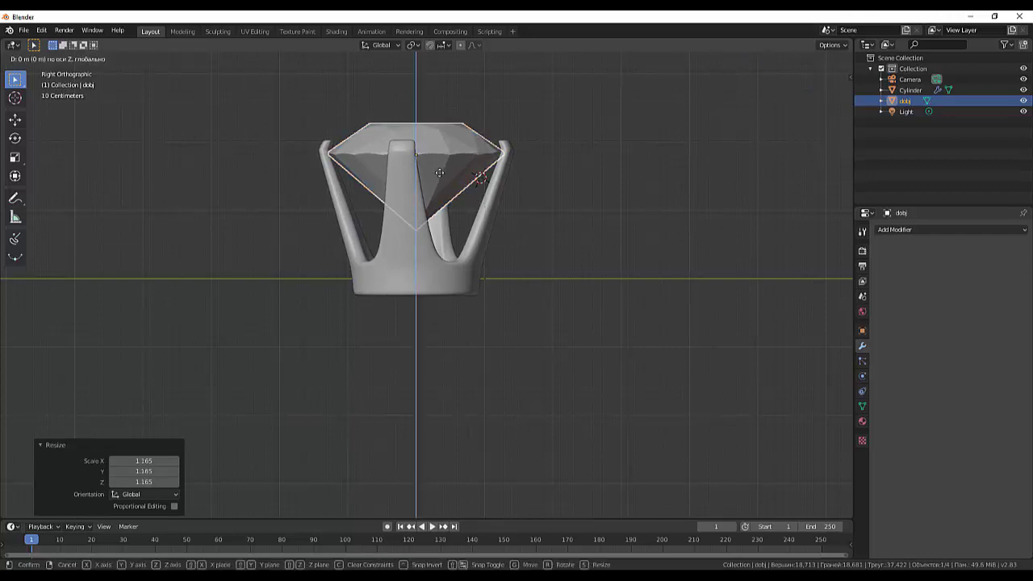
pyautogui.press('z')
pyautogui.click(439, 170)
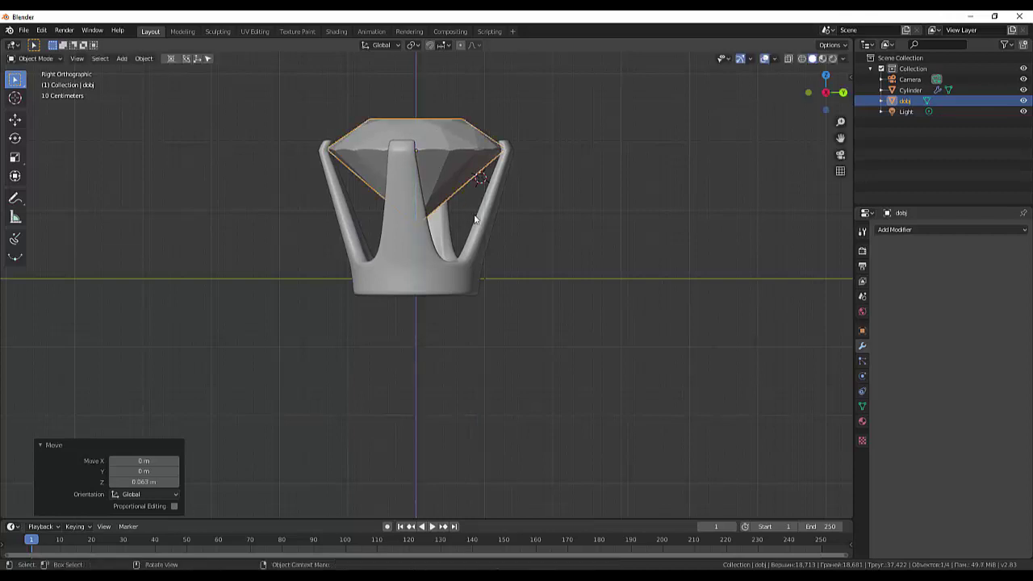
pyautogui.click(583, 206)
pyautogui.moveTo(583, 206)
pyautogui.mouseDown(button='middle')
pyautogui.moveTo(596, 336)
pyautogui.moveTo(717, 211)
pyautogui.moveTo(810, 232)
pyautogui.moveTo(813, 246)
pyautogui.mouseUp(button='middle')
pyautogui.scroll(-5, 665, 247)
pyautogui.scroll(-2, 618, 286)
pyautogui.moveTo(618, 286)
pyautogui.mouseDown(button='middle')
pyautogui.moveTo(623, 241)
pyautogui.moveTo(637, 230)
pyautogui.moveTo(616, 274)
pyautogui.moveTo(617, 248)
pyautogui.moveTo(579, 293)
pyautogui.mouseUp(button='middle')
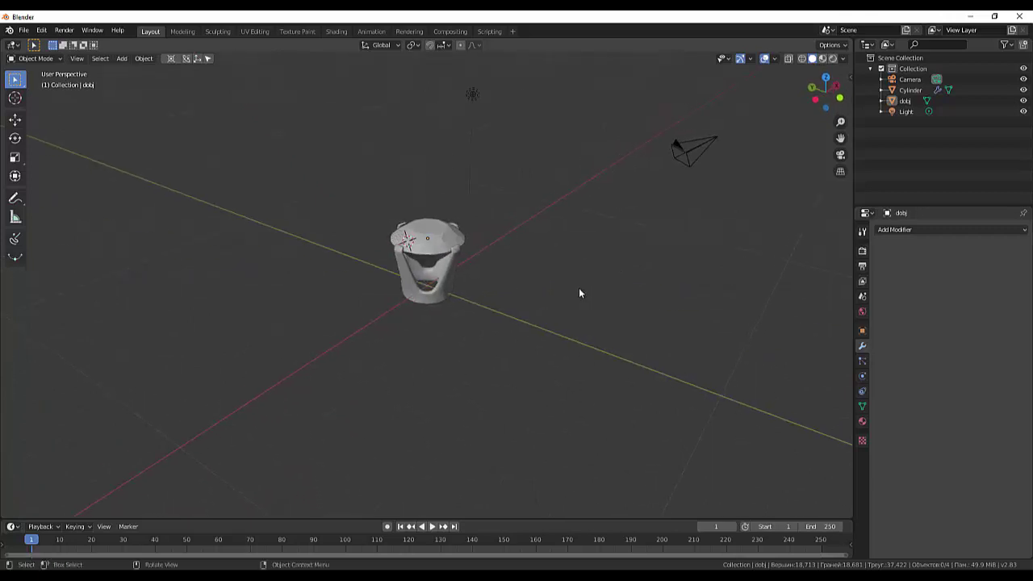
# Level the view side-on and bring up the Shift+A Add menu for mesh primitives
pyautogui.moveTo(517, 343)
pyautogui.mouseDown(button='middle')
pyautogui.moveTo(576, 290)
pyautogui.moveTo(581, 298)
pyautogui.mouseUp(button='middle')
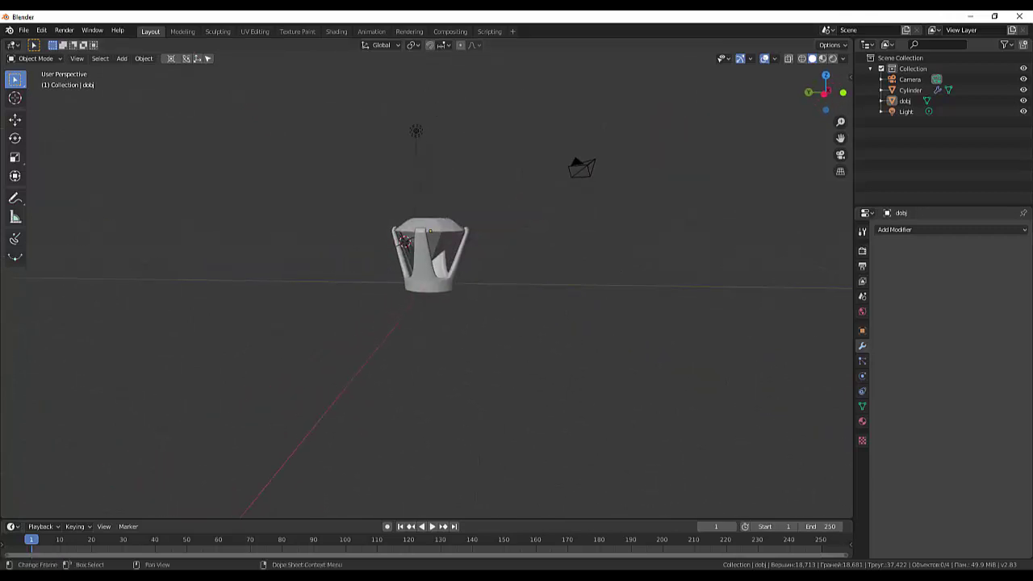
pyautogui.press('F9')
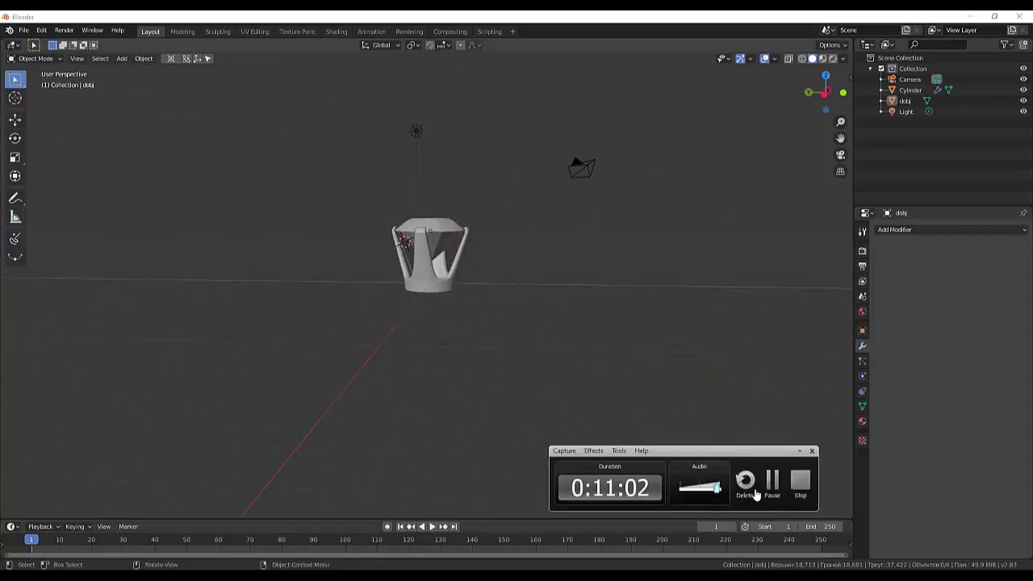
pyautogui.click(772, 489)
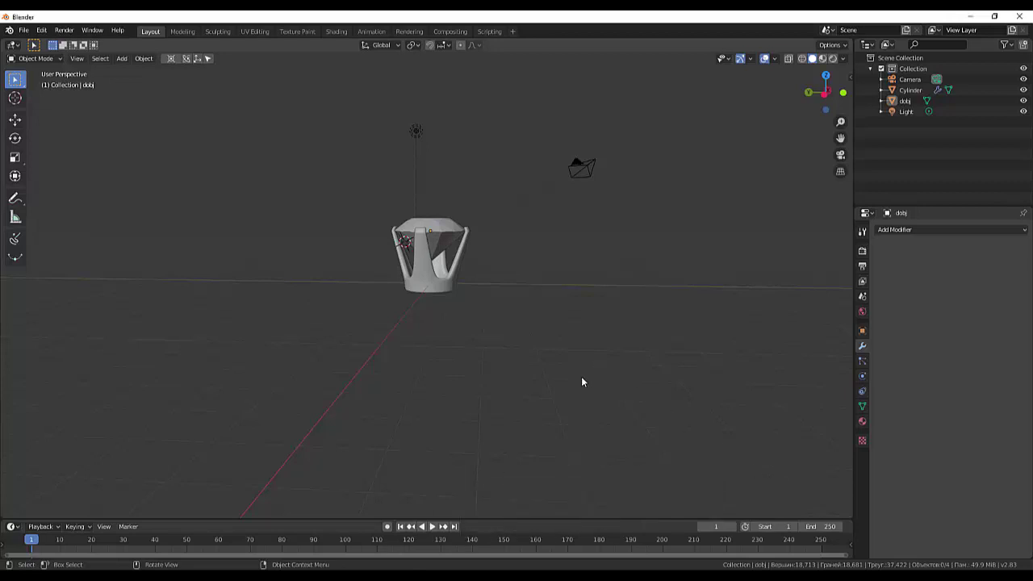
pyautogui.hotkey('shift', 'a')
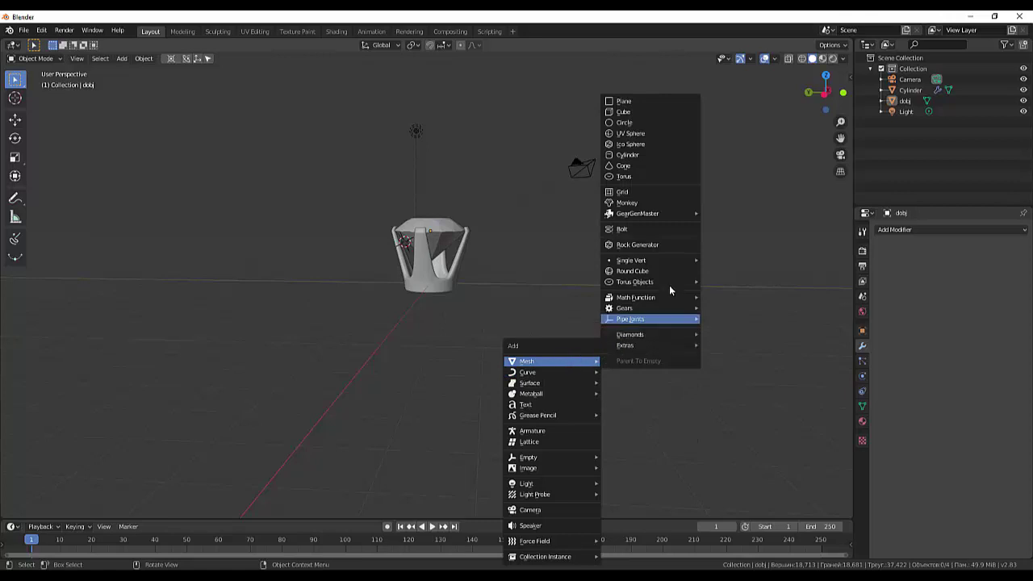
pyautogui.moveTo(552, 361)
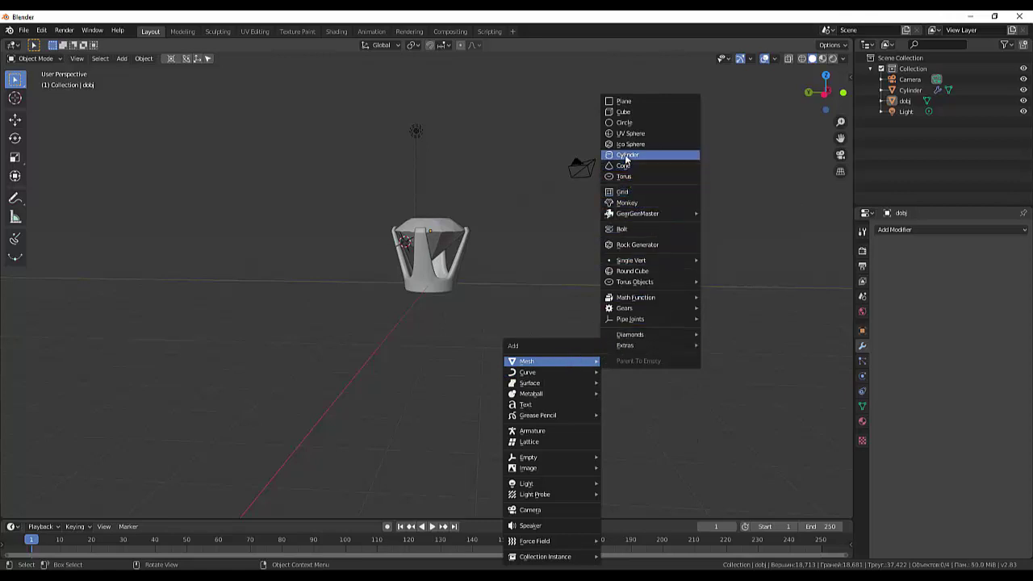
# Add a 34-vertex cylinder with 3.48 m radius and 0.92 m depth
pyautogui.click(628, 155)
pyautogui.click(144, 380)
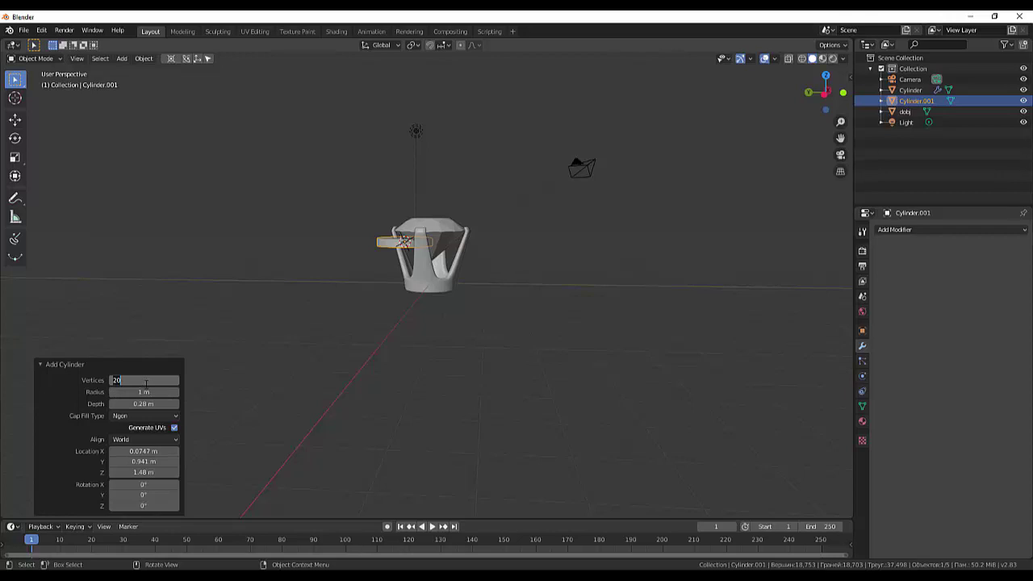
pyautogui.write('4')
pyautogui.press('Return')
pyautogui.moveTo(150, 405); pyautogui.dragTo(272, 407)
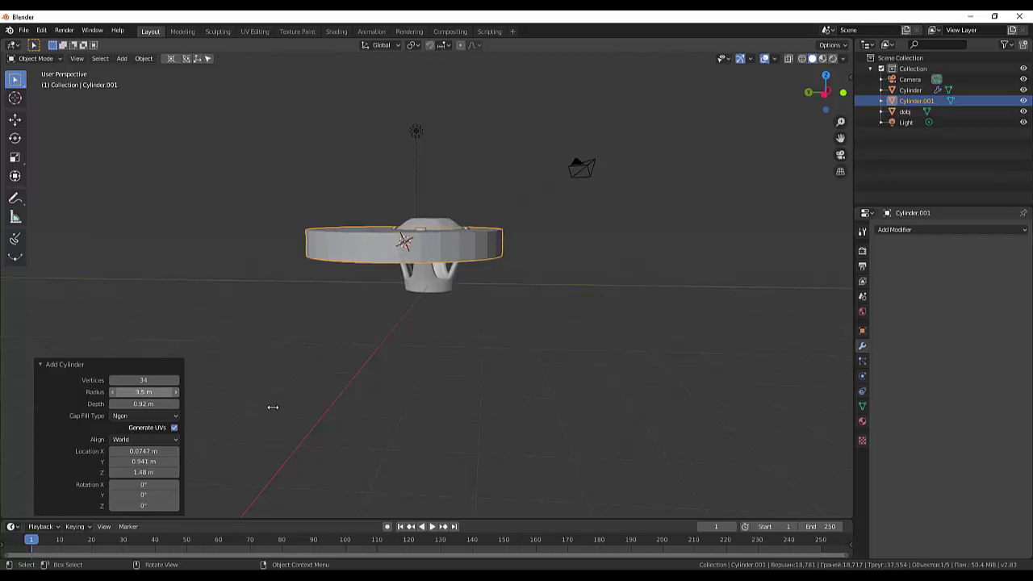
pyautogui.moveTo(272, 407); pyautogui.dragTo(291, 408)
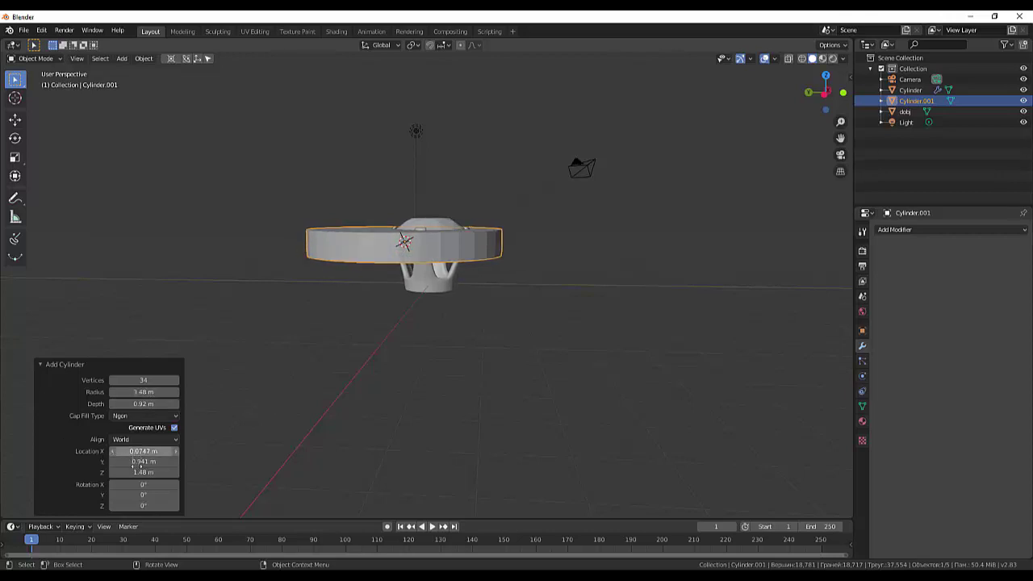
# Rotate the cylinder 90° on X, Y and Z, deselect it, and switch to right view
pyautogui.doubleClick(144, 485)
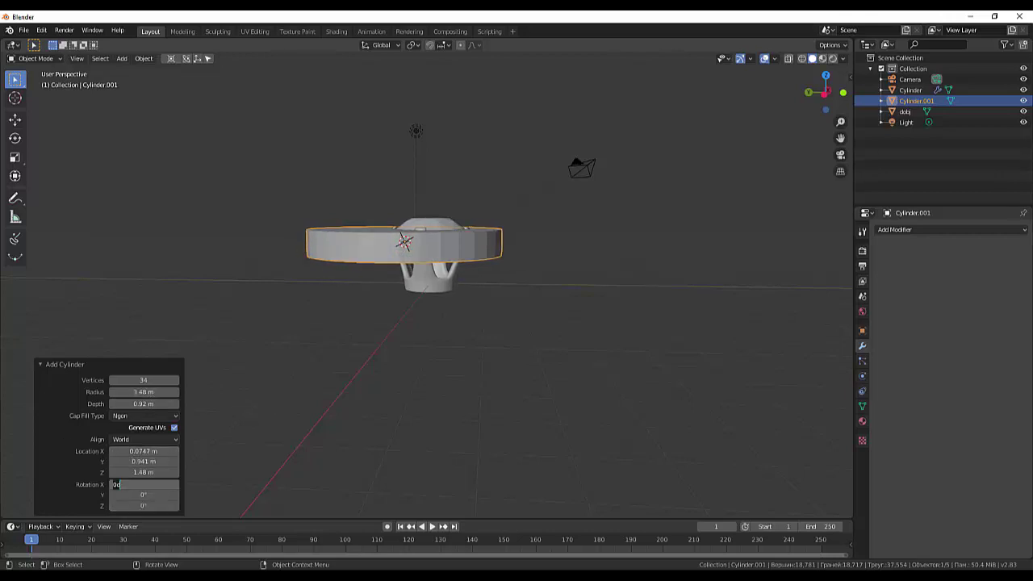
pyautogui.write('9')
pyautogui.press('Return')
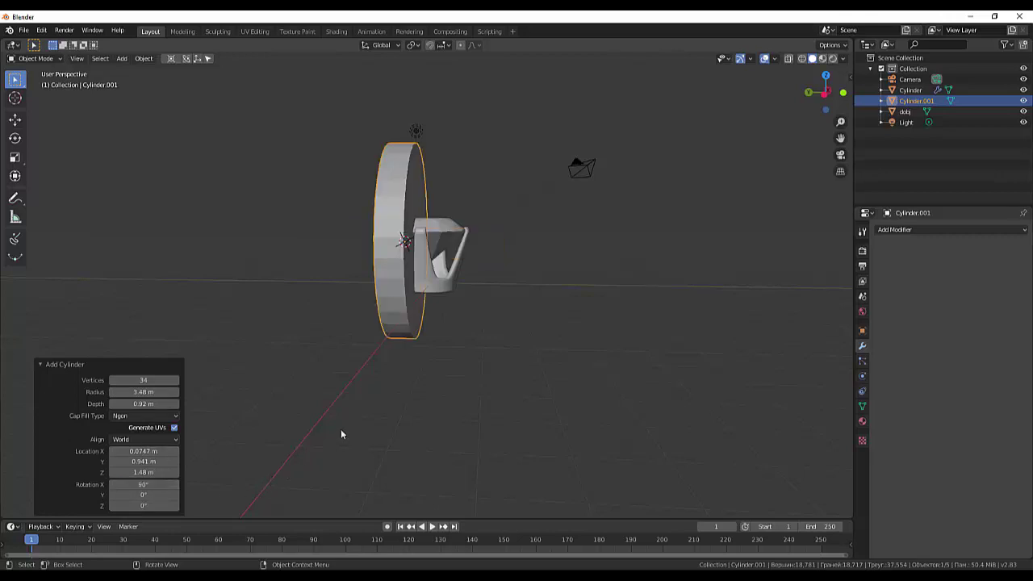
pyautogui.moveTo(341, 434); pyautogui.dragTo(367, 468, button='middle')
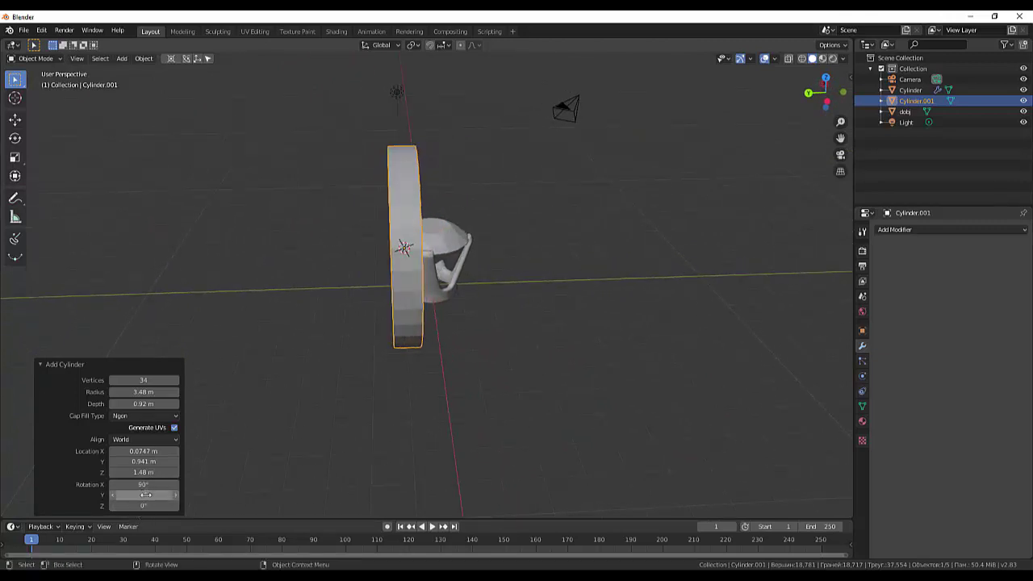
pyautogui.click(146, 495)
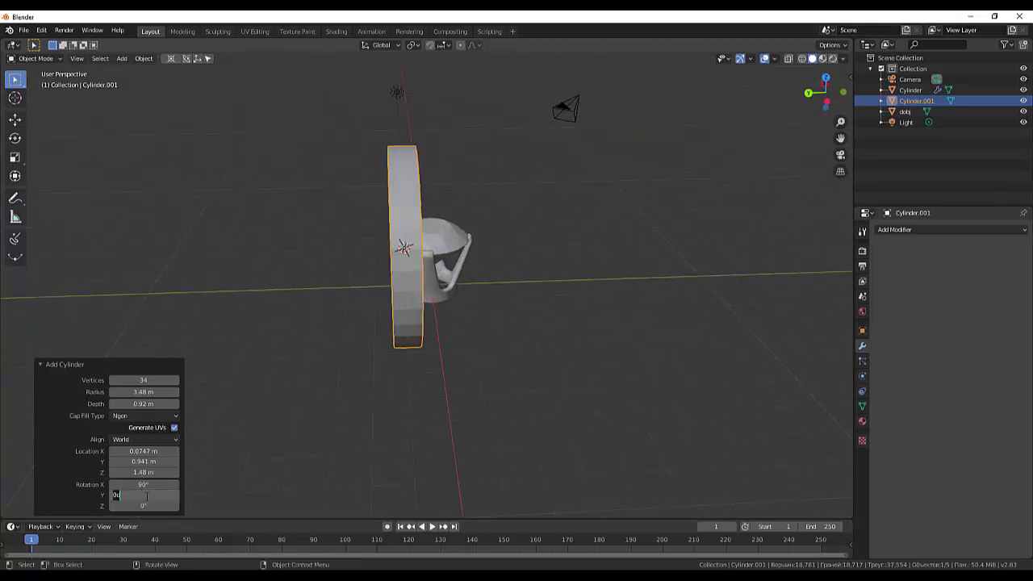
pyautogui.write('9')
pyautogui.press('Return')
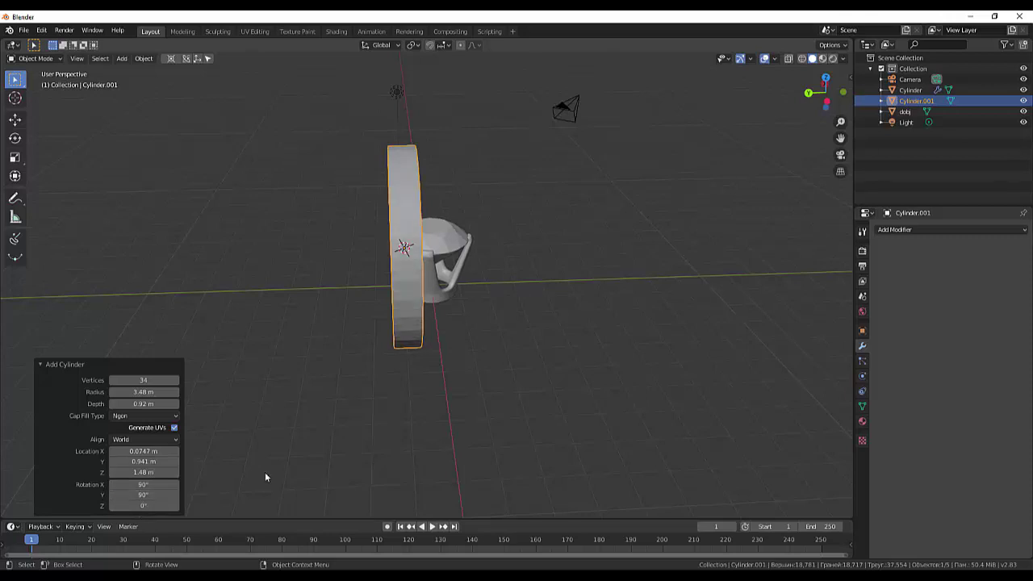
pyautogui.click(143, 505)
pyautogui.write('90')
pyautogui.press('Return')
pyautogui.moveTo(255, 455); pyautogui.dragTo(358, 391, button='middle')
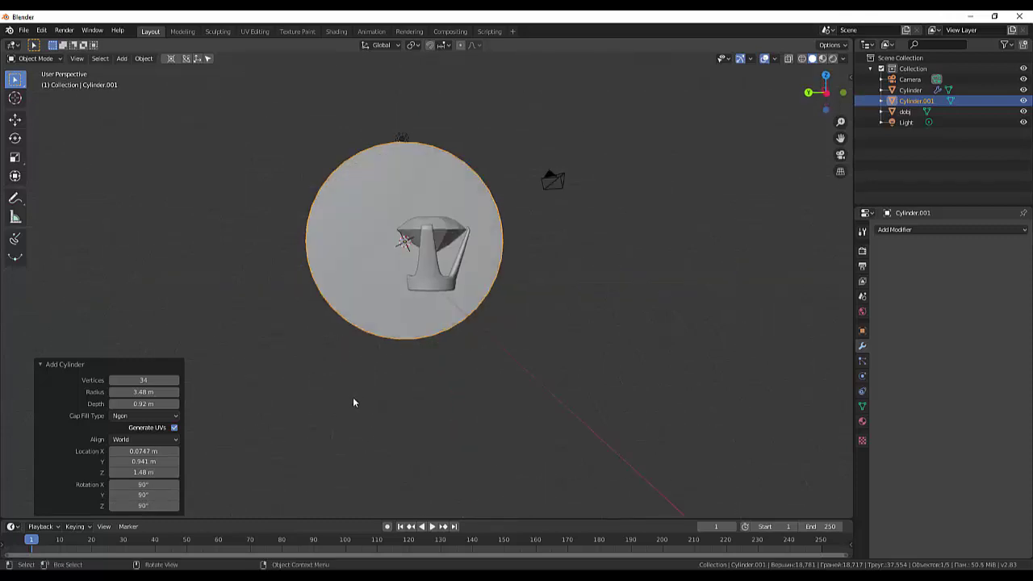
pyautogui.click(320, 425)
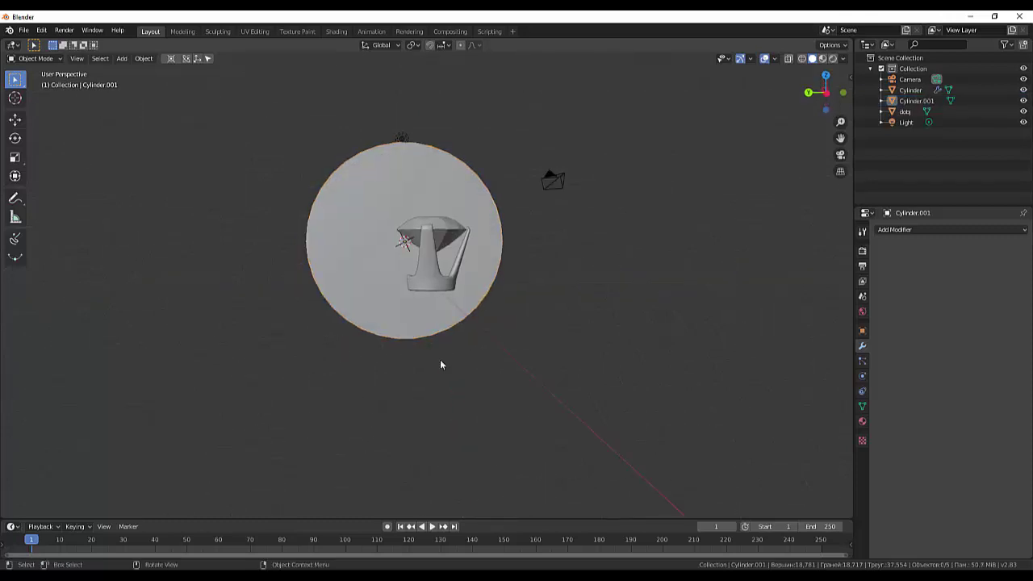
pyautogui.press('KP_3')
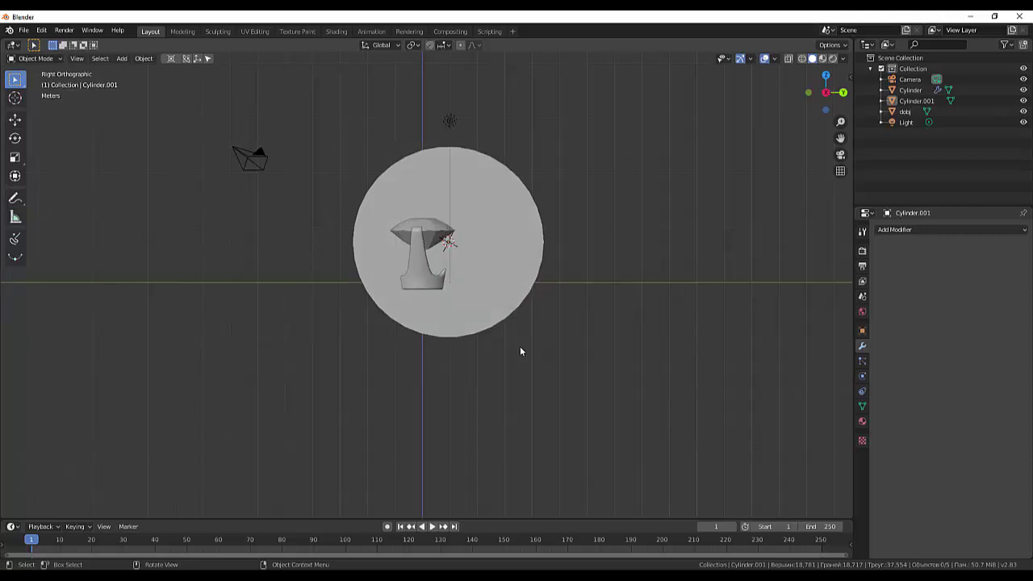
# Move Cylinder.001 down (-0.96 m Y, -5.08 m Z) until it meets the prong base
pyautogui.click(448, 242)
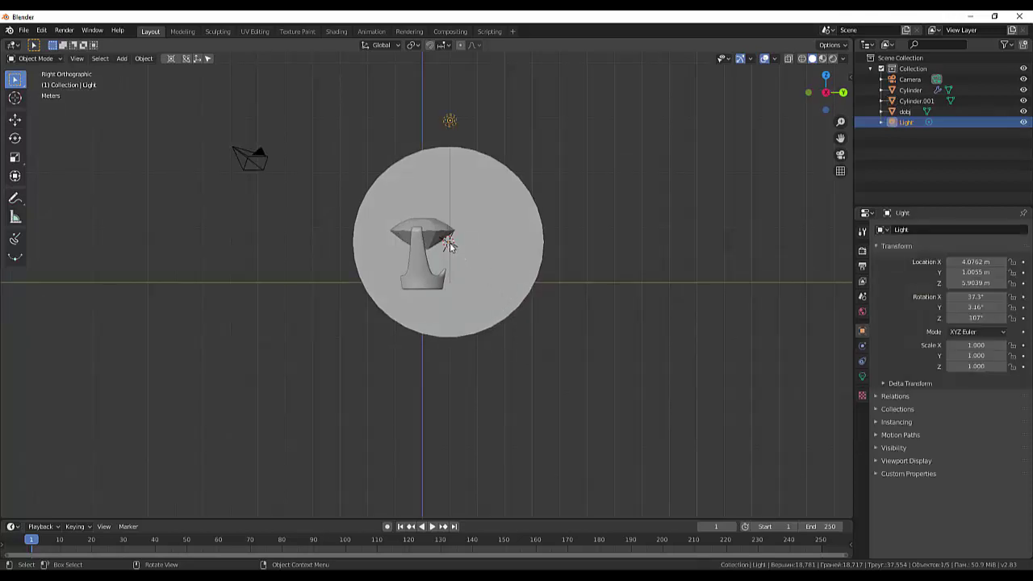
pyautogui.click(489, 258)
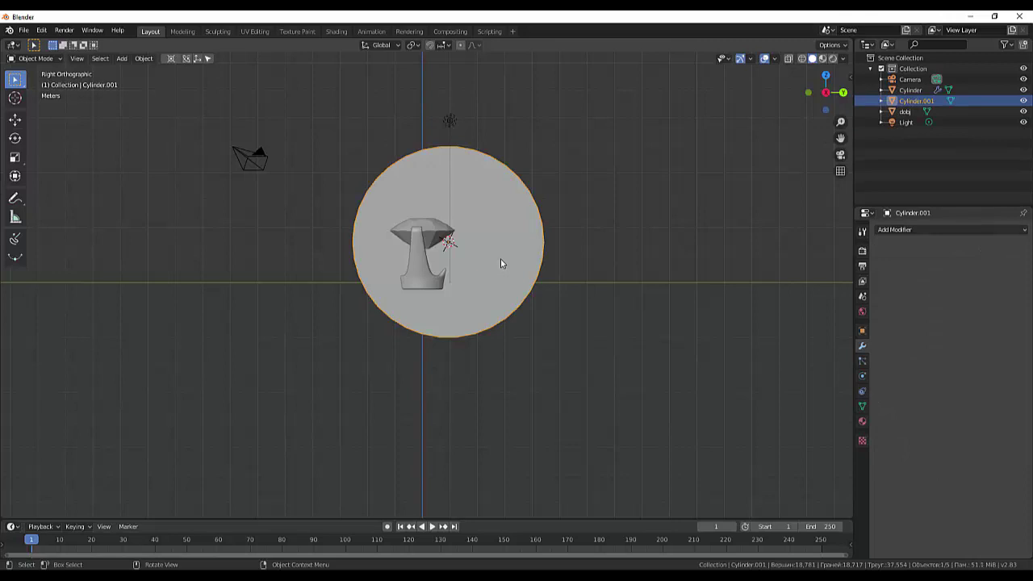
pyautogui.press('g')
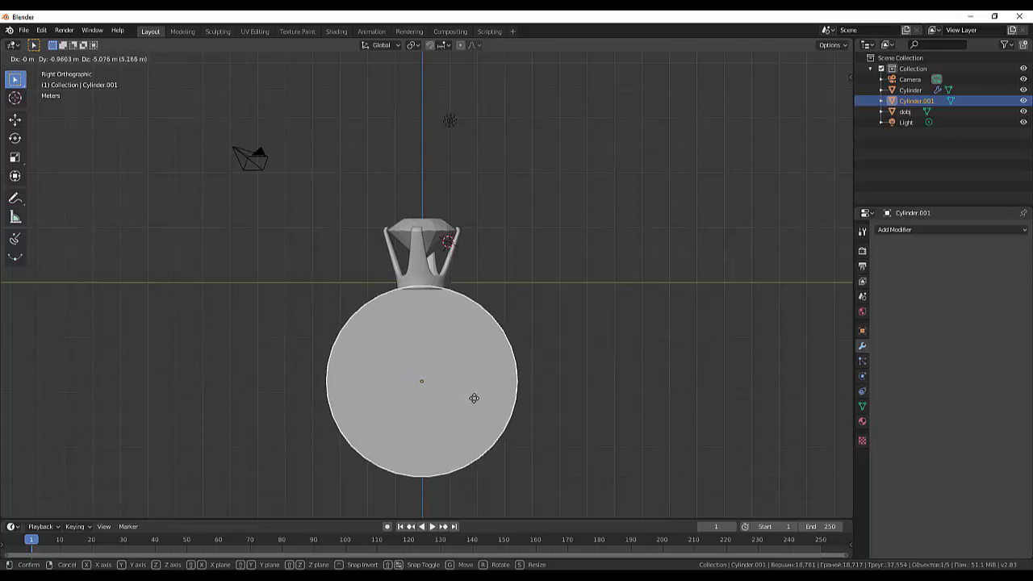
pyautogui.click(474, 398)
pyautogui.moveTo(479, 397)
pyautogui.mouseDown(button='middle')
pyautogui.moveTo(486, 436)
pyautogui.moveTo(488, 406)
pyautogui.moveTo(468, 418)
pyautogui.moveTo(456, 392)
pyautogui.mouseUp(button='middle')
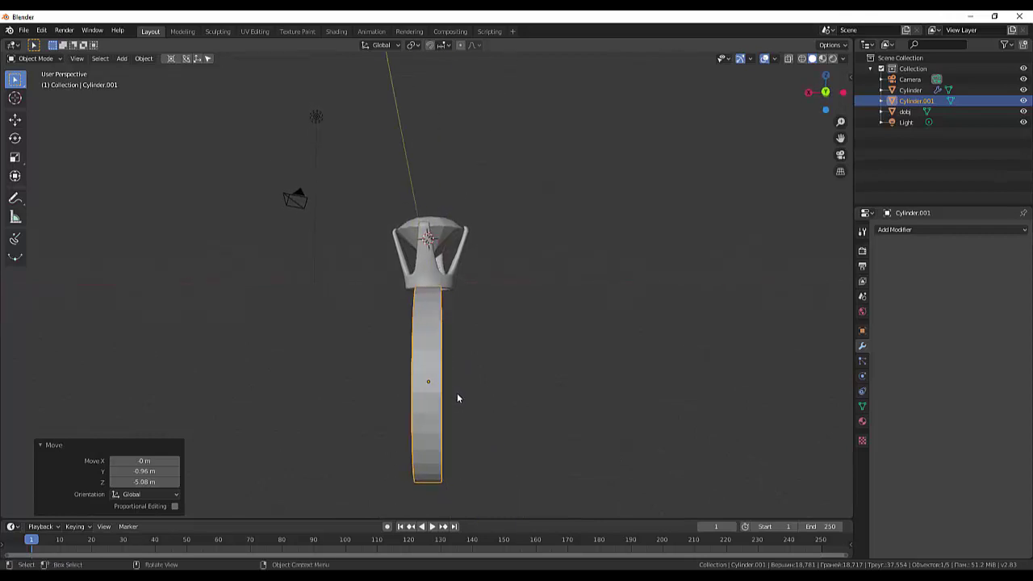
pyautogui.moveTo(461, 398)
pyautogui.mouseDown(button='middle')
pyautogui.moveTo(546, 409)
pyautogui.moveTo(449, 401)
pyautogui.mouseUp(button='middle')
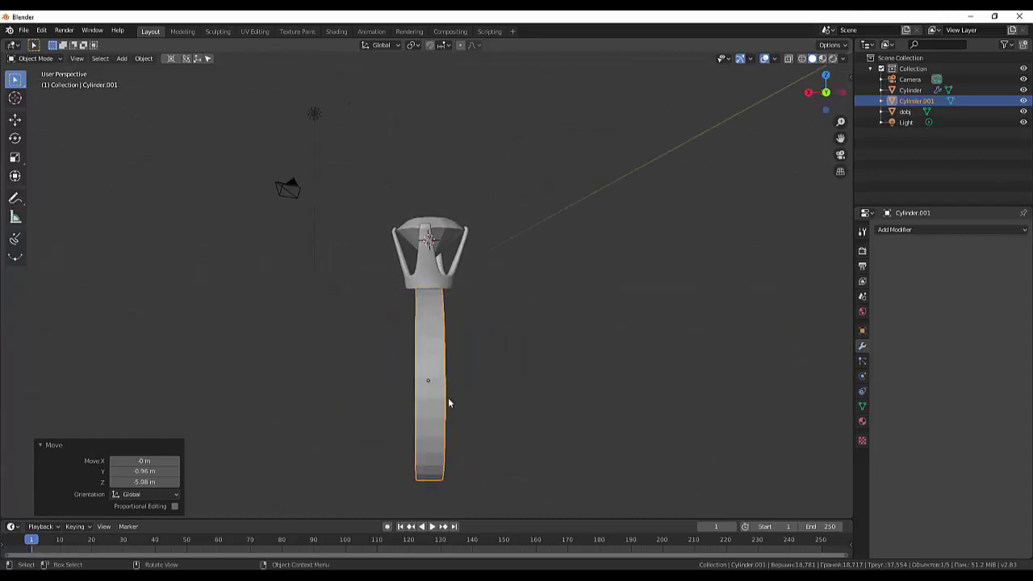
# In Edit Mode, rotate the band's right side edge loop by 2.29°
pyautogui.click(37, 58)
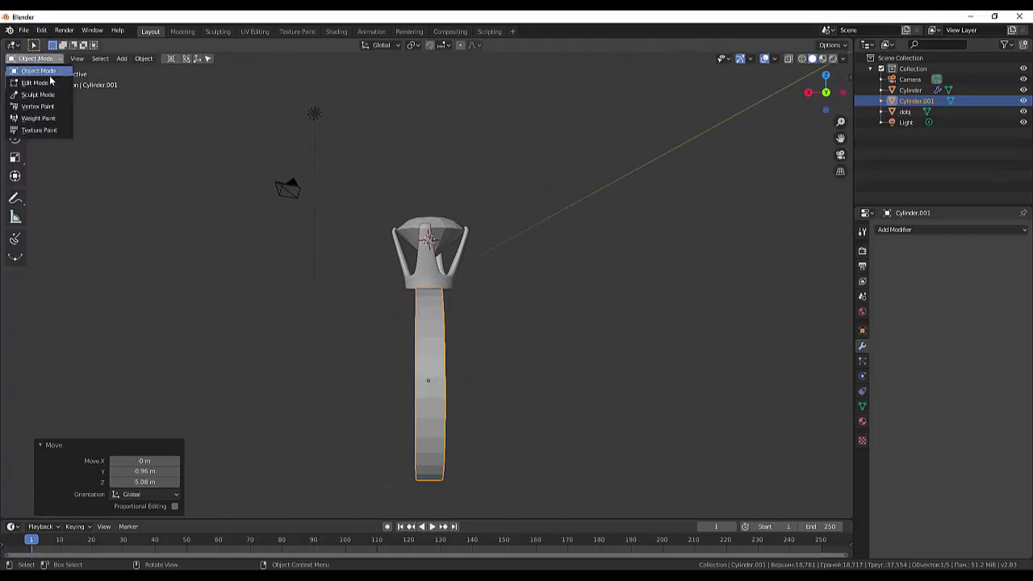
pyautogui.click(44, 83)
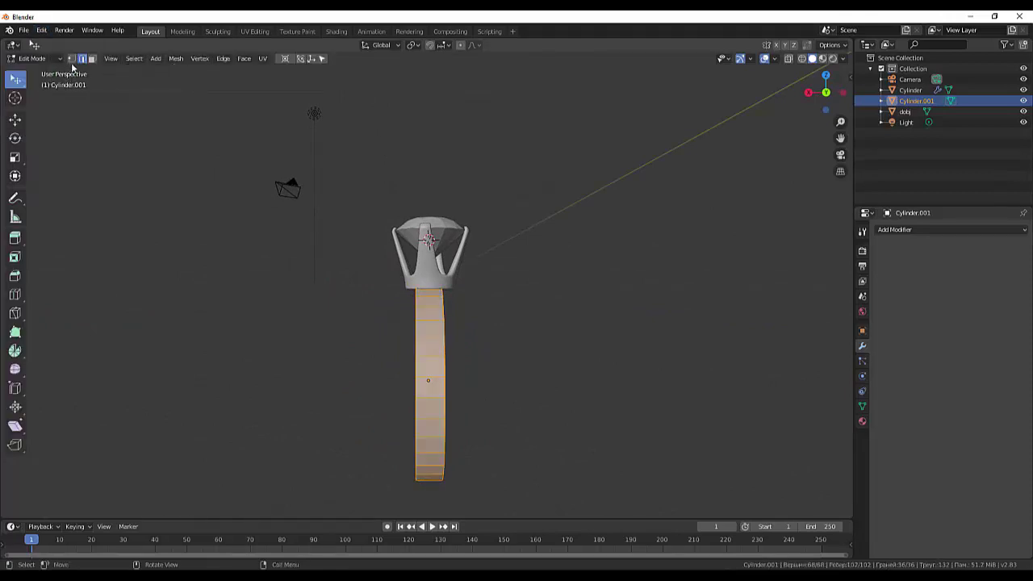
pyautogui.keyDown('alt'); pyautogui.click(446, 365); pyautogui.keyUp('alt')
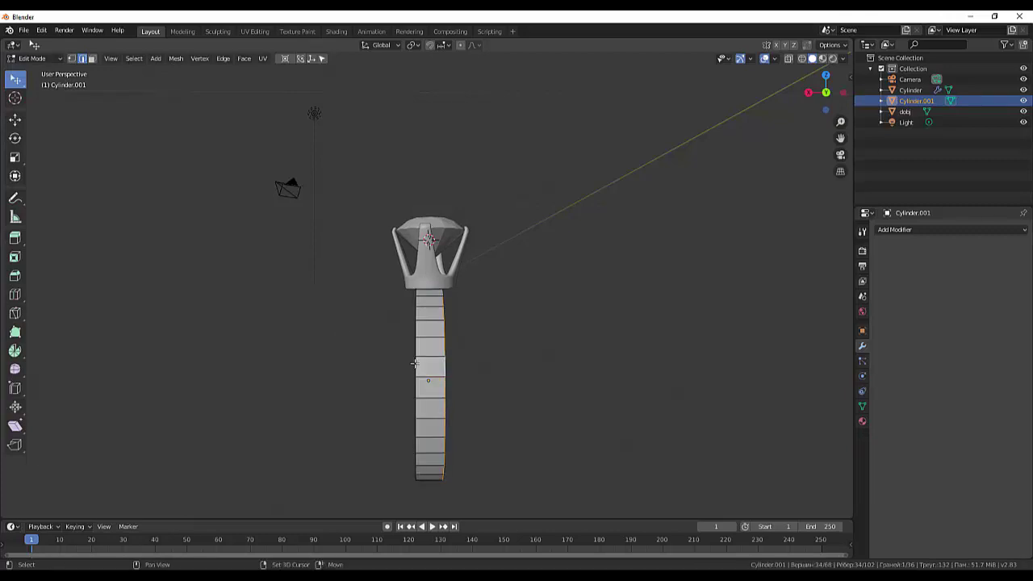
pyautogui.keyDown('alt'); pyautogui.keyDown('shift'); pyautogui.click(414, 364); pyautogui.keyUp('shift'); pyautogui.keyUp('alt')
pyautogui.moveTo(519, 358); pyautogui.dragTo(523, 354, button='middle')
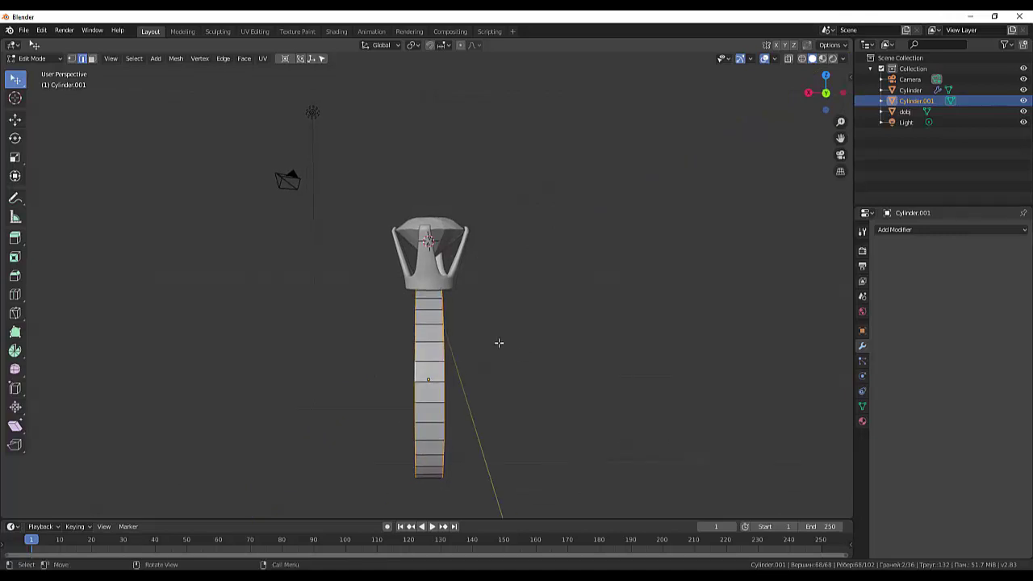
pyautogui.keyDown('alt'); pyautogui.click(442, 335); pyautogui.keyUp('alt')
pyautogui.press('r')
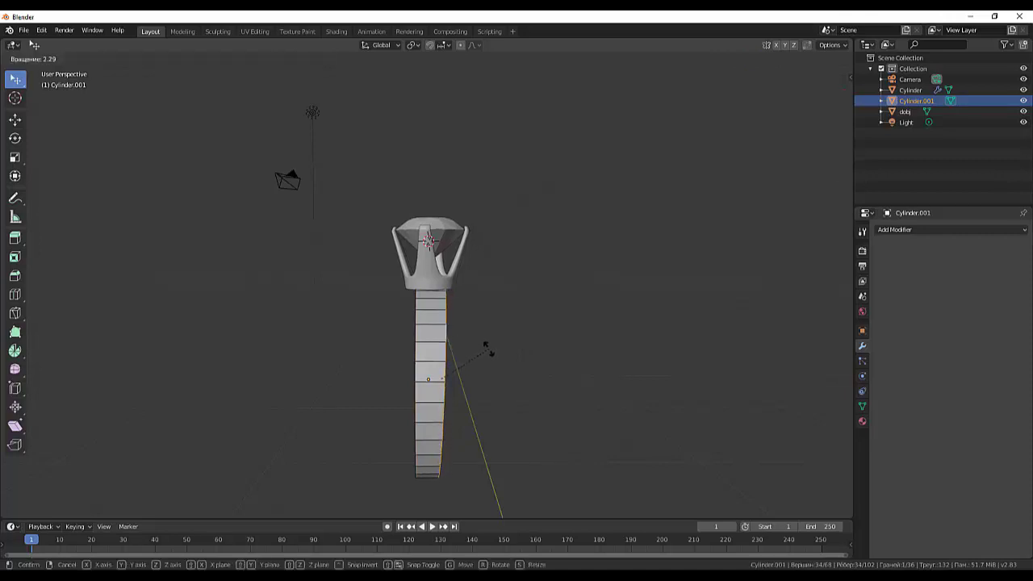
pyautogui.click(485, 347)
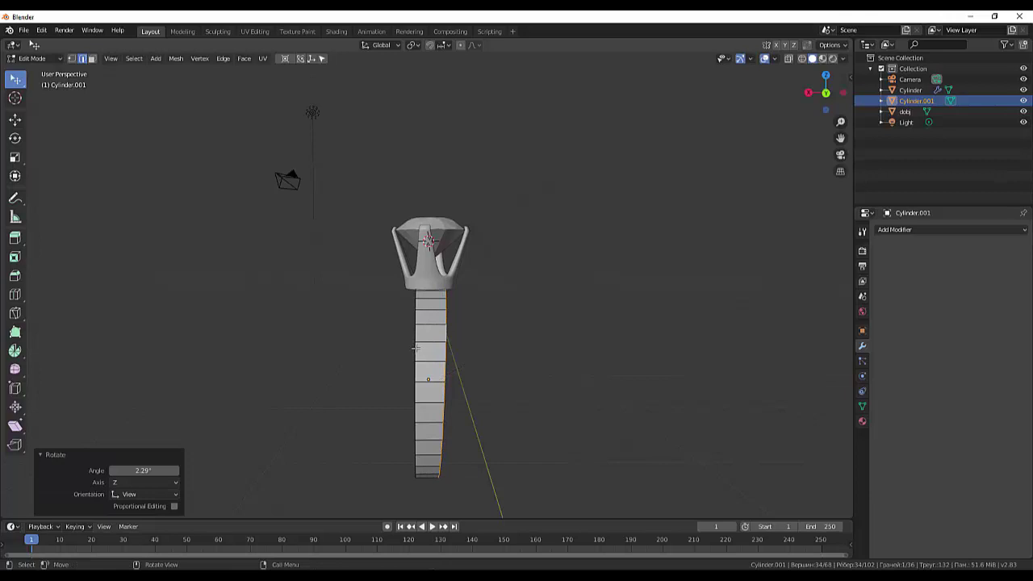
# Rotate the left side edge loop by -2.29° using the Angle field
pyautogui.keyDown('alt'); pyautogui.click(415, 347); pyautogui.keyUp('alt')
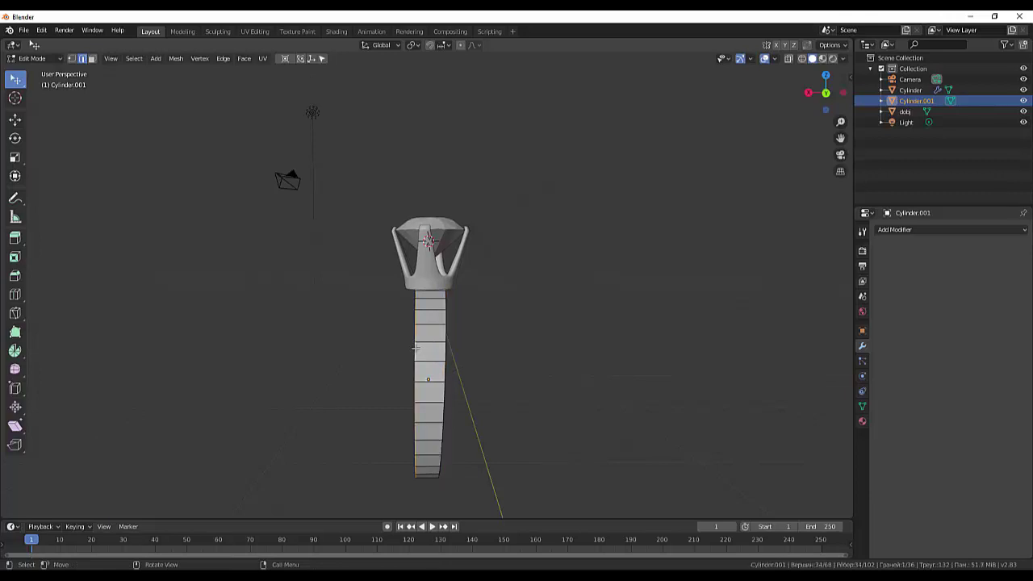
pyautogui.press('r')
pyautogui.click(415, 349)
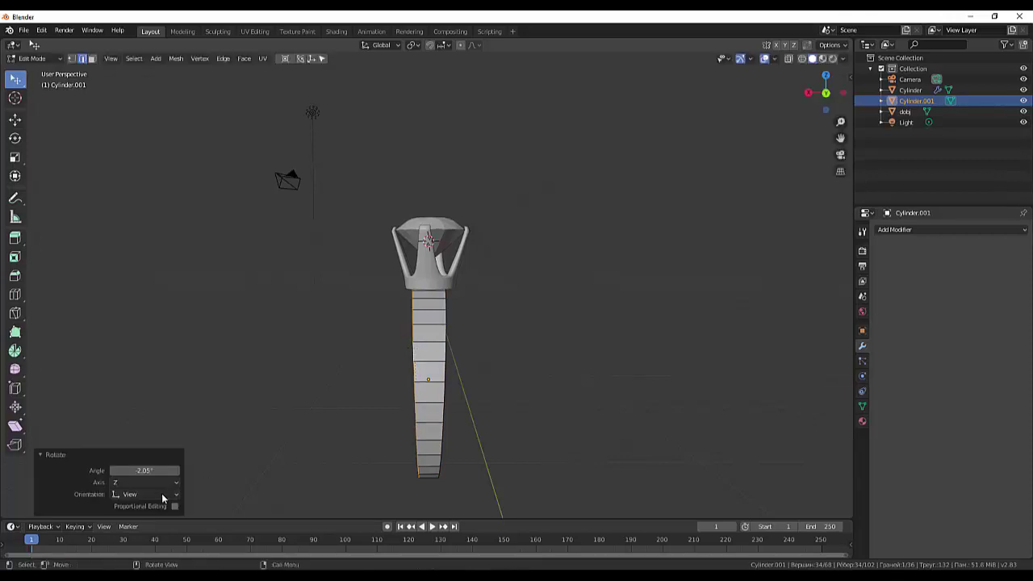
pyautogui.click(145, 470)
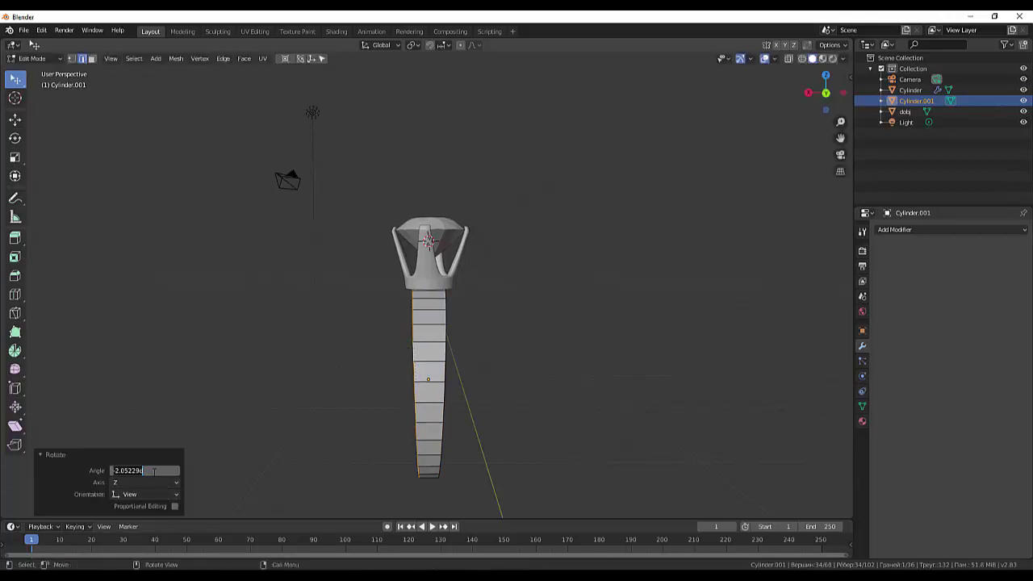
pyautogui.press('BackSpace')
pyautogui.press('Return')
pyautogui.moveTo(440, 454)
pyautogui.mouseDown(button='middle')
pyautogui.moveTo(509, 402)
pyautogui.moveTo(454, 417)
pyautogui.moveTo(491, 397)
pyautogui.mouseUp(button='middle')
pyautogui.click(490, 397)
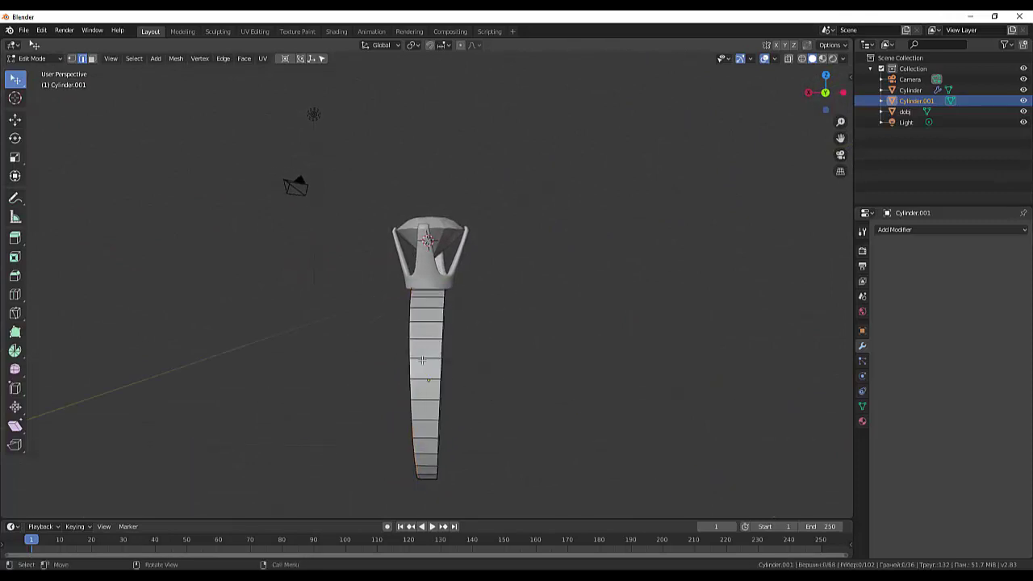
pyautogui.click(34, 58)
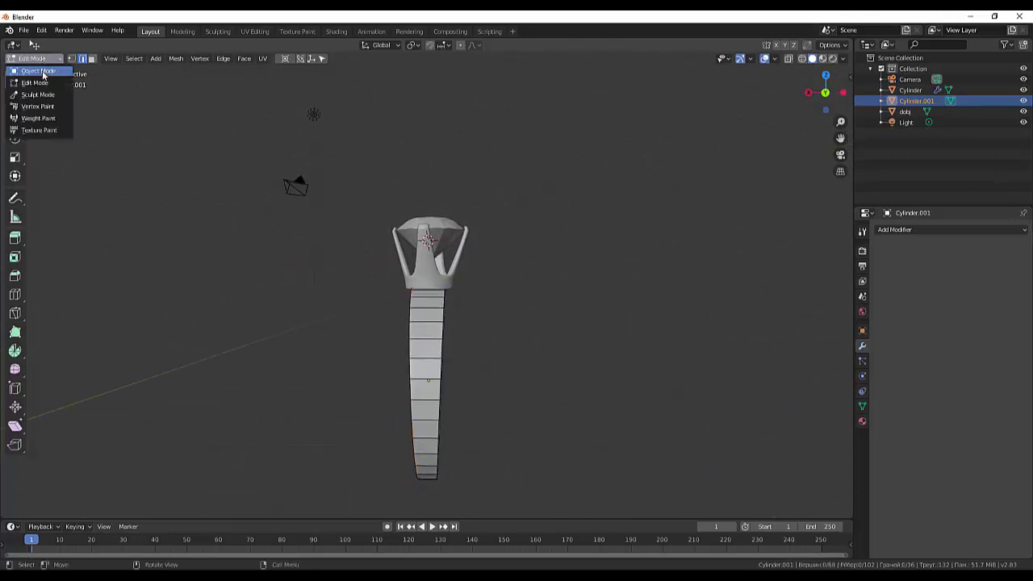
# In Object Mode, scale the disc 1.591 along X to widen the band
pyautogui.click(43, 72)
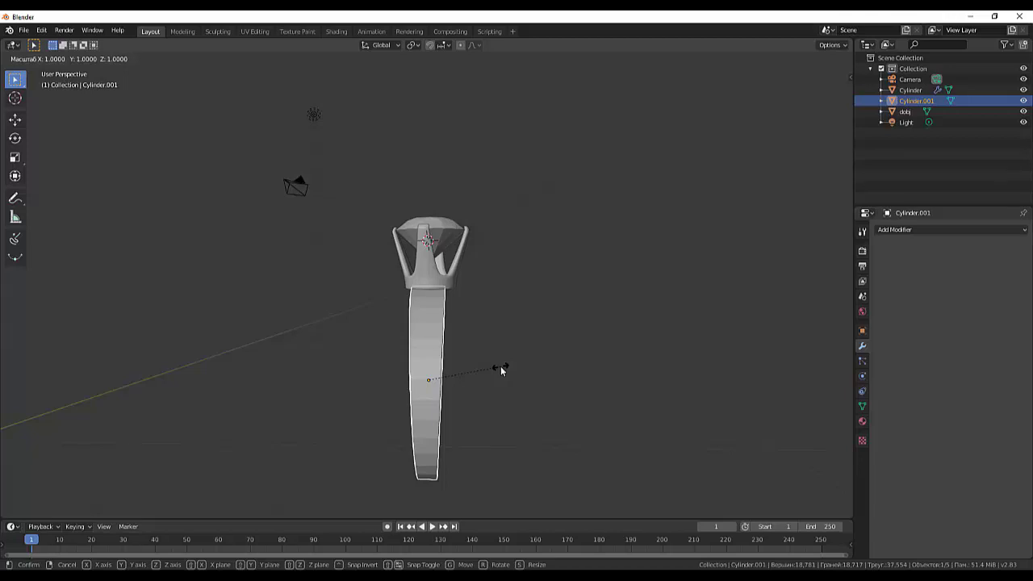
pyautogui.press('x')
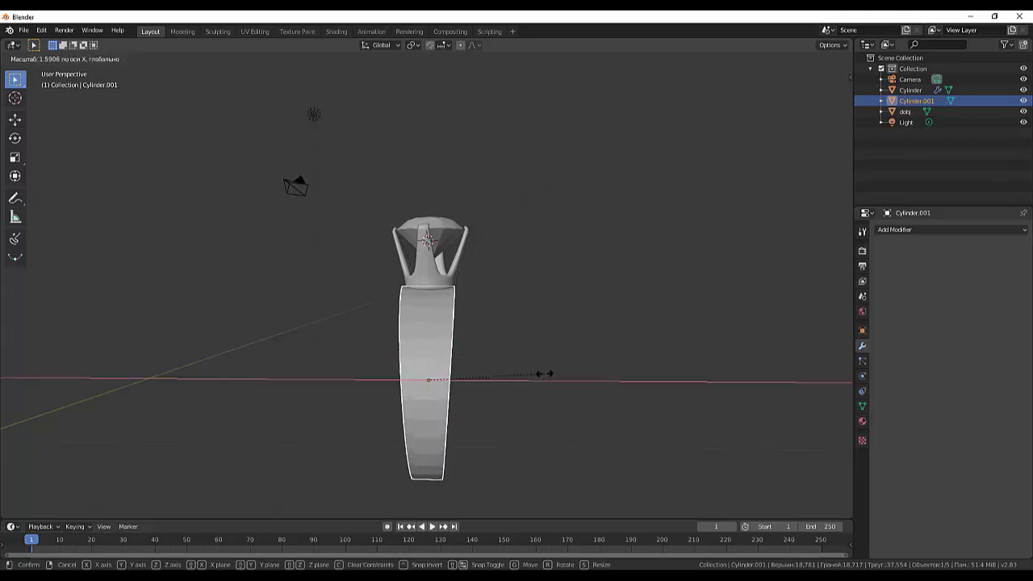
pyautogui.click(541, 367)
pyautogui.moveTo(538, 360)
pyautogui.mouseDown(button='middle')
pyautogui.moveTo(607, 369)
pyautogui.moveTo(694, 333)
pyautogui.moveTo(699, 365)
pyautogui.moveTo(671, 397)
pyautogui.moveTo(634, 358)
pyautogui.moveTo(601, 359)
pyautogui.mouseUp(button='middle')
pyautogui.click(437, 393)
pyautogui.moveTo(492, 387); pyautogui.dragTo(565, 367, button='middle')
pyautogui.click(101, 58)
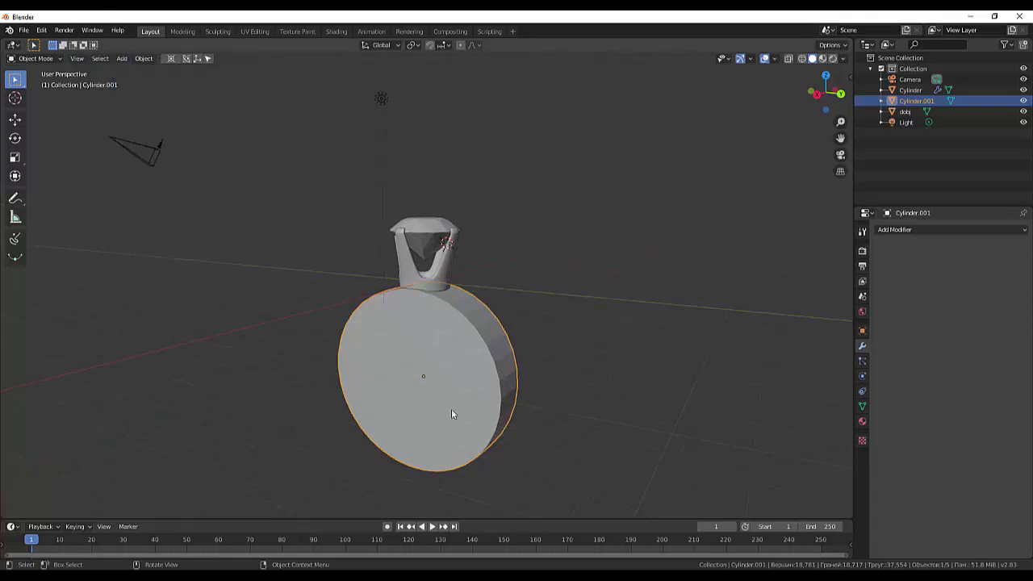
# In Edit Mode, select the disc's front and back faces and inset them
pyautogui.click(100, 58)
pyautogui.click(33, 59)
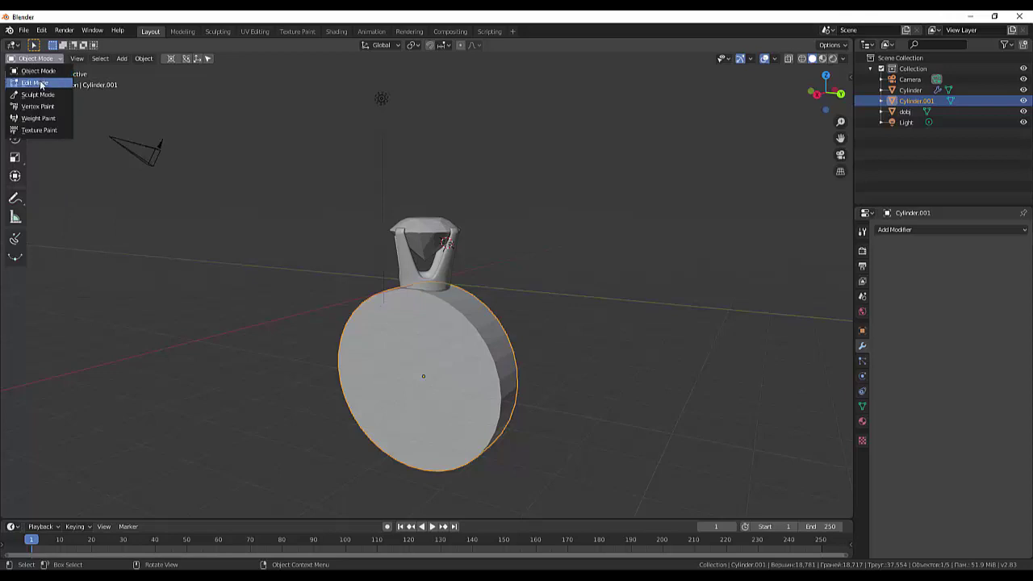
pyautogui.click(43, 81)
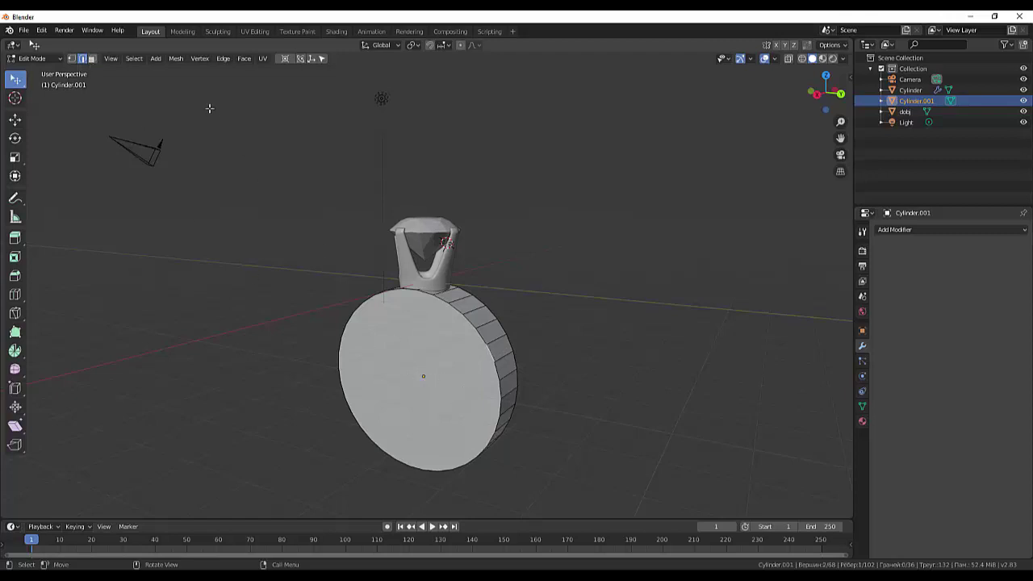
pyautogui.click(92, 58)
pyautogui.click(427, 428)
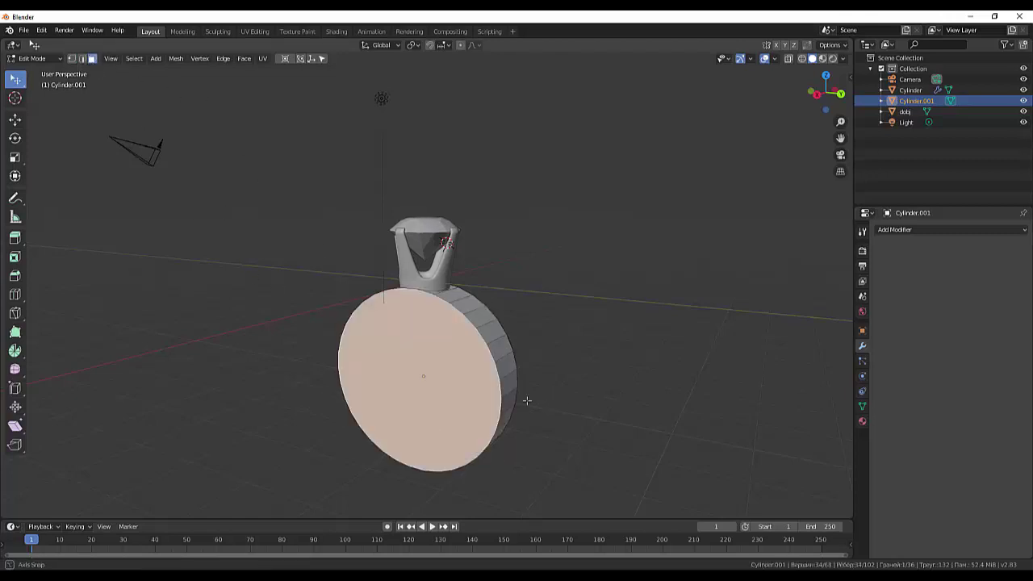
pyautogui.moveTo(526, 400)
pyautogui.mouseDown(button='middle')
pyautogui.moveTo(484, 372)
pyautogui.moveTo(565, 396)
pyautogui.moveTo(652, 379)
pyautogui.mouseUp(button='middle')
pyautogui.keyDown('shift'); pyautogui.click(472, 359); pyautogui.keyUp('shift')
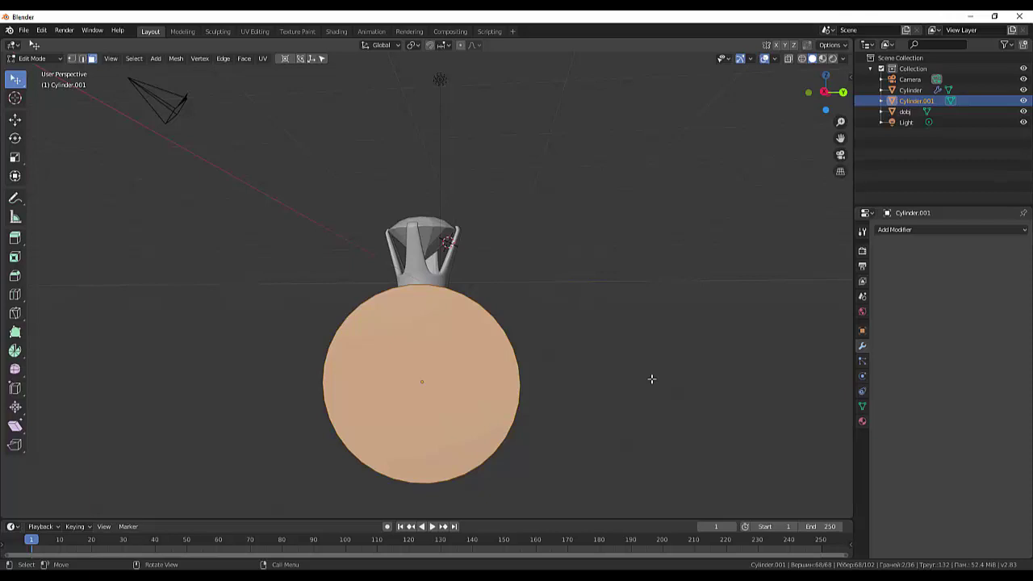
pyautogui.press('i')
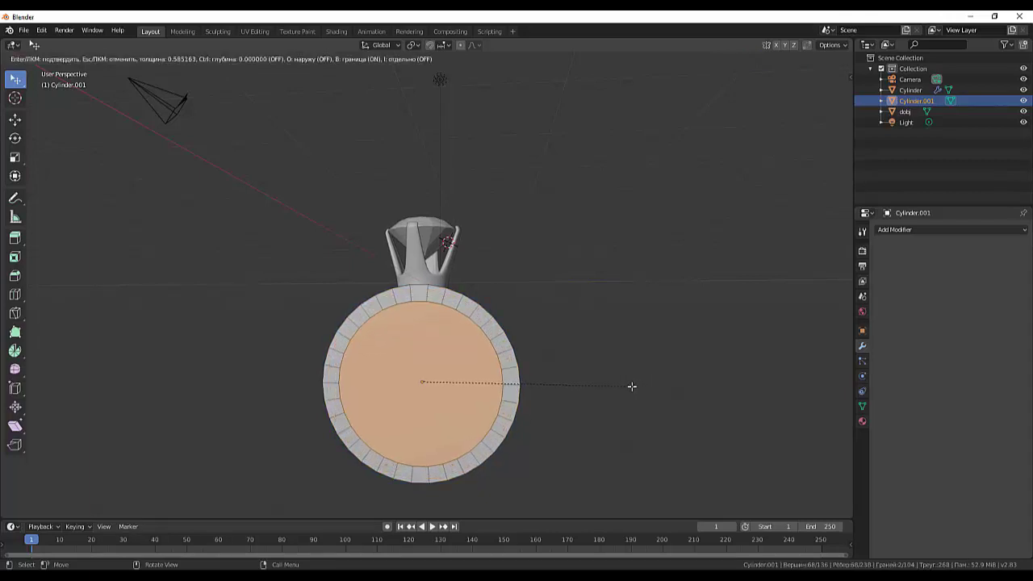
pyautogui.click(632, 386)
# Select the front and back inner faces and bridge their edge loops into a hollow centre
pyautogui.click(678, 394)
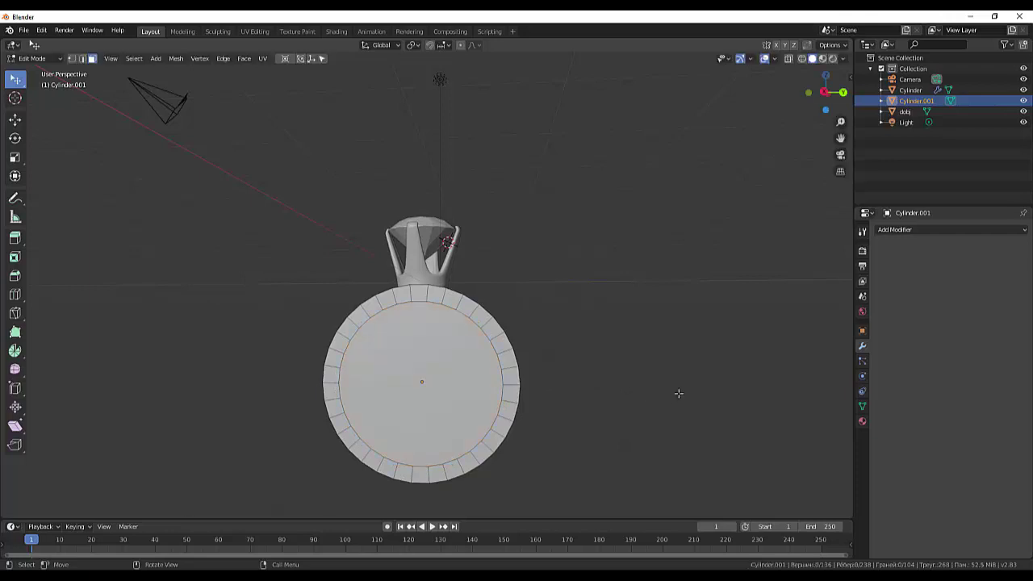
pyautogui.moveTo(678, 395); pyautogui.dragTo(667, 421, button='middle')
pyautogui.click(468, 385)
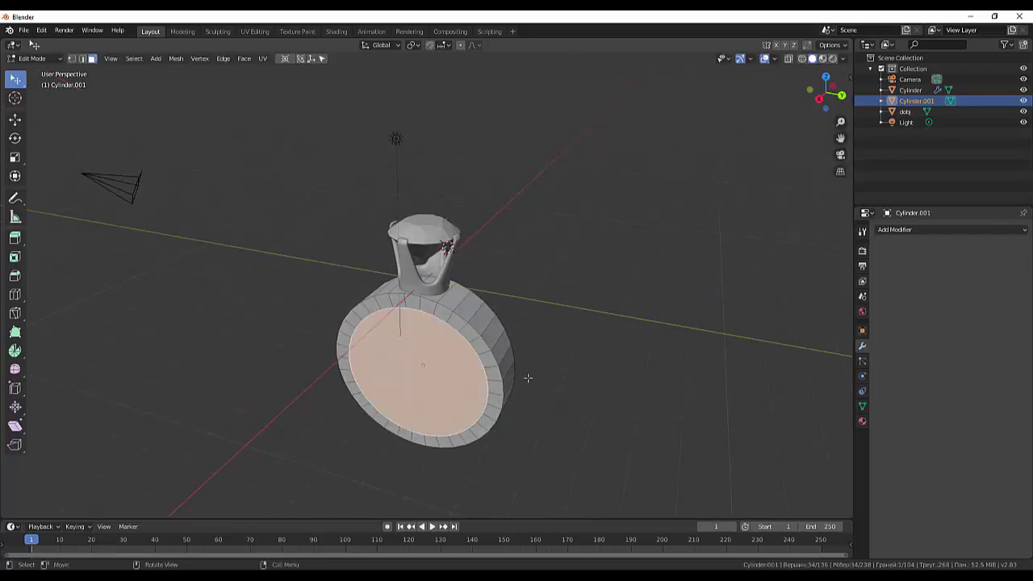
pyautogui.moveTo(607, 359); pyautogui.dragTo(485, 367, button='middle')
pyautogui.keyDown('shift'); pyautogui.click(482, 366); pyautogui.keyUp('shift')
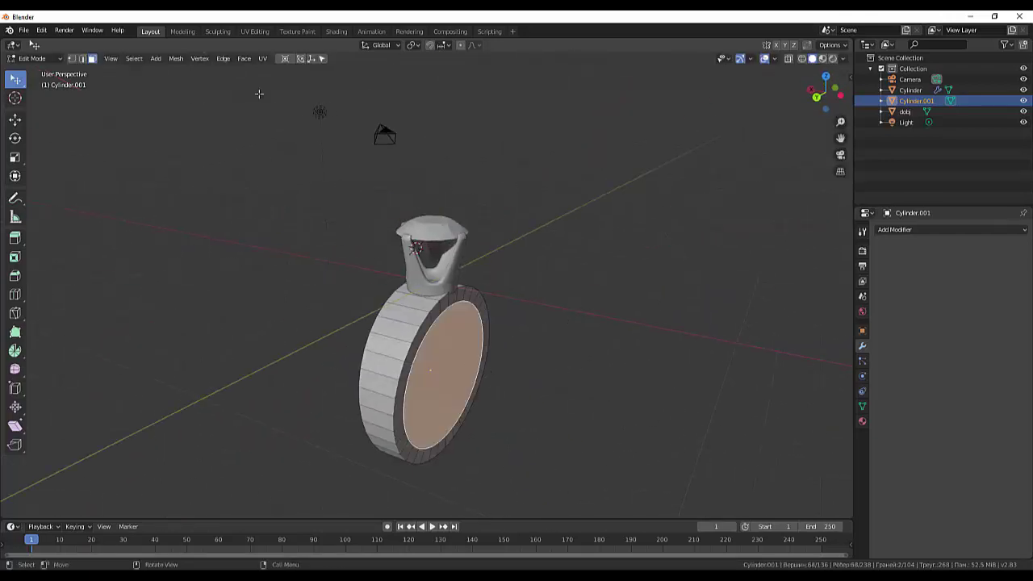
pyautogui.click(224, 58)
pyautogui.click(242, 89)
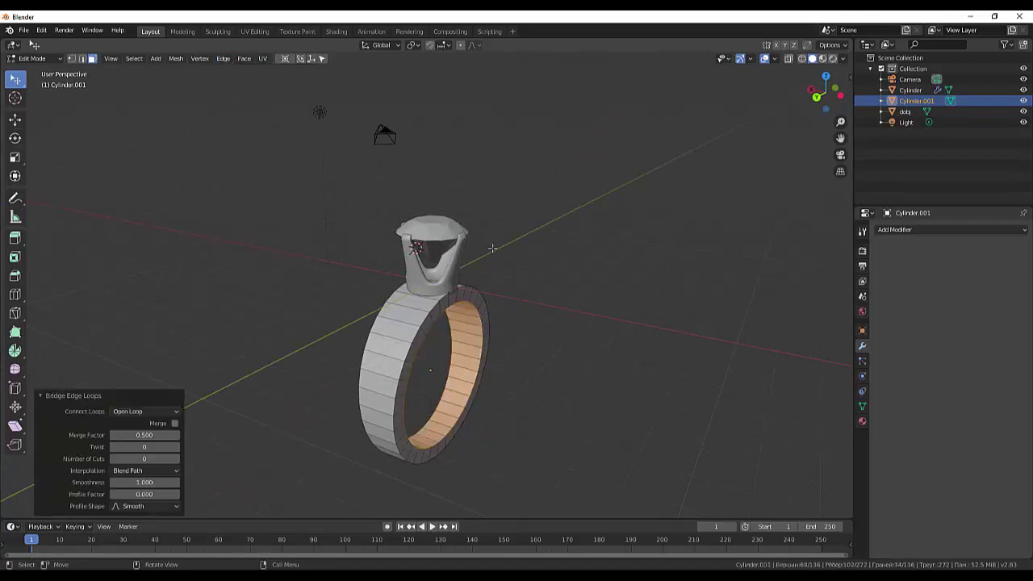
# Deselect the bridged inner loop and return to Object Mode
pyautogui.moveTo(492, 248)
pyautogui.mouseDown(button='middle')
pyautogui.moveTo(544, 261)
pyautogui.moveTo(661, 219)
pyautogui.moveTo(673, 225)
pyautogui.mouseUp(button='middle')
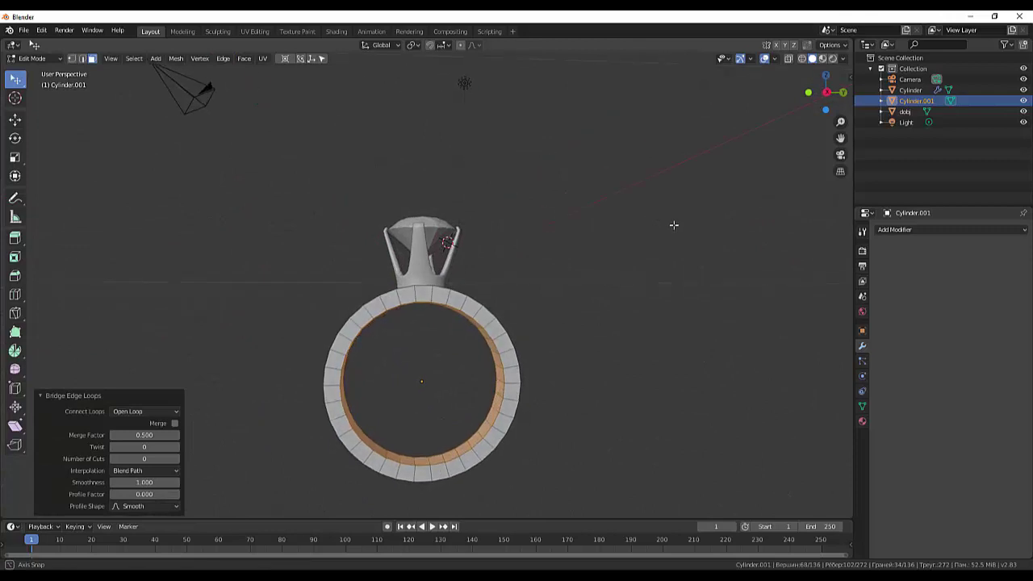
pyautogui.scroll(-3, 606, 311)
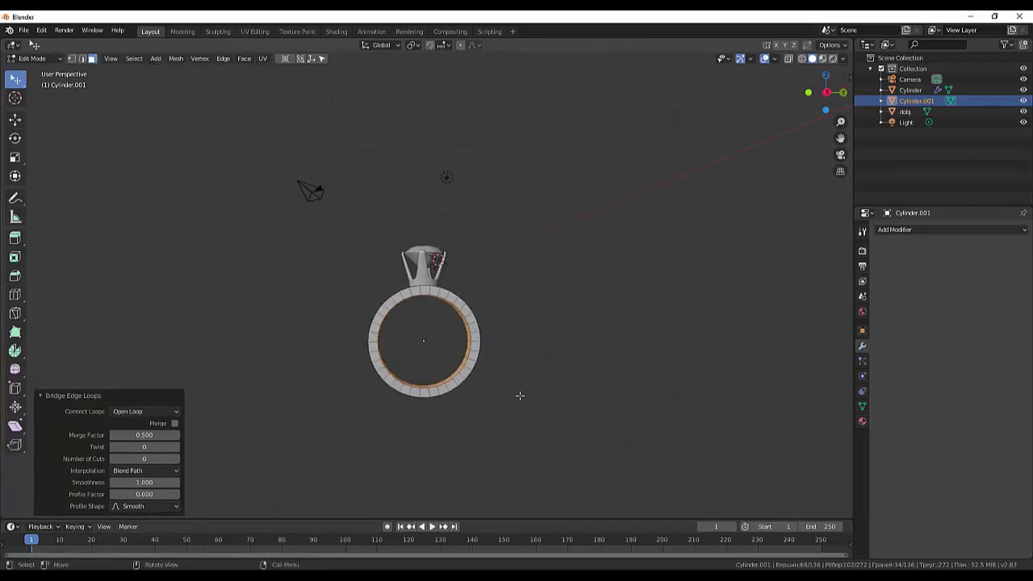
pyautogui.click(520, 396)
pyautogui.click(474, 346)
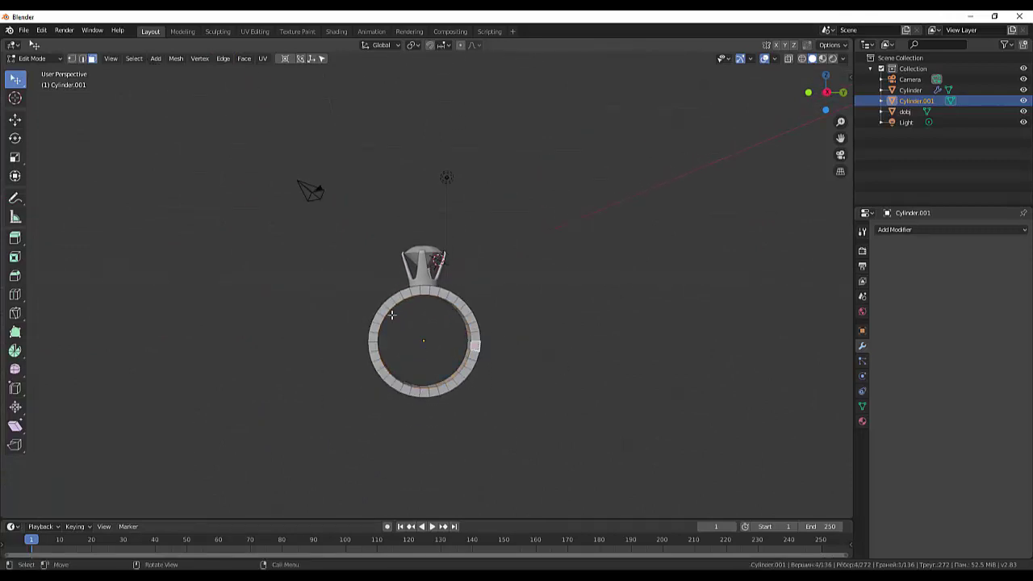
pyautogui.click(45, 59)
pyautogui.click(47, 70)
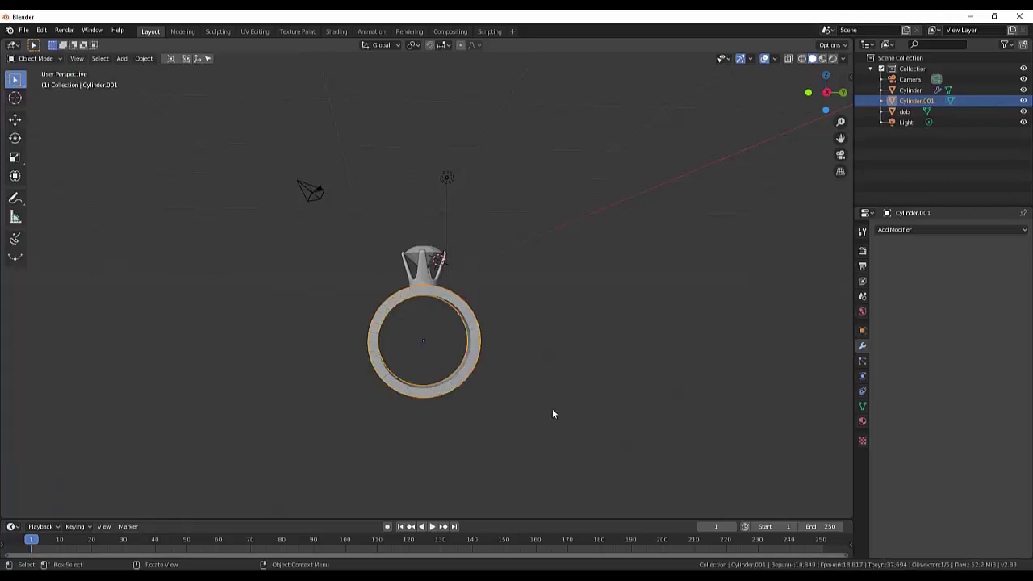
# Select the prong setting and diamond and scale them to 0.804
pyautogui.moveTo(481, 415); pyautogui.dragTo(479, 420, button='middle')
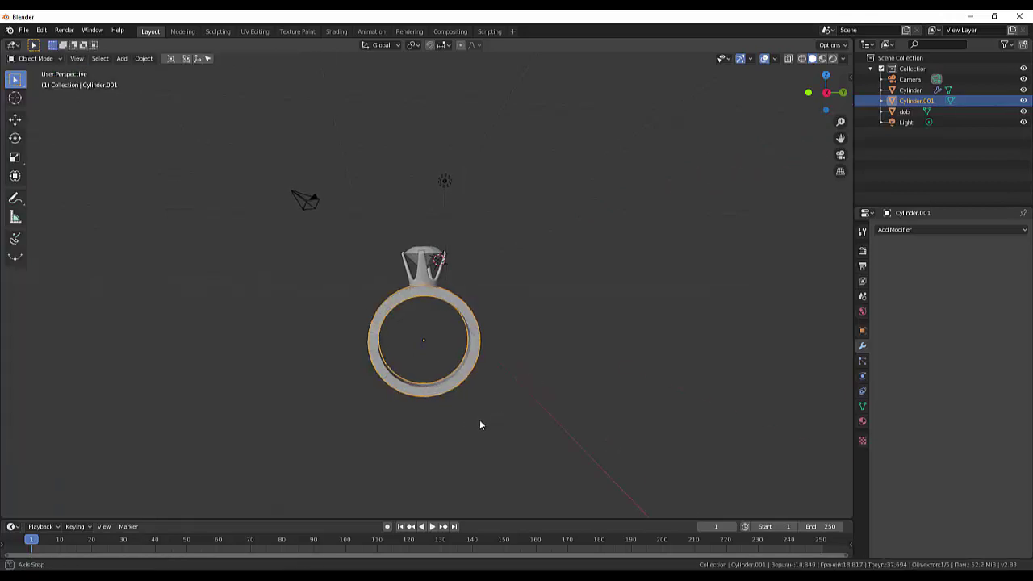
pyautogui.click(422, 276)
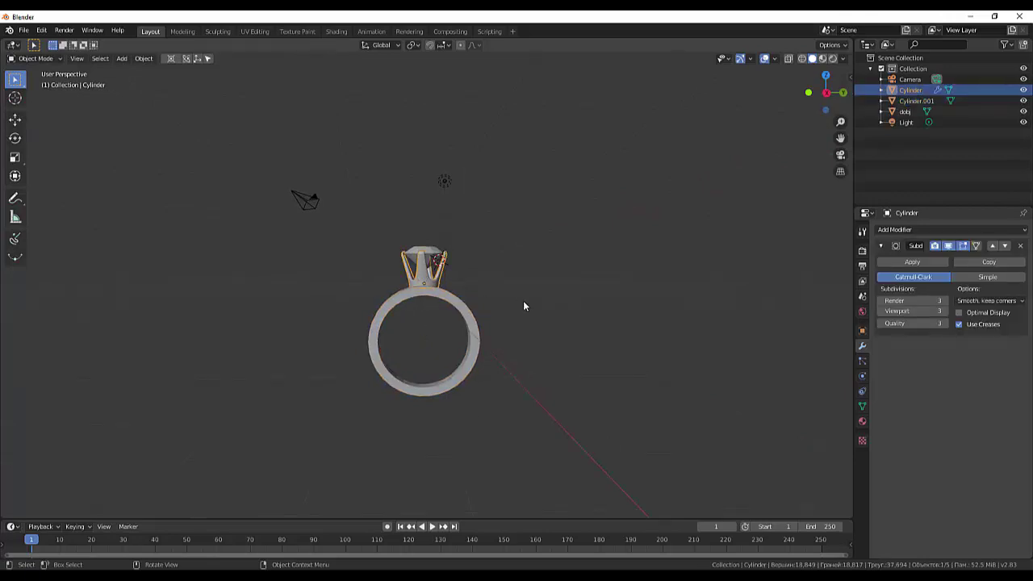
pyautogui.moveTo(523, 300)
pyautogui.mouseDown(button='middle')
pyautogui.moveTo(514, 322)
pyautogui.moveTo(476, 320)
pyautogui.mouseUp(button='middle')
pyautogui.keyDown('shift'); pyautogui.click(426, 263); pyautogui.keyUp('shift')
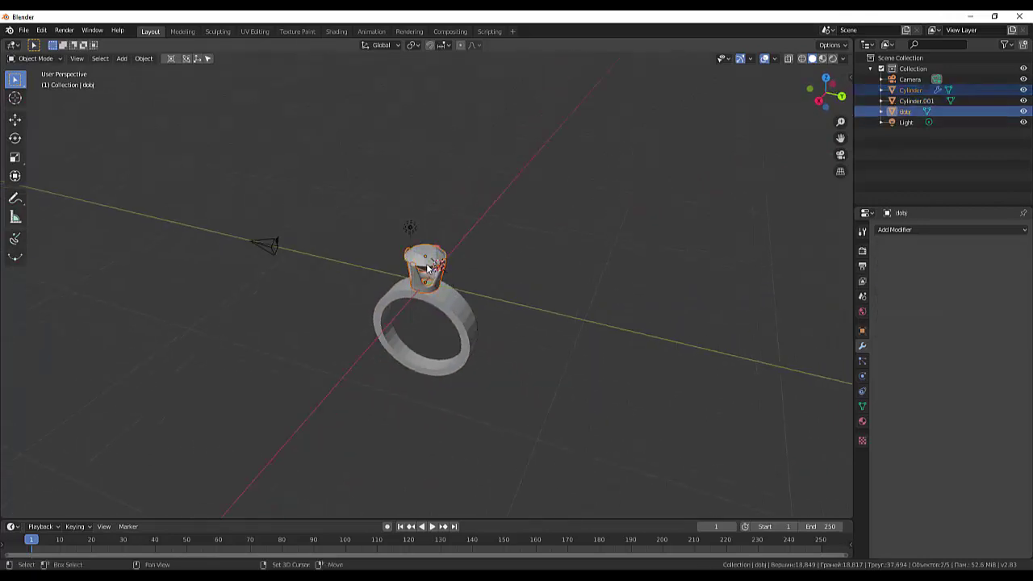
pyautogui.press('s')
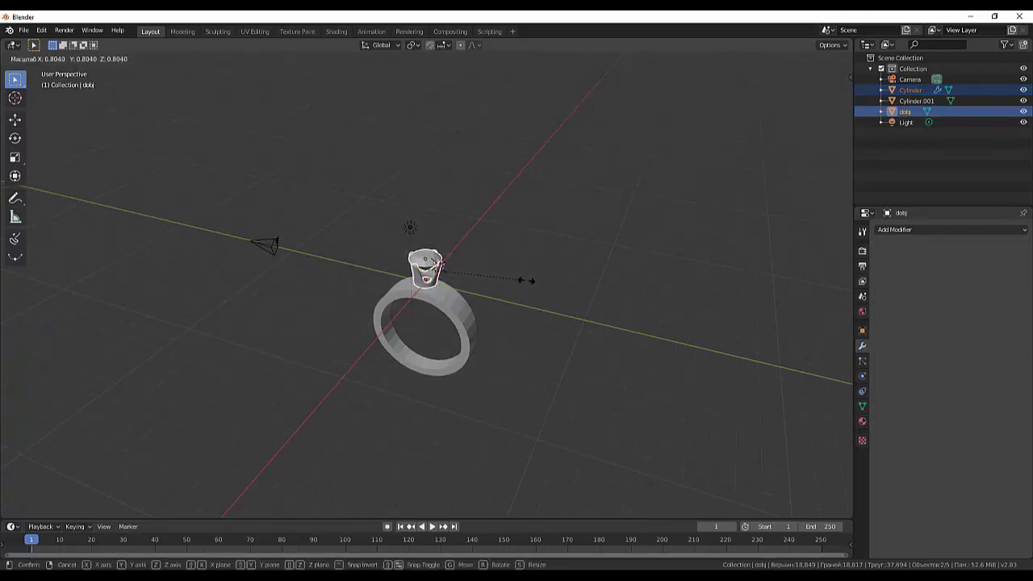
pyautogui.click(524, 281)
# Lower the setting and diamond 0.275 m along Z onto the band, then select the ring band
pyautogui.moveTo(534, 258)
pyautogui.mouseDown(button='middle')
pyautogui.moveTo(548, 202)
pyautogui.moveTo(564, 216)
pyautogui.moveTo(538, 243)
pyautogui.mouseUp(button='middle')
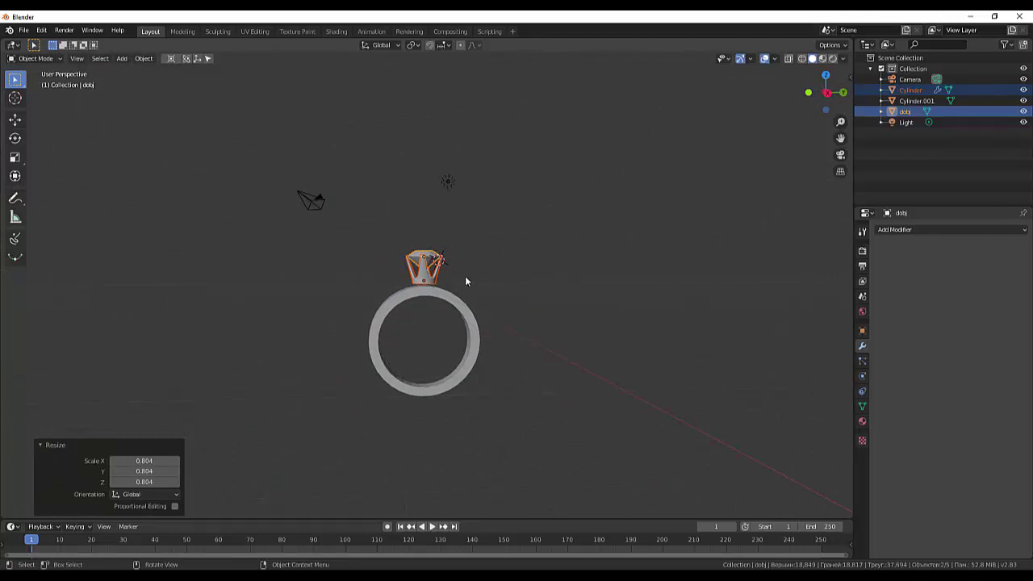
pyautogui.moveTo(466, 281); pyautogui.dragTo(471, 271, button='middle')
pyautogui.scroll(2, 462, 267)
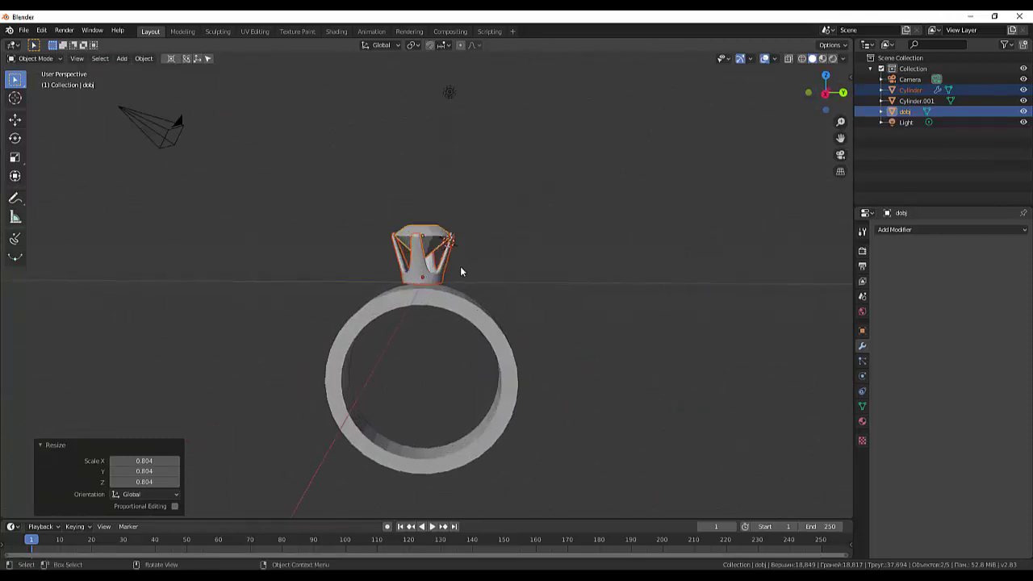
pyautogui.press('g')
pyautogui.press('z')
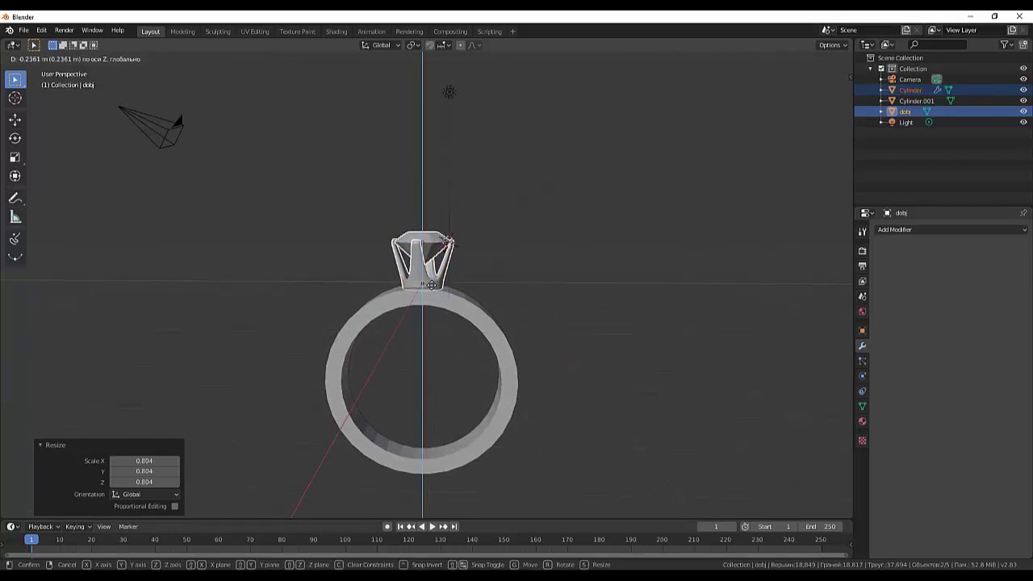
pyautogui.click(432, 285)
pyautogui.moveTo(432, 288)
pyautogui.mouseDown(button='middle')
pyautogui.moveTo(491, 330)
pyautogui.moveTo(476, 346)
pyautogui.mouseUp(button='middle')
pyautogui.click(476, 345)
pyautogui.moveTo(541, 309)
pyautogui.mouseDown(button='middle')
pyautogui.moveTo(464, 325)
pyautogui.moveTo(447, 320)
pyautogui.moveTo(450, 311)
pyautogui.mouseUp(button='middle')
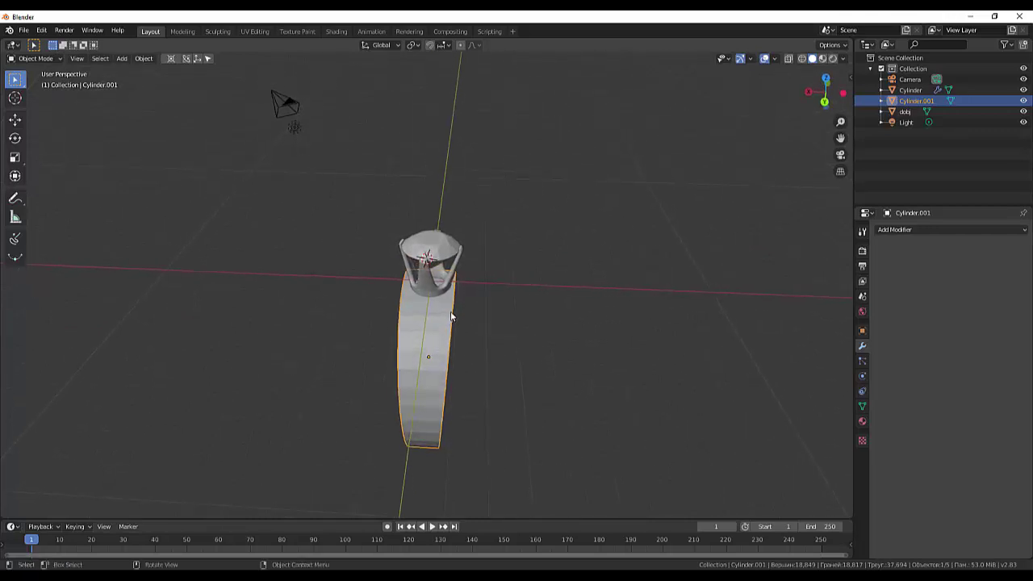
# Add a Subdivision Surface modifier to the ring band with Render and Viewport levels at 3
pyautogui.click(902, 231)
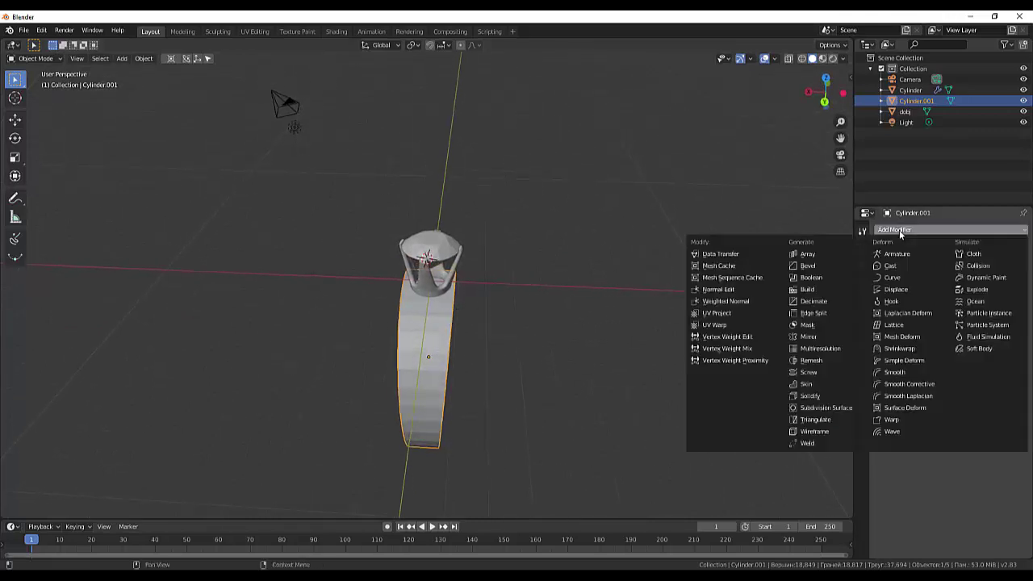
pyautogui.click(811, 409)
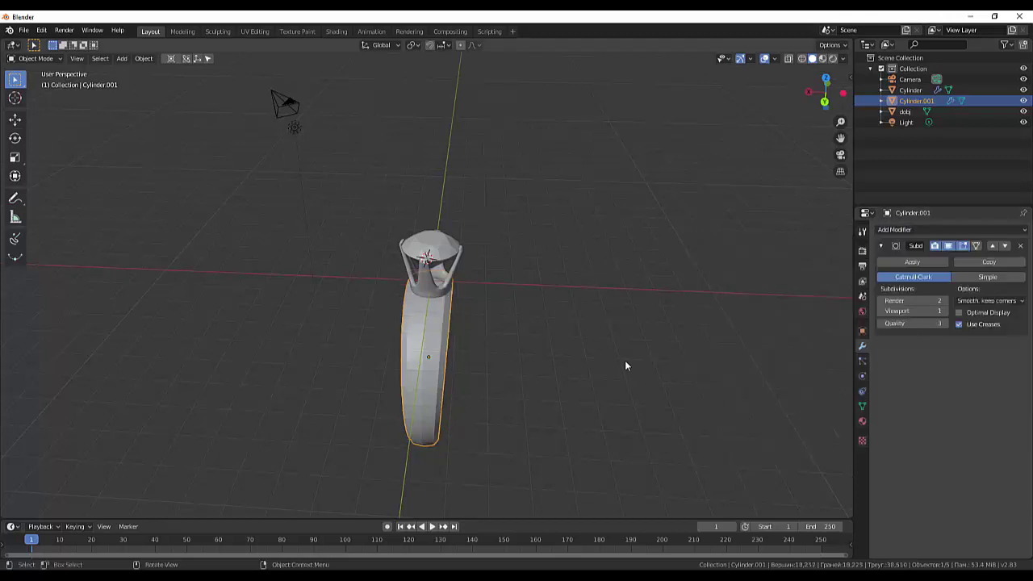
pyautogui.moveTo(625, 363)
pyautogui.mouseDown(button='middle')
pyautogui.moveTo(636, 323)
pyautogui.moveTo(674, 345)
pyautogui.moveTo(677, 360)
pyautogui.moveTo(678, 348)
pyautogui.mouseUp(button='middle')
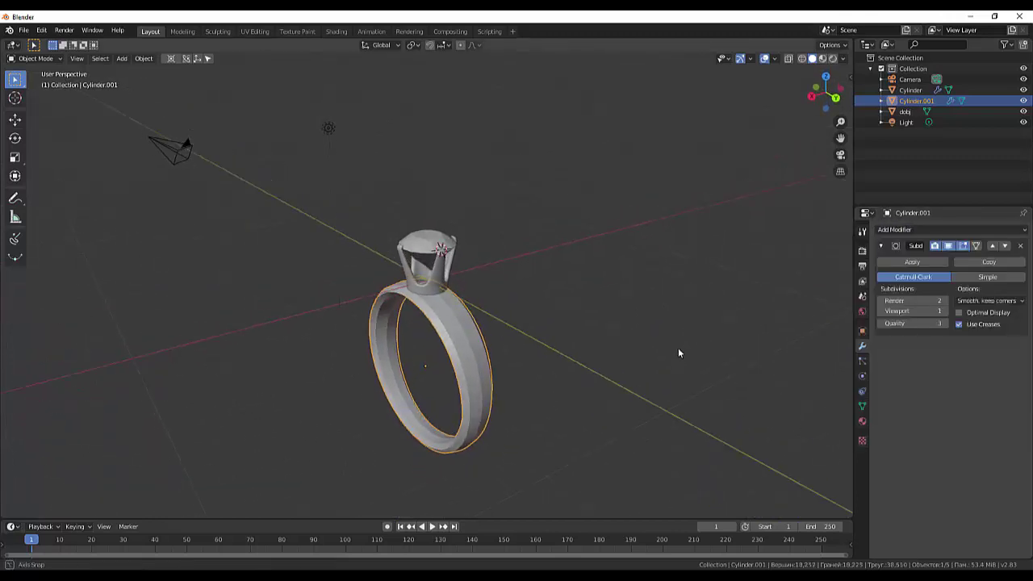
pyautogui.click(946, 300)
pyautogui.click(946, 312)
pyautogui.click(946, 311)
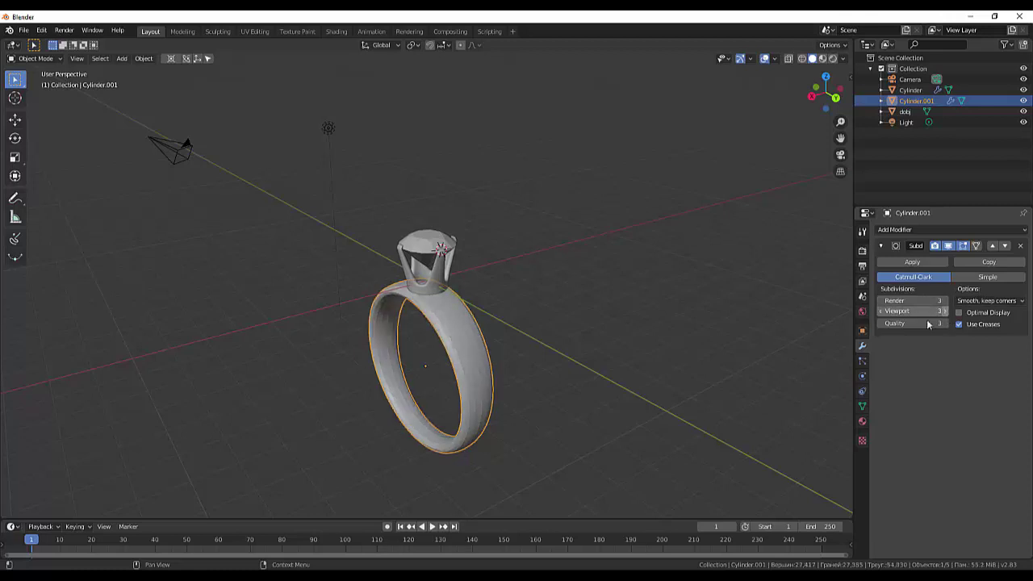
# Apply Shade Smooth to the ring band
pyautogui.click(602, 402)
pyautogui.moveTo(602, 391)
pyautogui.mouseDown(button='middle')
pyautogui.moveTo(638, 403)
pyautogui.moveTo(718, 337)
pyautogui.moveTo(715, 374)
pyautogui.moveTo(613, 434)
pyautogui.moveTo(458, 355)
pyautogui.mouseUp(button='middle')
pyautogui.rightClick(452, 343)
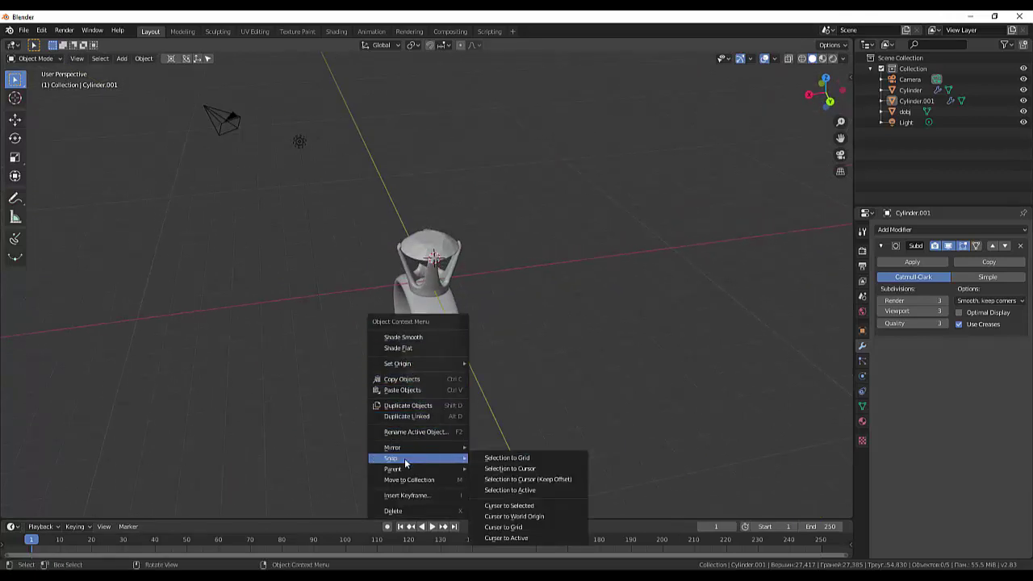
pyautogui.click(400, 336)
pyautogui.click(437, 317)
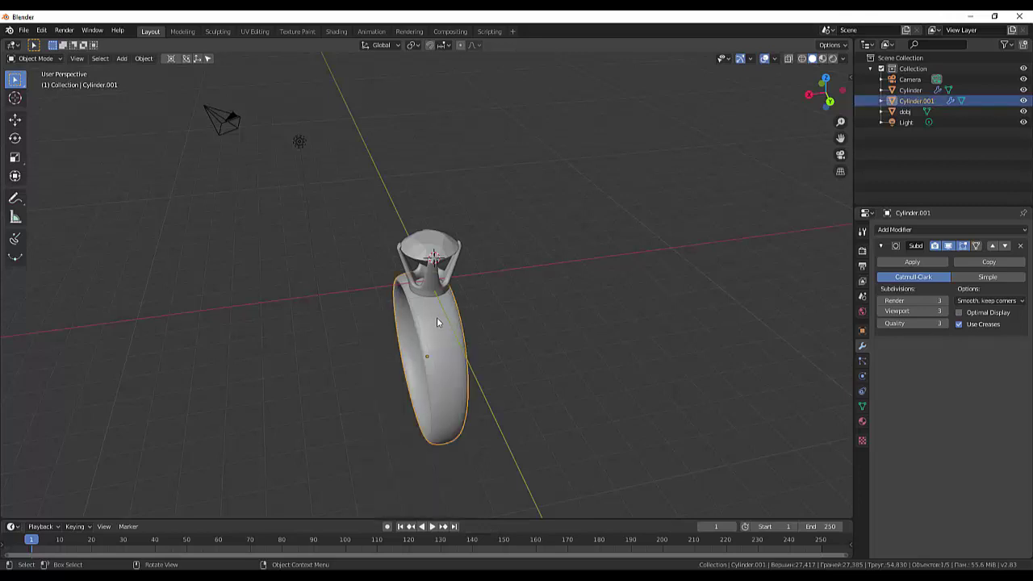
pyautogui.rightClick(437, 327)
pyautogui.click(405, 328)
# Select the prong setting and diamond, then switch to the top orthographic view
pyautogui.moveTo(526, 352)
pyautogui.mouseDown(button='middle')
pyautogui.moveTo(847, 372)
pyautogui.moveTo(786, 405)
pyautogui.moveTo(752, 350)
pyautogui.moveTo(747, 316)
pyautogui.moveTo(745, 346)
pyautogui.mouseUp(button='middle')
pyautogui.click(425, 274)
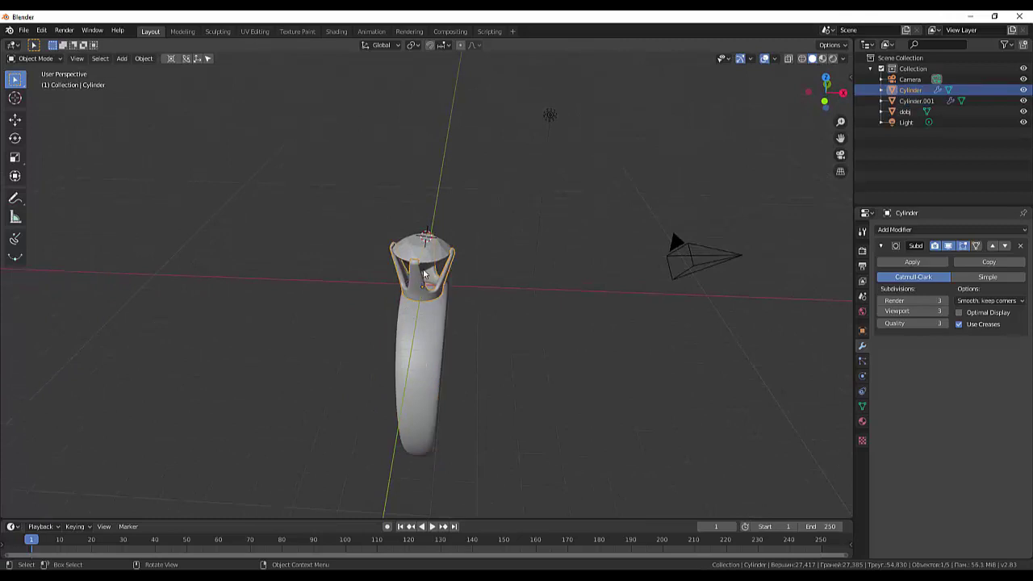
pyautogui.keyDown('shift'); pyautogui.click(424, 274); pyautogui.keyUp('shift')
pyautogui.press('KP_7')
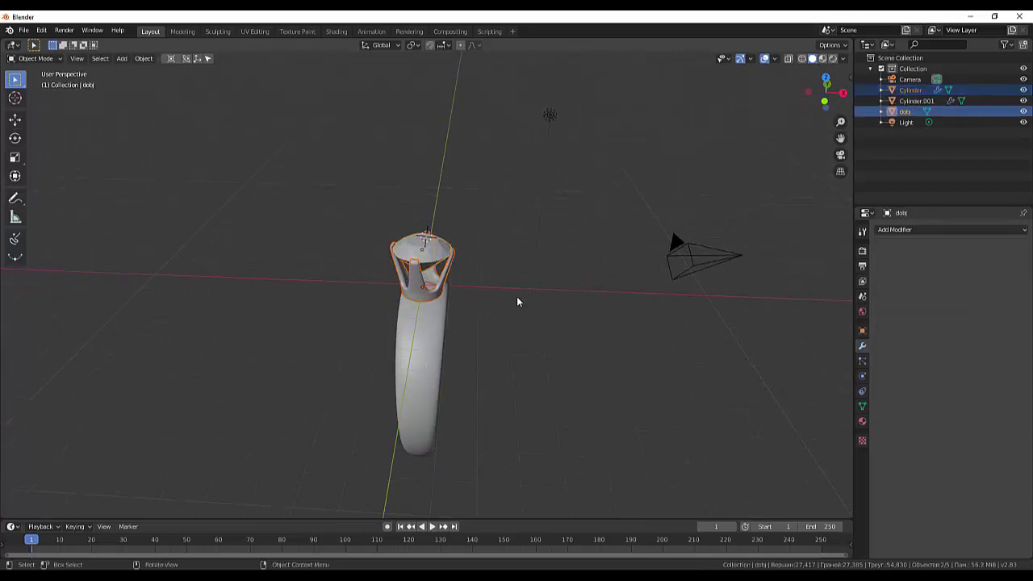
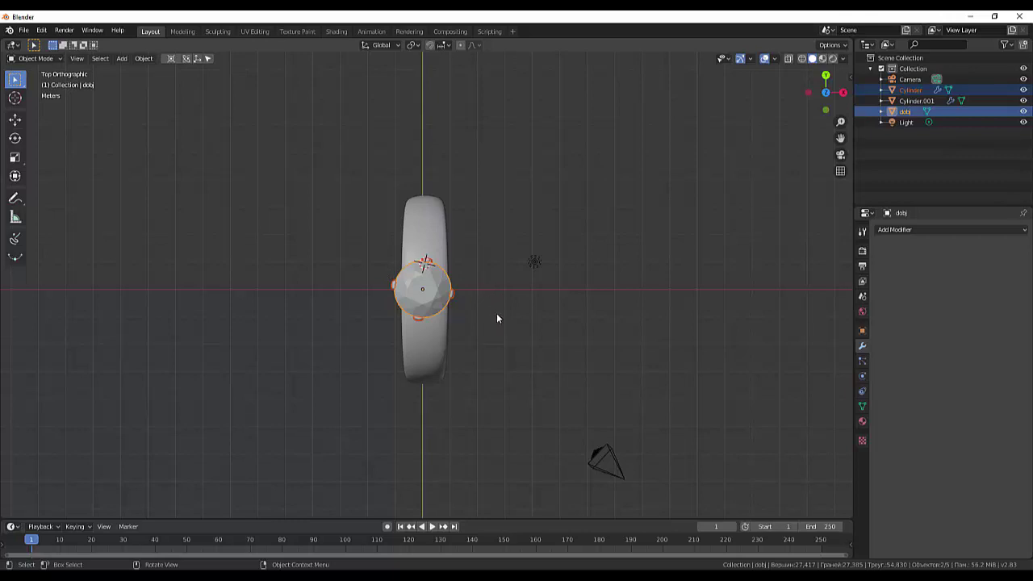
# Cancel a started Z-scale, then rotate the diamond 10.2° about Z and orbit to view the ring
pyautogui.press('s')
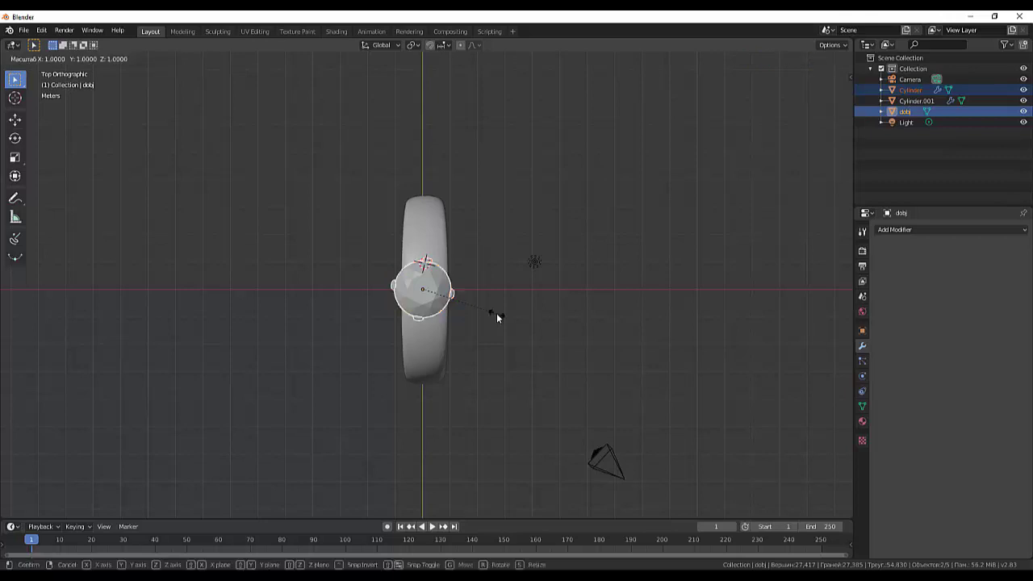
pyautogui.press('z')
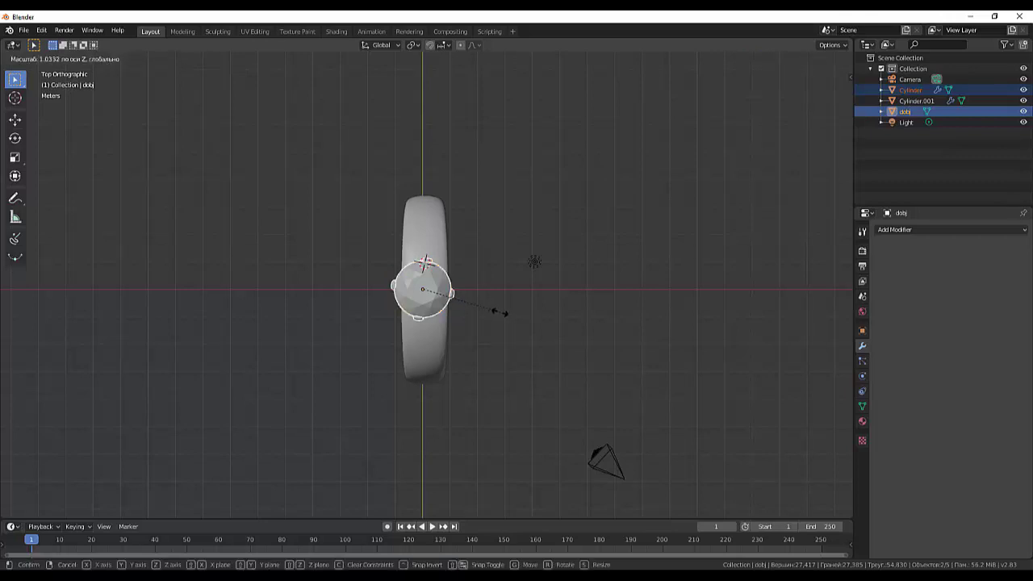
pyautogui.click(496, 317)
pyautogui.press('r')
pyautogui.press('z')
pyautogui.click(507, 304)
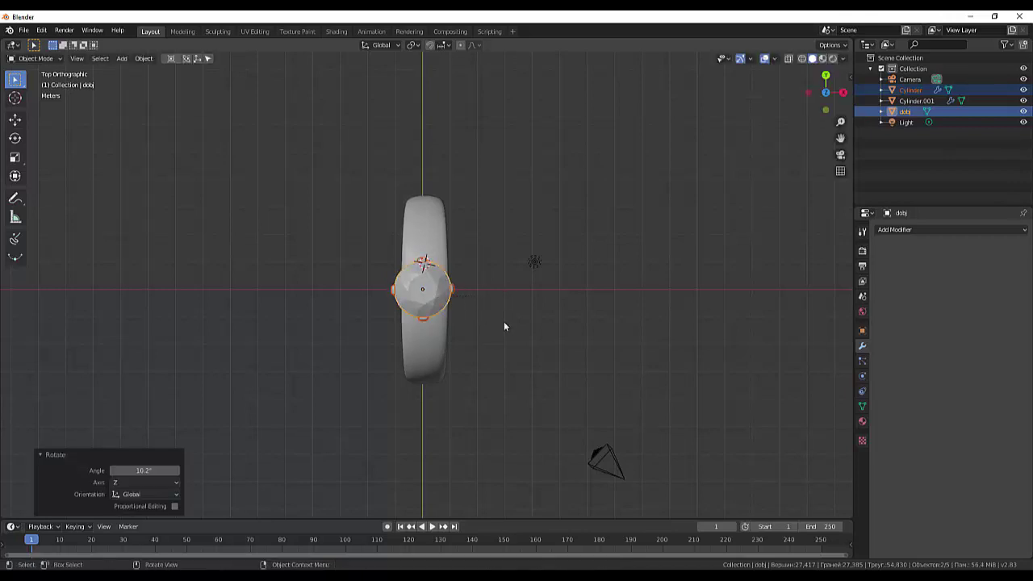
pyautogui.click(526, 362)
pyautogui.moveTo(543, 345)
pyautogui.mouseDown(button='middle')
pyautogui.moveTo(652, 225)
pyautogui.moveTo(640, 231)
pyautogui.moveTo(724, 272)
pyautogui.moveTo(592, 304)
pyautogui.moveTo(593, 252)
pyautogui.moveTo(655, 236)
pyautogui.mouseUp(button='middle')
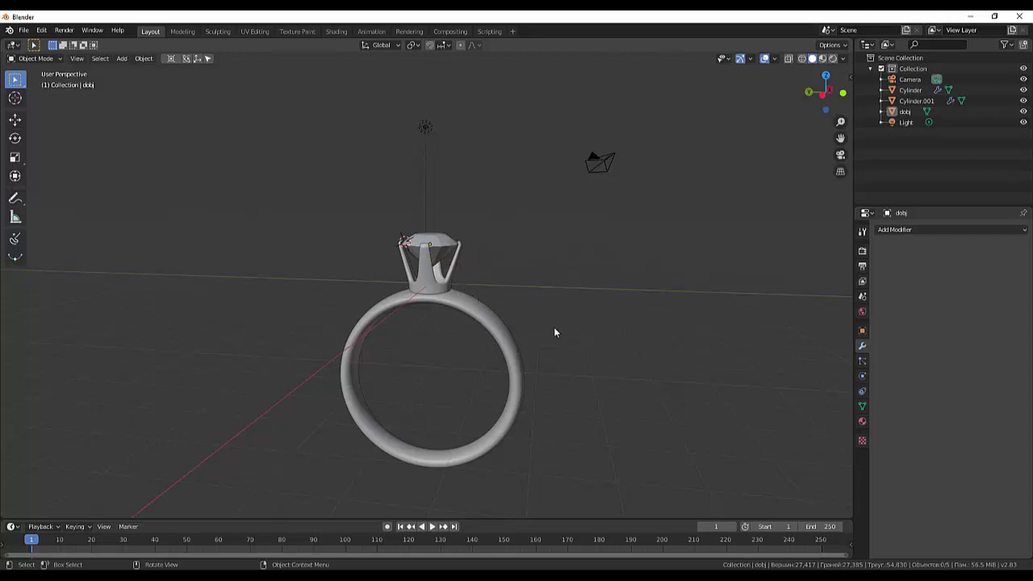
# Move the diamond down along Z into the prongs and check it from a tilted view
pyautogui.moveTo(554, 332)
pyautogui.mouseDown(button='middle')
pyautogui.moveTo(548, 359)
pyautogui.moveTo(525, 359)
pyautogui.moveTo(520, 336)
pyautogui.moveTo(574, 258)
pyautogui.moveTo(558, 304)
pyautogui.moveTo(568, 320)
pyautogui.moveTo(546, 323)
pyautogui.mouseUp(button='middle')
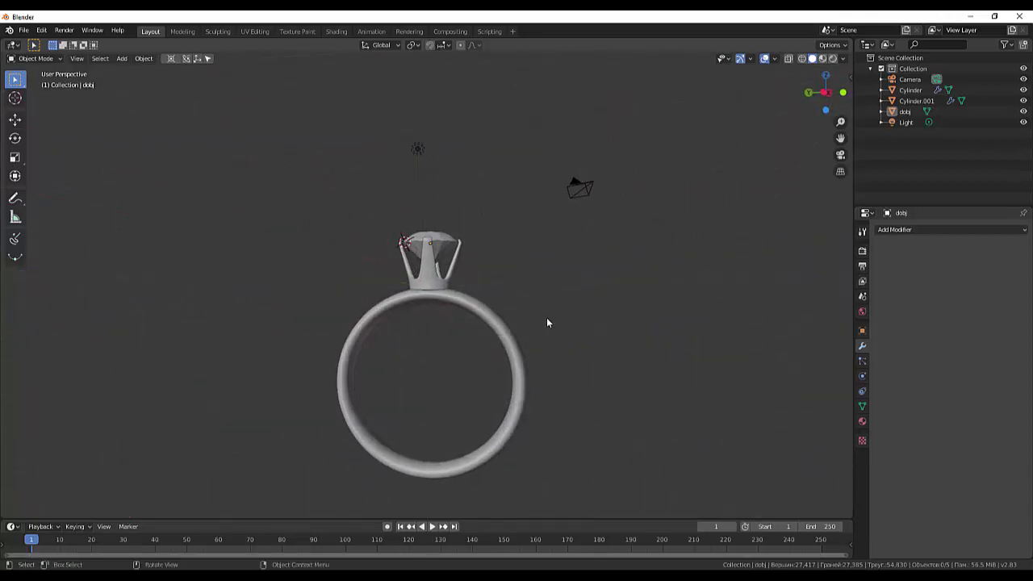
pyautogui.click(423, 287)
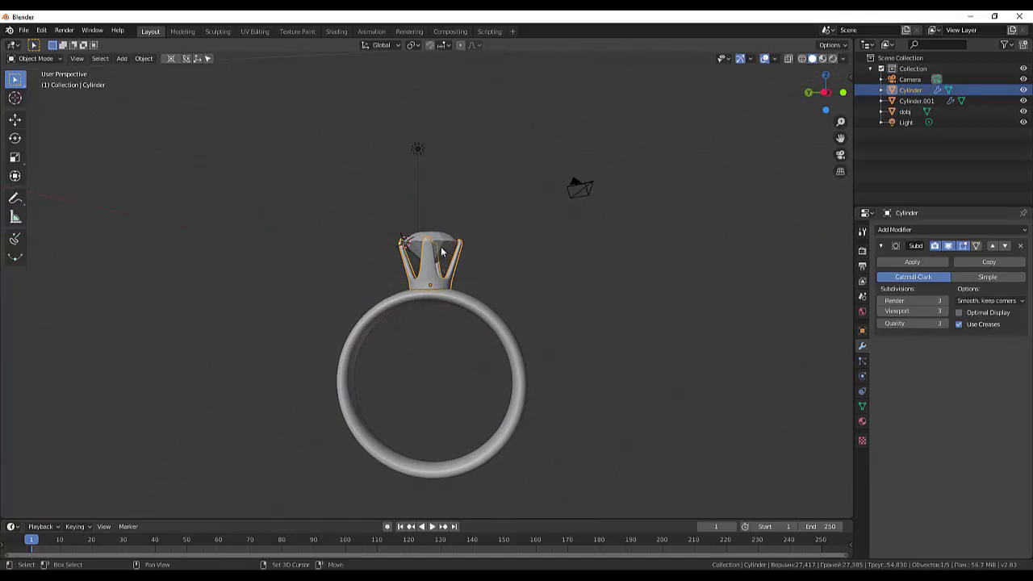
pyautogui.click(444, 249)
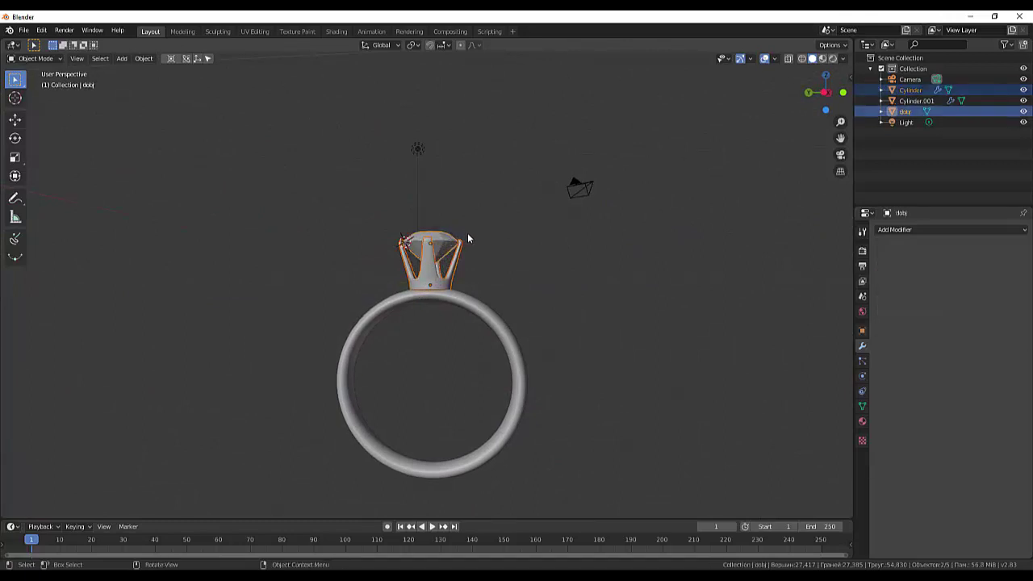
pyautogui.press('g')
pyautogui.press('z')
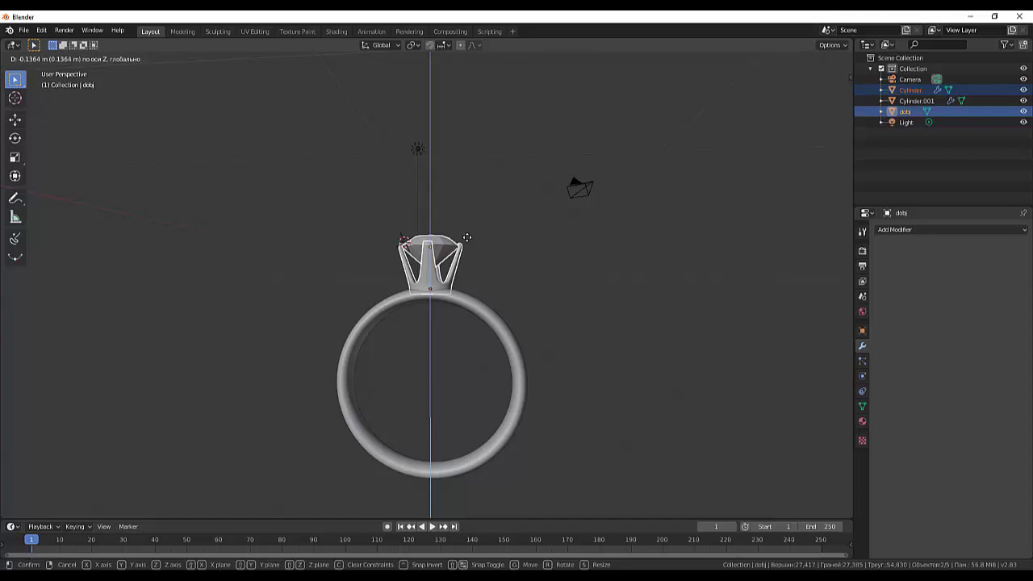
pyautogui.click(485, 275)
pyautogui.click(528, 283)
pyautogui.moveTo(529, 283)
pyautogui.mouseDown(button='middle')
pyautogui.moveTo(504, 334)
pyautogui.moveTo(454, 332)
pyautogui.moveTo(525, 320)
pyautogui.moveTo(475, 311)
pyautogui.moveTo(496, 302)
pyautogui.moveTo(532, 225)
pyautogui.mouseUp(button='middle')
pyautogui.scroll(-2, 509, 291)
pyautogui.scroll(2, 509, 291)
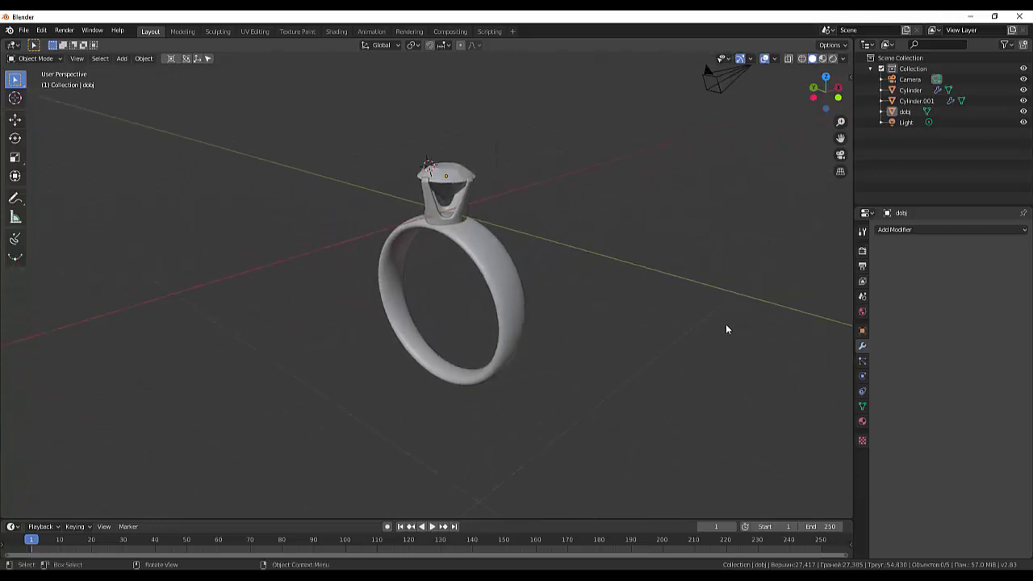
# Delete the Camera and the Light from the Outliner
pyautogui.click(907, 80)
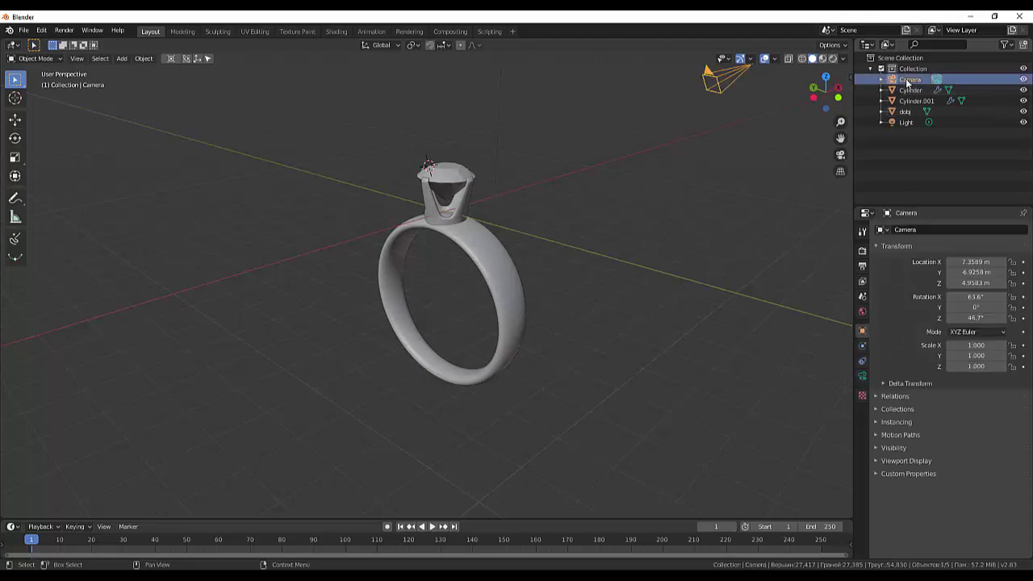
pyautogui.rightClick(907, 80)
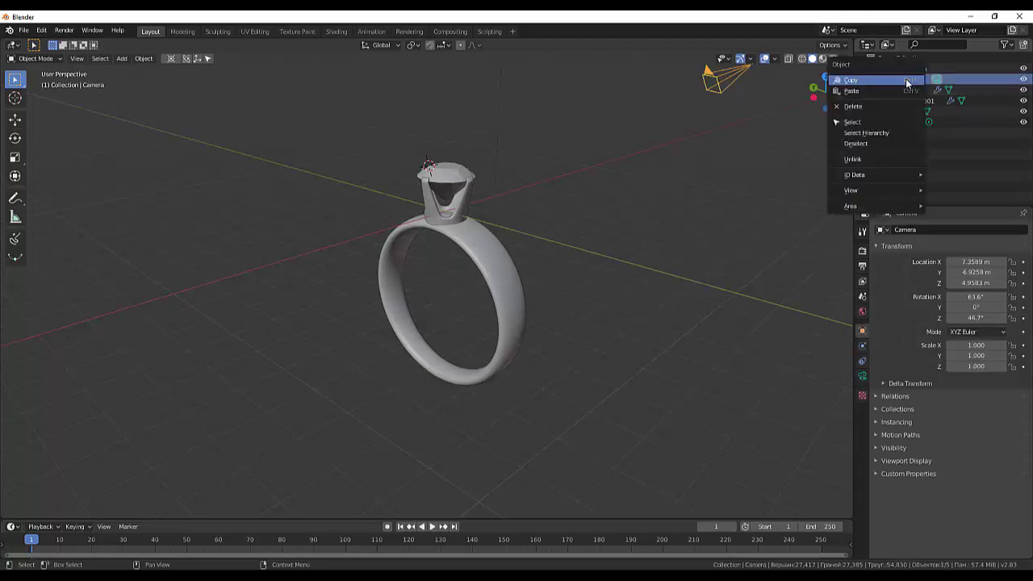
pyautogui.click(862, 108)
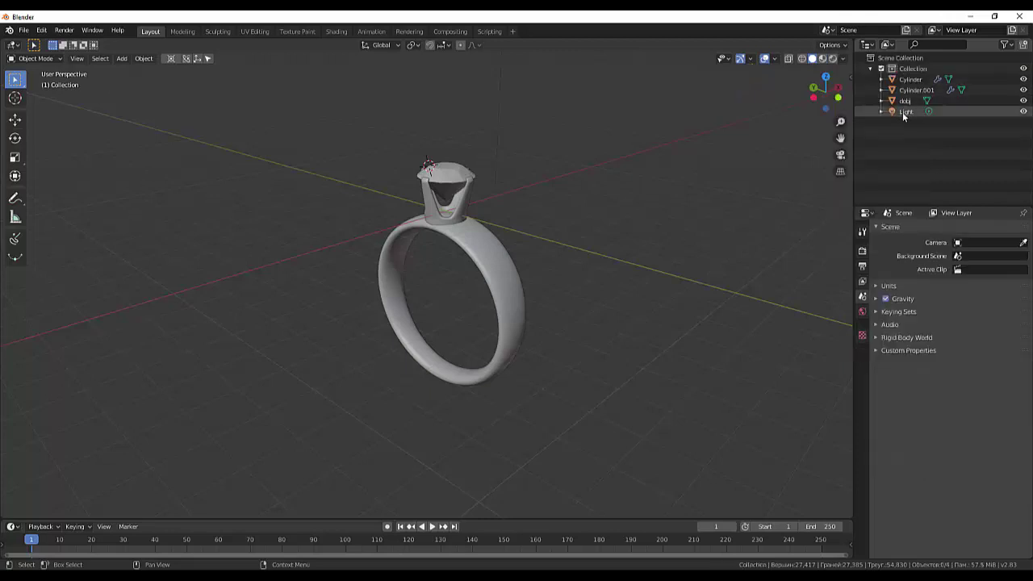
pyautogui.rightClick(902, 111)
pyautogui.click(899, 112)
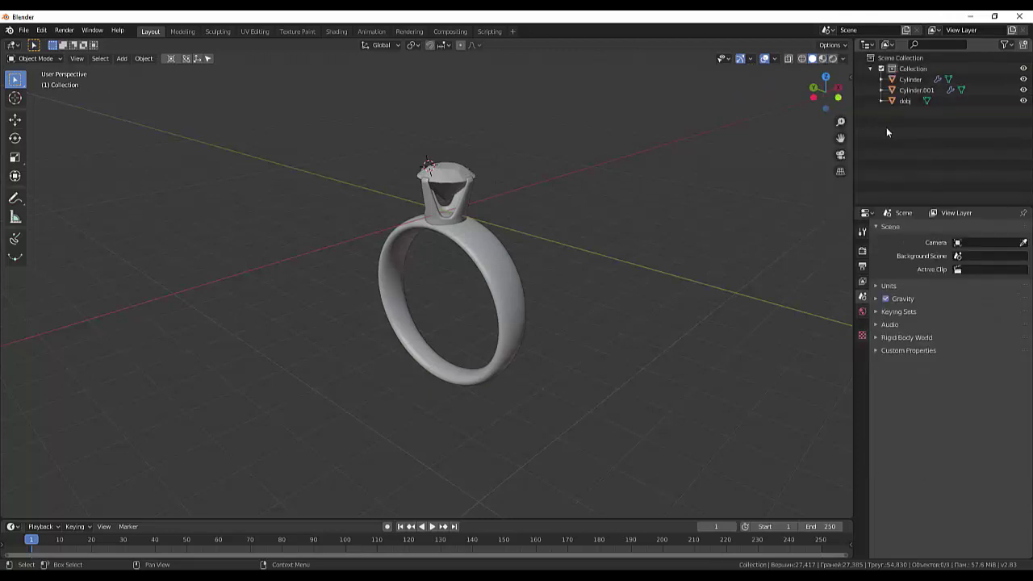
# Select Cylinder and Cylinder.001 together in the Outliner
pyautogui.click(903, 100)
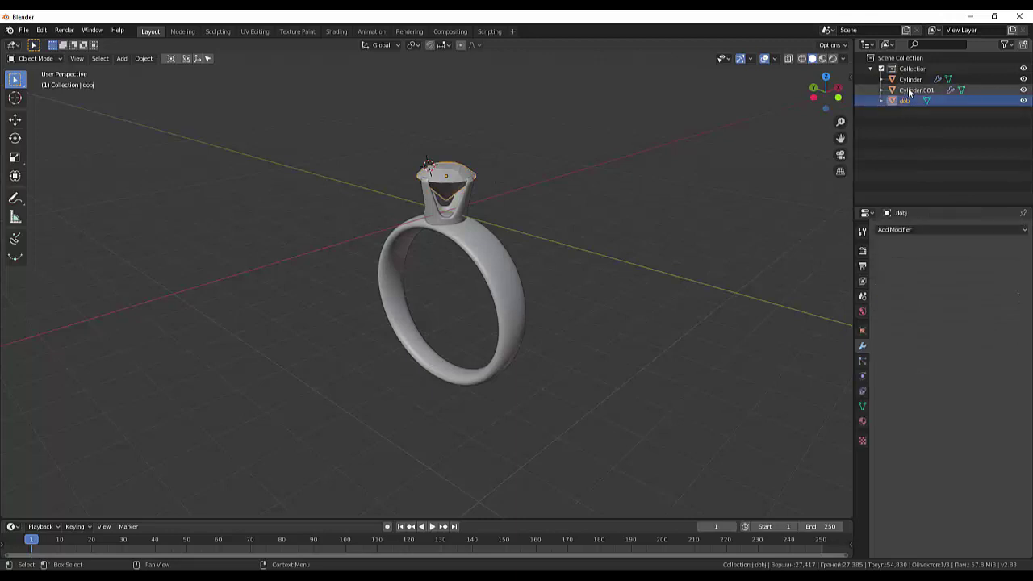
pyautogui.keyDown('ctrl'); pyautogui.click(907, 87); pyautogui.keyUp('ctrl')
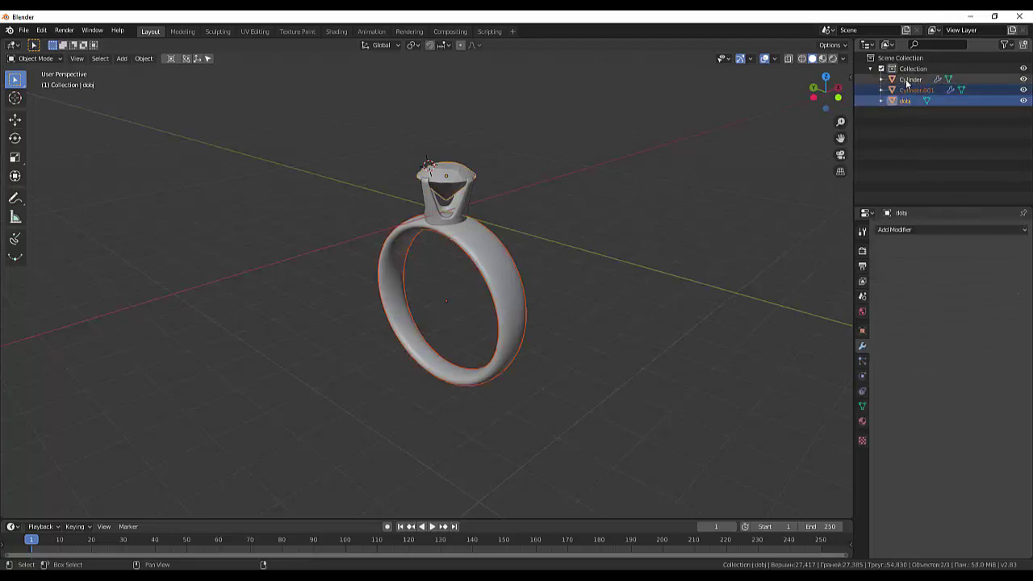
pyautogui.click(906, 79)
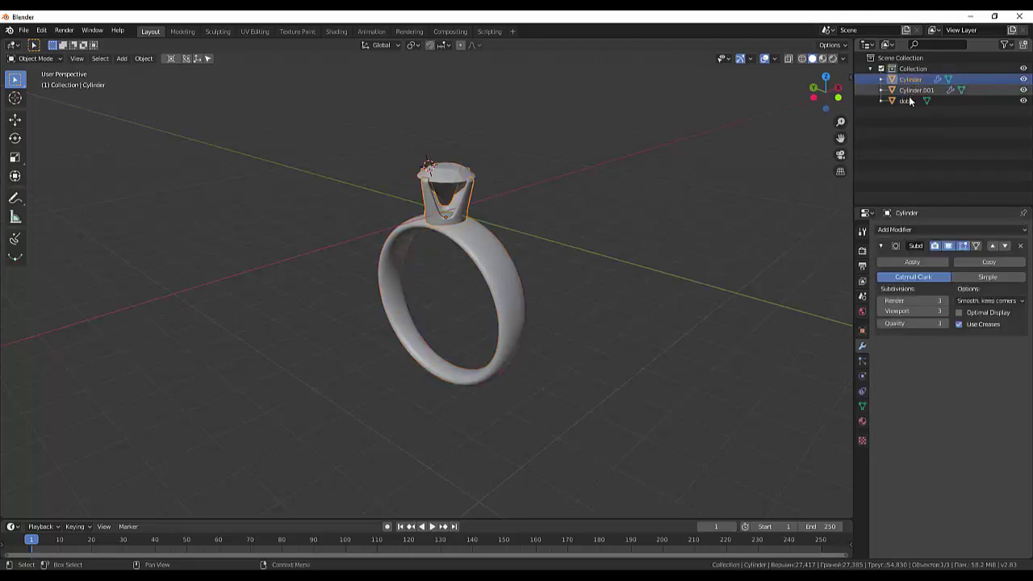
pyautogui.keyDown('ctrl'); pyautogui.click(910, 91); pyautogui.keyUp('ctrl')
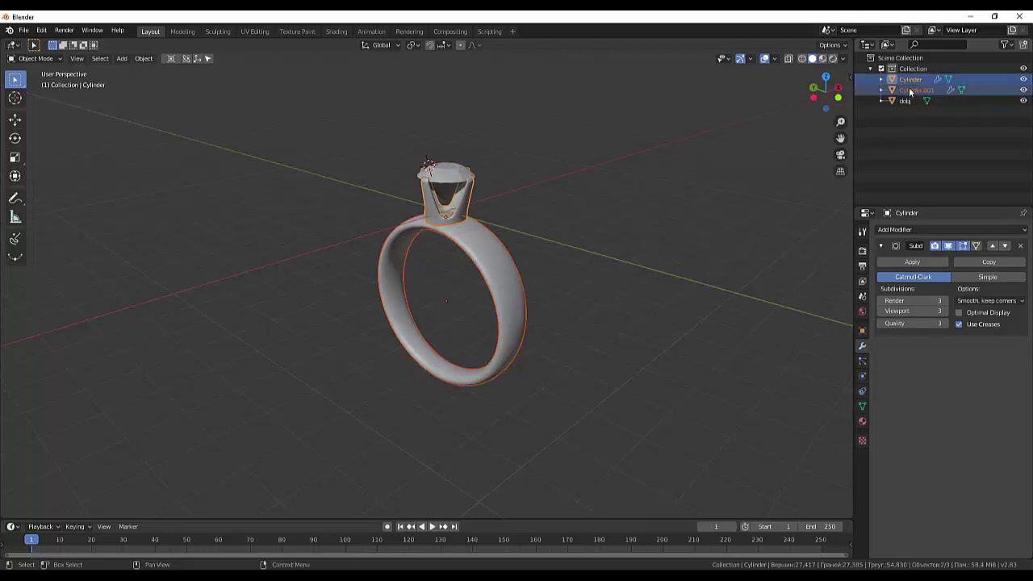
# Join Cylinder and Cylinder.001 via Object > Join, then add the diamond dobj to the selection
pyautogui.click(144, 58)
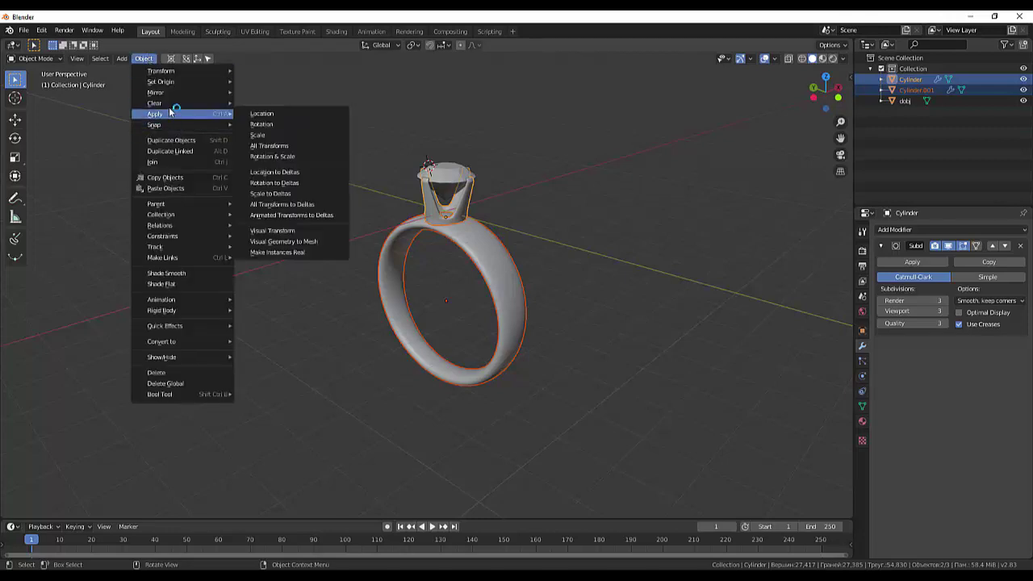
pyautogui.moveTo(155, 113)
pyautogui.click(162, 45)
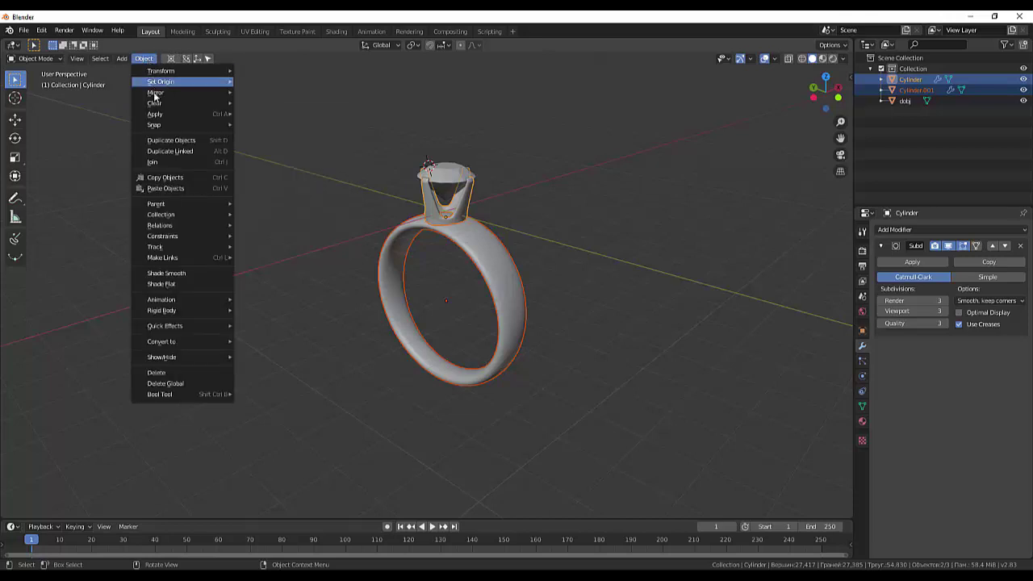
pyautogui.click(153, 161)
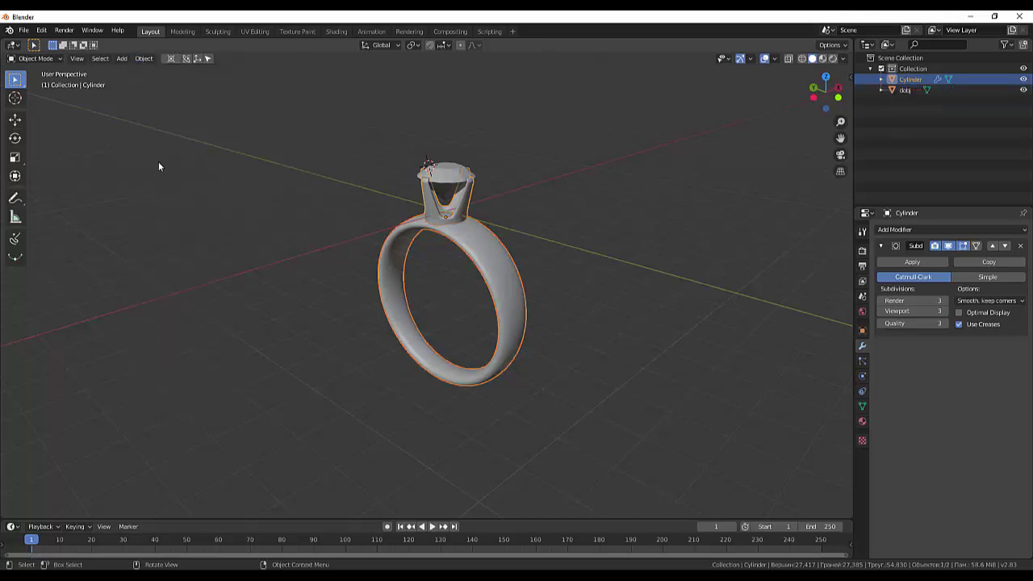
pyautogui.keyDown('ctrl'); pyautogui.click(906, 91); pyautogui.keyUp('ctrl')
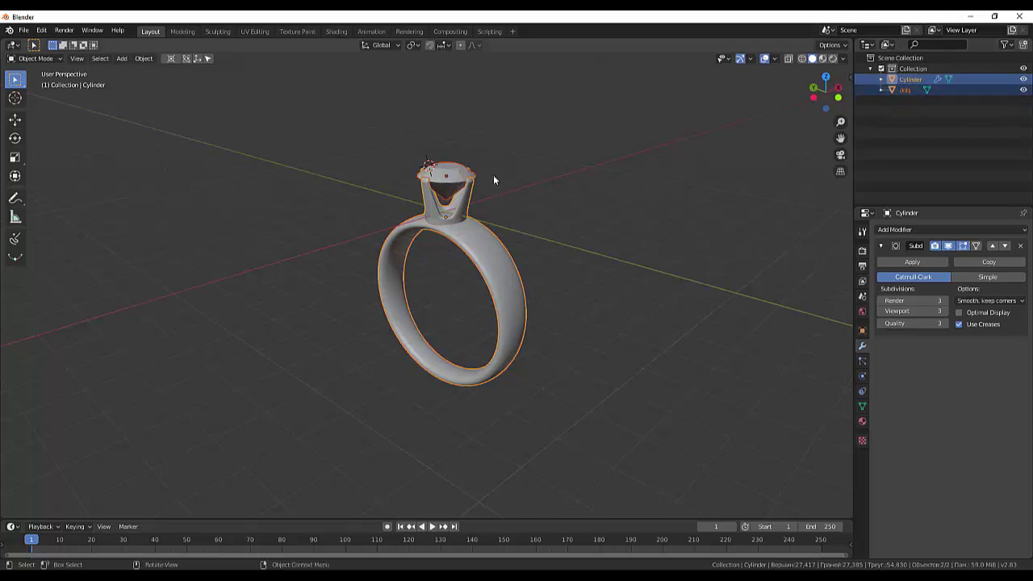
pyautogui.moveTo(272, 154); pyautogui.dragTo(285, 164, button='middle')
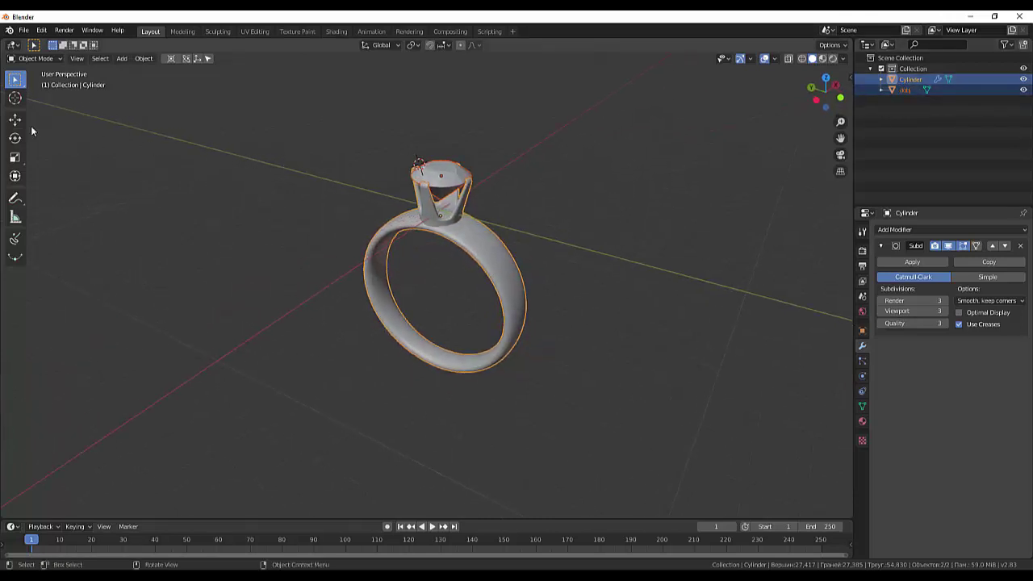
pyautogui.click(24, 30)
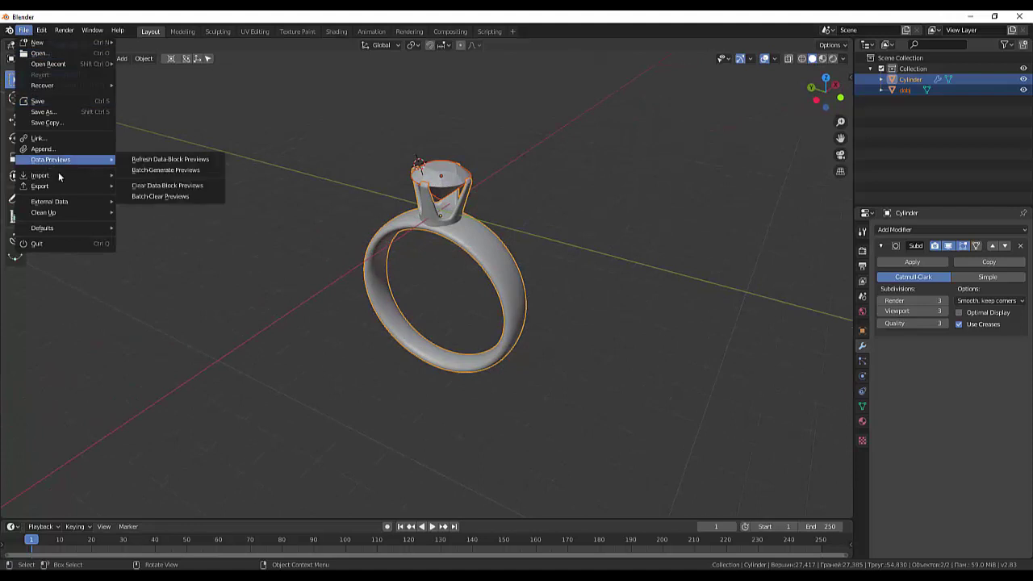
# Save the scene as dobj.blend in the 04blend file folder
pyautogui.click(242, 192)
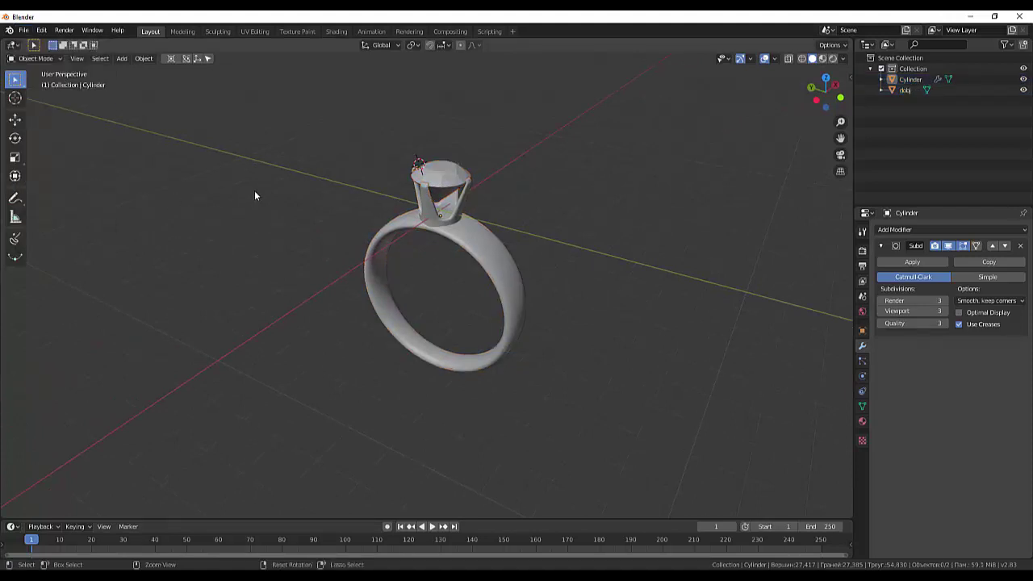
pyautogui.hotkey('ctrl', 's')
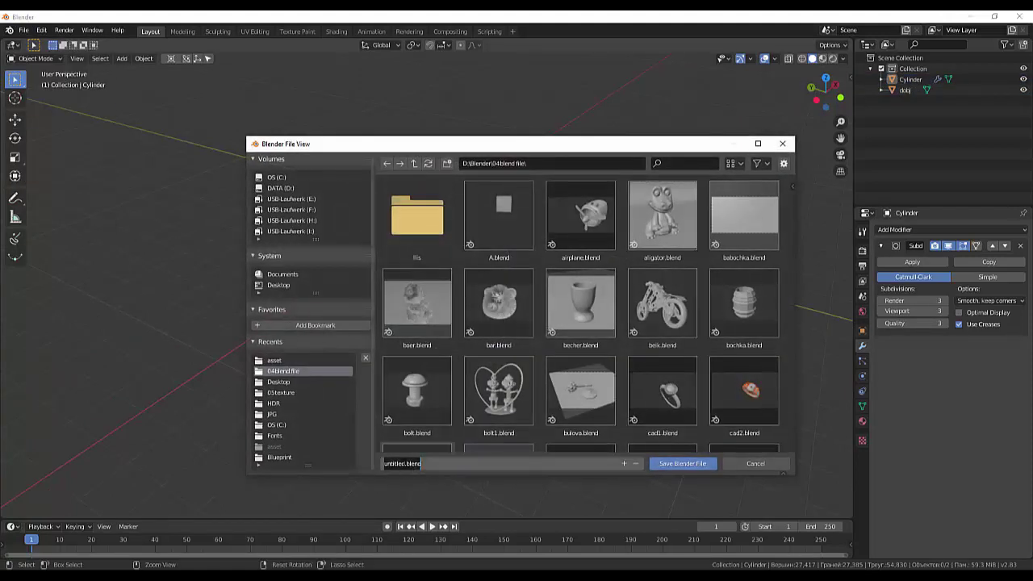
pyautogui.click(402, 464)
pyautogui.moveTo(403, 463); pyautogui.dragTo(331, 460)
pyautogui.write('d')
pyautogui.click(682, 463)
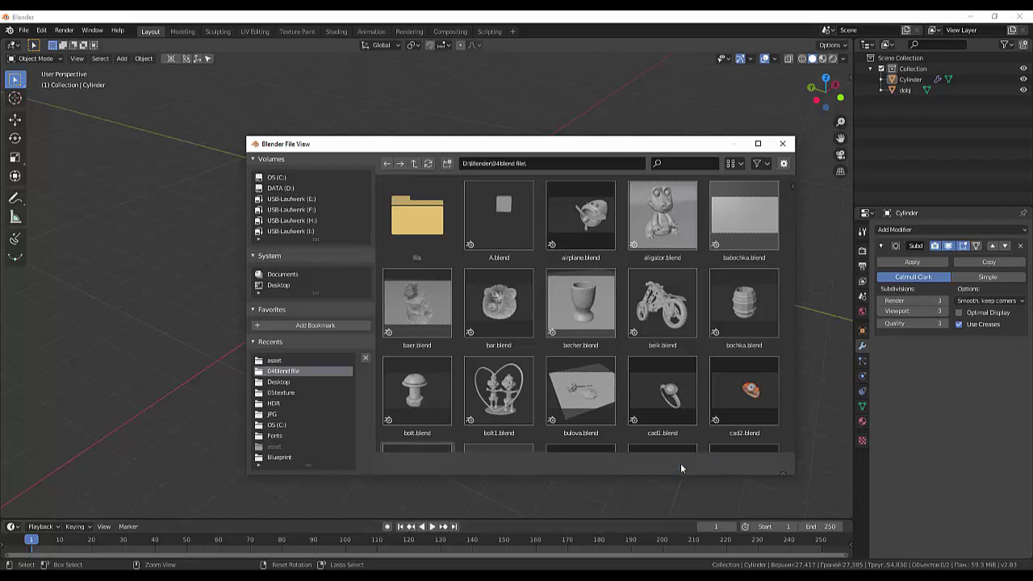
pyautogui.click(24, 31)
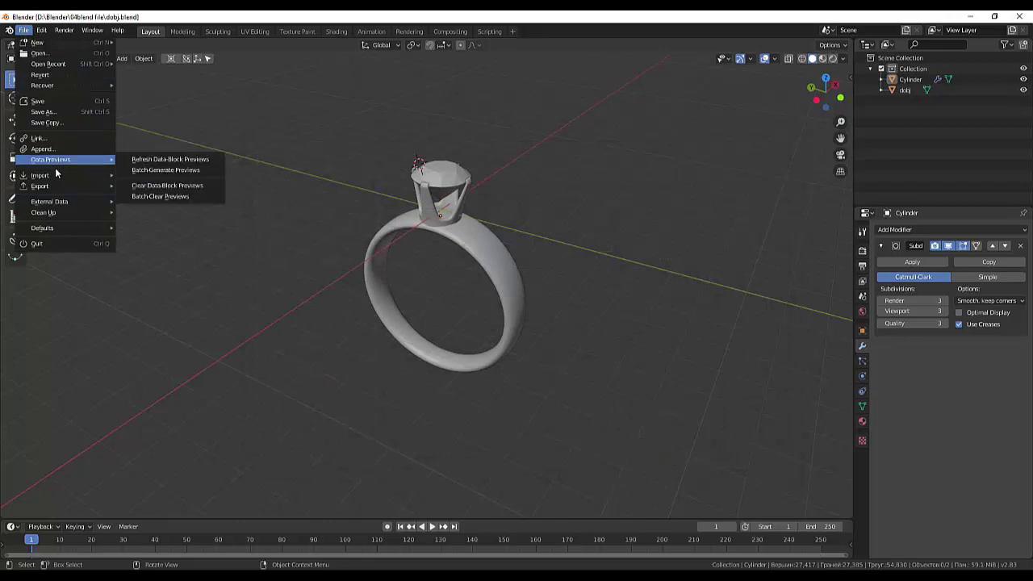
pyautogui.moveTo(39, 185)
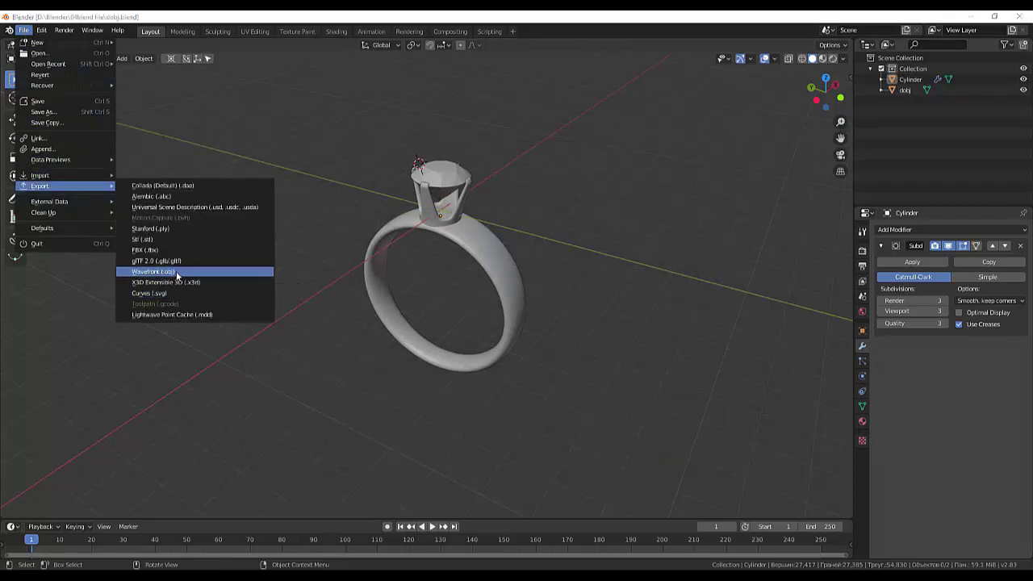
# Export the ring as Wavefront OBJ dobj.obj into D:\Blender\04blend file
pyautogui.click(177, 272)
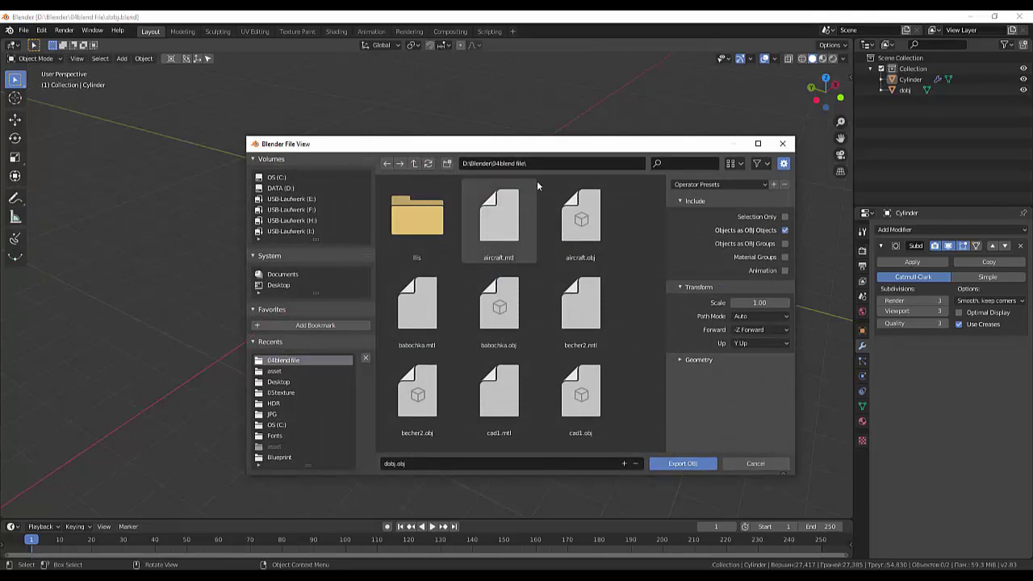
pyautogui.click(414, 165)
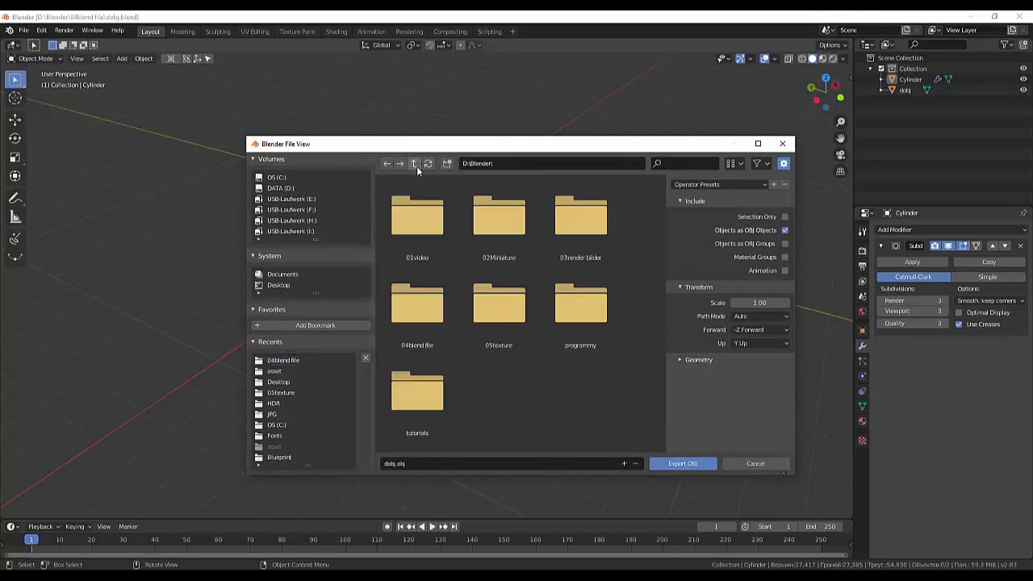
pyautogui.click(425, 313)
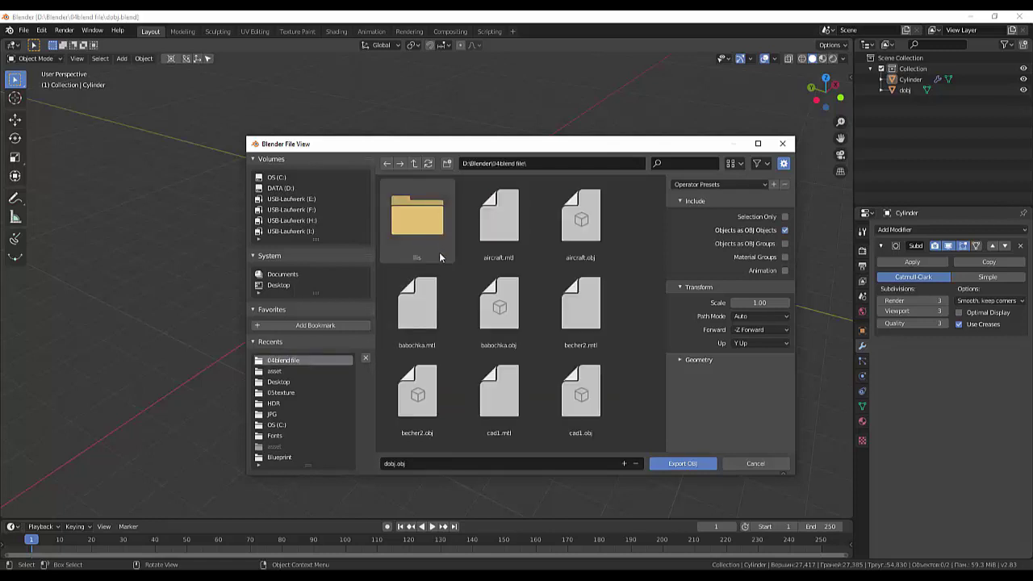
pyautogui.scroll(-2, 439, 262)
pyautogui.scroll(2, 439, 267)
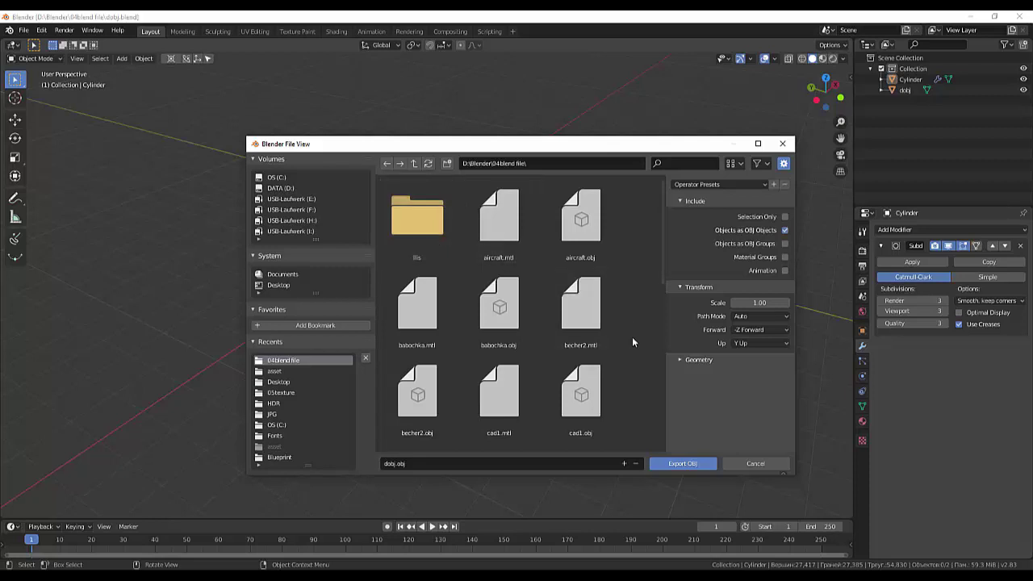
pyautogui.scroll(-1, 641, 338)
pyautogui.scroll(-3, 639, 337)
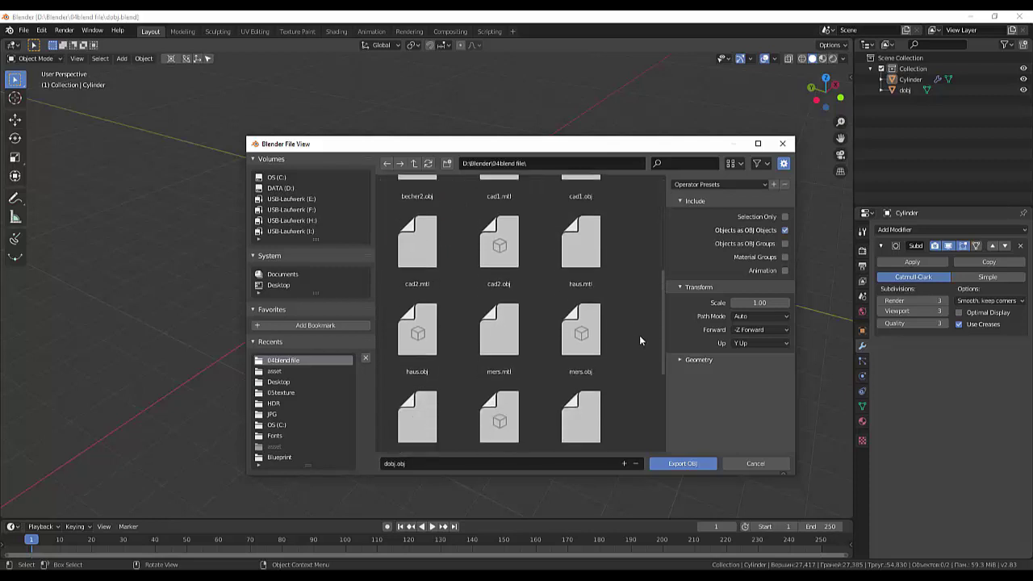
pyautogui.scroll(-2, 639, 336)
pyautogui.scroll(-2, 638, 337)
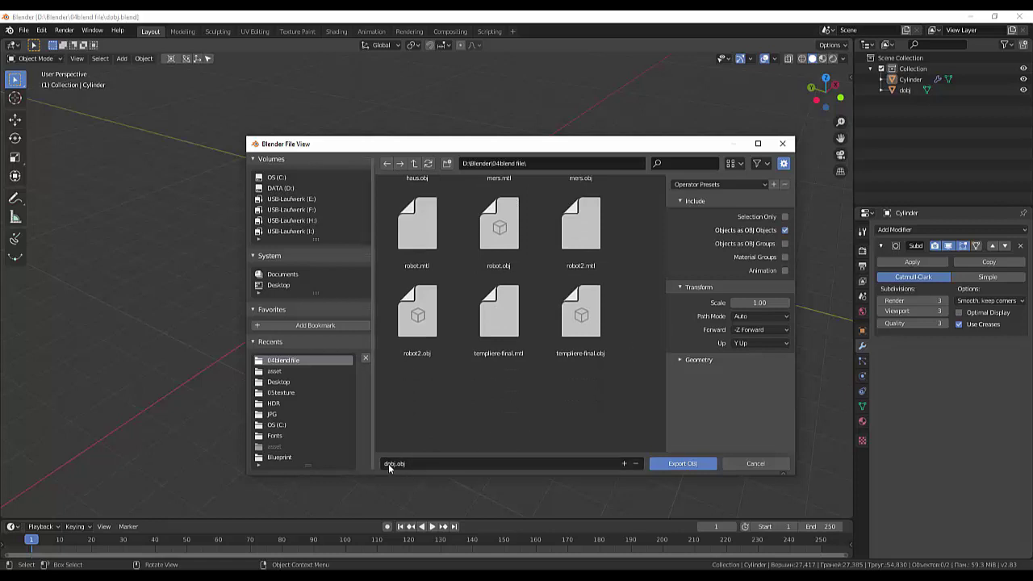
pyautogui.click(671, 467)
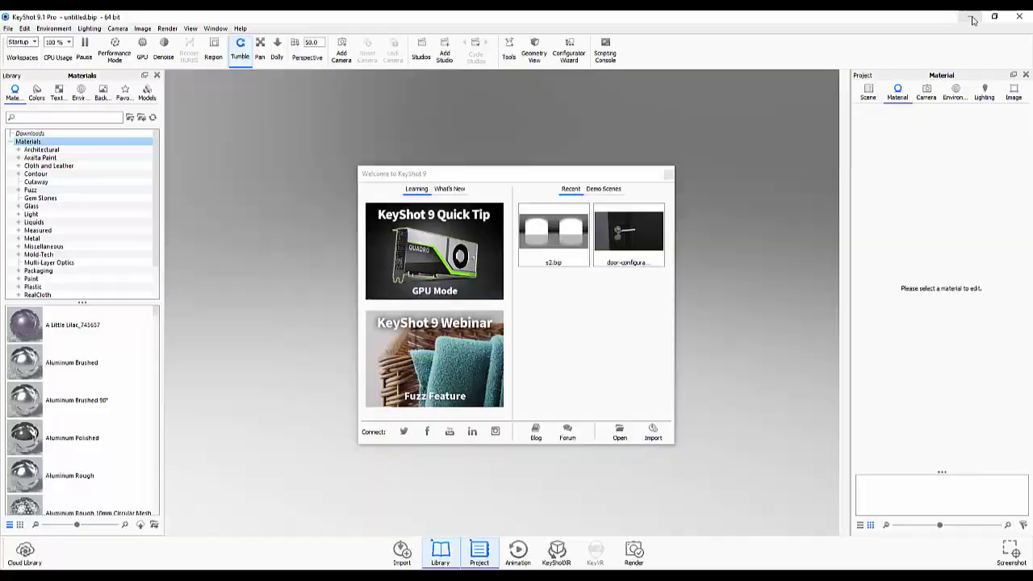
# Minimize KeyShot to return to the Blender window
pyautogui.click(971, 16)
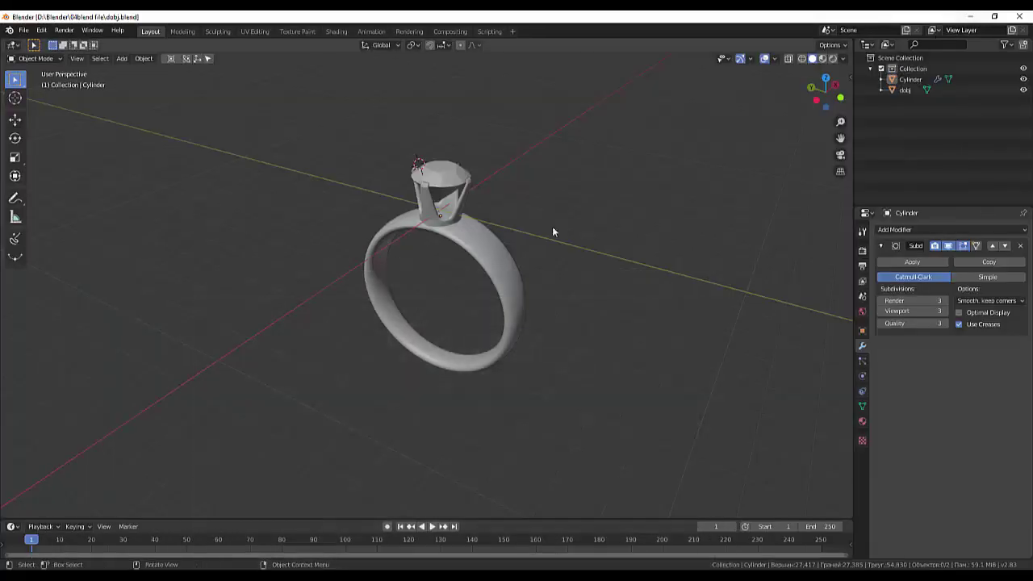
# Select Cylinder and dobj and export them as dobj2.obj with Objects as OBJ Groups enabled
pyautogui.click(24, 31)
pyautogui.click(484, 253)
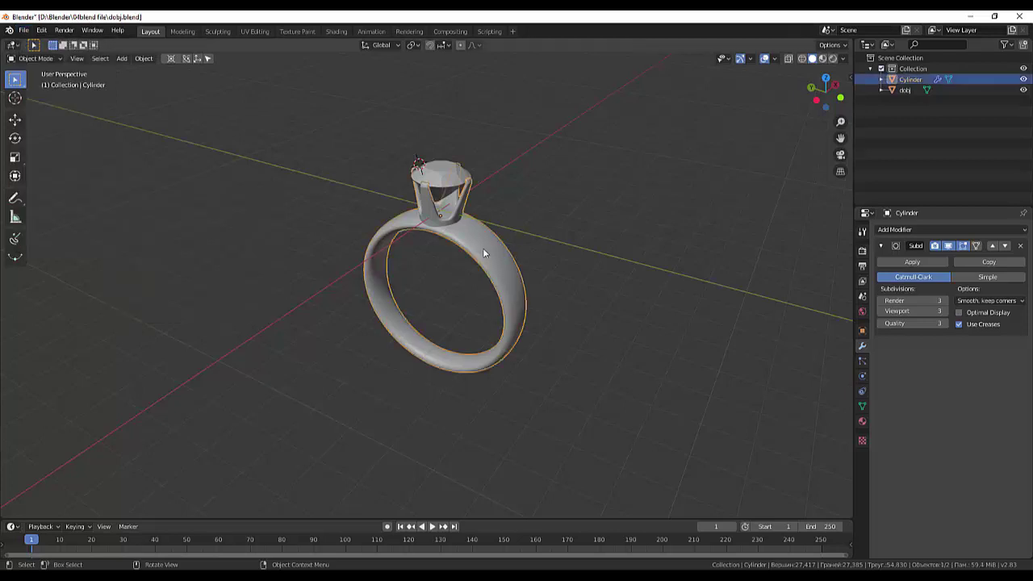
pyautogui.keyDown('ctrl'); pyautogui.click(902, 89); pyautogui.keyUp('ctrl')
pyautogui.click(24, 30)
pyautogui.moveTo(40, 186)
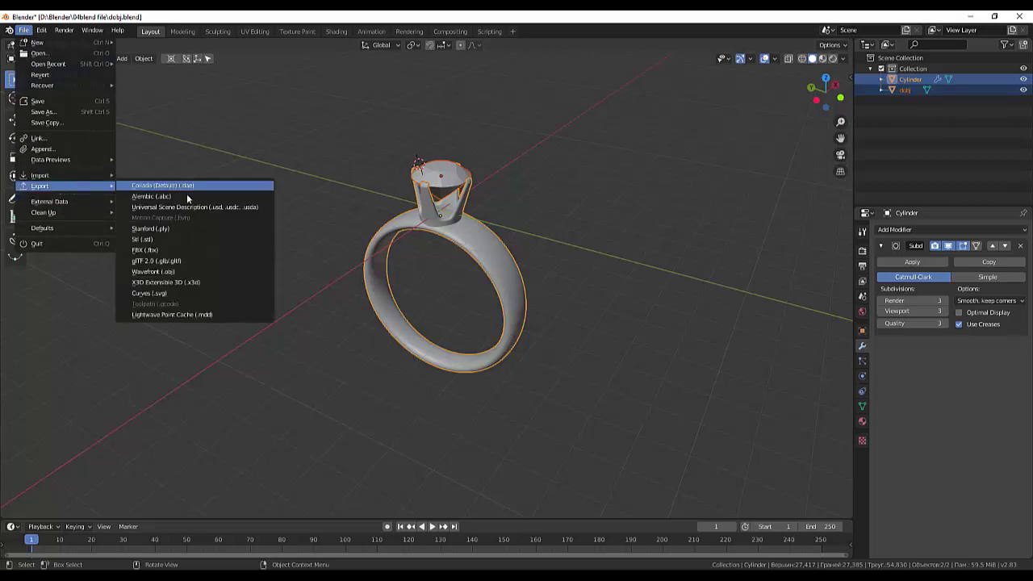
pyautogui.click(168, 272)
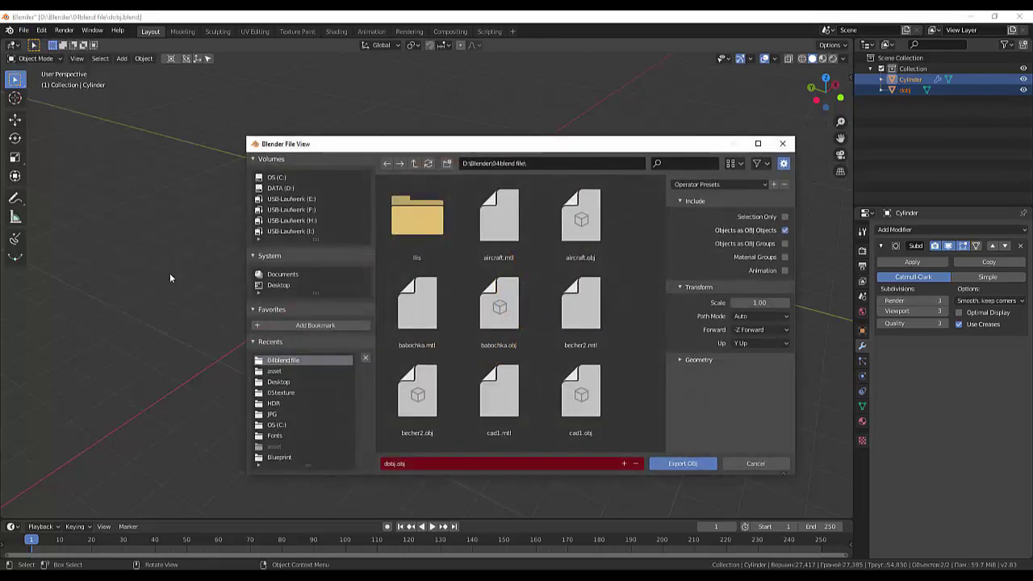
pyautogui.click(785, 244)
pyautogui.click(392, 463)
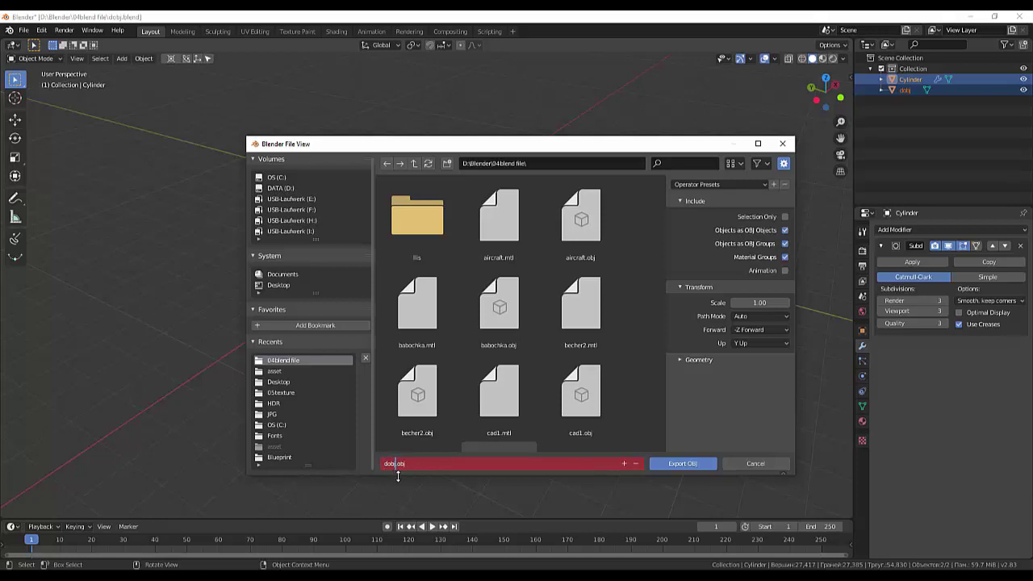
pyautogui.write('2')
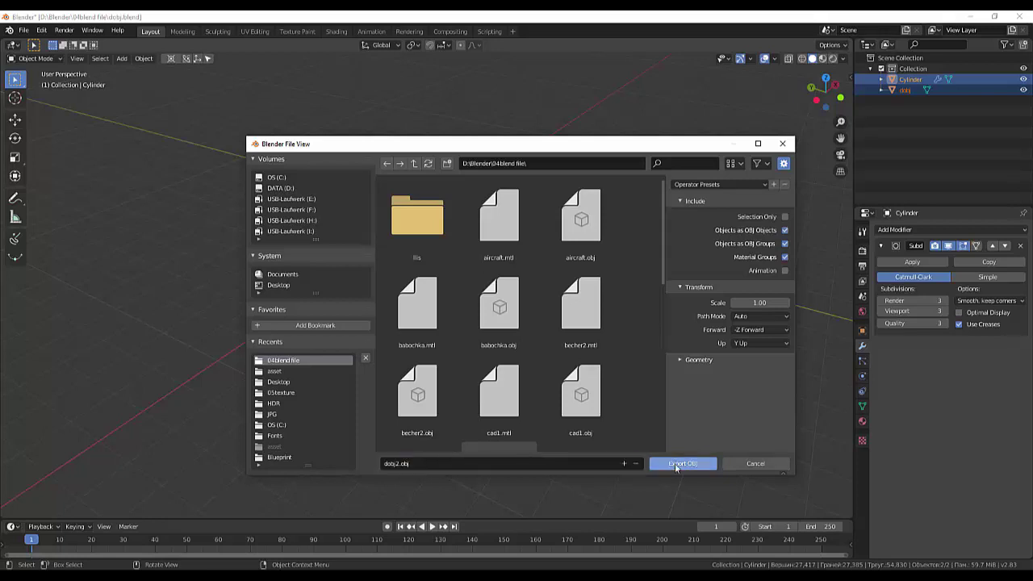
pyautogui.click(674, 463)
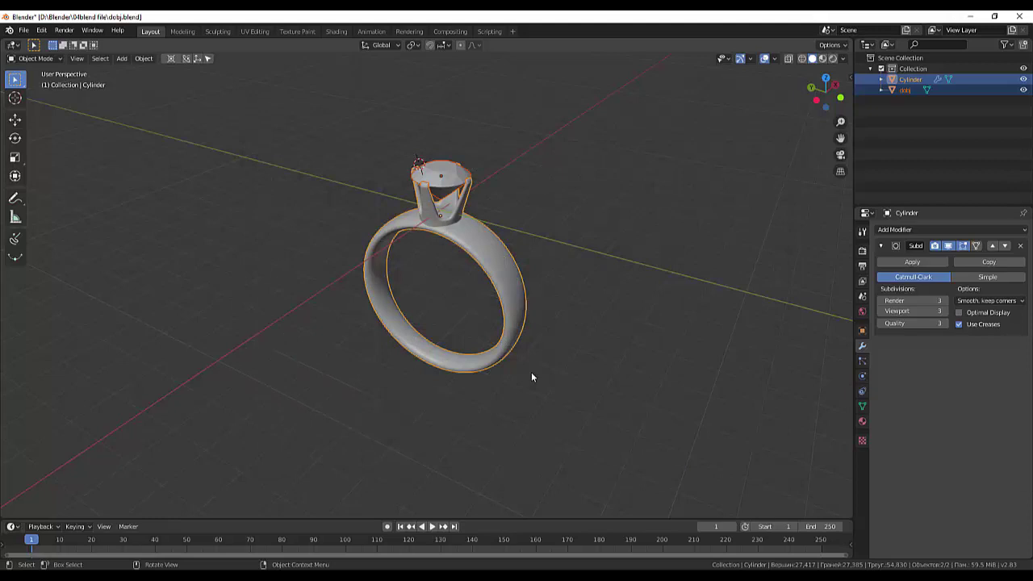
# Import dobj2 from D:\Blender\04blend file into the KeyShot scene
pyautogui.moveTo(531, 372)
pyautogui.mouseDown(button='middle')
pyautogui.moveTo(664, 169)
pyautogui.moveTo(601, 356)
pyautogui.mouseUp(button='middle')
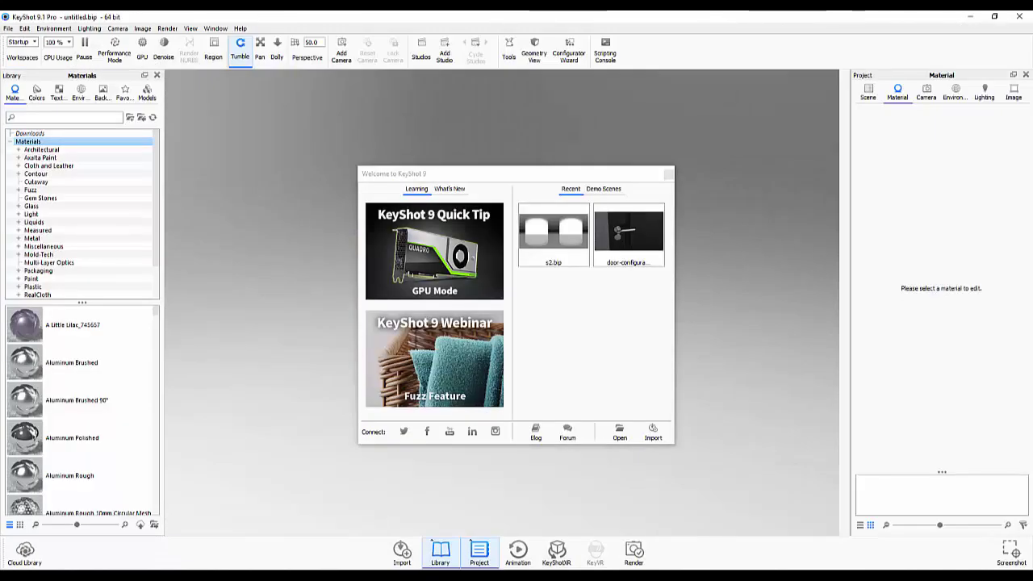
pyautogui.click(654, 436)
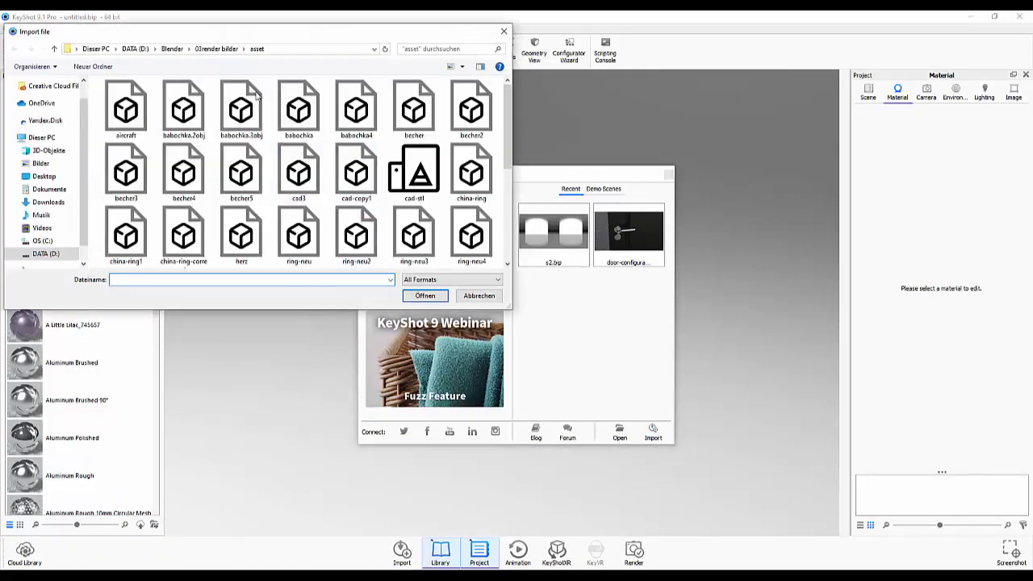
pyautogui.scroll(-3, 303, 144)
pyautogui.scroll(2, 303, 144)
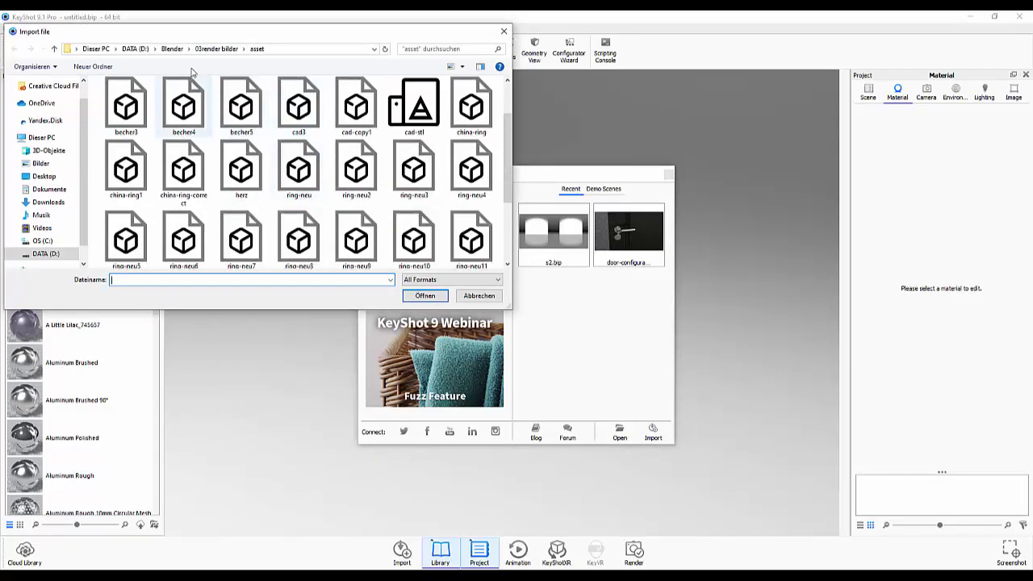
pyautogui.click(212, 49)
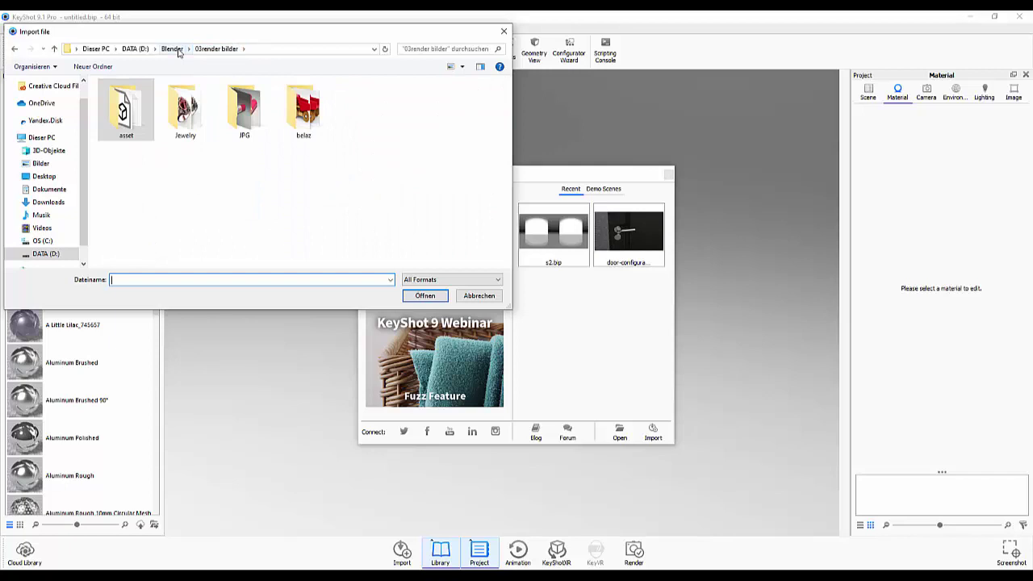
pyautogui.click(178, 50)
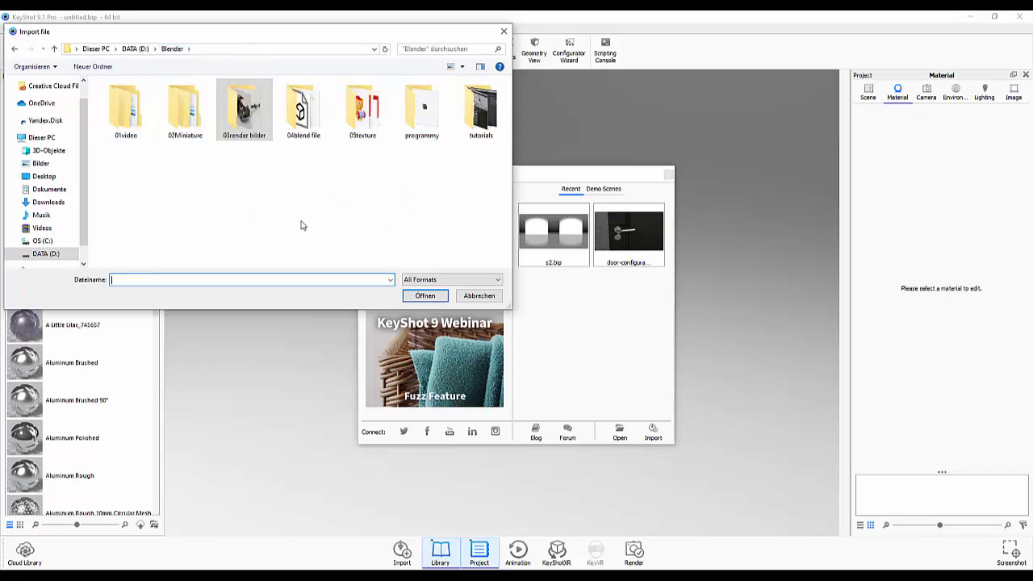
pyautogui.click(250, 127)
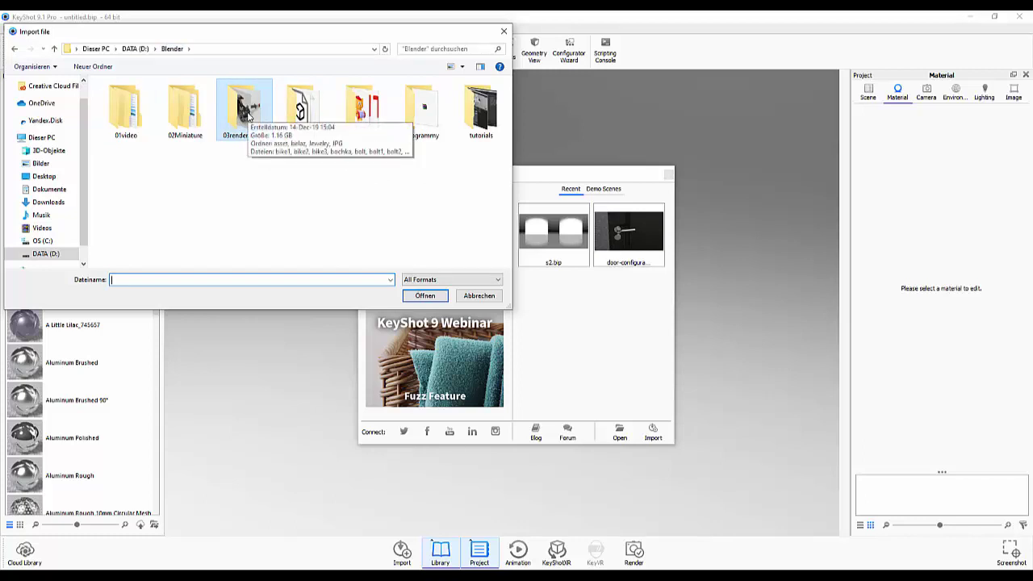
pyautogui.doubleClick(307, 111)
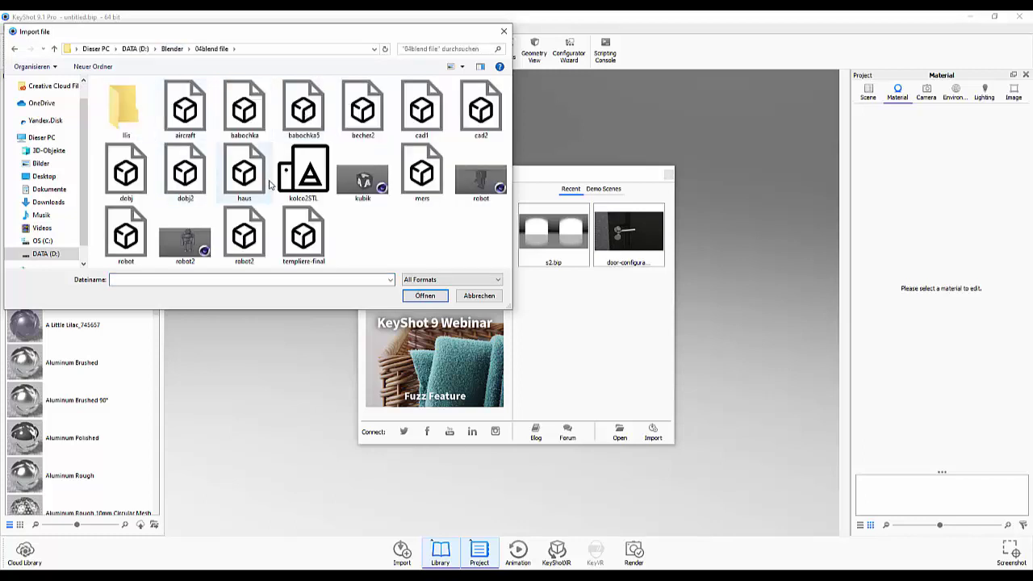
pyautogui.click(187, 174)
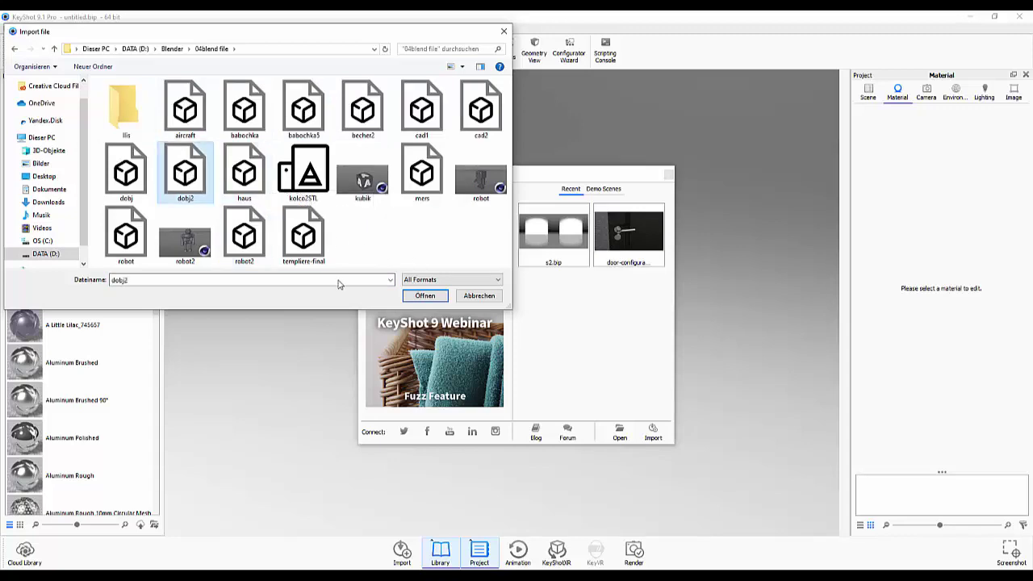
pyautogui.click(416, 298)
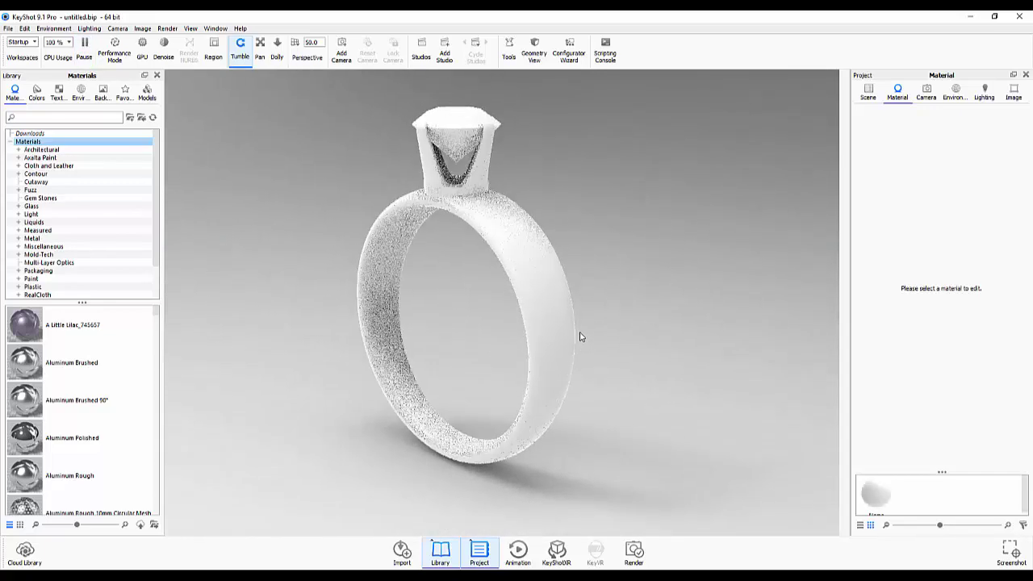
# Browse the Glass and Gem Stones material categories and drag Gem Stone Crystal onto the ring
pyautogui.moveTo(602, 296)
pyautogui.mouseDown()
pyautogui.moveTo(663, 289)
pyautogui.moveTo(595, 322)
pyautogui.moveTo(657, 346)
pyautogui.mouseUp()
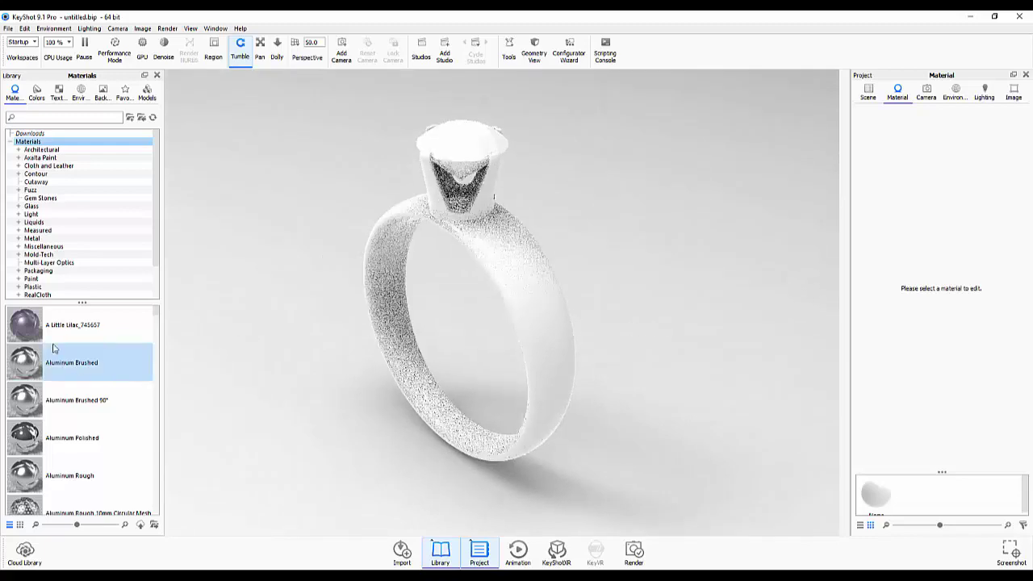
pyautogui.click(40, 208)
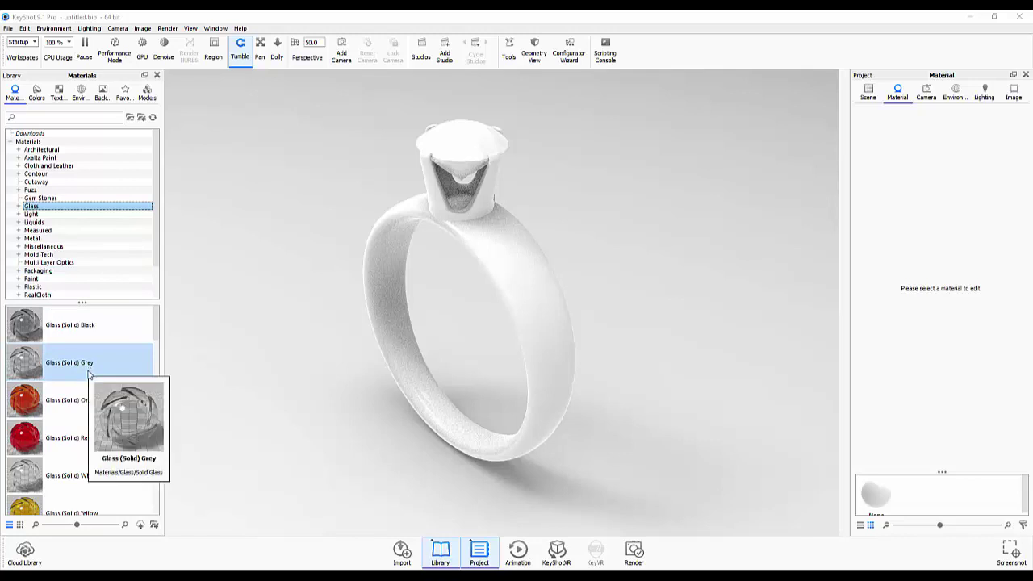
pyautogui.moveTo(74, 400)
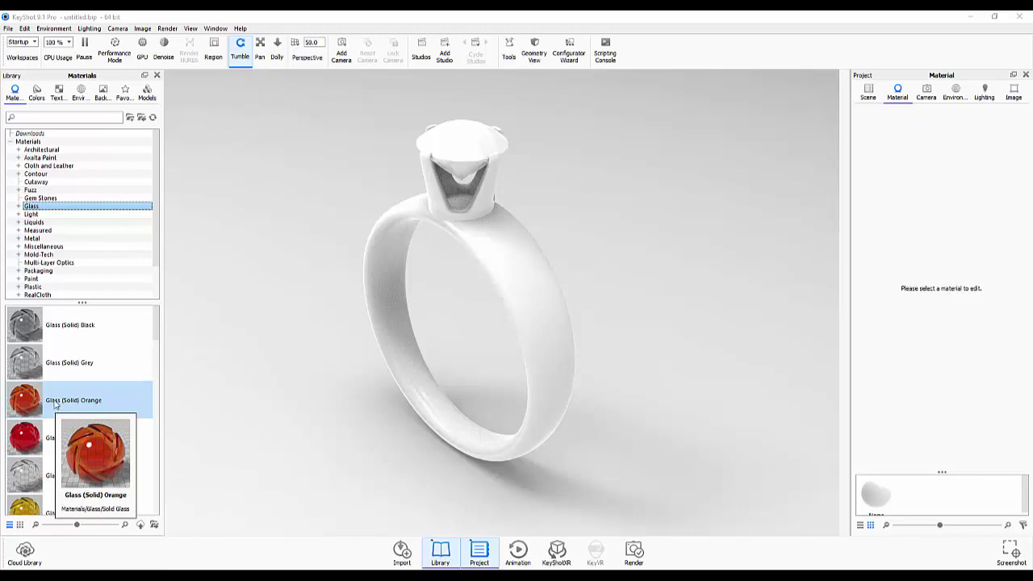
pyautogui.scroll(-5, 29, 360)
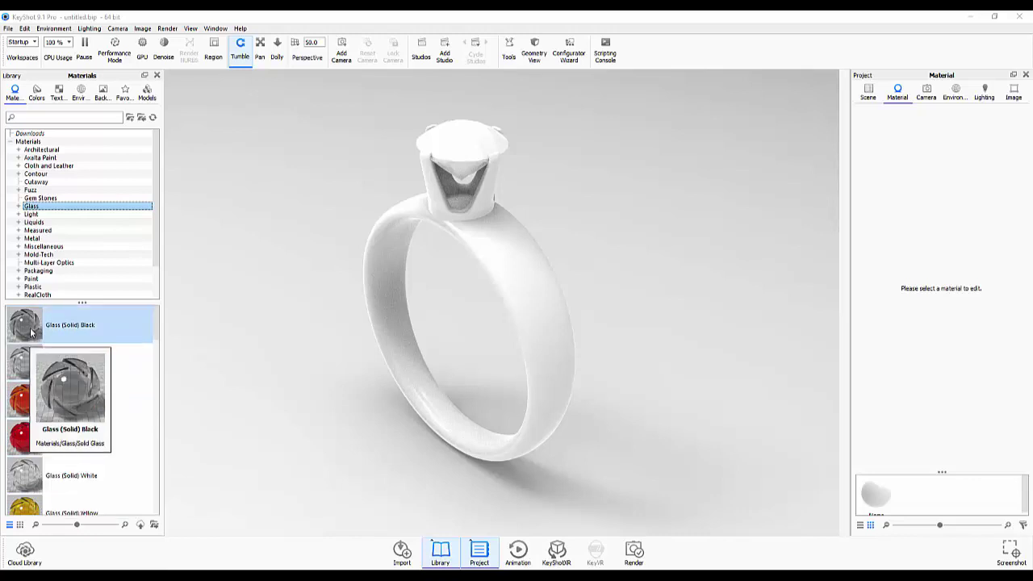
pyautogui.click(21, 207)
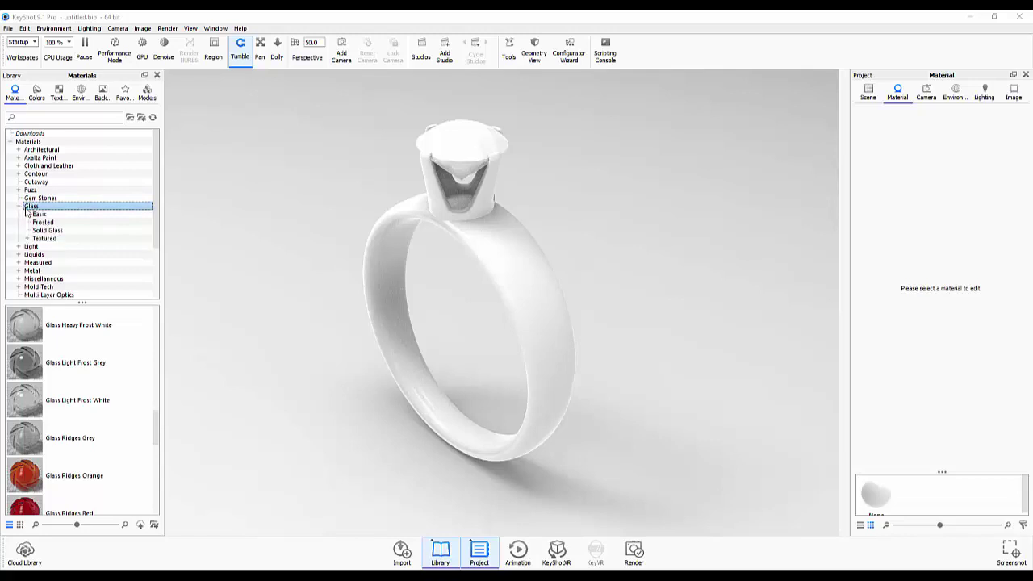
pyautogui.click(38, 214)
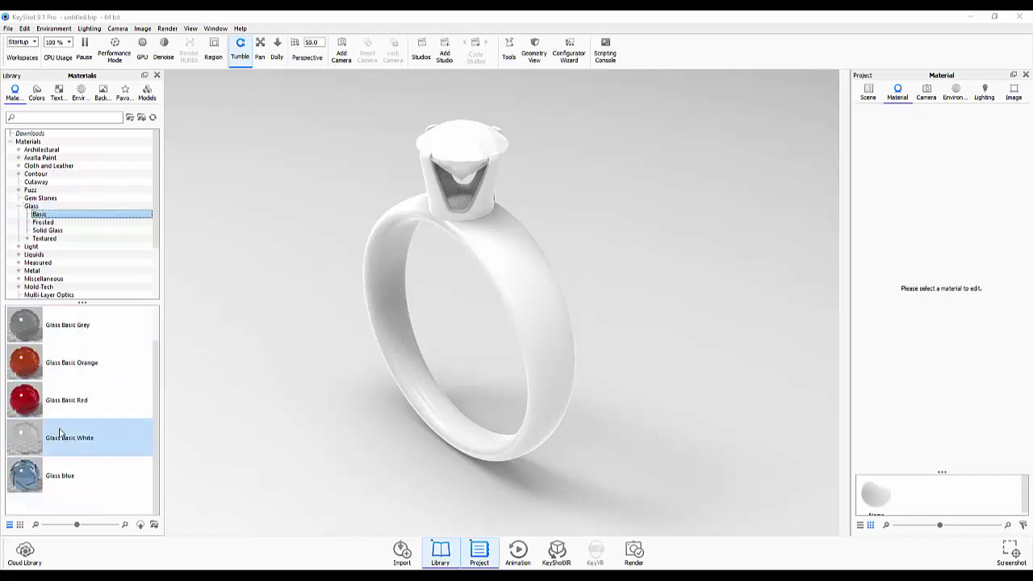
pyautogui.click(36, 199)
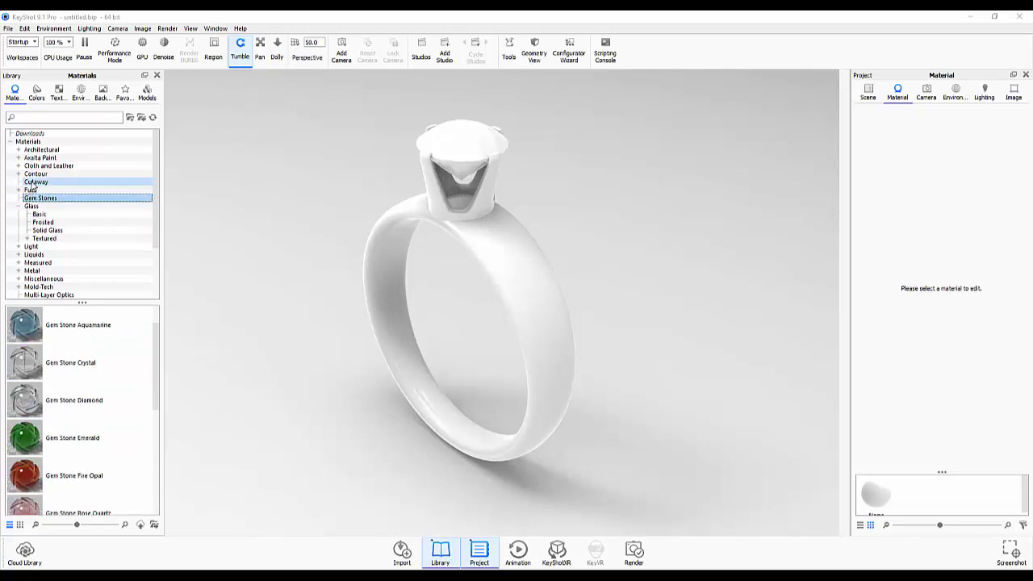
pyautogui.click(34, 206)
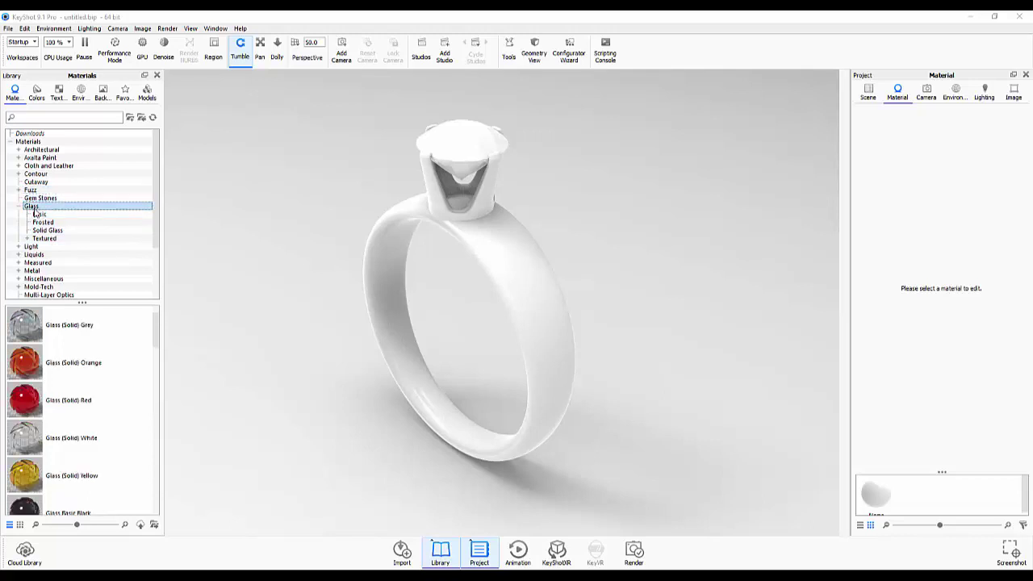
pyautogui.click(36, 199)
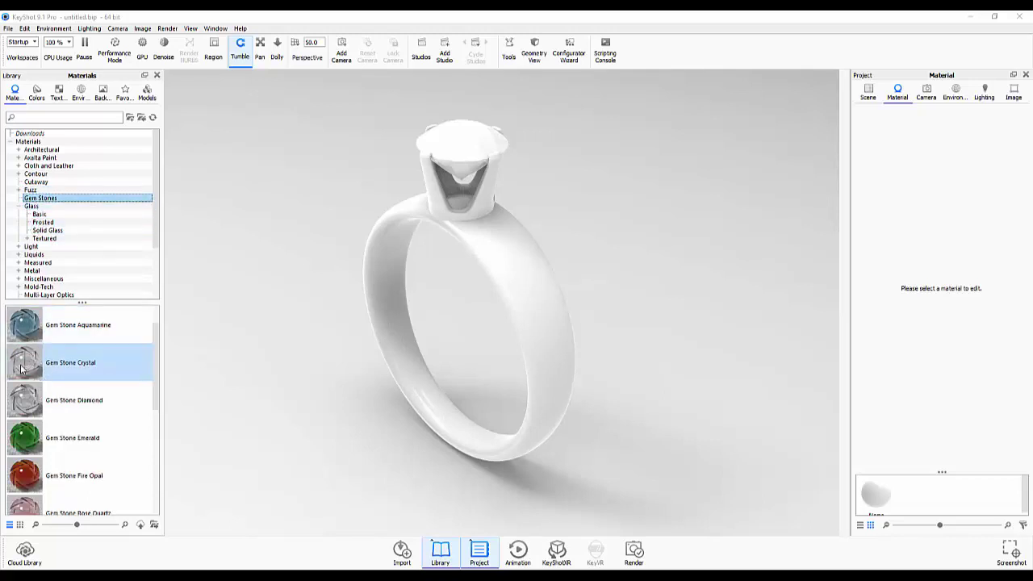
pyautogui.moveTo(21, 369); pyautogui.dragTo(462, 158)
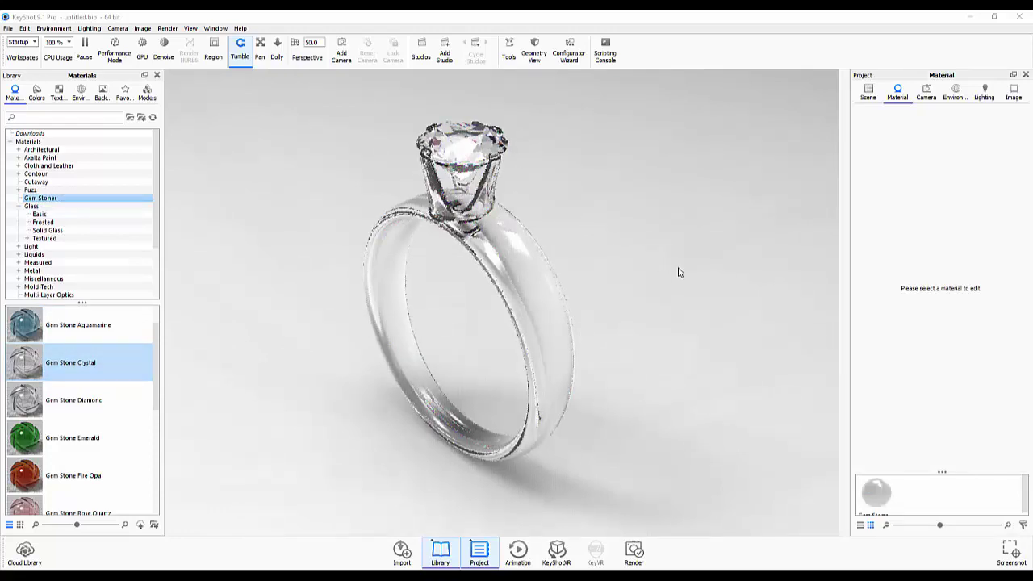
# Undo the last change and select the ring band part in the Scene tree
pyautogui.hotkey('ctrl', 'z')
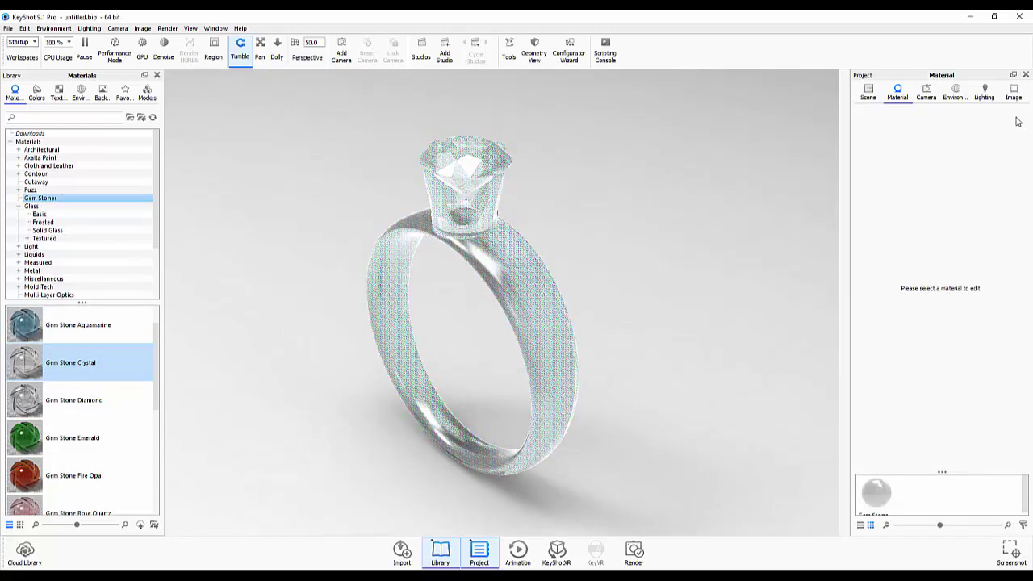
pyautogui.click(869, 93)
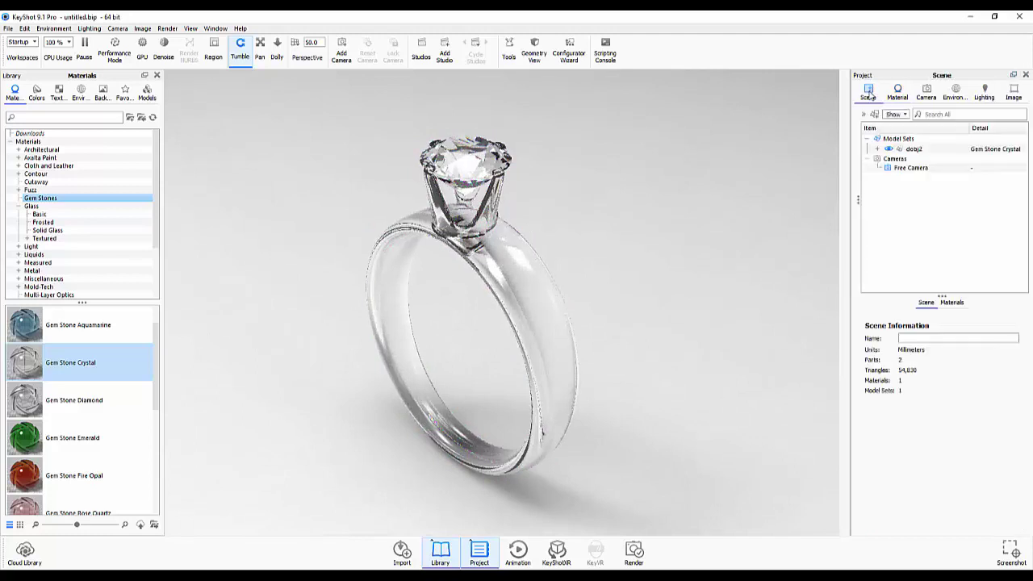
pyautogui.click(877, 149)
pyautogui.click(929, 172)
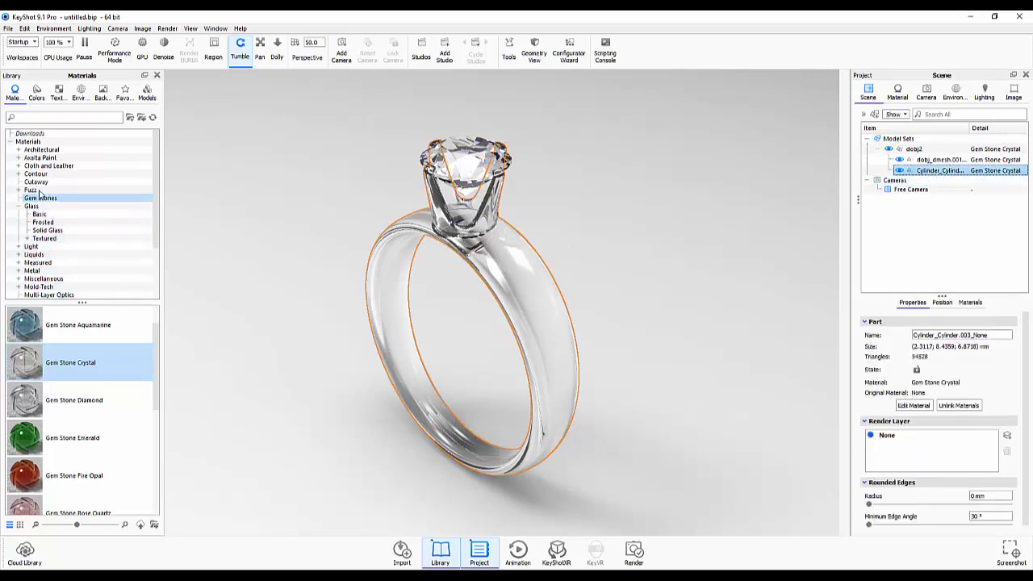
# Search the material library for 'plat' and drop Platinum Polished onto the ring band
pyautogui.click(32, 271)
pyautogui.click(70, 119)
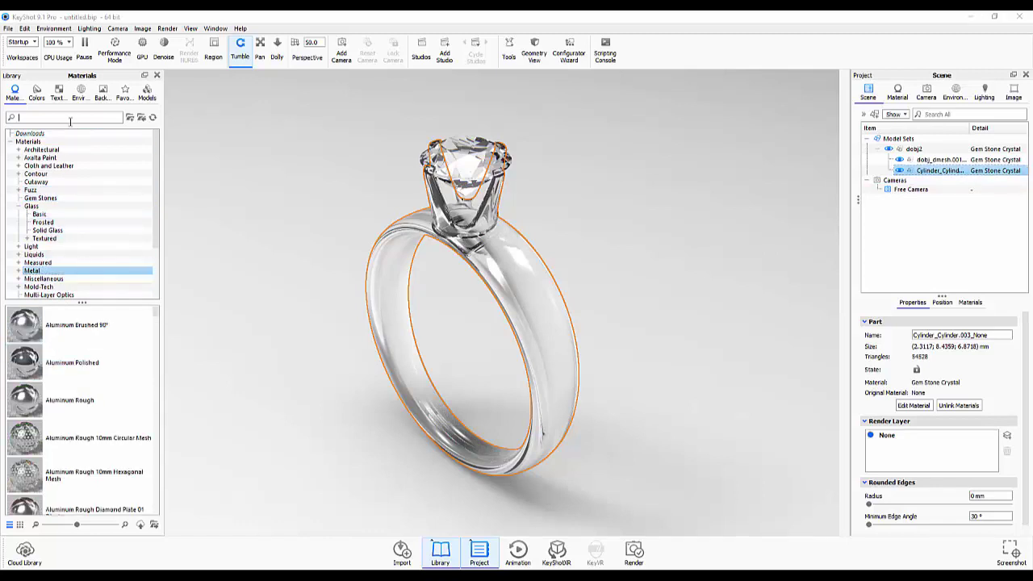
pyautogui.write('pl')
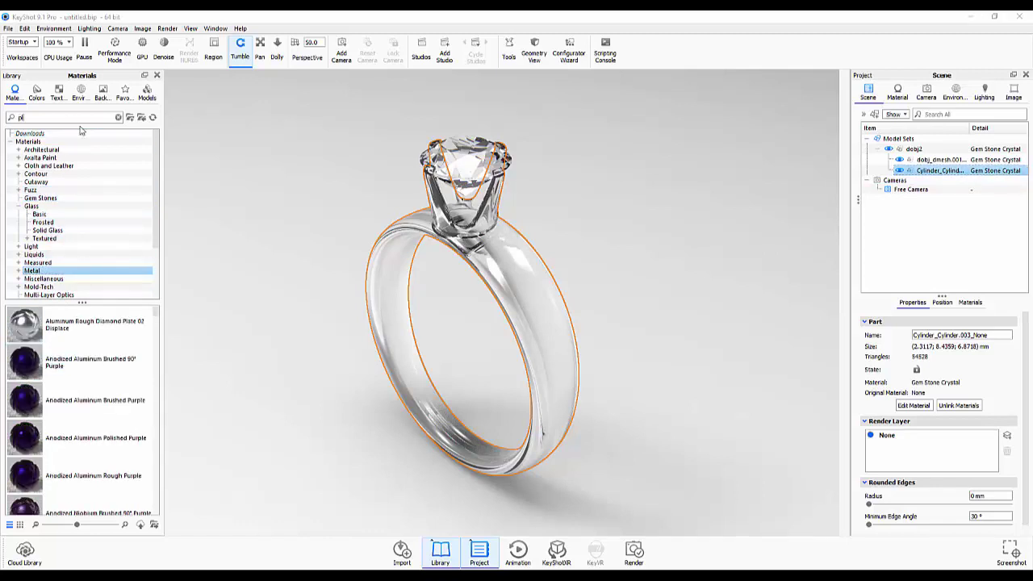
pyautogui.write('at')
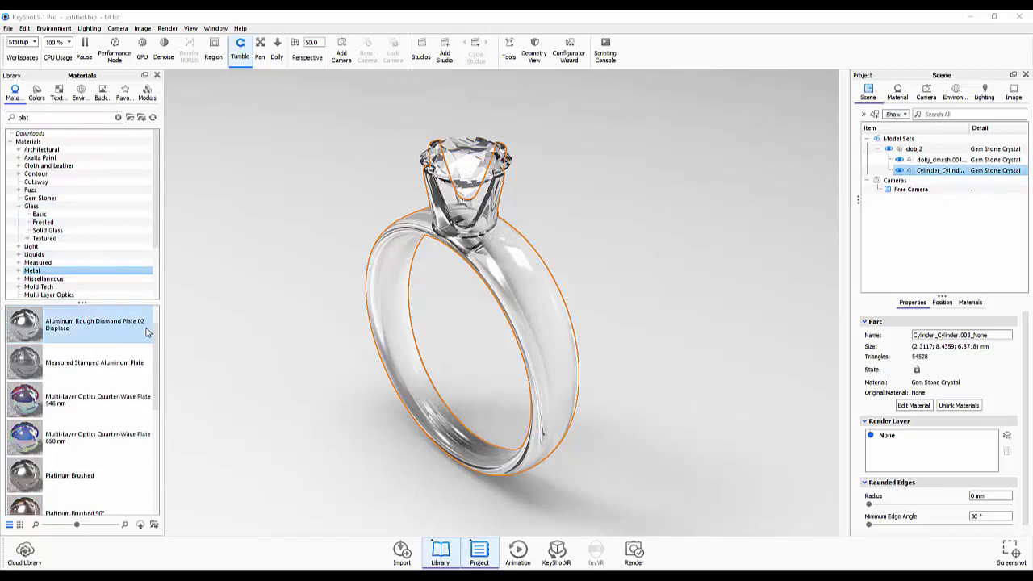
pyautogui.scroll(-1, 148, 335)
pyautogui.scroll(-1, 148, 368)
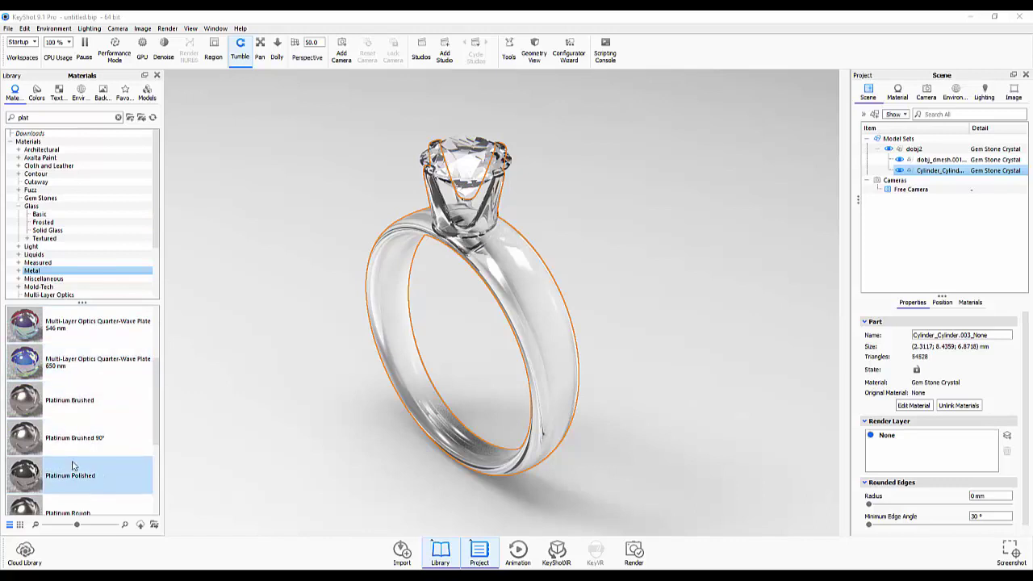
pyautogui.moveTo(72, 481); pyautogui.dragTo(1007, 174)
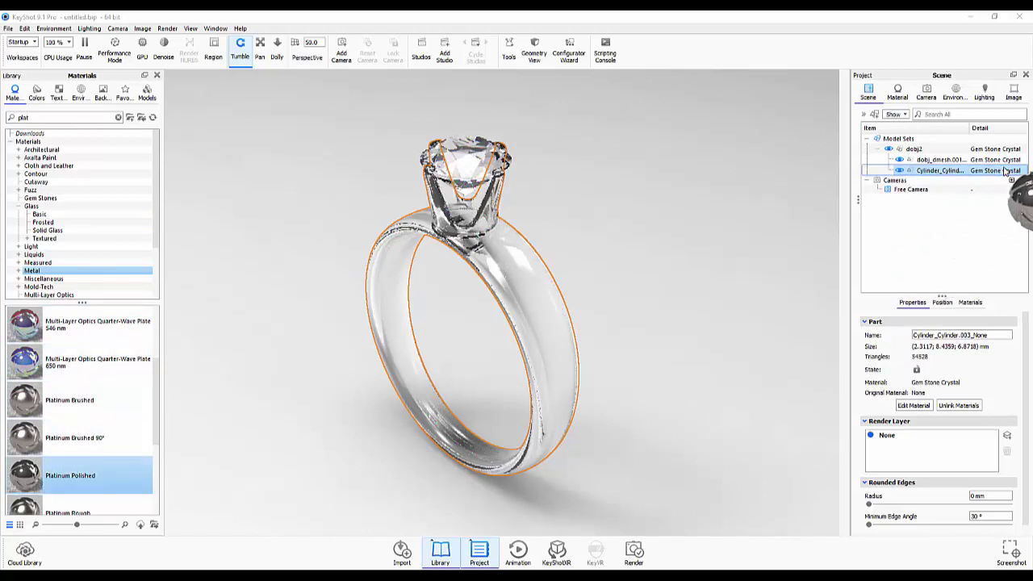
pyautogui.moveTo(1007, 173); pyautogui.dragTo(1004, 176)
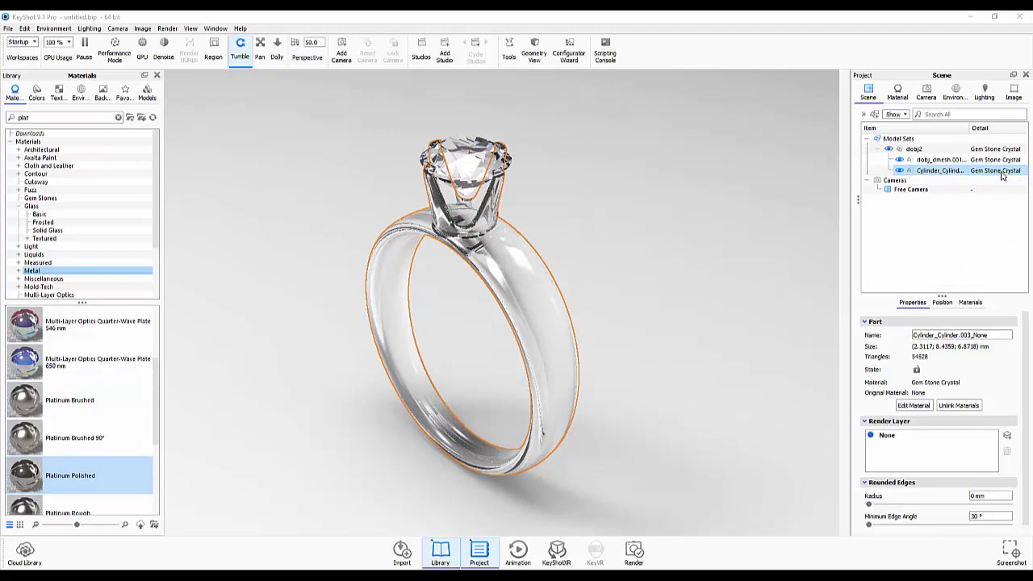
# Reselect the band and reapply Platinum Polished until the band shows platinum
pyautogui.click(684, 362)
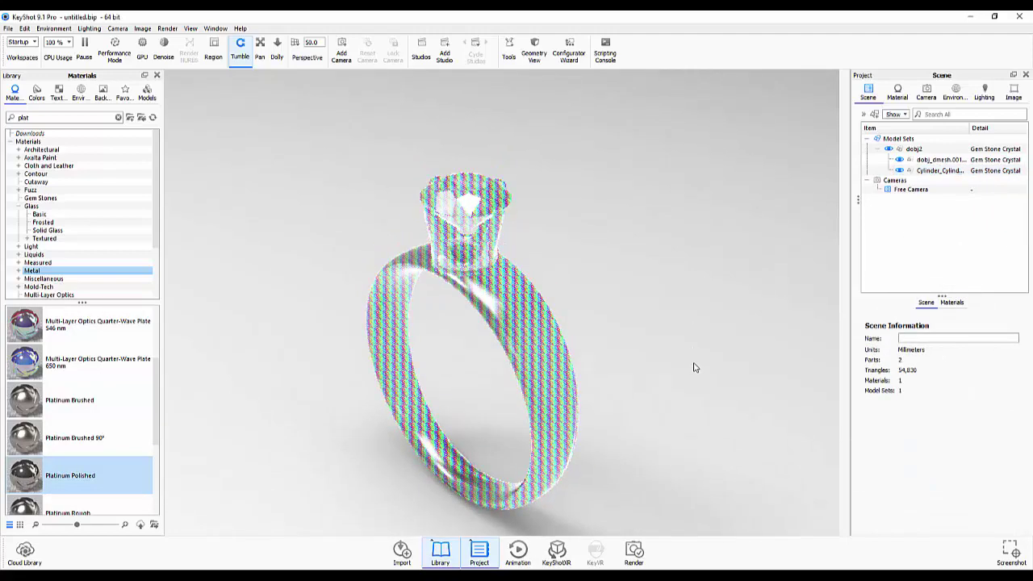
pyautogui.click(549, 304)
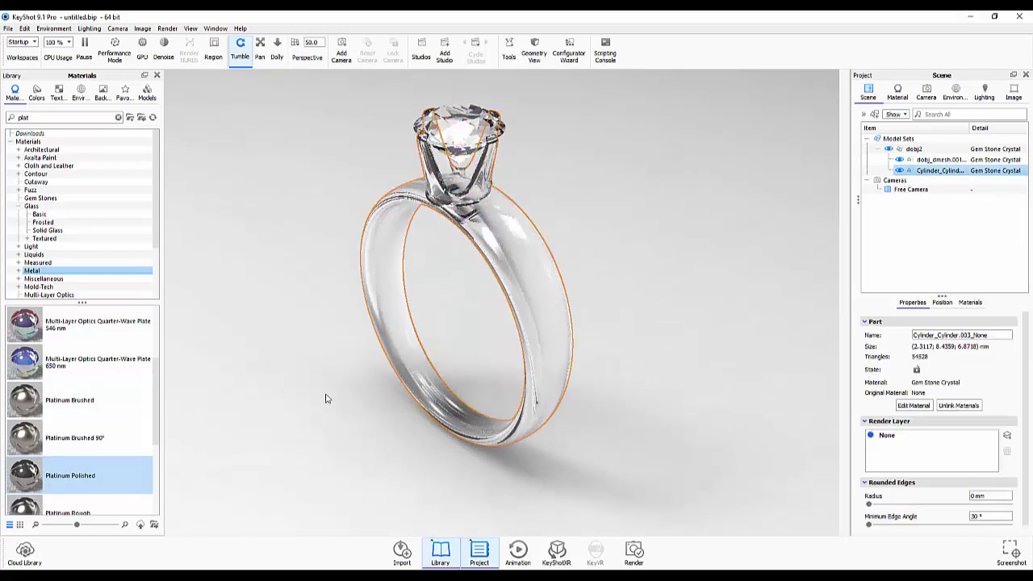
pyautogui.moveTo(1032, 203); pyautogui.dragTo(999, 171)
pyautogui.click(679, 341)
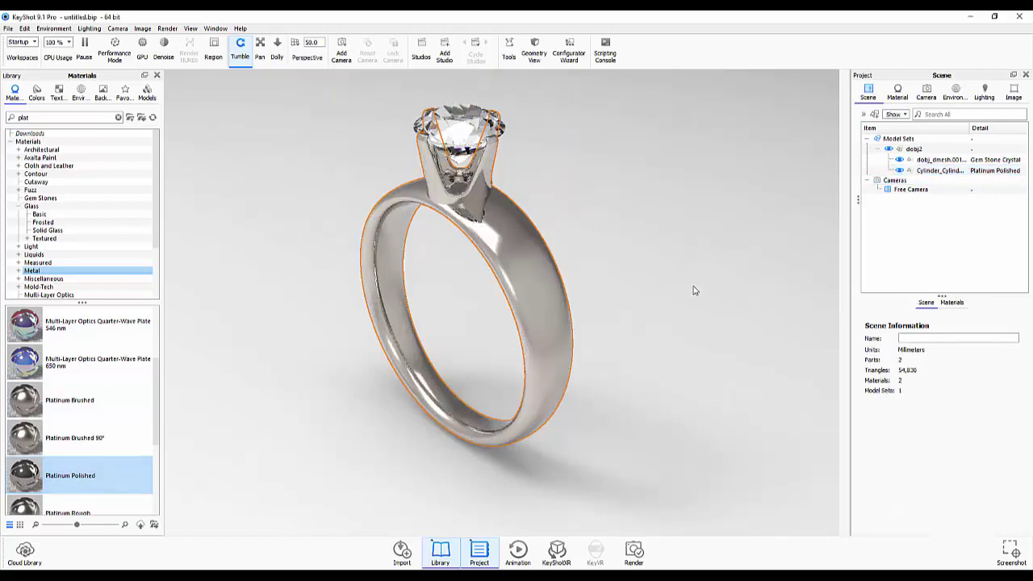
pyautogui.moveTo(692, 288)
pyautogui.mouseDown()
pyautogui.moveTo(706, 316)
pyautogui.moveTo(694, 268)
pyautogui.moveTo(680, 281)
pyautogui.moveTo(691, 288)
pyautogui.moveTo(686, 330)
pyautogui.moveTo(708, 307)
pyautogui.moveTo(702, 298)
pyautogui.mouseUp()
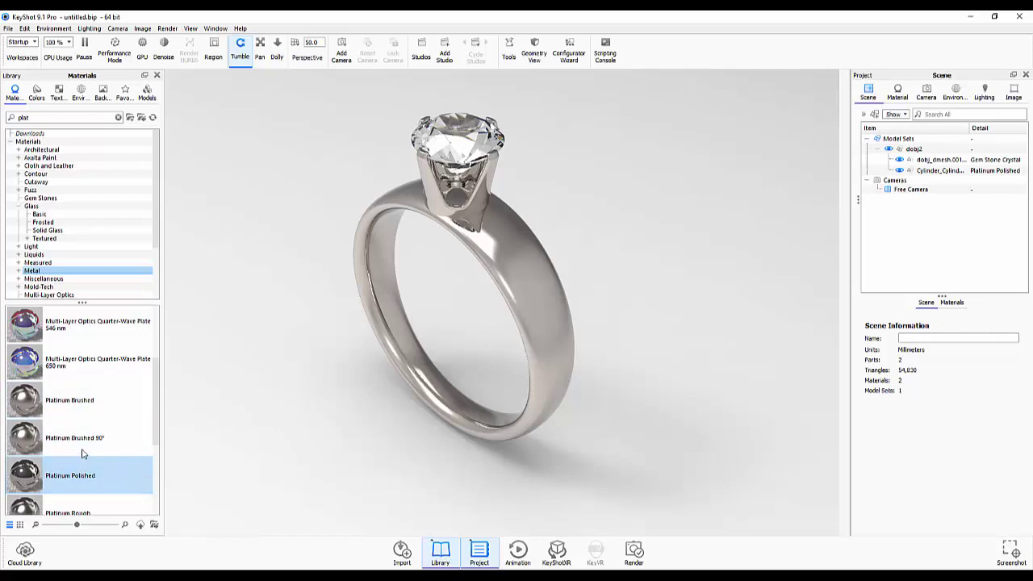
pyautogui.moveTo(72, 478); pyautogui.dragTo(1009, 175)
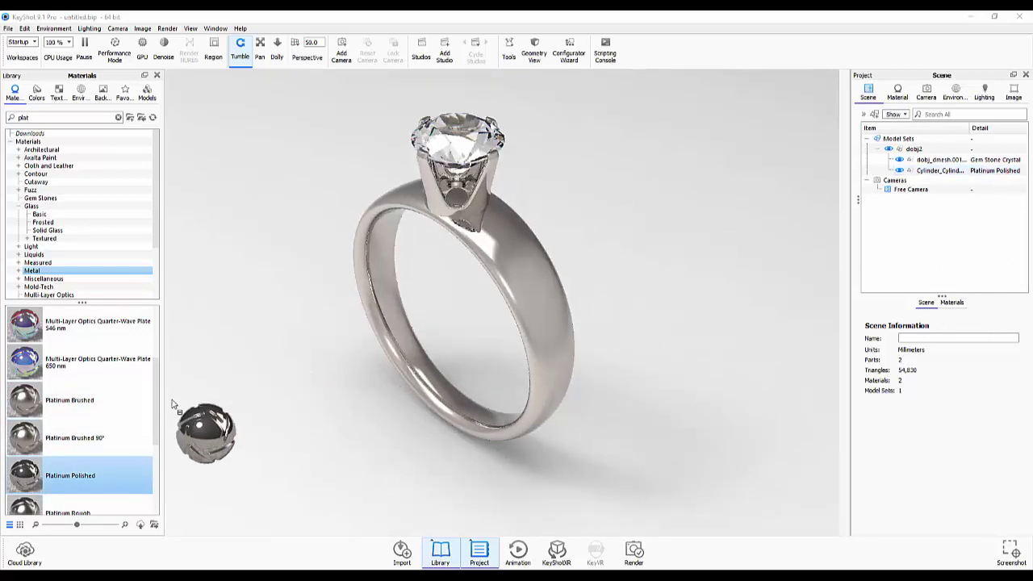
# Inspect the Platinum Polished material's properties, texture slots and type list without changing them
pyautogui.click(897, 91)
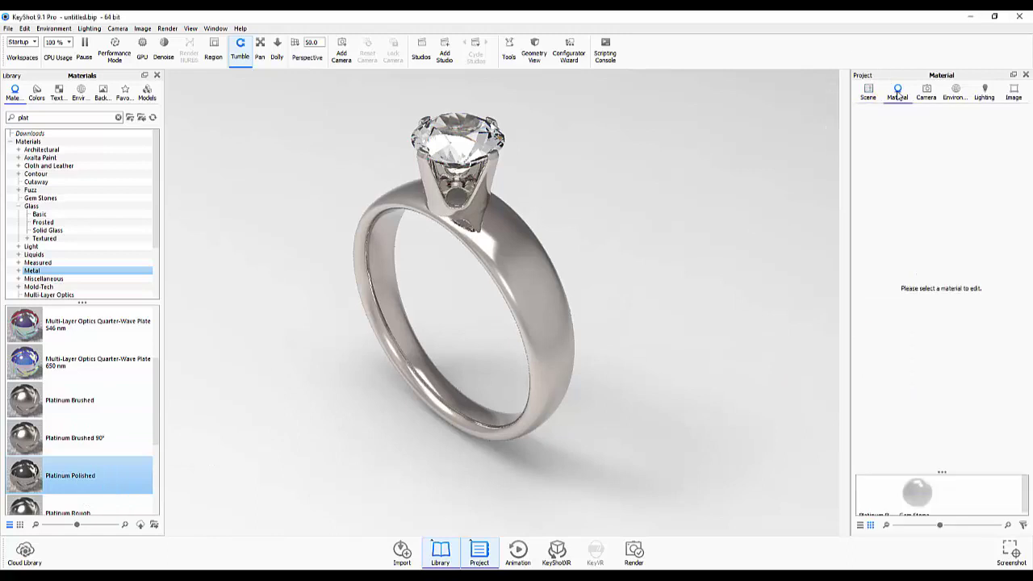
pyautogui.click(878, 502)
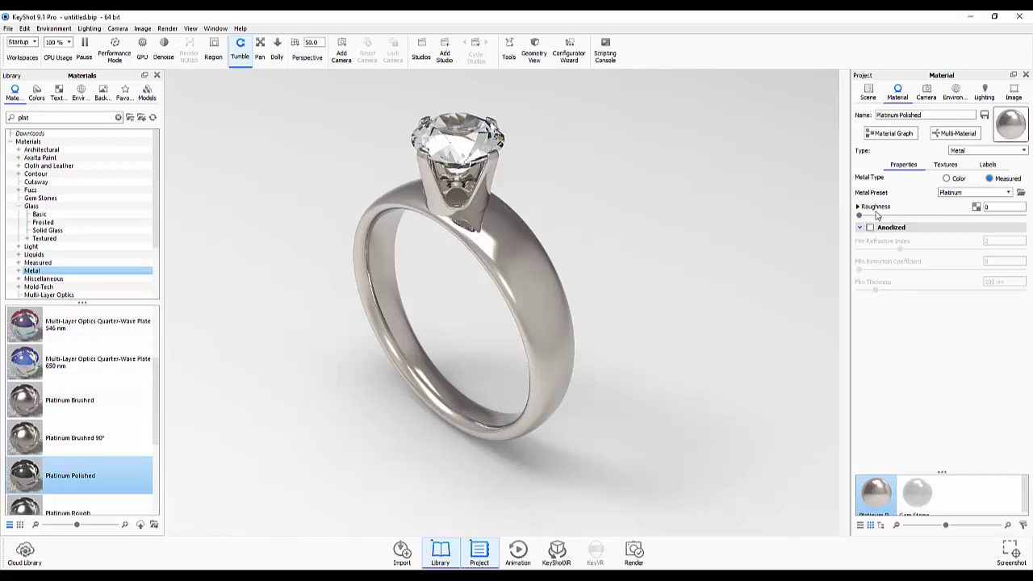
pyautogui.click(946, 165)
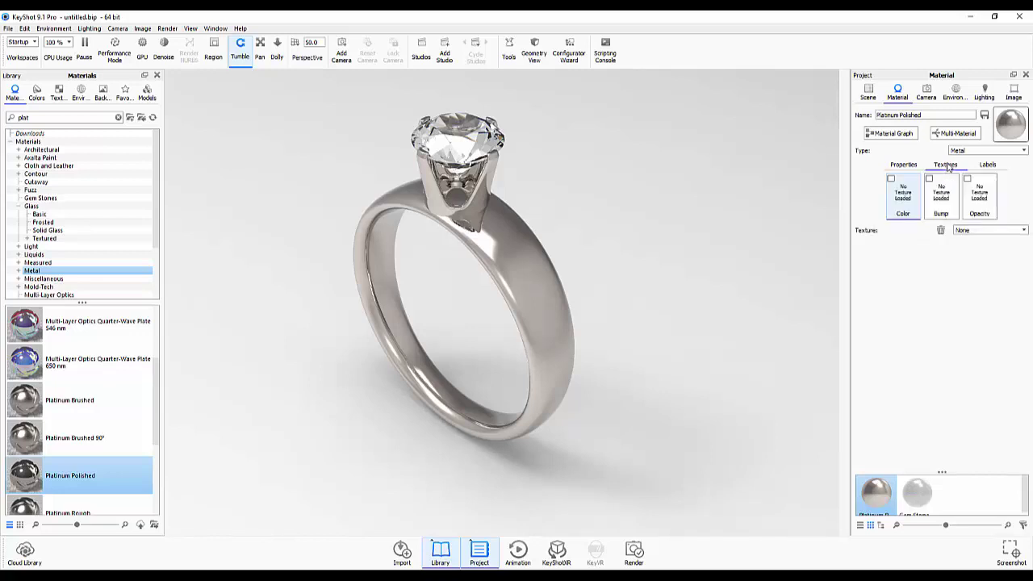
pyautogui.click(908, 169)
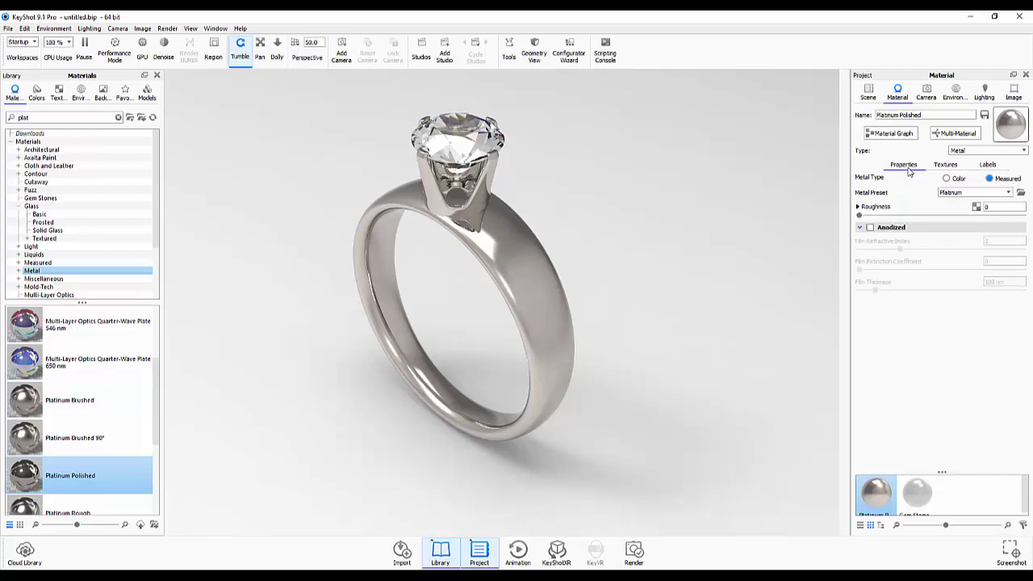
pyautogui.click(1010, 153)
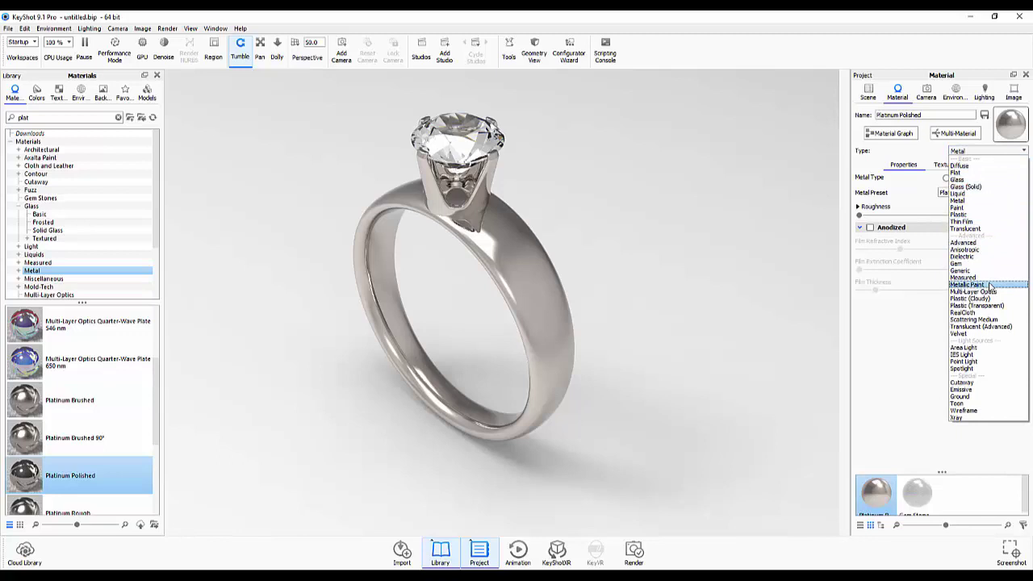
pyautogui.click(890, 357)
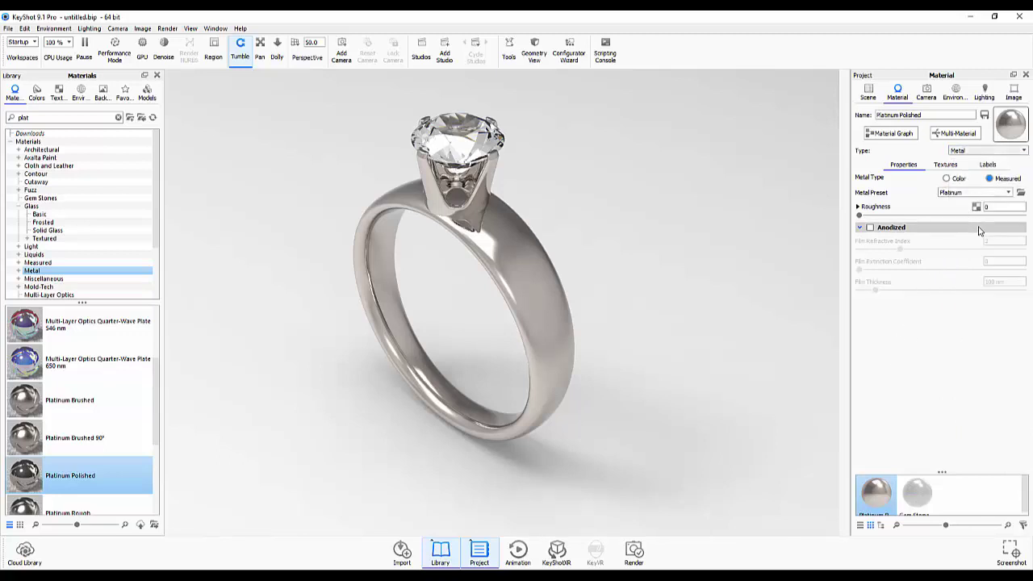
pyautogui.moveTo(864, 216)
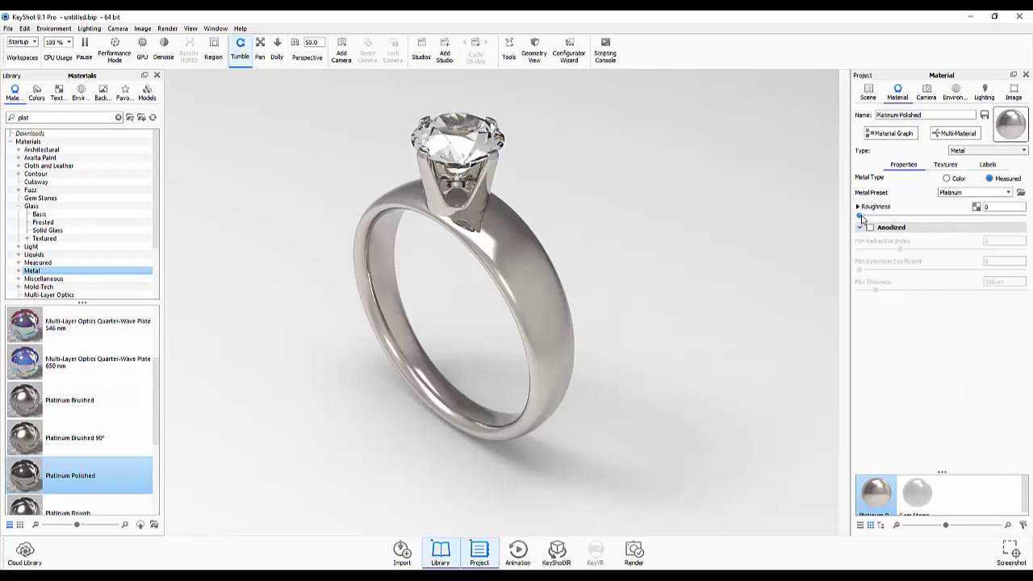
# Try a matte roughness on the platinum, restore full polish, and switch to the Environments library
pyautogui.moveTo(862, 216); pyautogui.dragTo(950, 216)
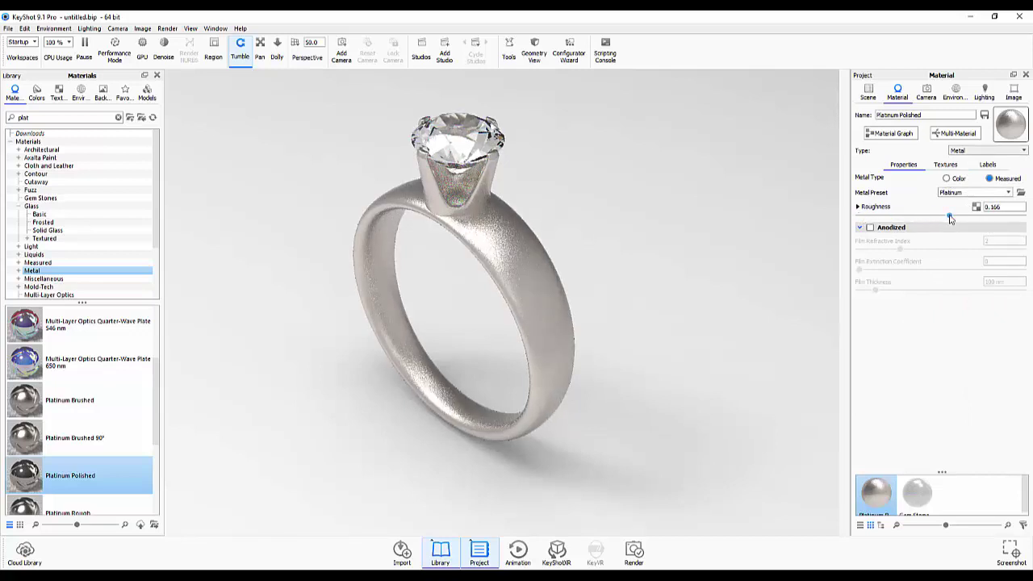
pyautogui.moveTo(950, 217); pyautogui.dragTo(844, 220)
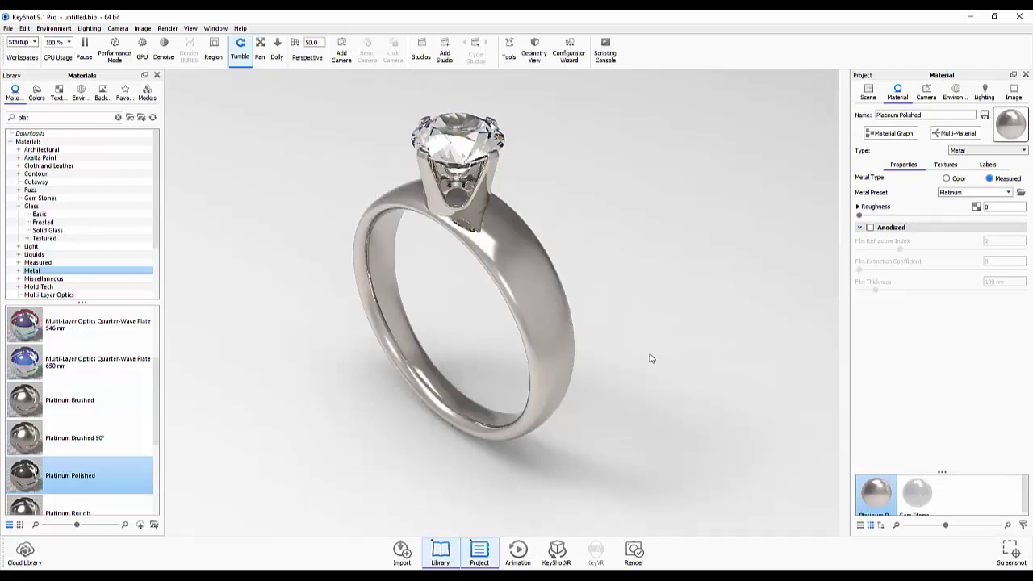
pyautogui.click(79, 93)
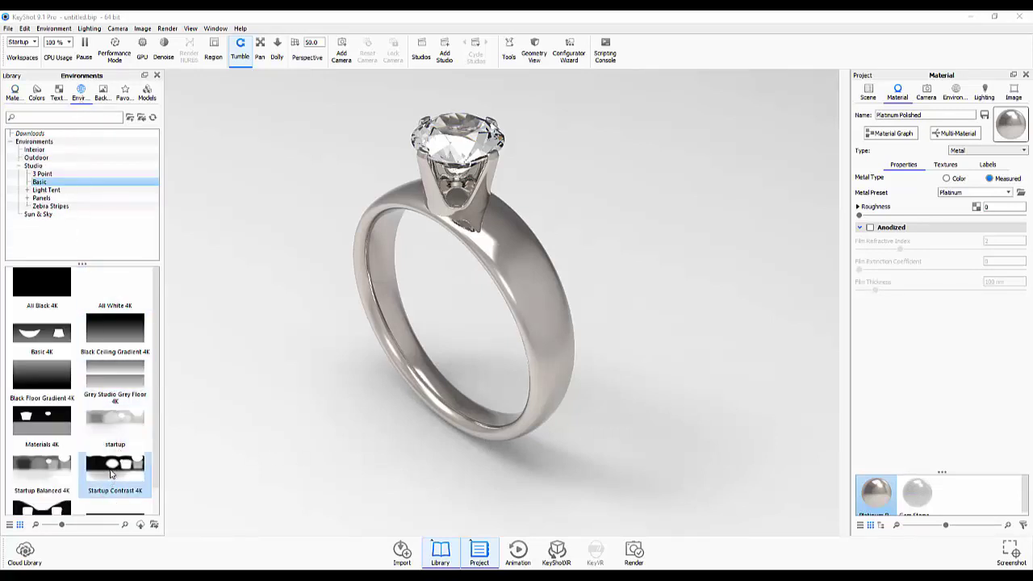
# Try Startup Contrast 4K and Startup Balanced 4K, then light the ring with Studio Panels' 2 Panels Straight 4K
pyautogui.doubleClick(112, 474)
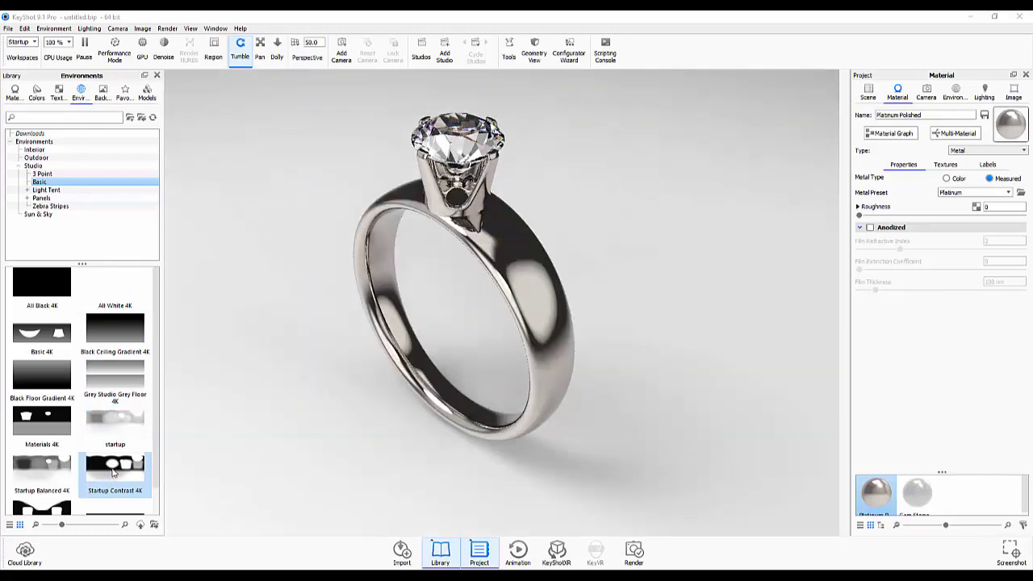
pyautogui.scroll(2, 342, 396)
pyautogui.scroll(-2, 341, 397)
pyautogui.scroll(-2, 371, 367)
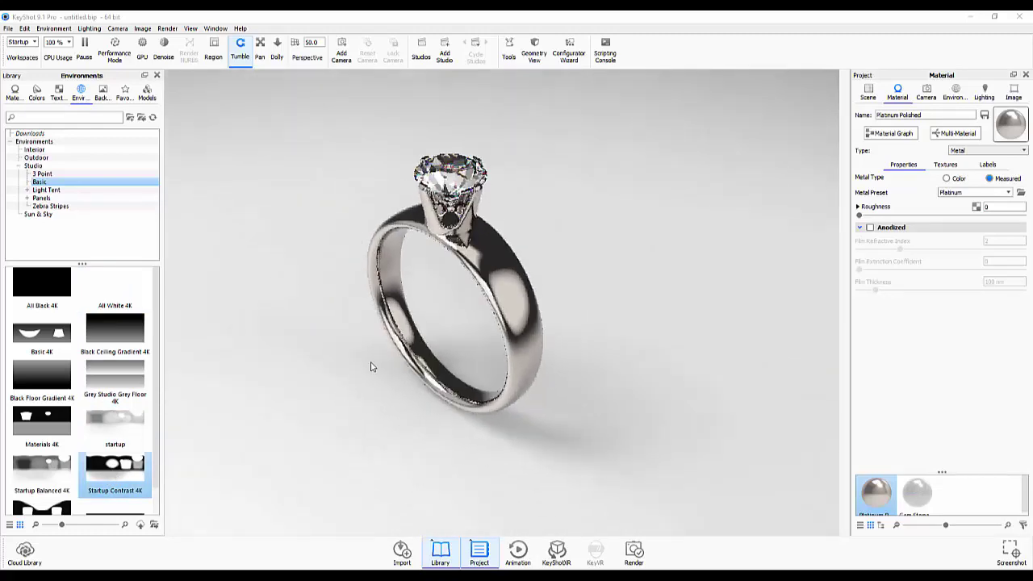
pyautogui.moveTo(371, 367)
pyautogui.mouseDown()
pyautogui.moveTo(585, 351)
pyautogui.moveTo(581, 323)
pyautogui.mouseUp()
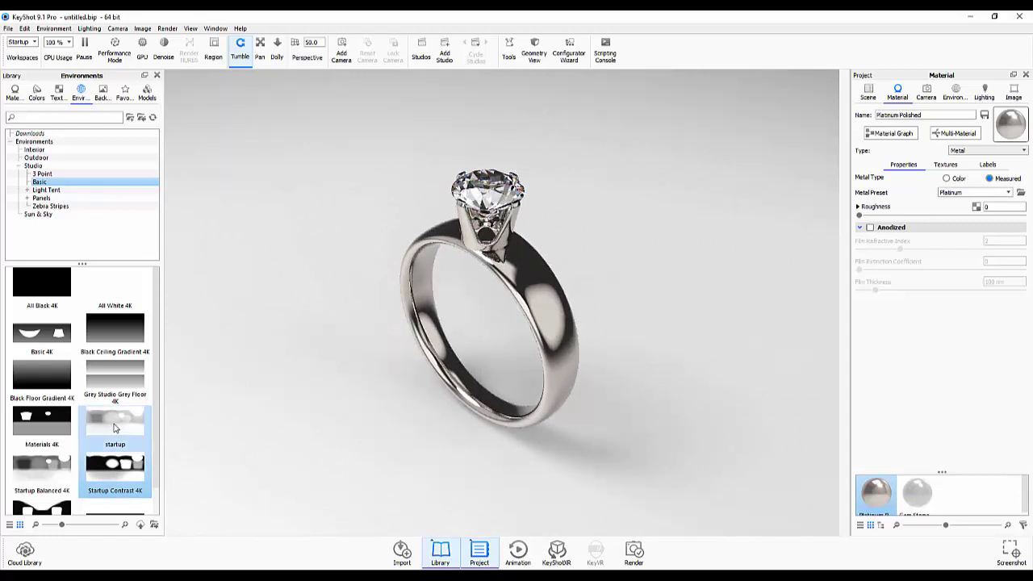
pyautogui.doubleClick(46, 474)
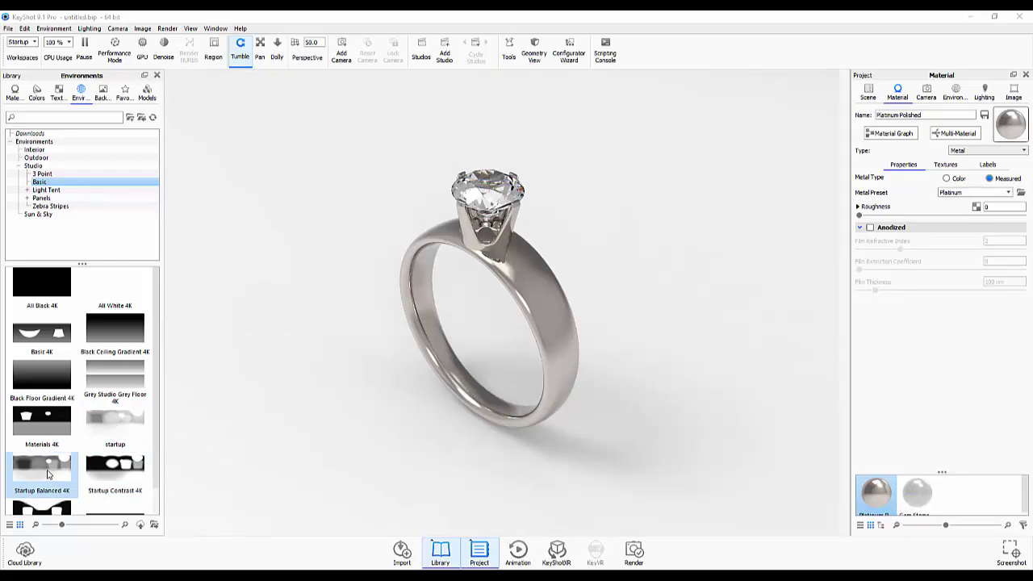
pyautogui.click(41, 198)
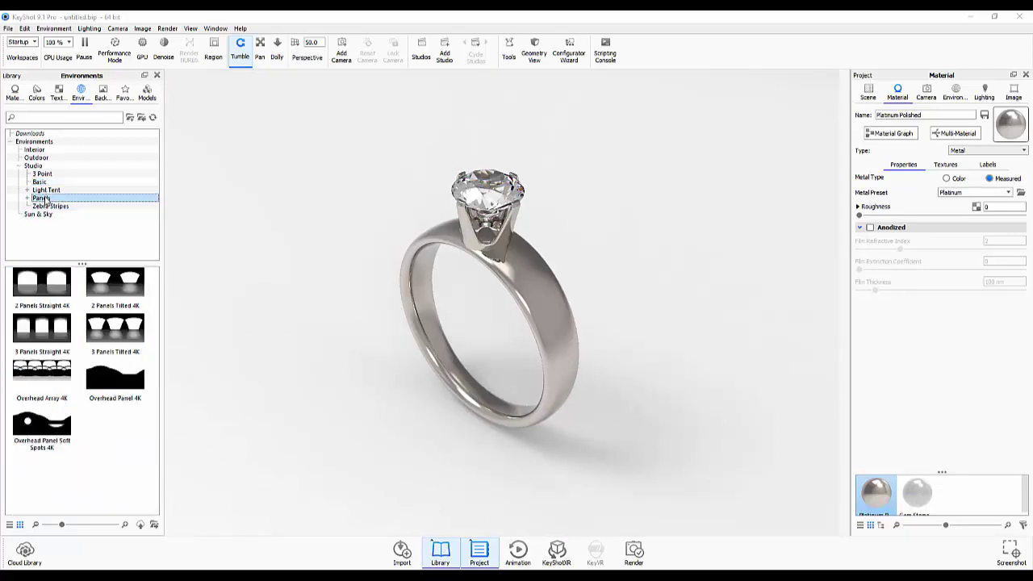
pyautogui.doubleClick(50, 286)
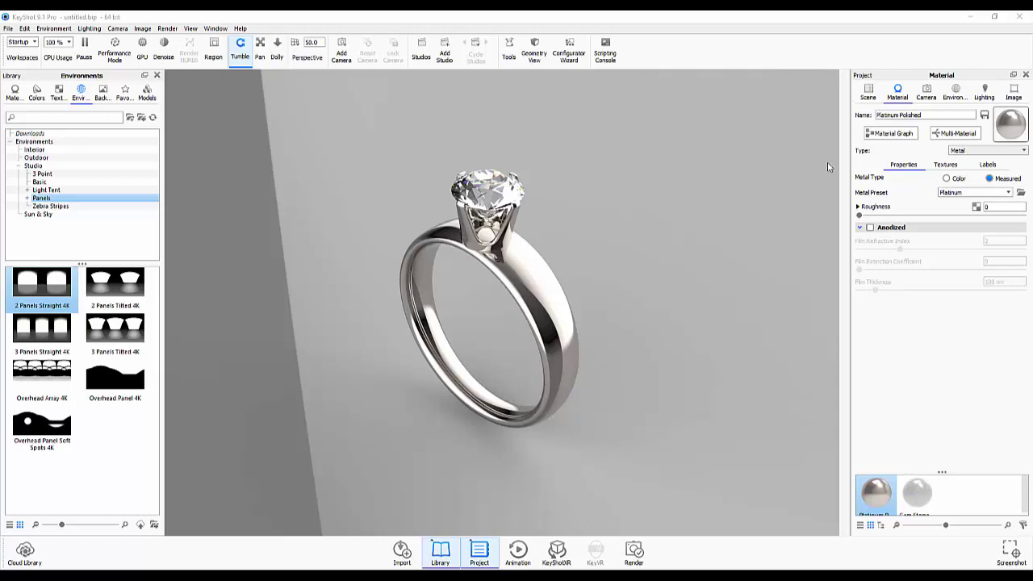
# Rotate the 2 Panels Straight 4K environment to 334° in the Environment settings
pyautogui.click(956, 96)
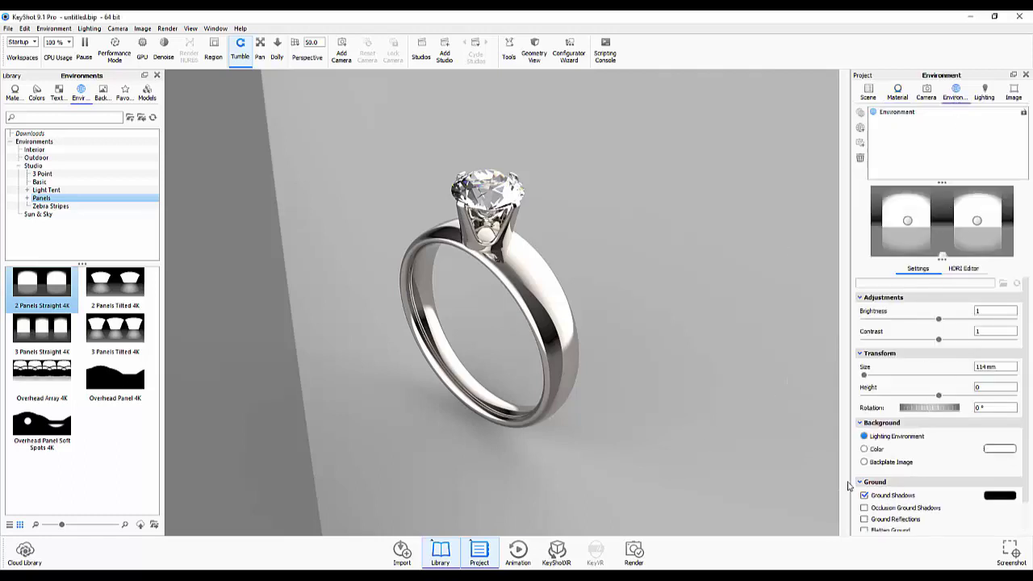
pyautogui.moveTo(934, 408)
pyautogui.mouseDown()
pyautogui.moveTo(886, 425)
pyautogui.moveTo(1029, 420)
pyautogui.moveTo(896, 430)
pyautogui.moveTo(908, 439)
pyautogui.mouseUp()
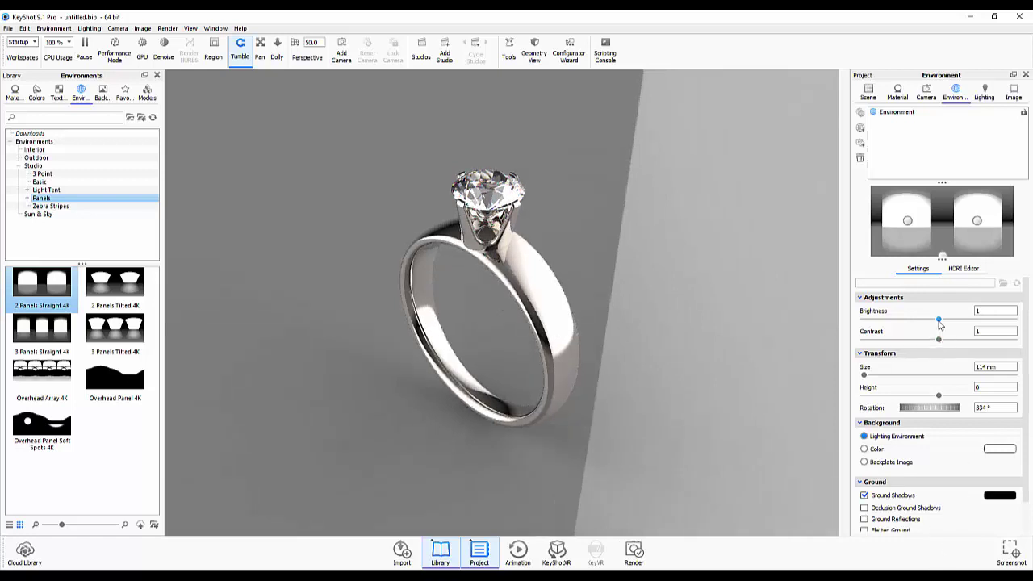
# Set environment brightness to 0.684, contrast to 1.748 and rotation to 8°
pyautogui.moveTo(938, 320)
pyautogui.mouseDown()
pyautogui.moveTo(905, 321)
pyautogui.moveTo(915, 332)
pyautogui.mouseUp()
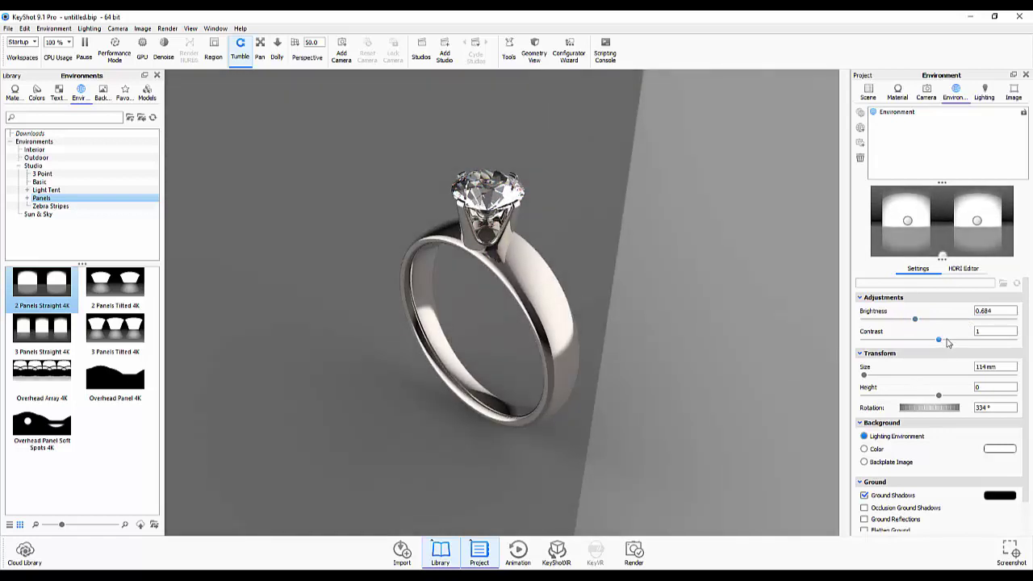
pyautogui.moveTo(947, 342)
pyautogui.mouseDown()
pyautogui.moveTo(1010, 343)
pyautogui.moveTo(997, 347)
pyautogui.mouseUp()
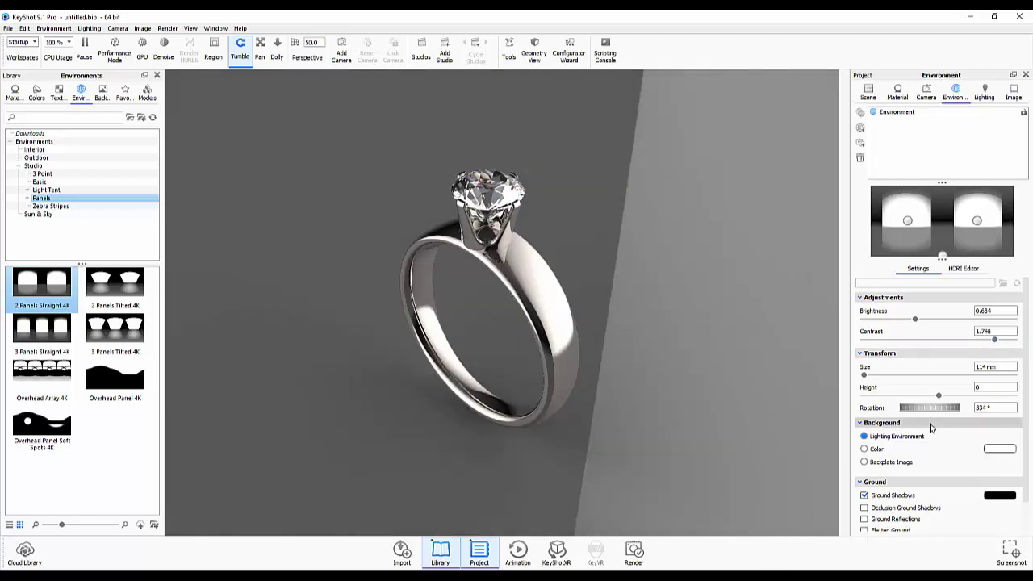
pyautogui.moveTo(928, 414)
pyautogui.mouseDown()
pyautogui.moveTo(970, 415)
pyautogui.moveTo(955, 415)
pyautogui.mouseUp()
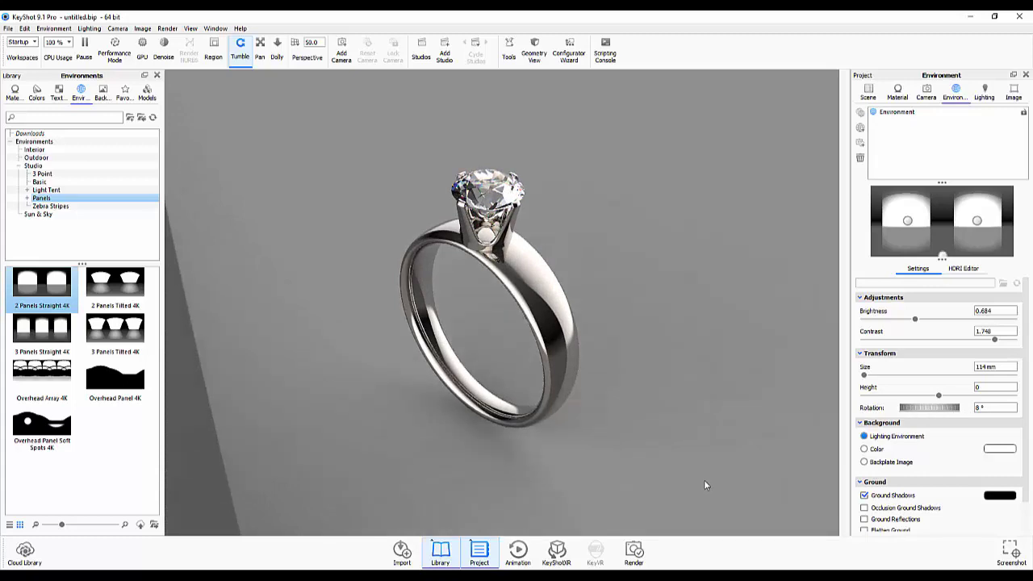
# Orbit the camera to reframe the ring from a new angle
pyautogui.moveTo(692, 429)
pyautogui.mouseDown()
pyautogui.moveTo(693, 404)
pyautogui.moveTo(690, 417)
pyautogui.mouseUp()
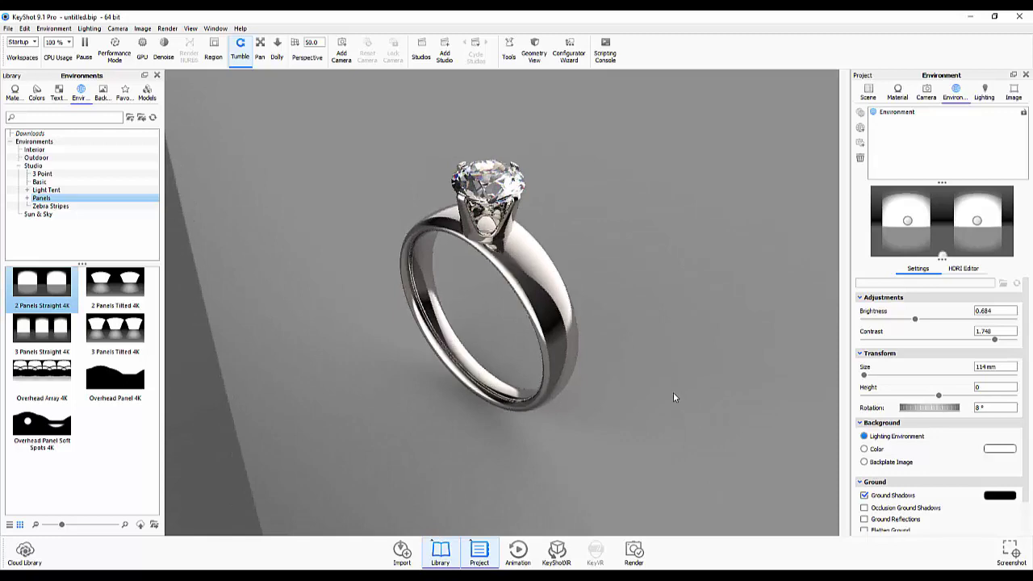
pyautogui.moveTo(612, 242)
pyautogui.mouseDown()
pyautogui.moveTo(613, 225)
pyautogui.moveTo(613, 286)
pyautogui.moveTo(647, 193)
pyautogui.moveTo(626, 310)
pyautogui.moveTo(640, 279)
pyautogui.moveTo(630, 287)
pyautogui.mouseUp()
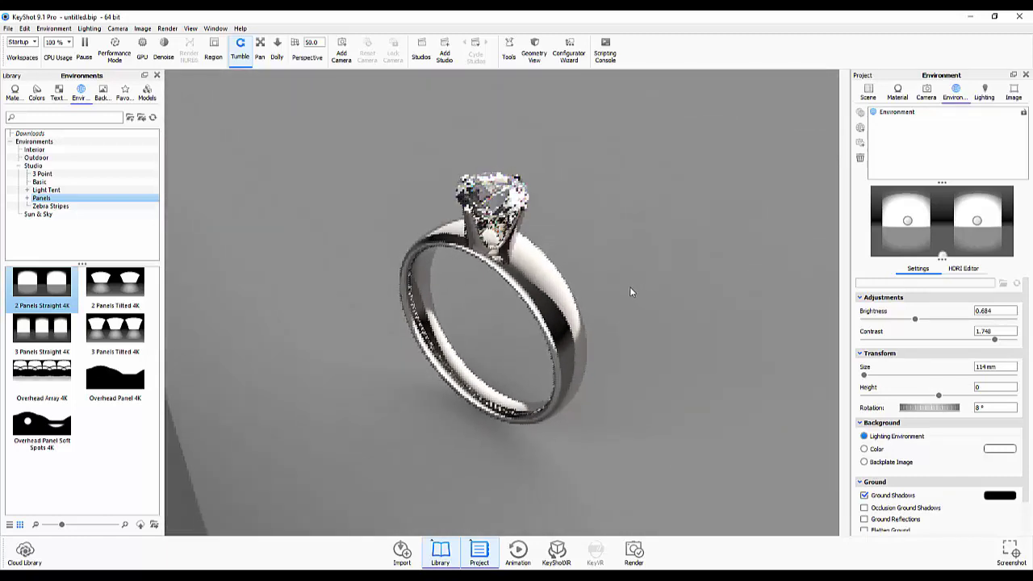
pyautogui.moveTo(679, 359); pyautogui.dragTo(674, 380)
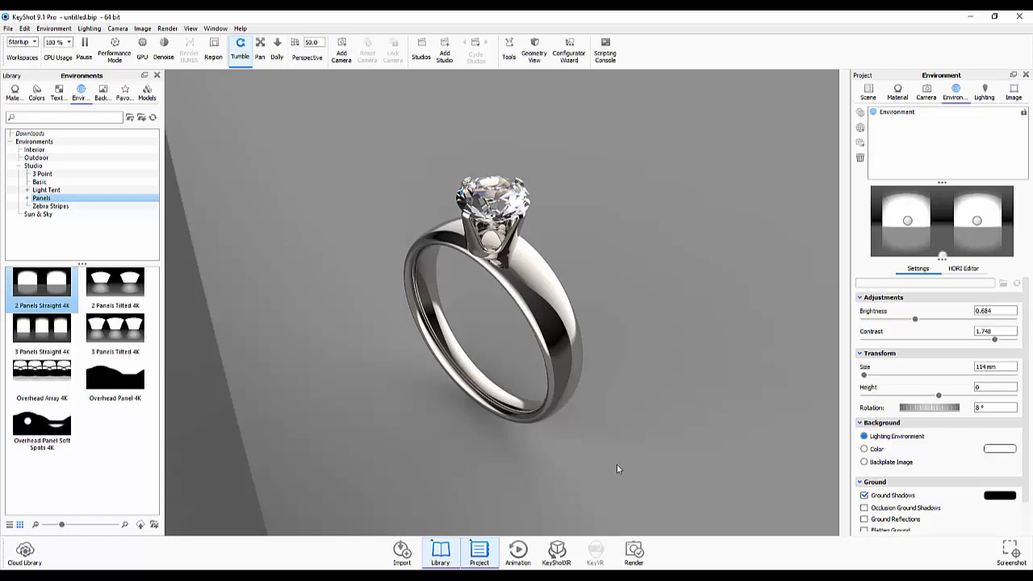
# Set the still output to a 3800 × 2138 px JPEG without alpha and start rendering
pyautogui.click(634, 551)
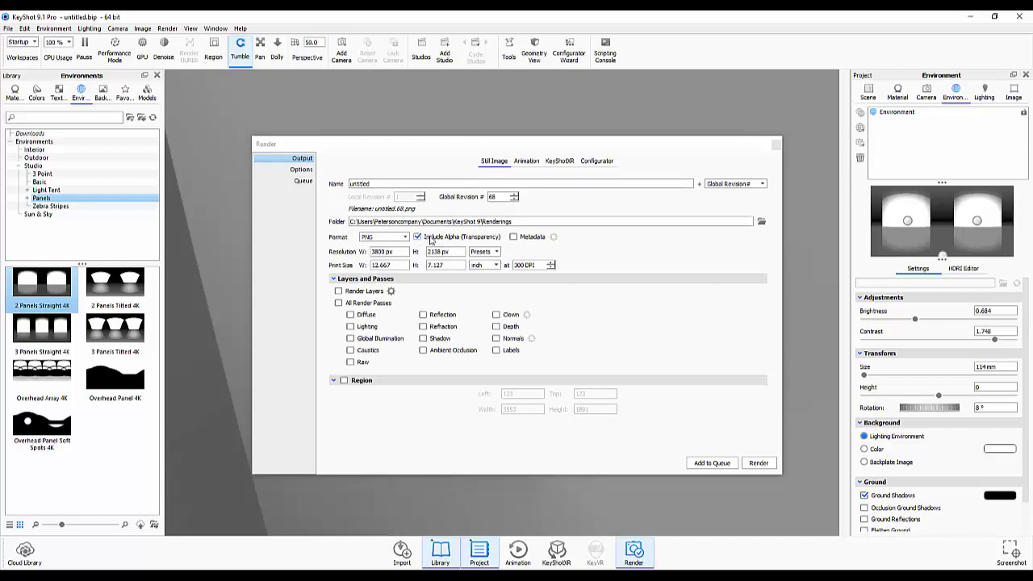
pyautogui.moveTo(574, 149); pyautogui.dragTo(626, 434)
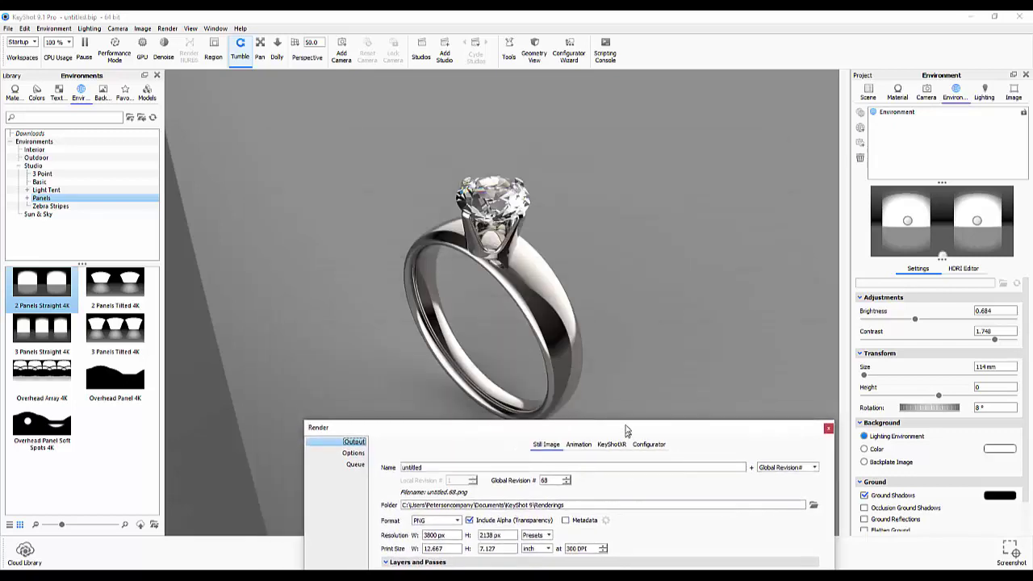
pyautogui.moveTo(626, 433)
pyautogui.mouseDown()
pyautogui.moveTo(607, 526)
pyautogui.moveTo(593, 165)
pyautogui.mouseUp()
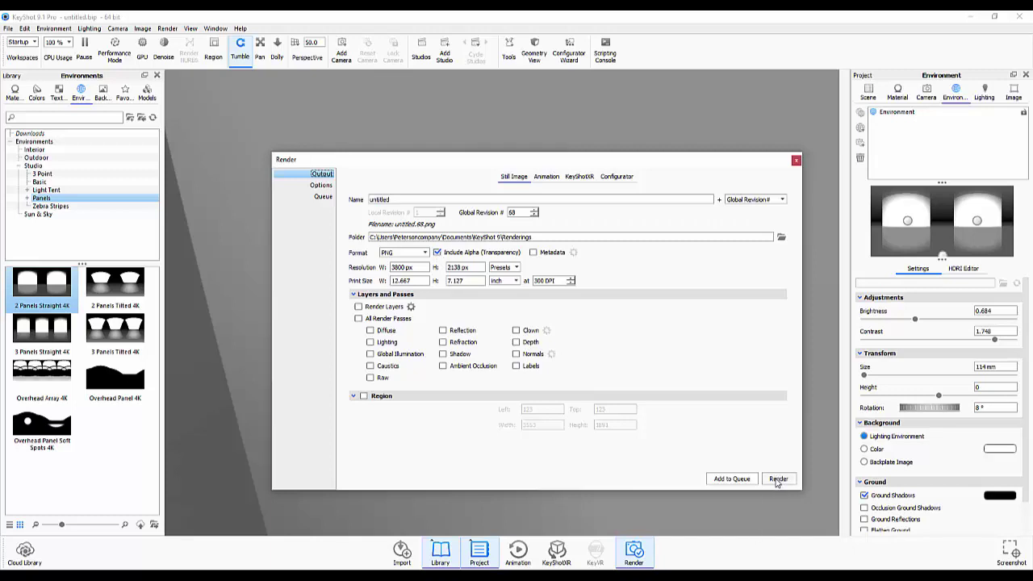
pyautogui.click(778, 482)
pyautogui.click(428, 253)
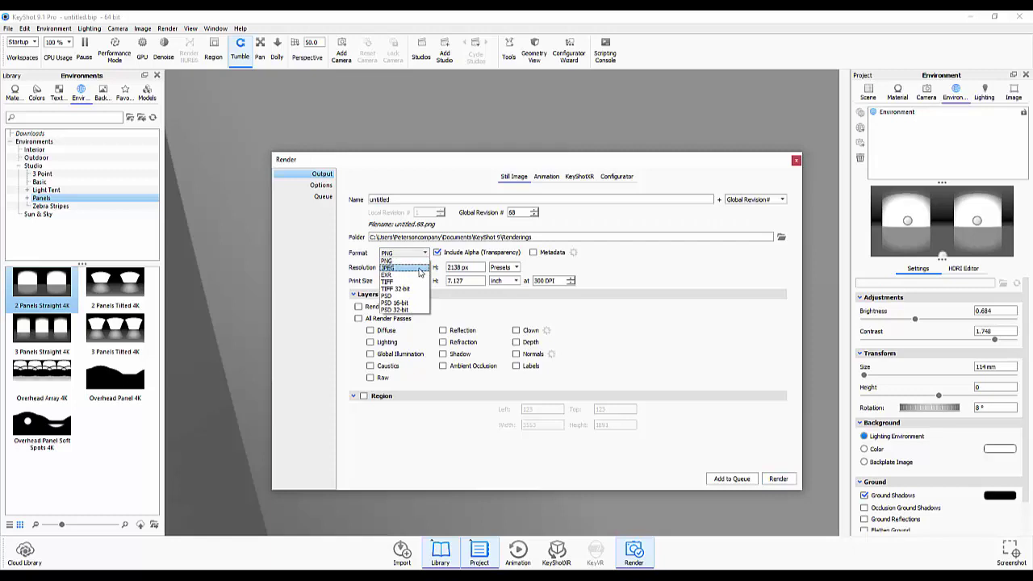
pyautogui.click(740, 376)
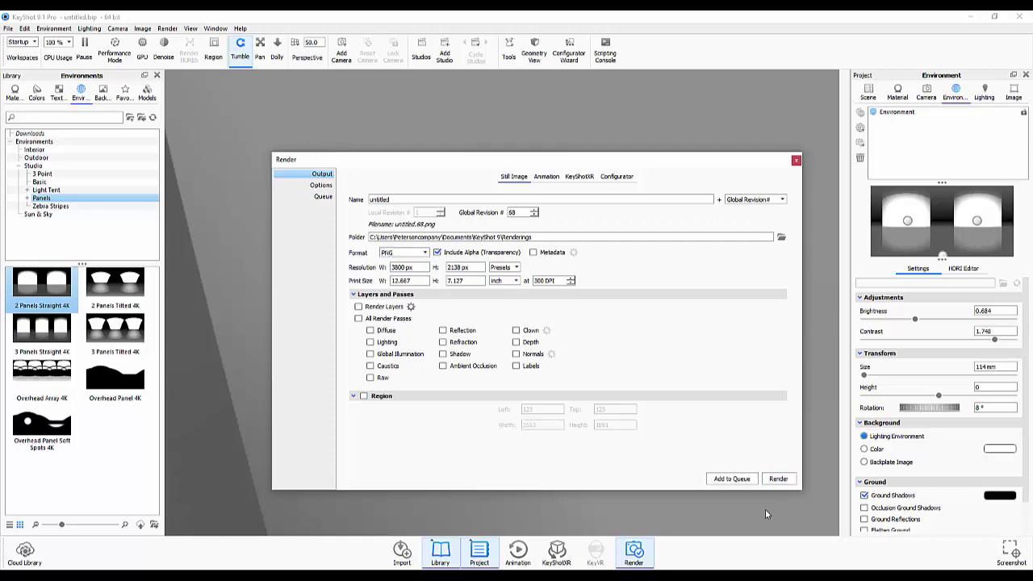
pyautogui.click(437, 252)
pyautogui.click(395, 255)
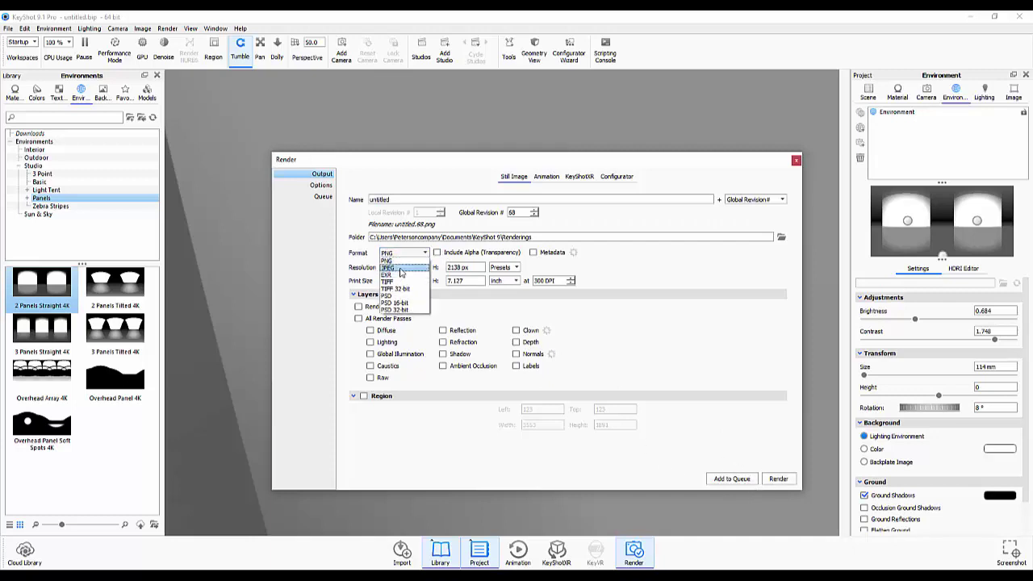
pyautogui.click(392, 267)
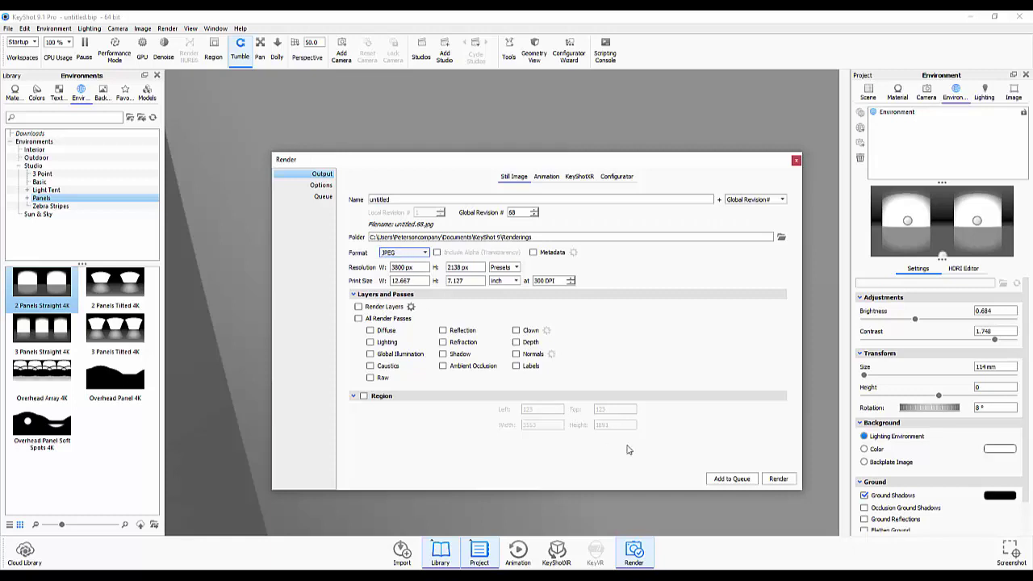
pyautogui.click(786, 480)
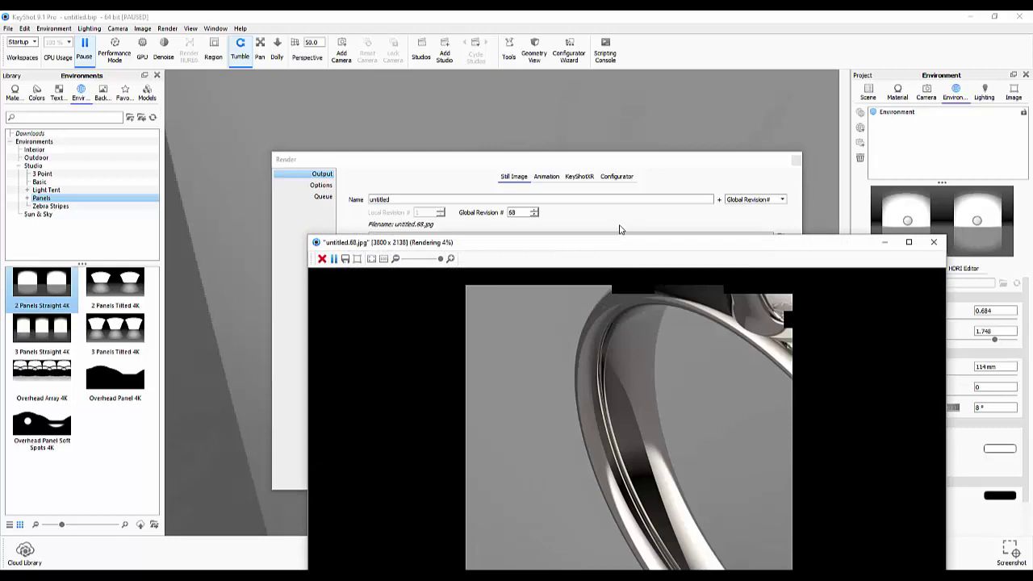
# Move the render window up and zoom out the preview while the ring render reaches 100%
pyautogui.moveTo(625, 243); pyautogui.dragTo(530, 71)
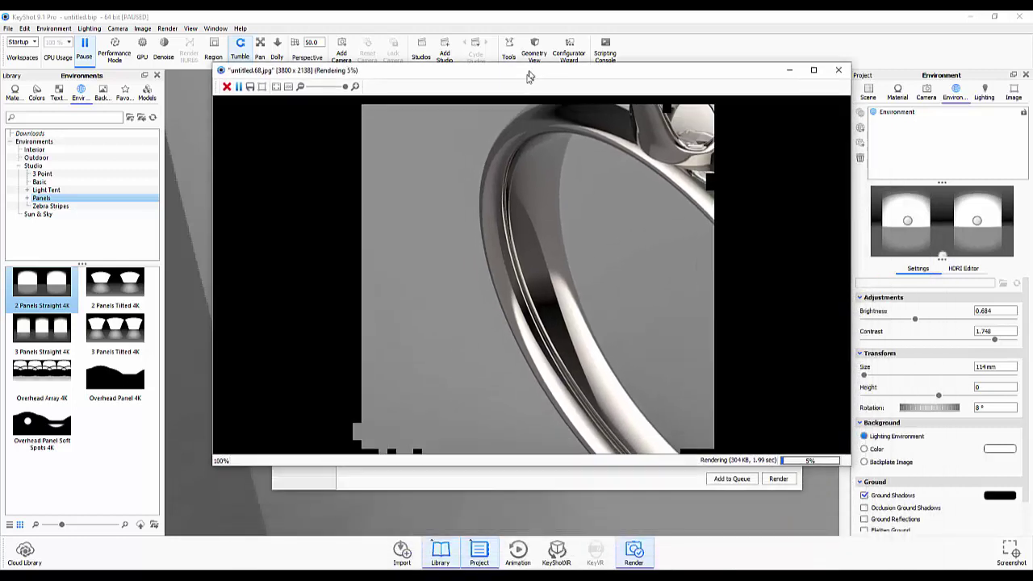
pyautogui.scroll(-1, 536, 252)
pyautogui.scroll(-1, 536, 253)
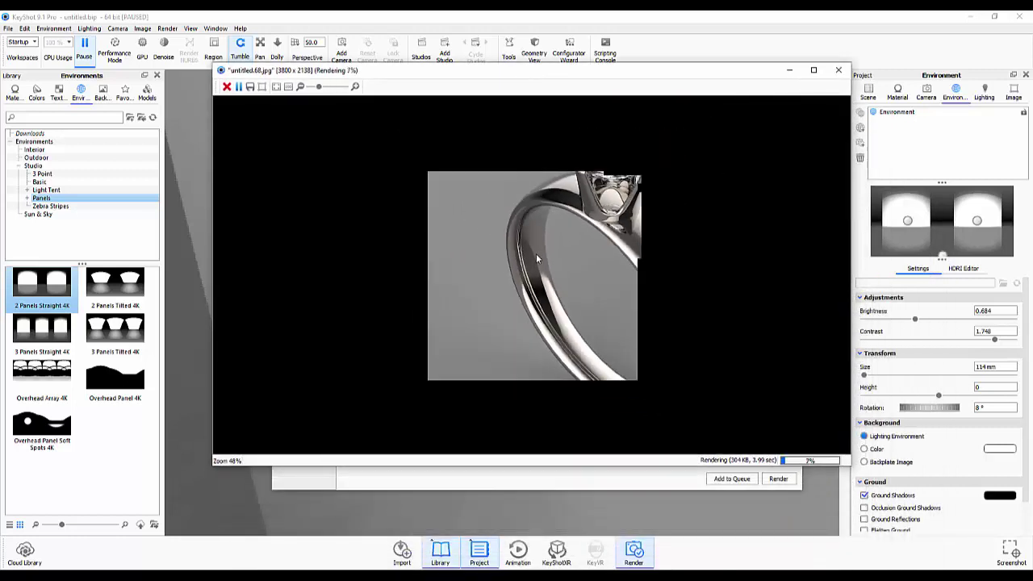
pyautogui.scroll(-1, 531, 249)
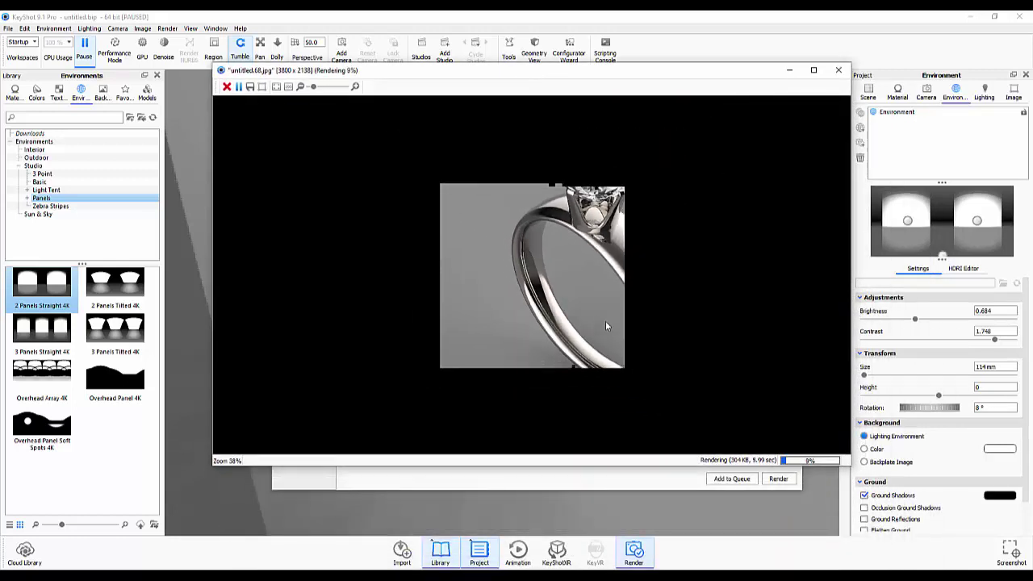
pyautogui.scroll(-1, 600, 331)
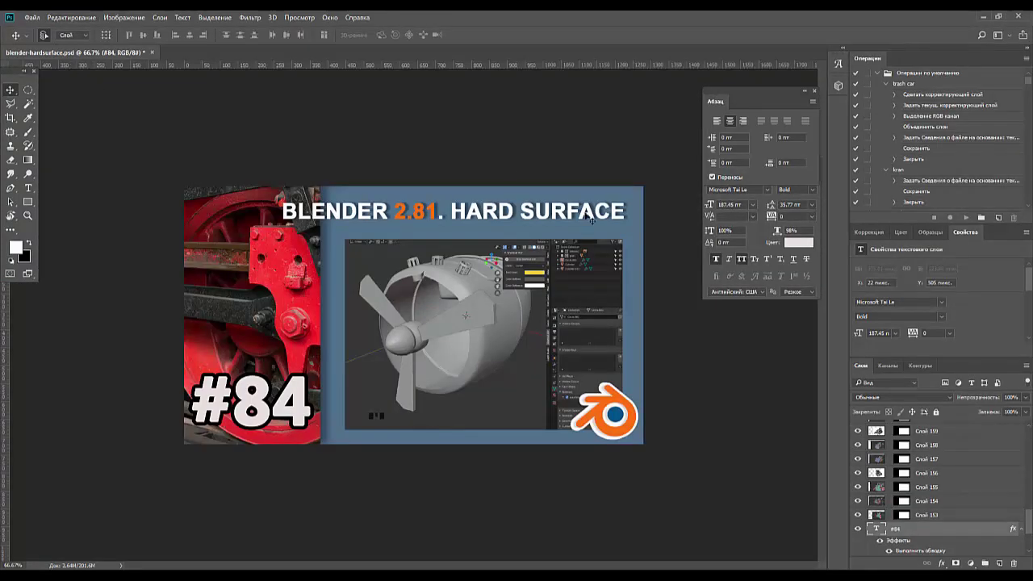
# Open untitled.68 from Documents > KeyShot 9 > Renderings as a new Photoshop document
pyautogui.click(31, 18)
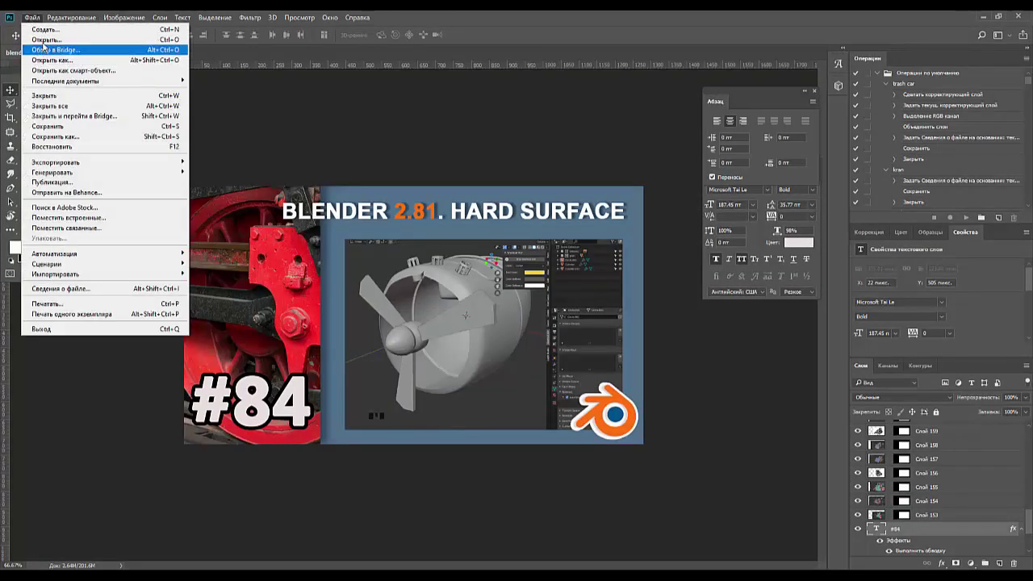
pyautogui.click(44, 41)
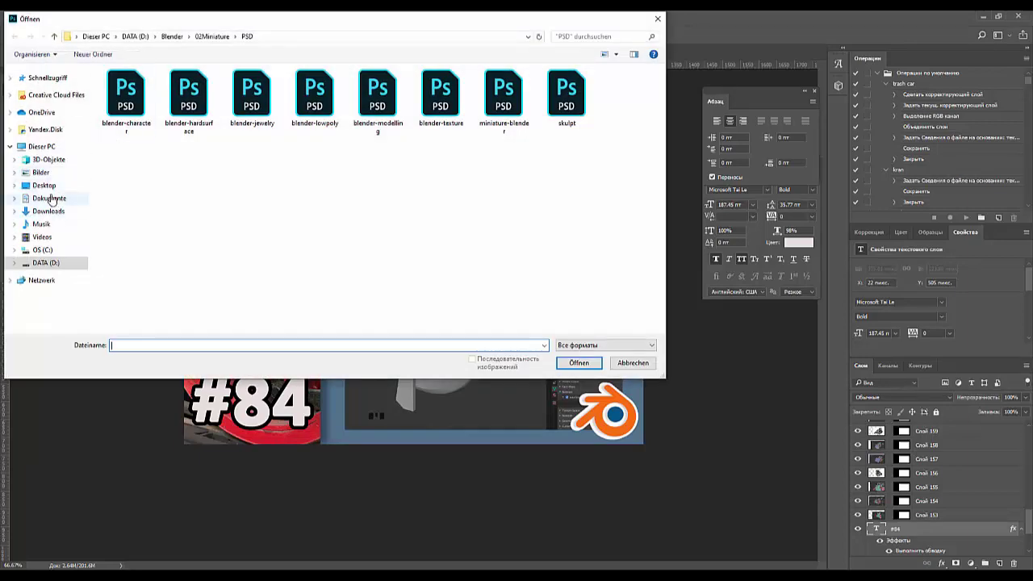
pyautogui.click(50, 199)
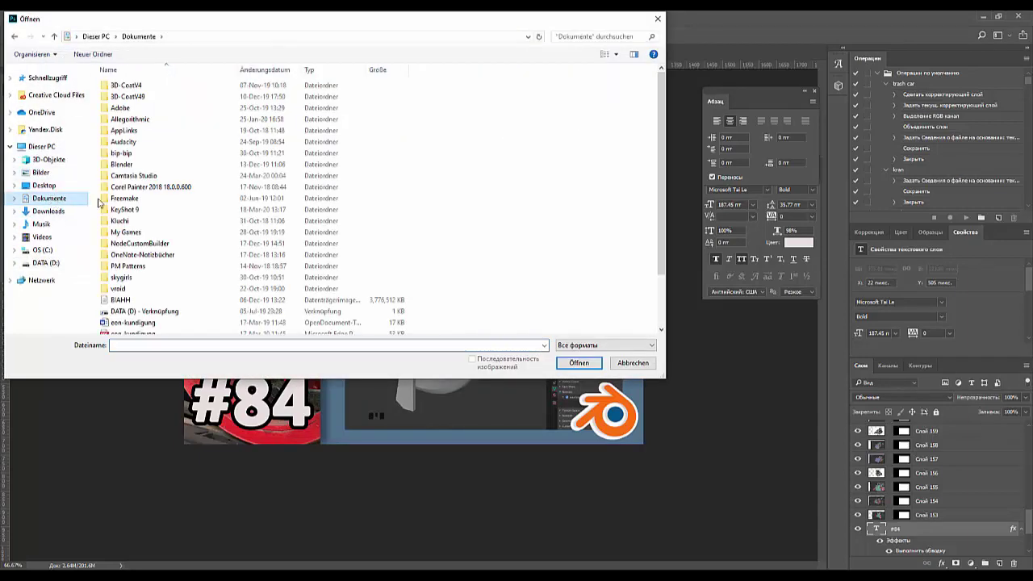
pyautogui.doubleClick(124, 210)
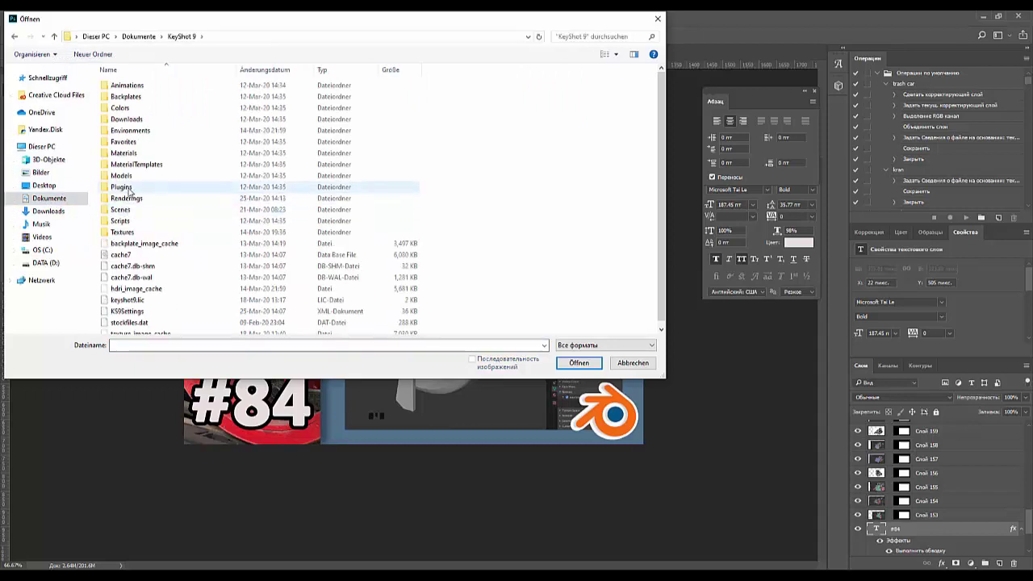
pyautogui.click(132, 200)
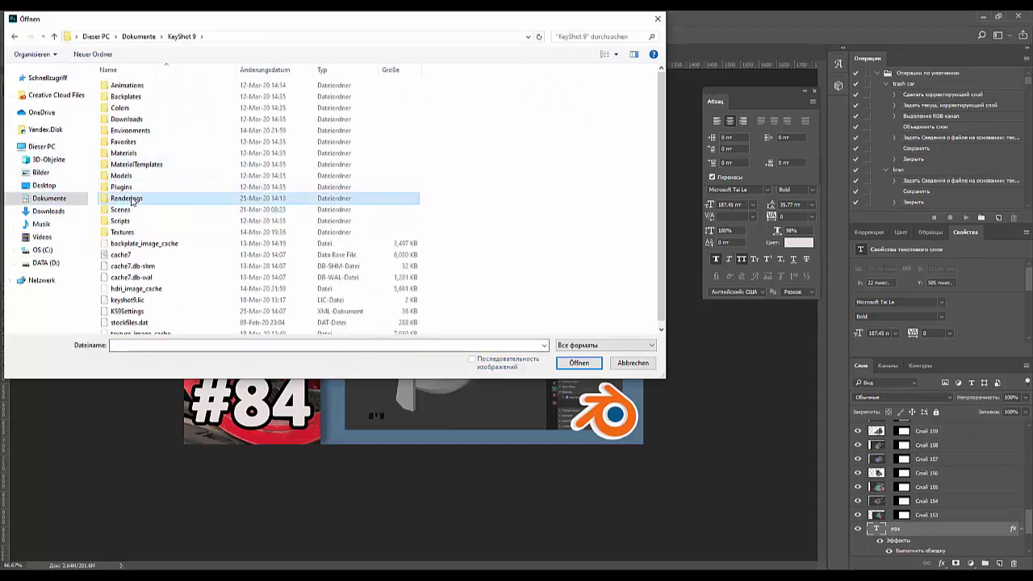
pyautogui.doubleClick(132, 200)
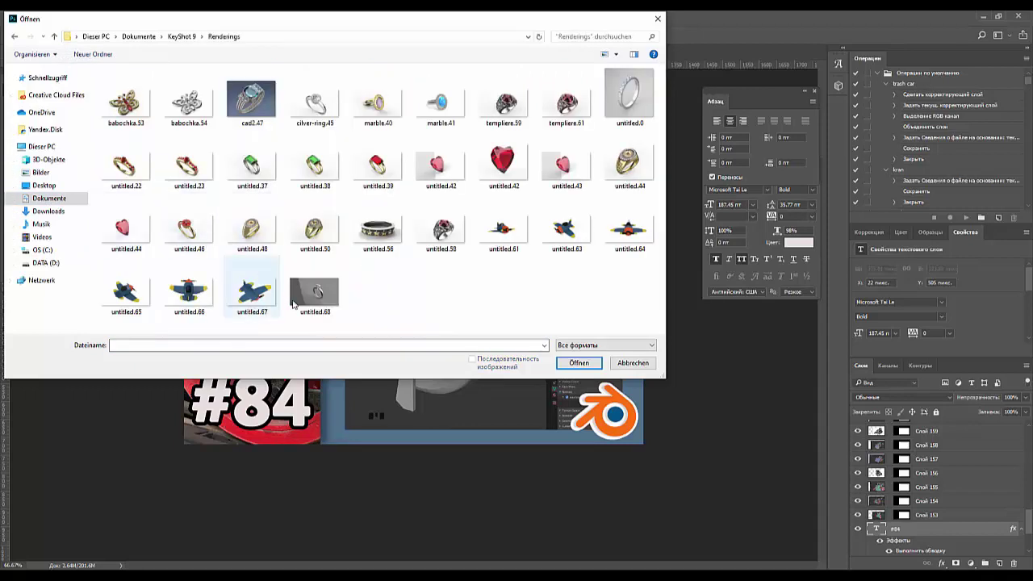
pyautogui.click(316, 293)
pyautogui.click(578, 364)
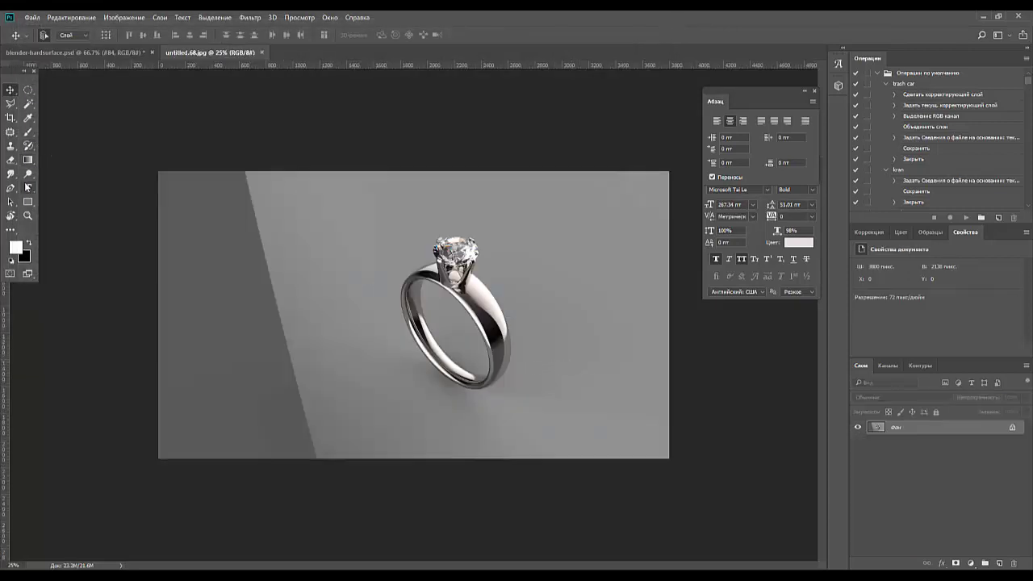
# Inspect the ring at 100%, zoom back out to 33.3%, and pick the Crop tool
pyautogui.doubleClick(29, 217)
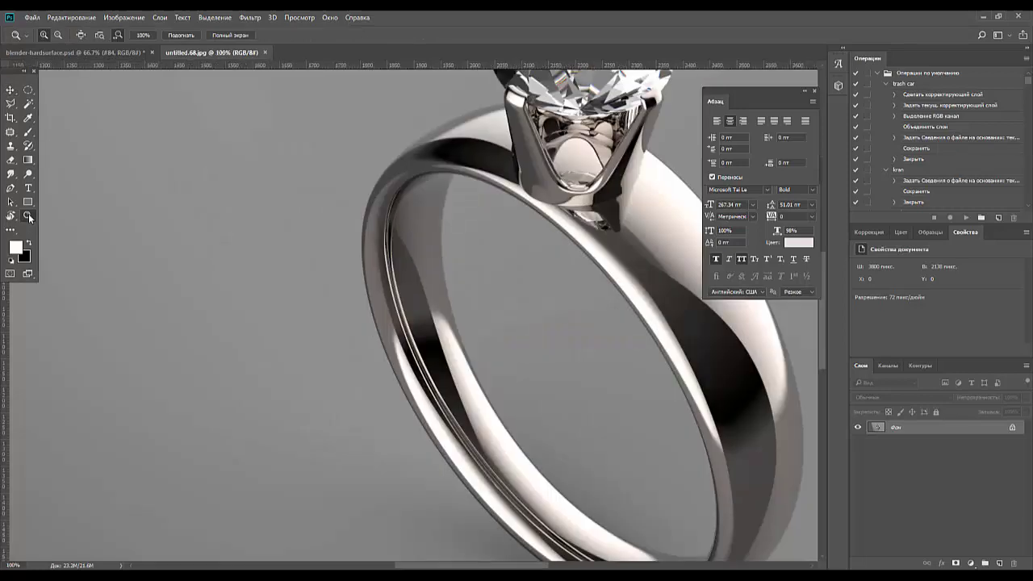
pyautogui.keyDown('alt'); pyautogui.click(350, 243); pyautogui.keyUp('alt')
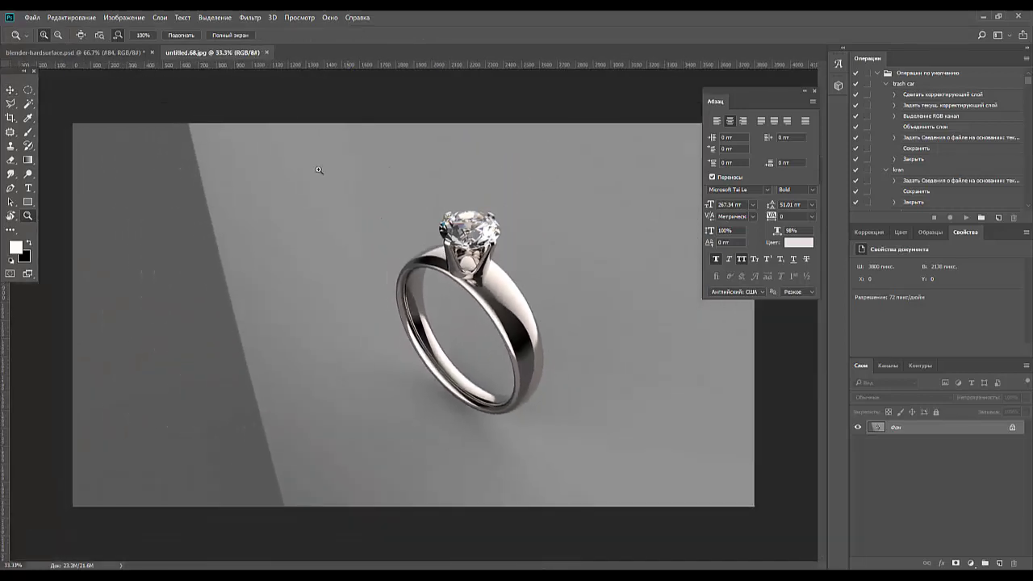
pyautogui.click(11, 117)
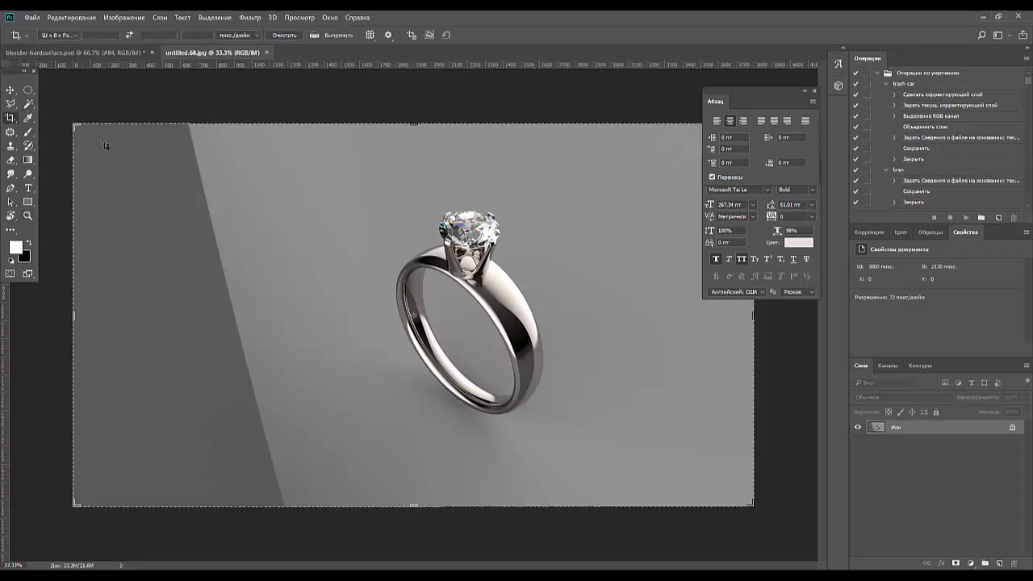
# Pull the left, right, top and bottom crop edges in around the ring and commit the crop
pyautogui.moveTo(75, 314); pyautogui.dragTo(183, 305)
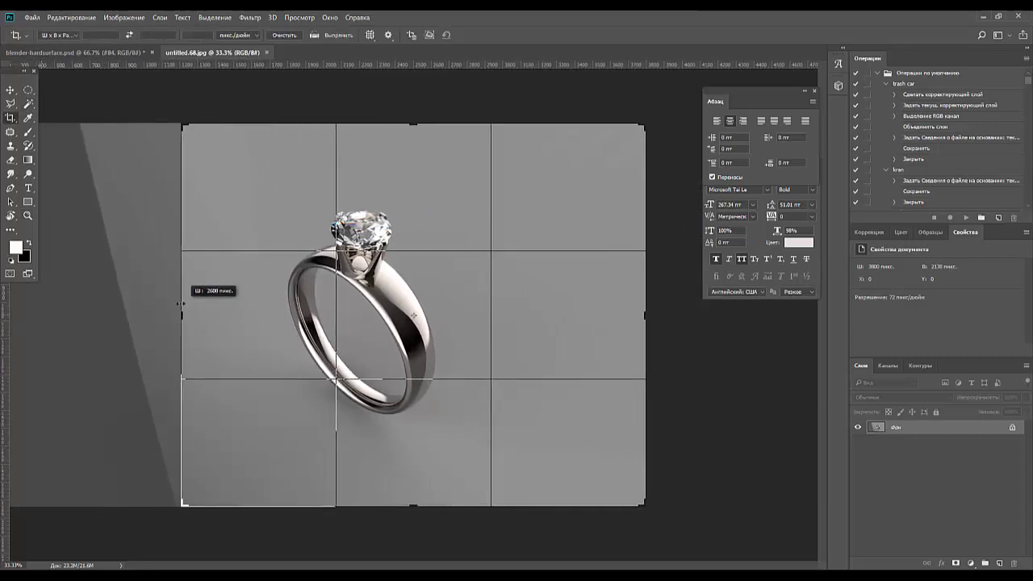
pyautogui.moveTo(183, 306); pyautogui.dragTo(179, 306)
pyautogui.moveTo(648, 312); pyautogui.dragTo(611, 311)
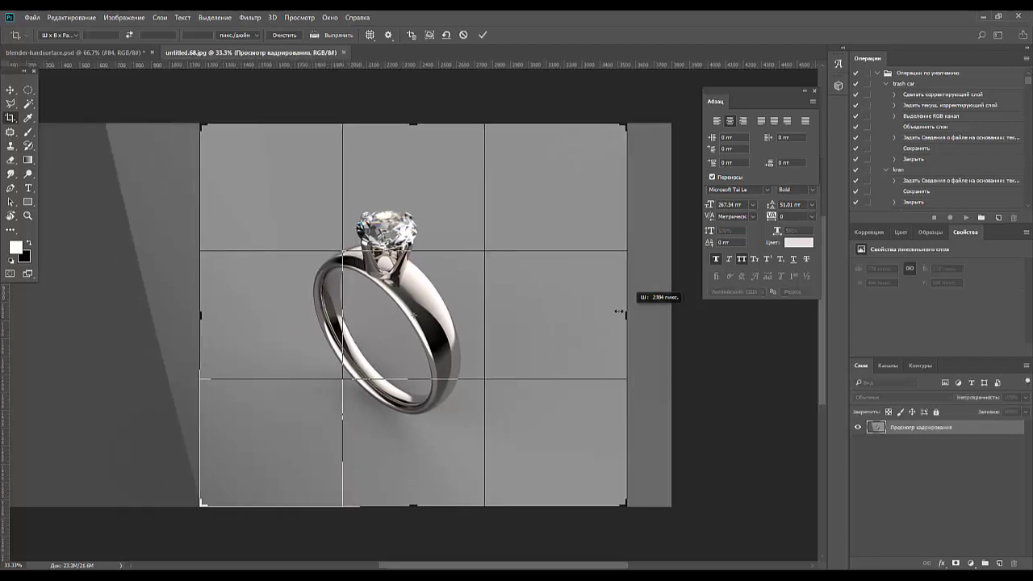
pyautogui.moveTo(412, 118); pyautogui.dragTo(413, 138)
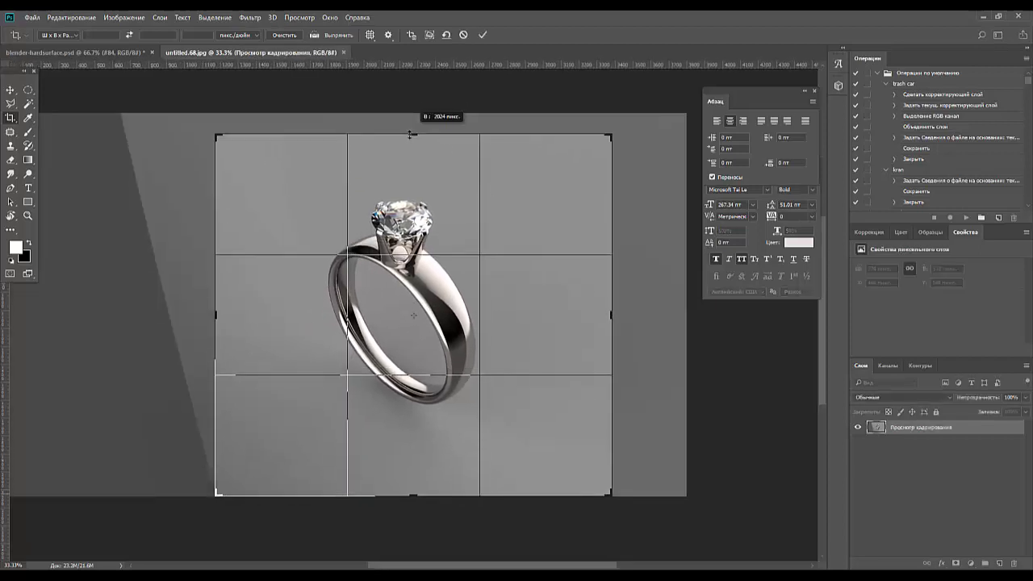
pyautogui.moveTo(413, 487); pyautogui.dragTo(413, 473)
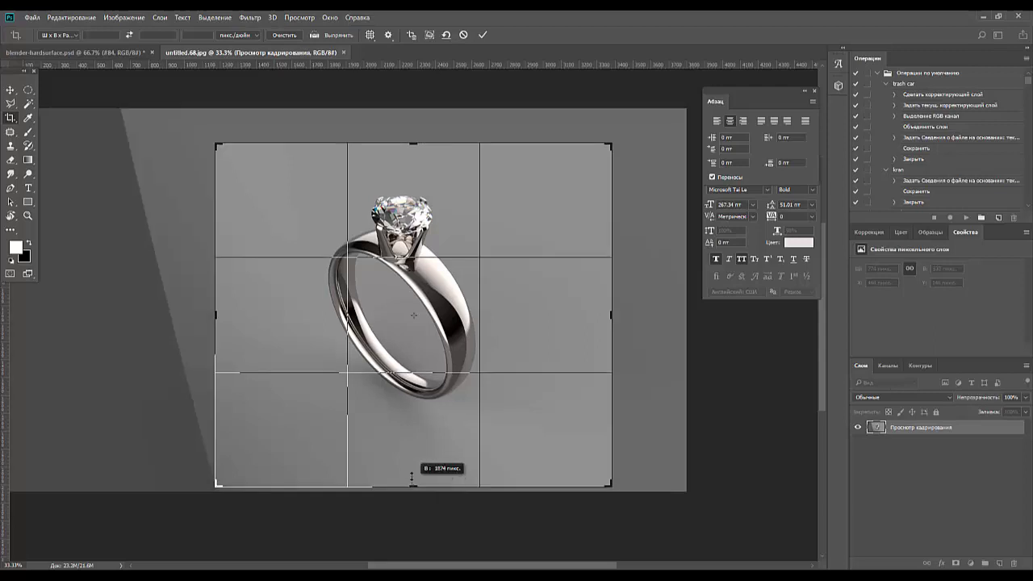
pyautogui.press('Return')
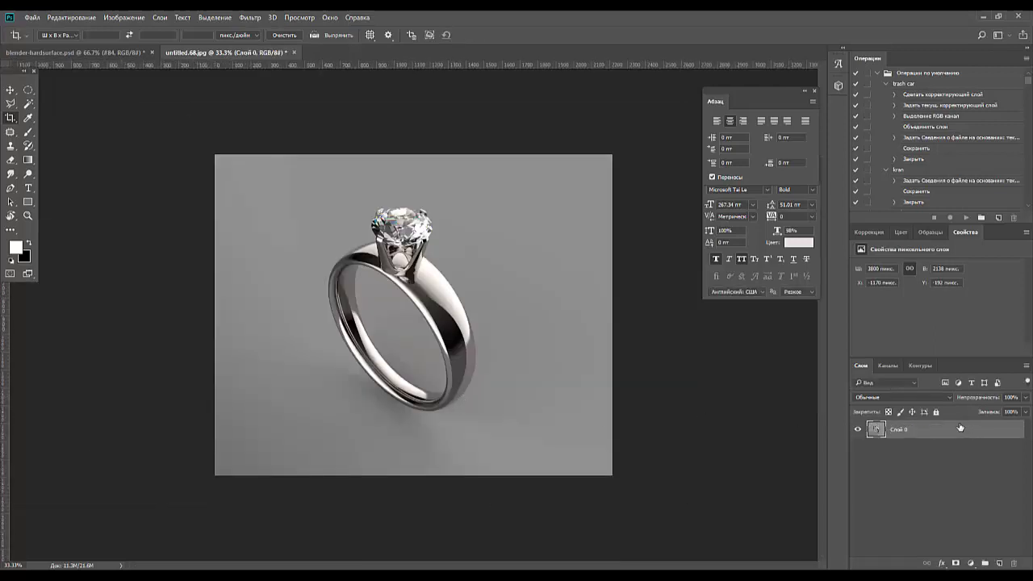
# Add a Levels adjustment layer with the white point pulled inward to brighten the ring render
pyautogui.click(869, 232)
pyautogui.click(891, 257)
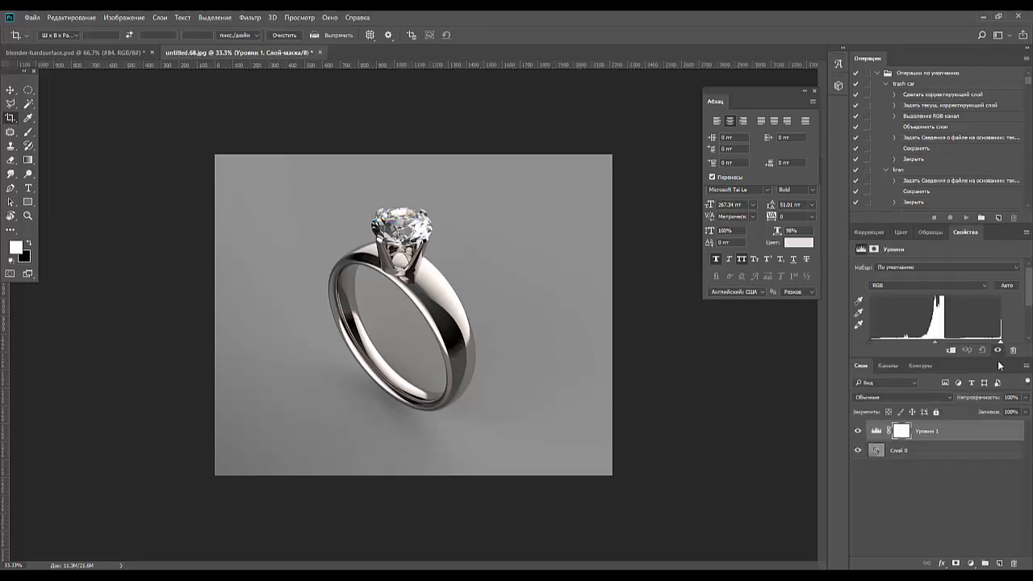
pyautogui.moveTo(1001, 342); pyautogui.dragTo(982, 344)
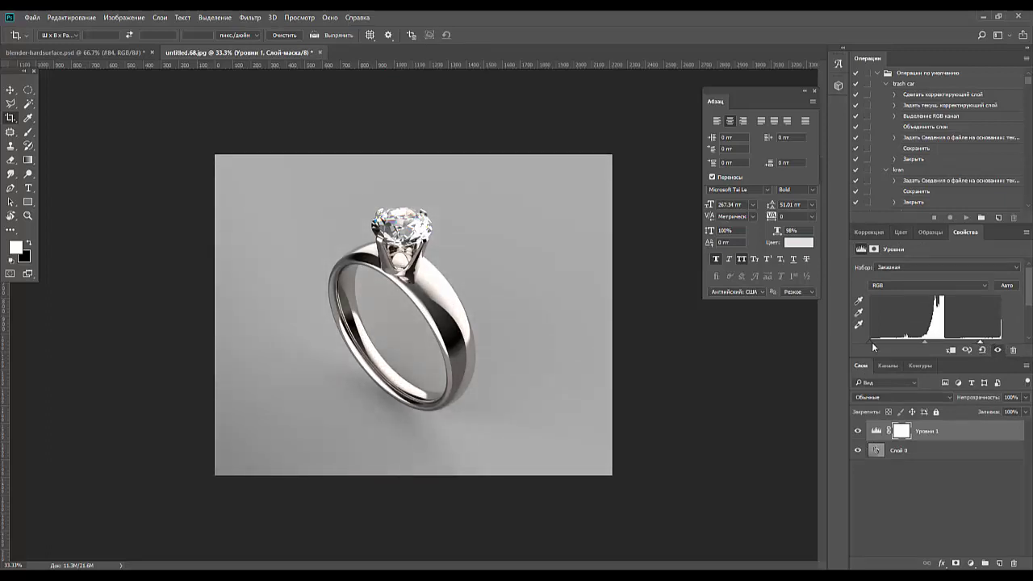
pyautogui.moveTo(921, 343)
pyautogui.mouseDown()
pyautogui.moveTo(905, 342)
pyautogui.moveTo(958, 339)
pyautogui.moveTo(929, 339)
pyautogui.mouseUp()
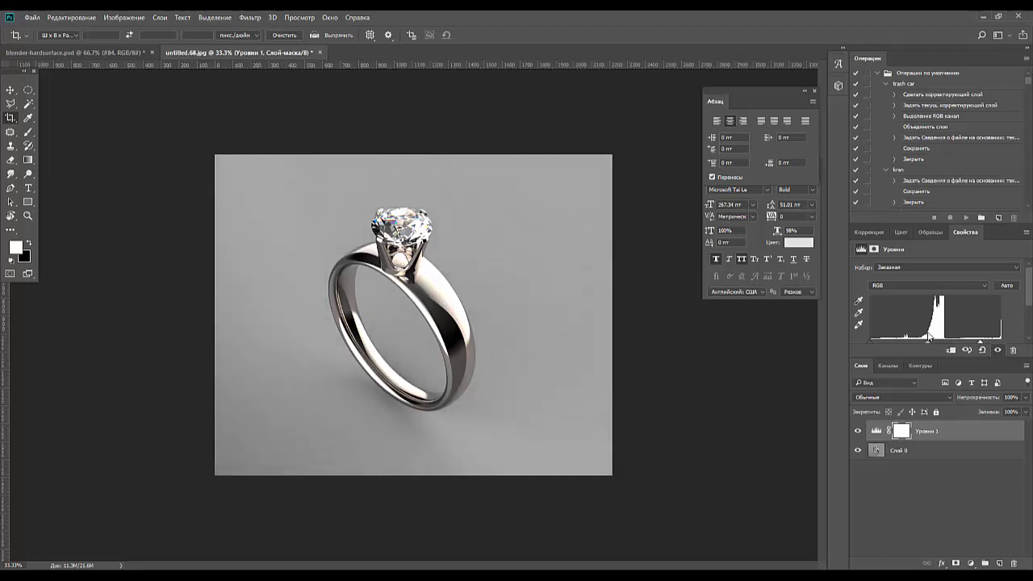
pyautogui.click(10, 89)
pyautogui.click(242, 234)
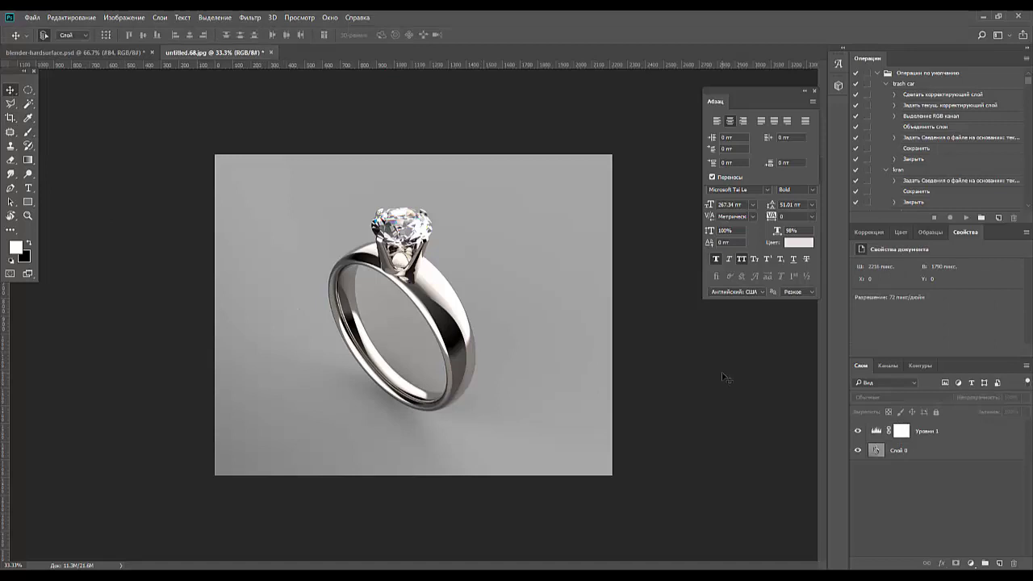
pyautogui.doubleClick(28, 215)
pyautogui.scroll(-1, 498, 296)
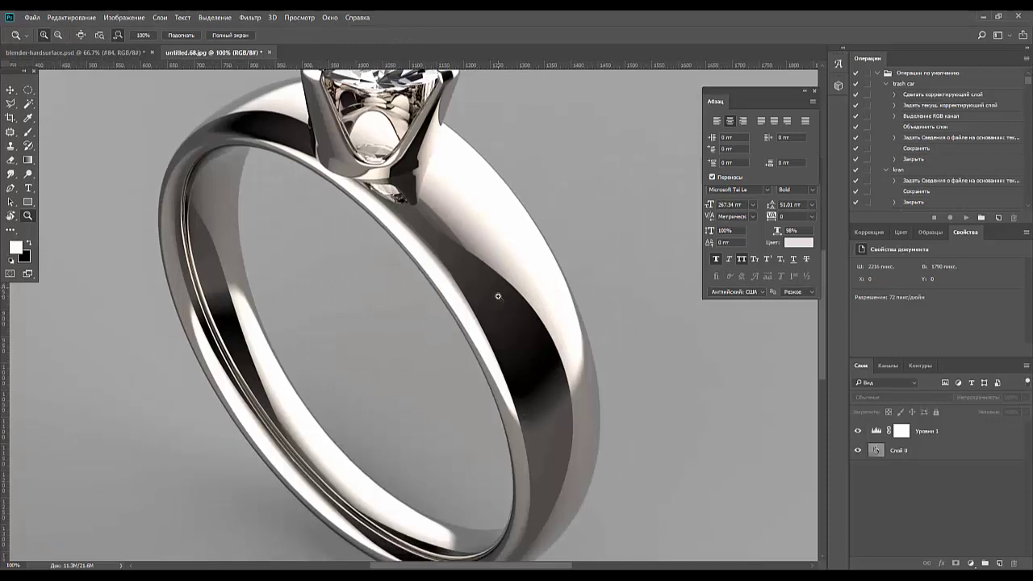
pyautogui.scroll(-1, 498, 296)
pyautogui.hotkey('ctrl', '-')
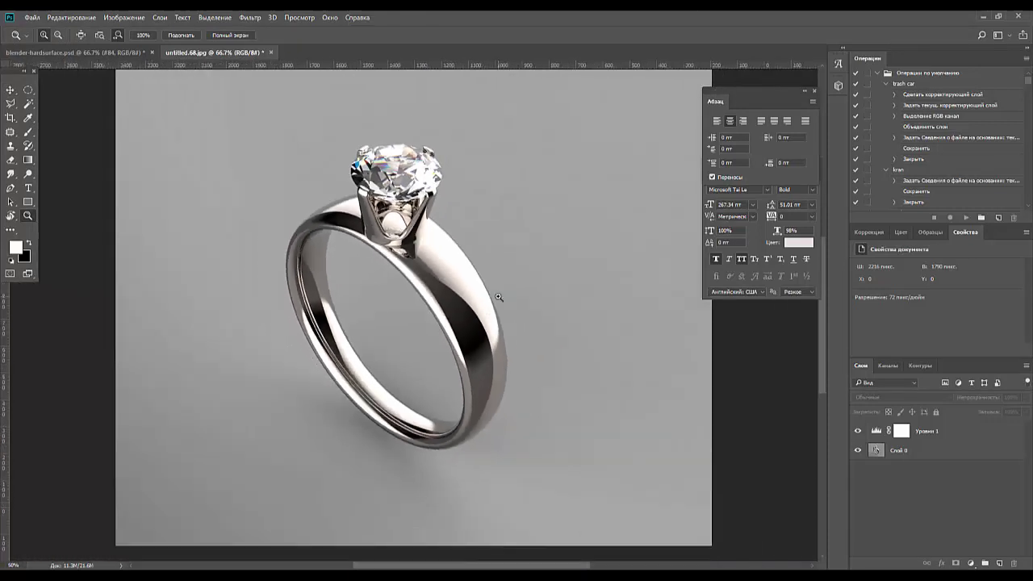
pyautogui.hotkey('ctrl', '-')
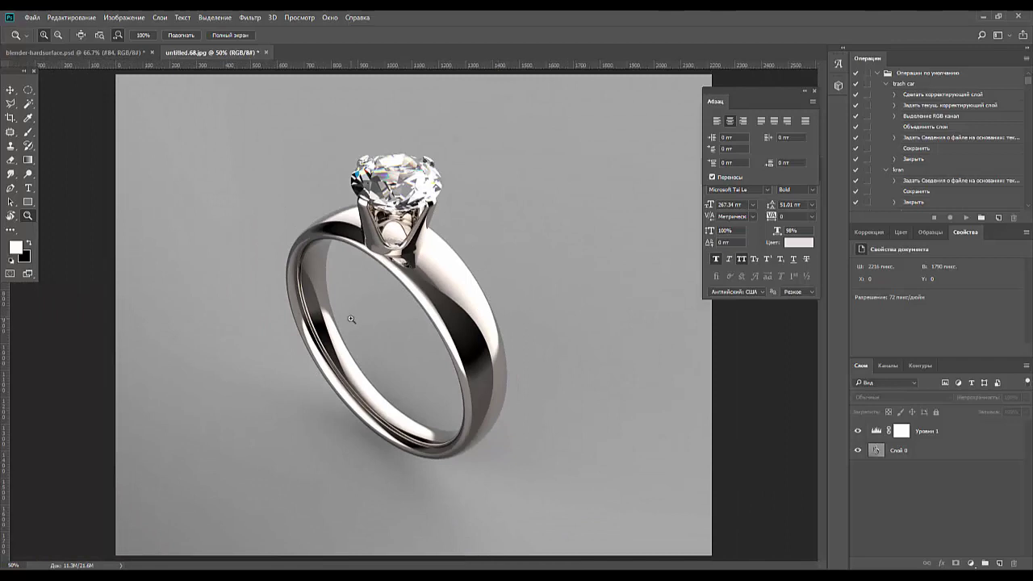
pyautogui.keyDown('alt'); pyautogui.click(535, 374); pyautogui.keyUp('alt')
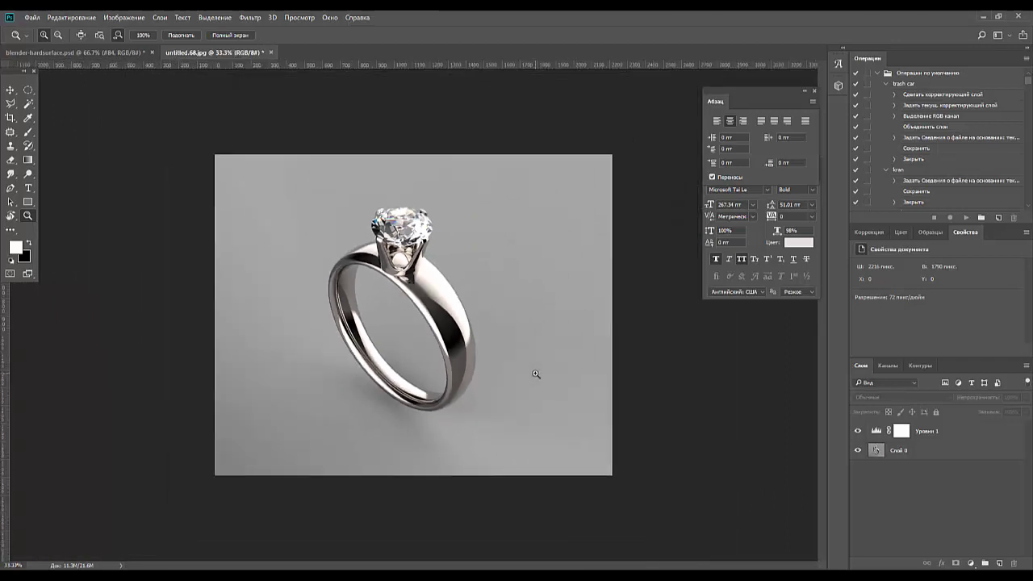